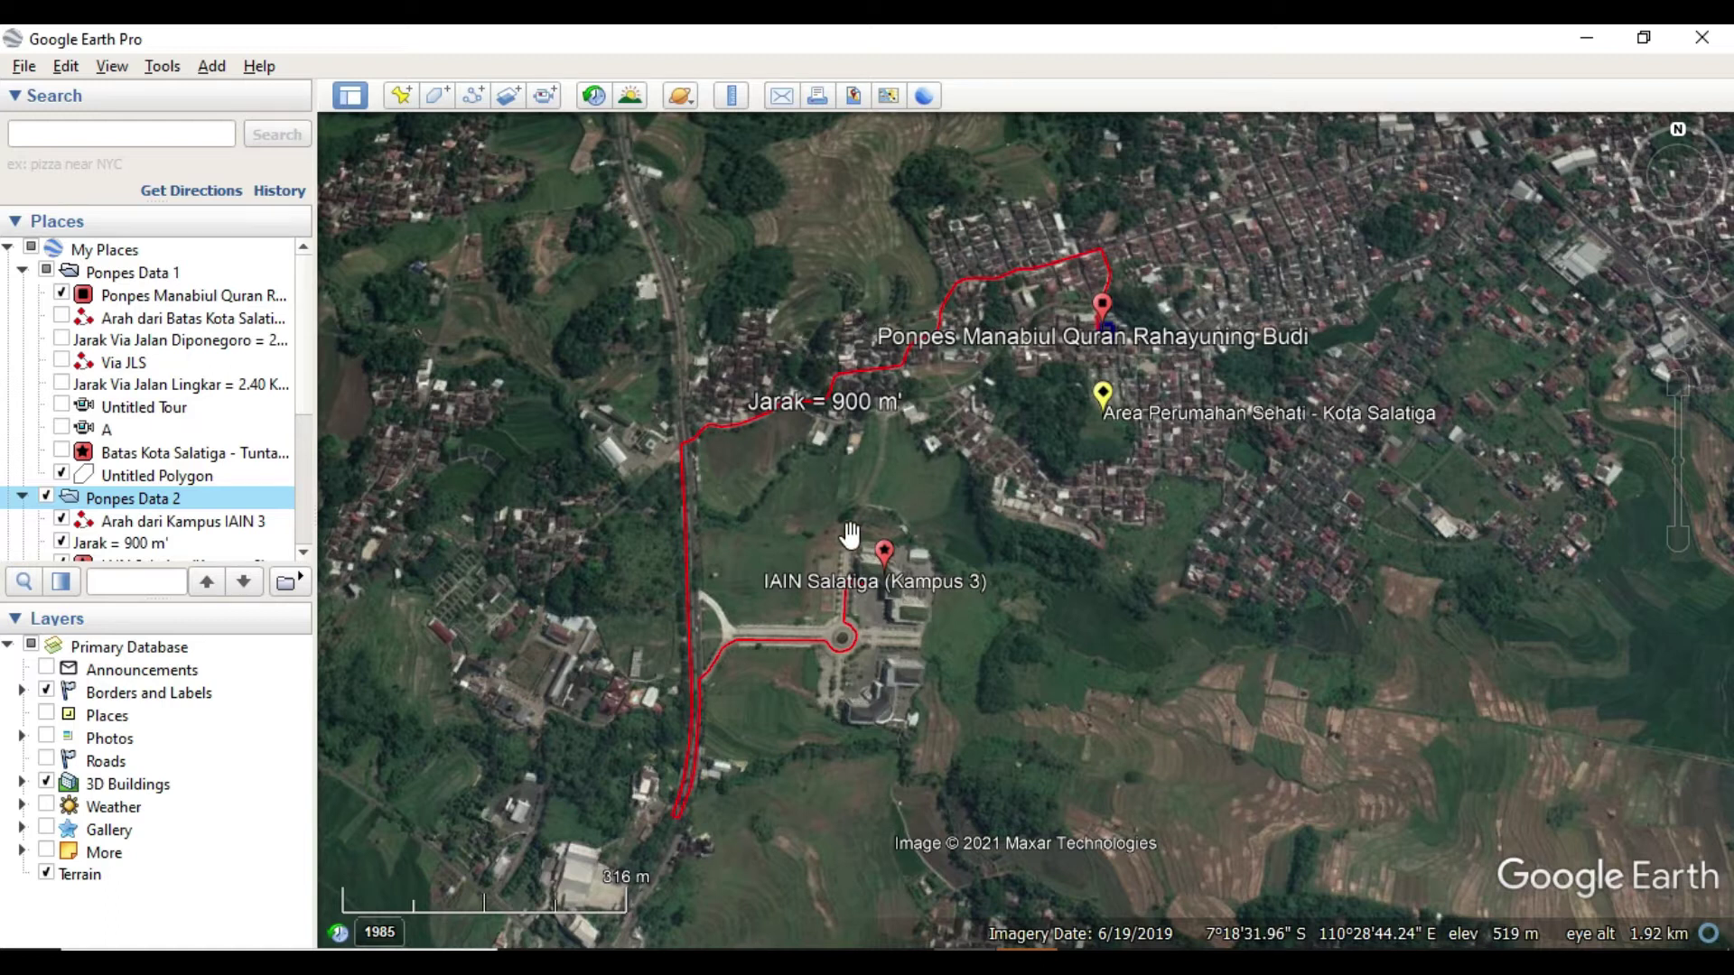
- Switch to GOM Player, watch the sample video Ponpes Manabiul Quran Rahayuning Budi.mp4 and close the player
left_click(159, 67)
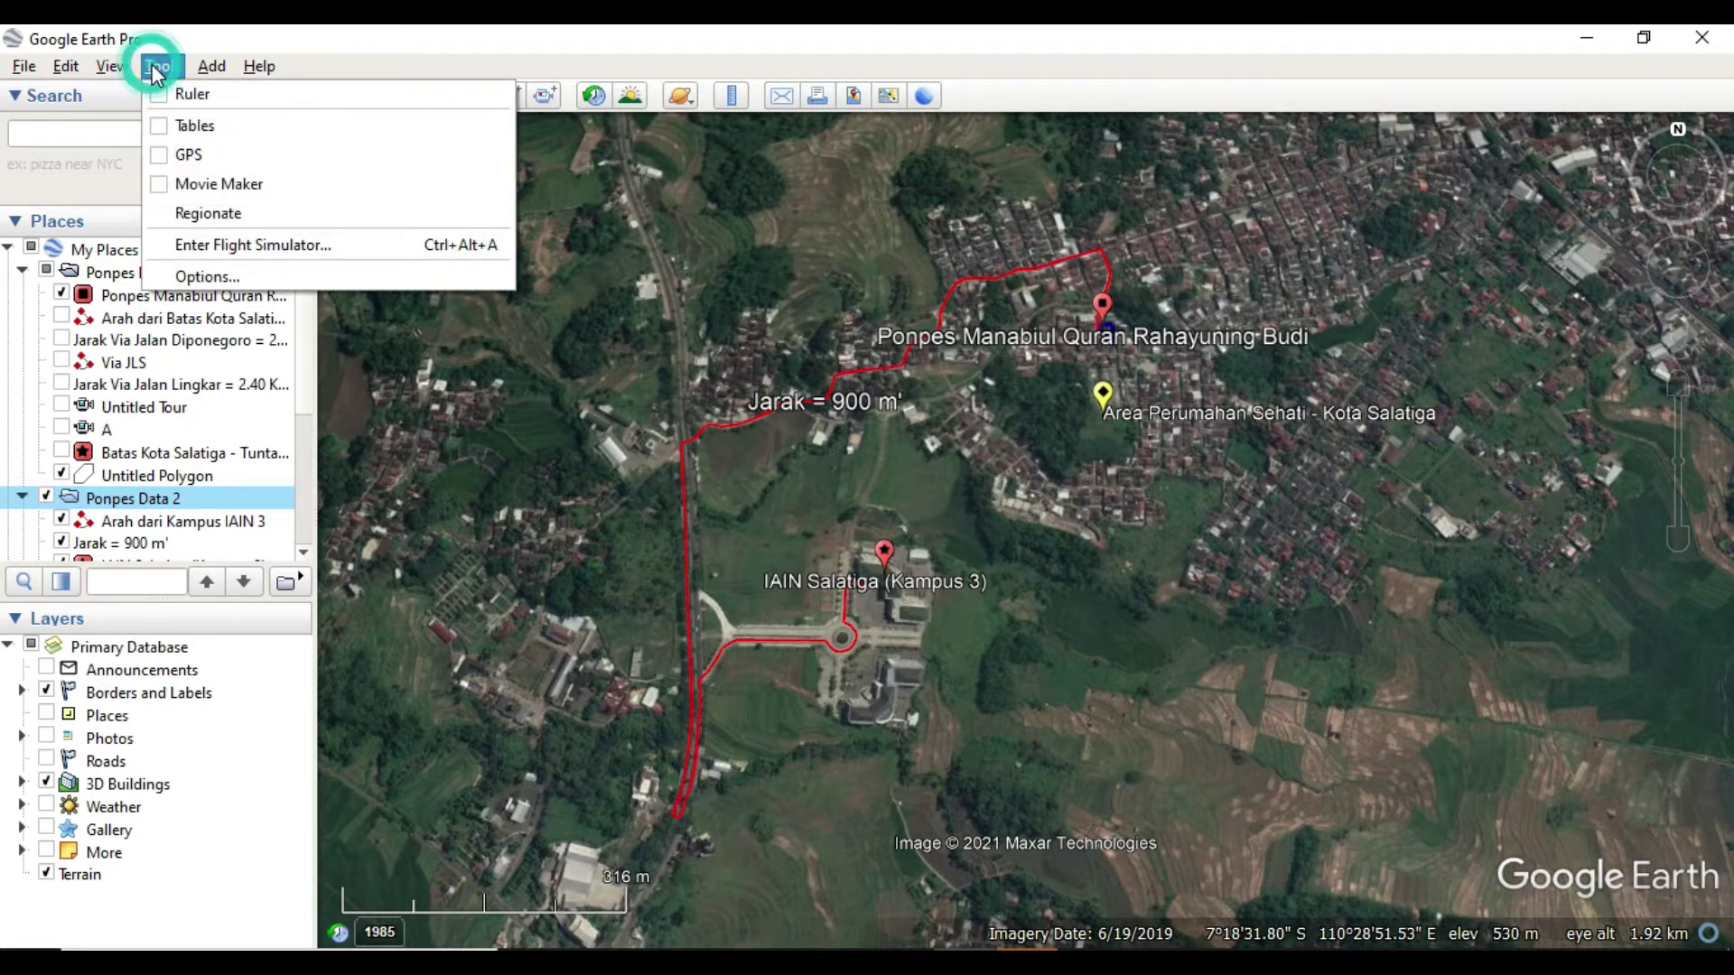
left_click(698, 283)
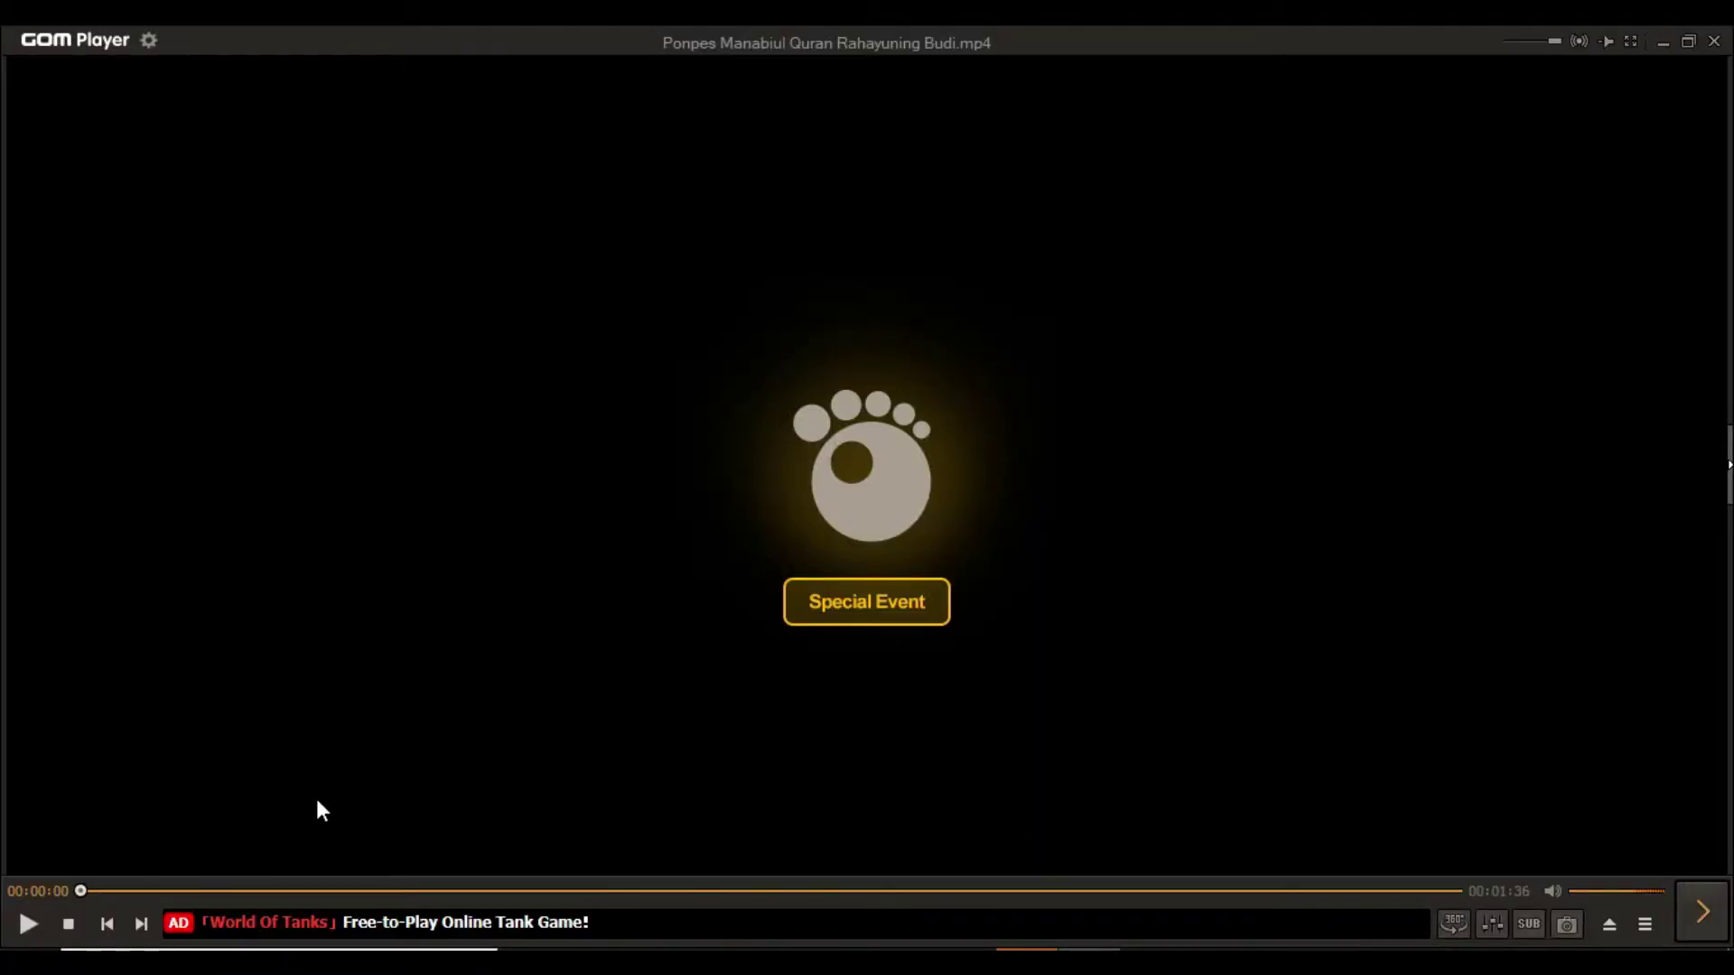
left_click(27, 922)
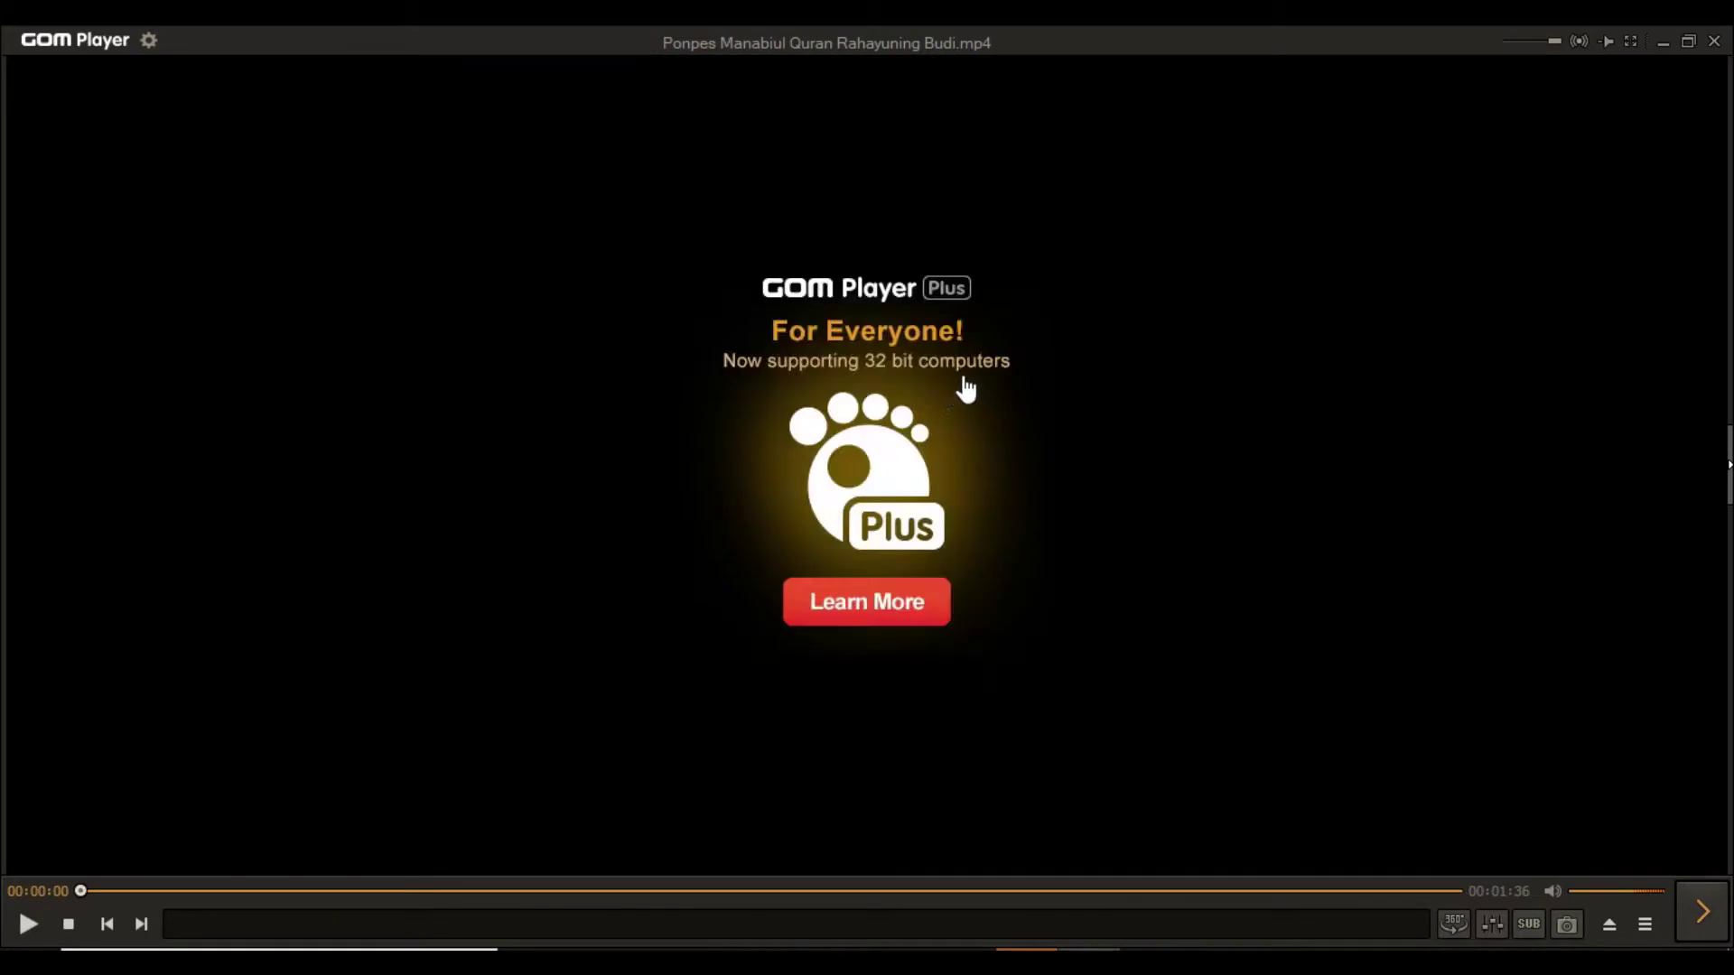
left_click(1714, 41)
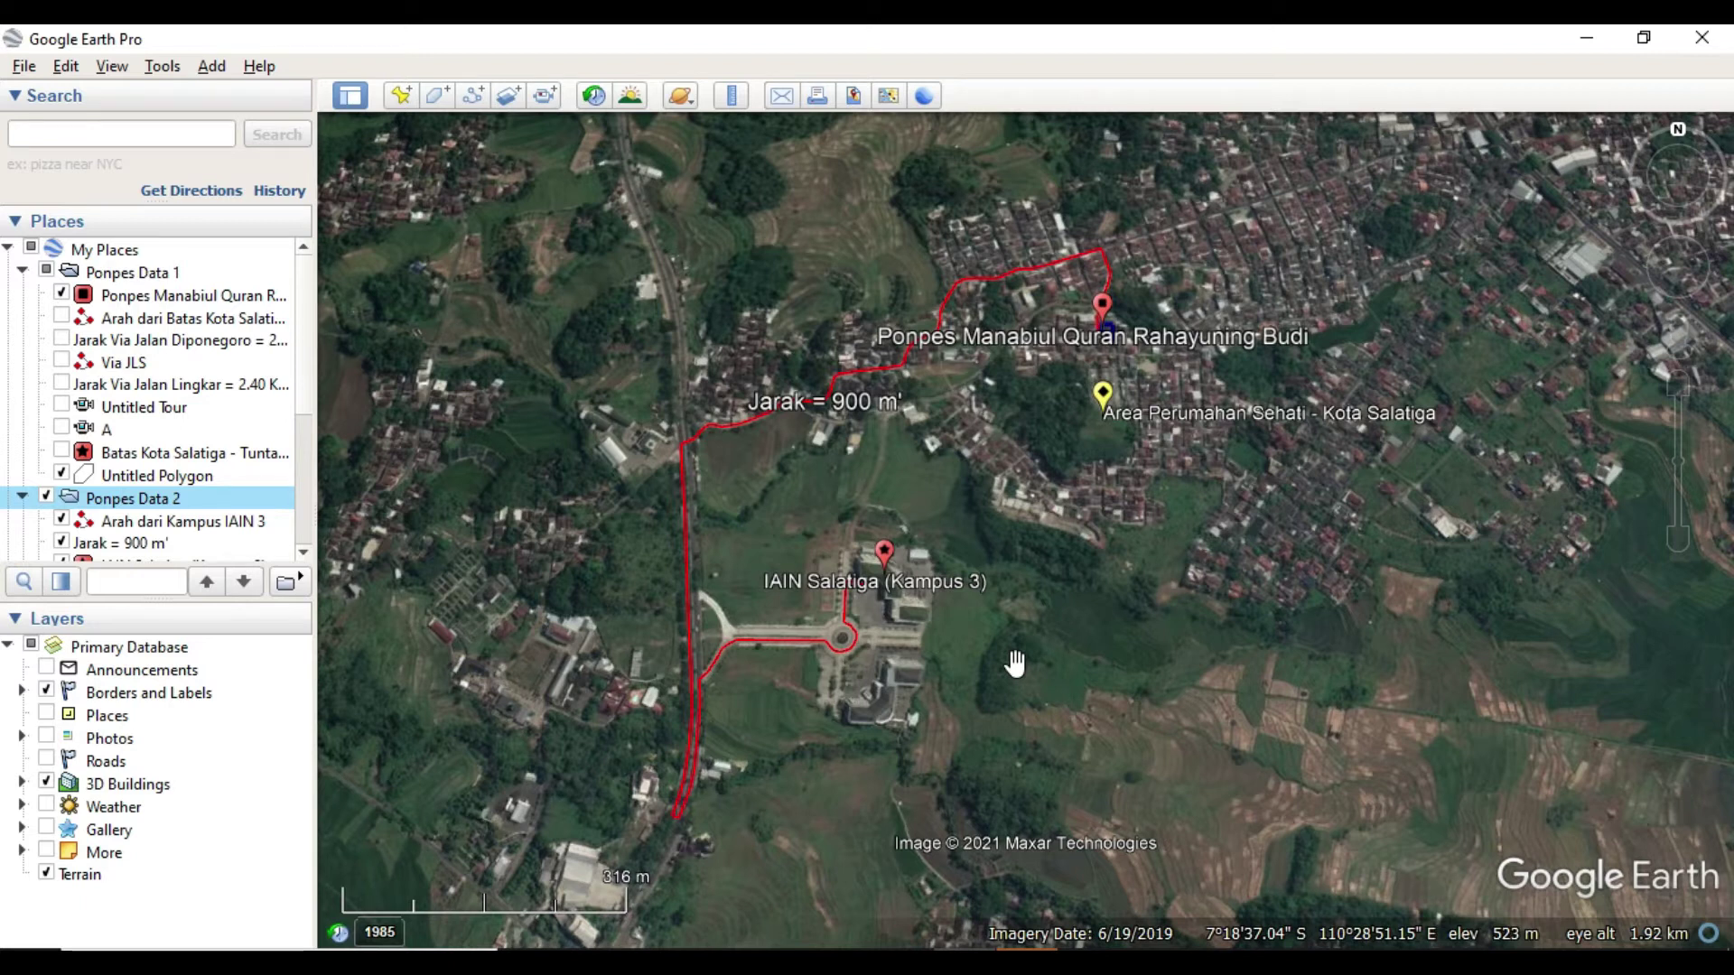
left_click(174, 73)
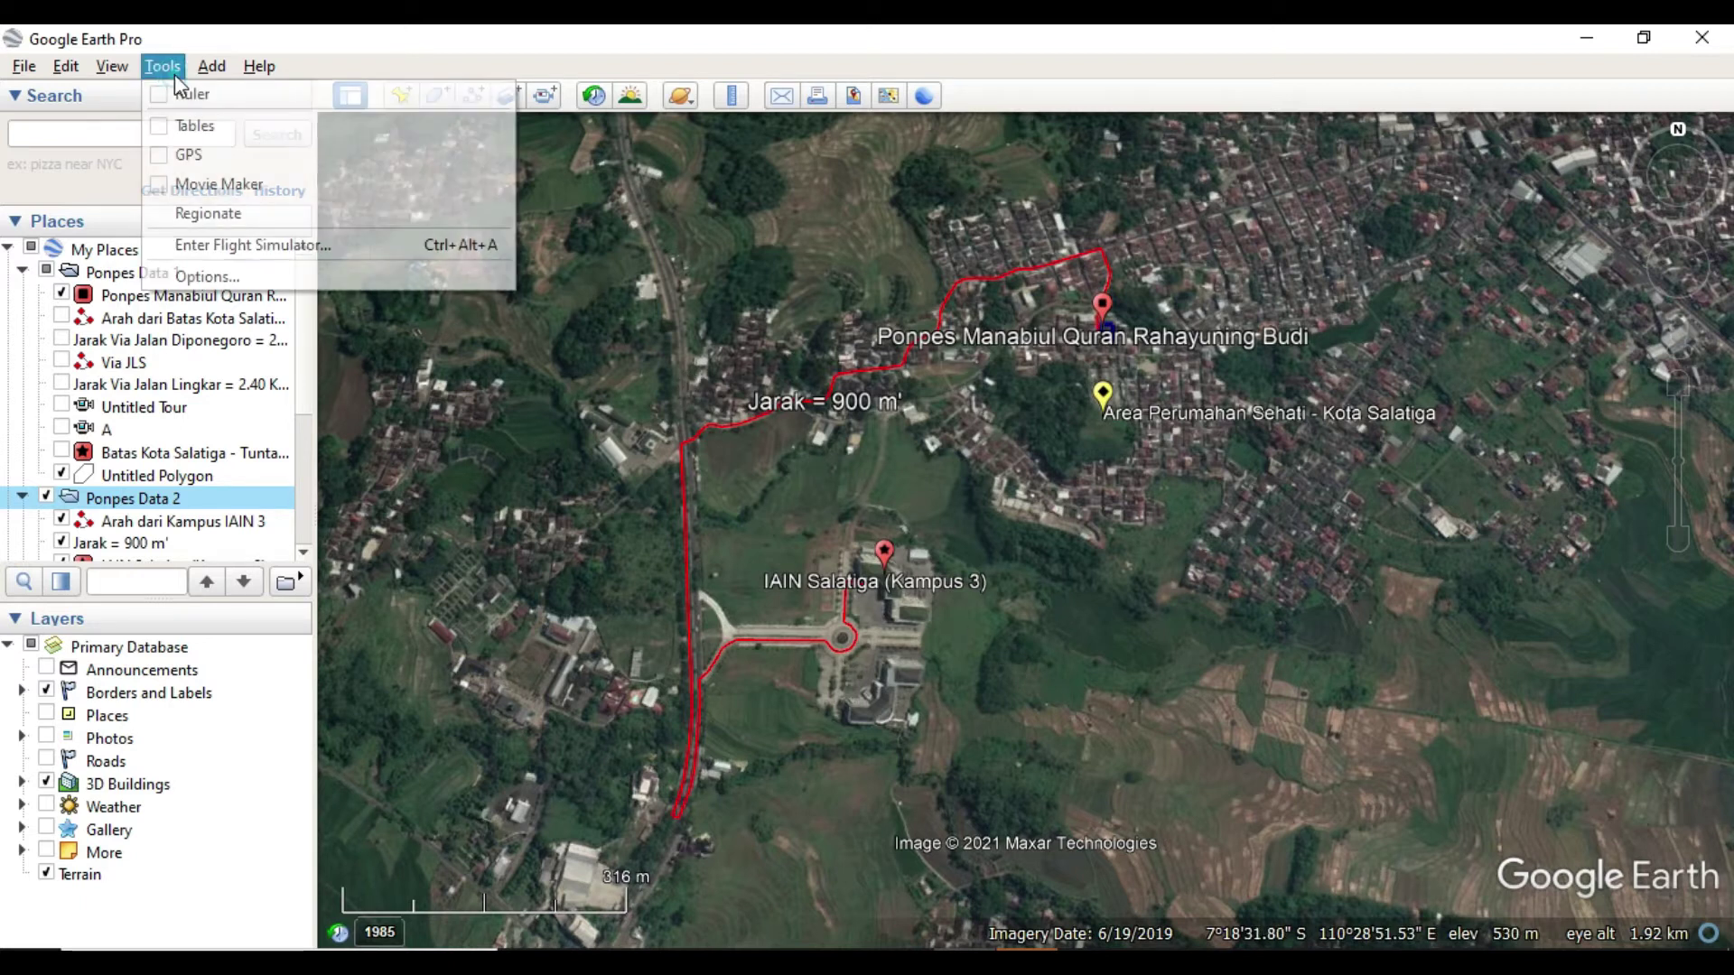
left_click(246, 276)
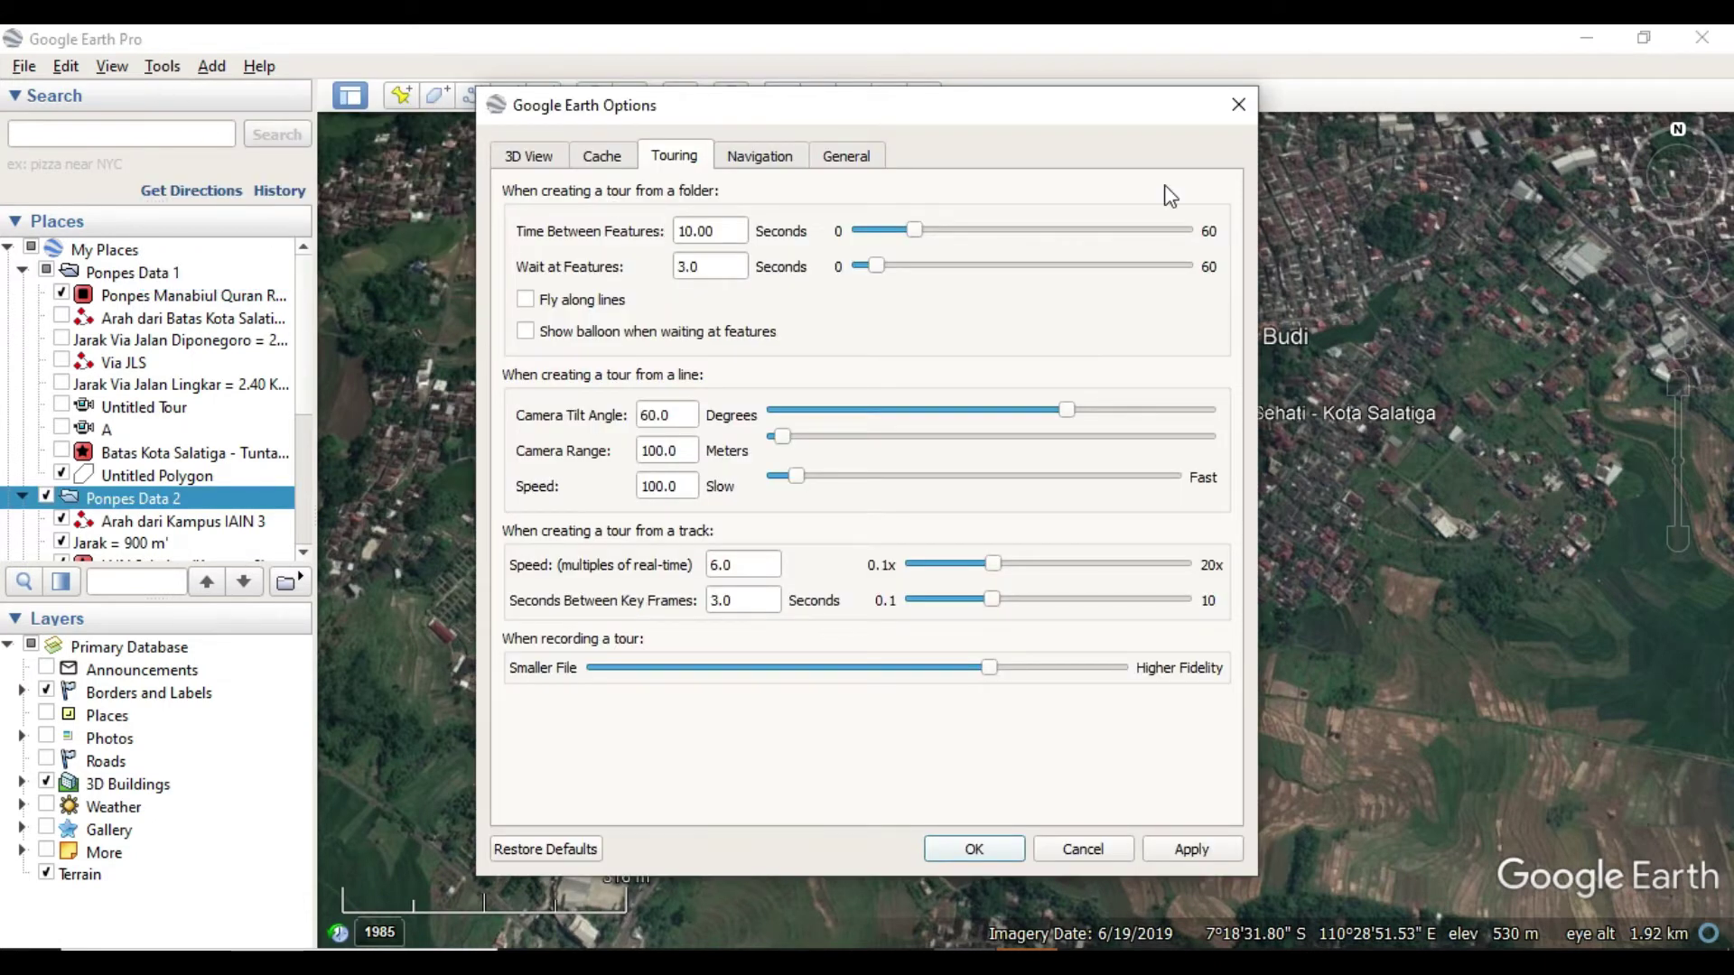
left_click(1240, 103)
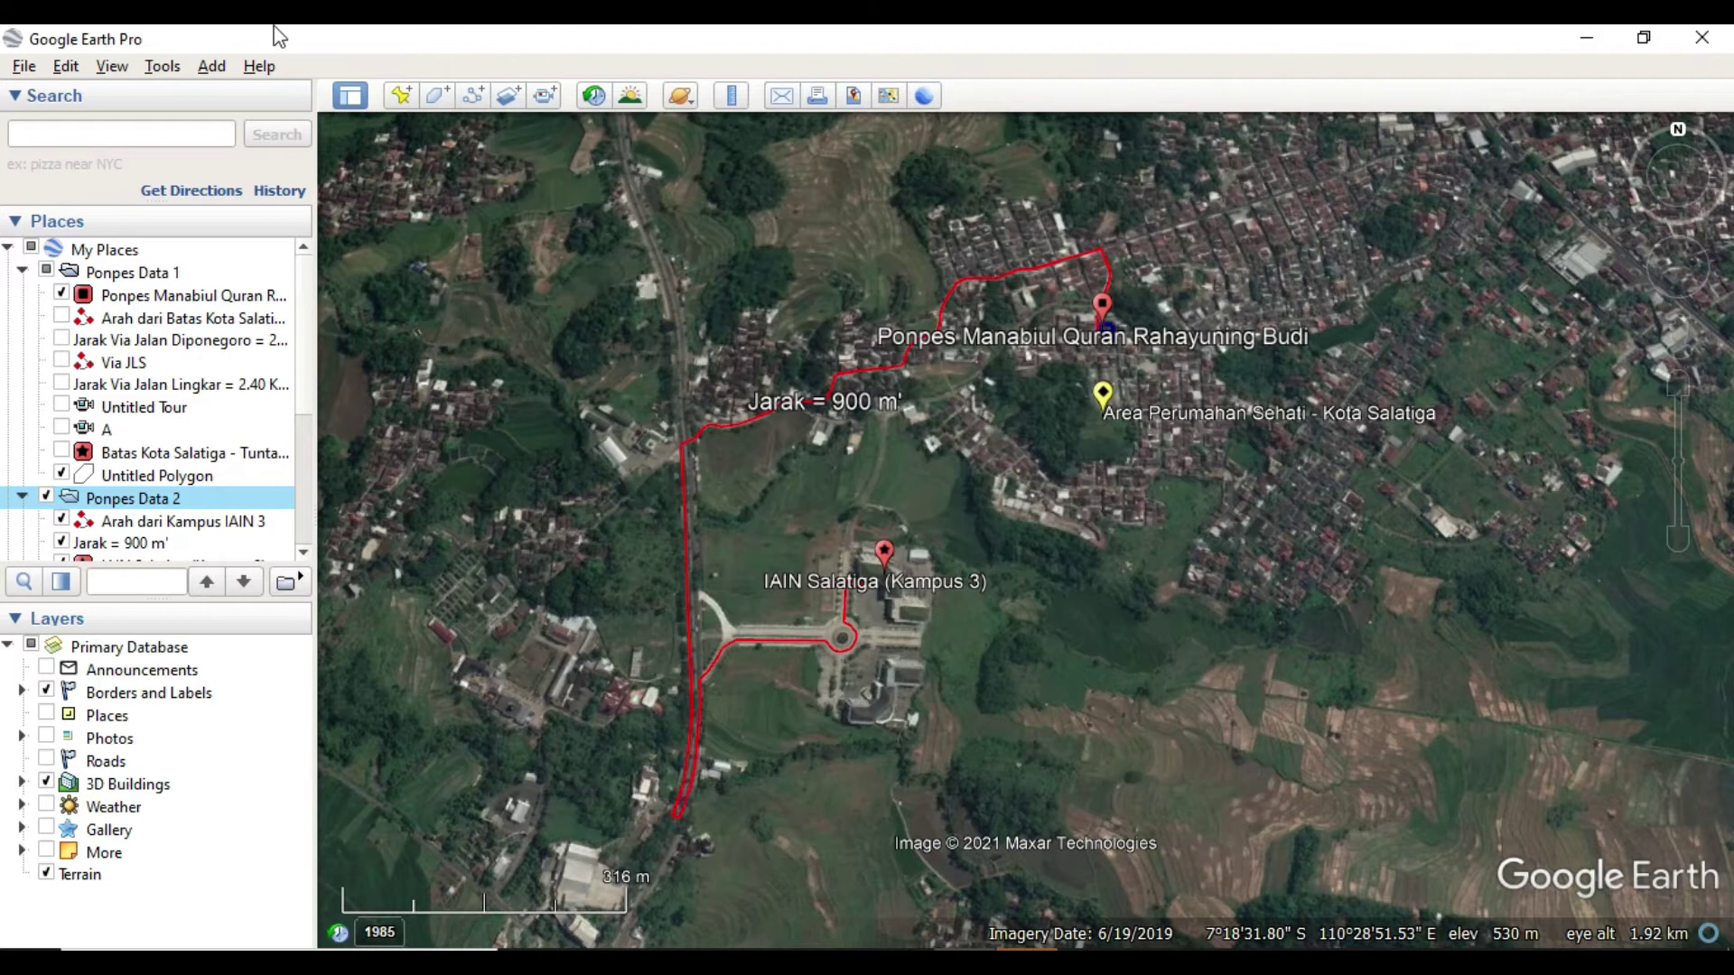
- Review the Touring options for tours made from folders, lines and tracks, and apply them
left_click(161, 68)
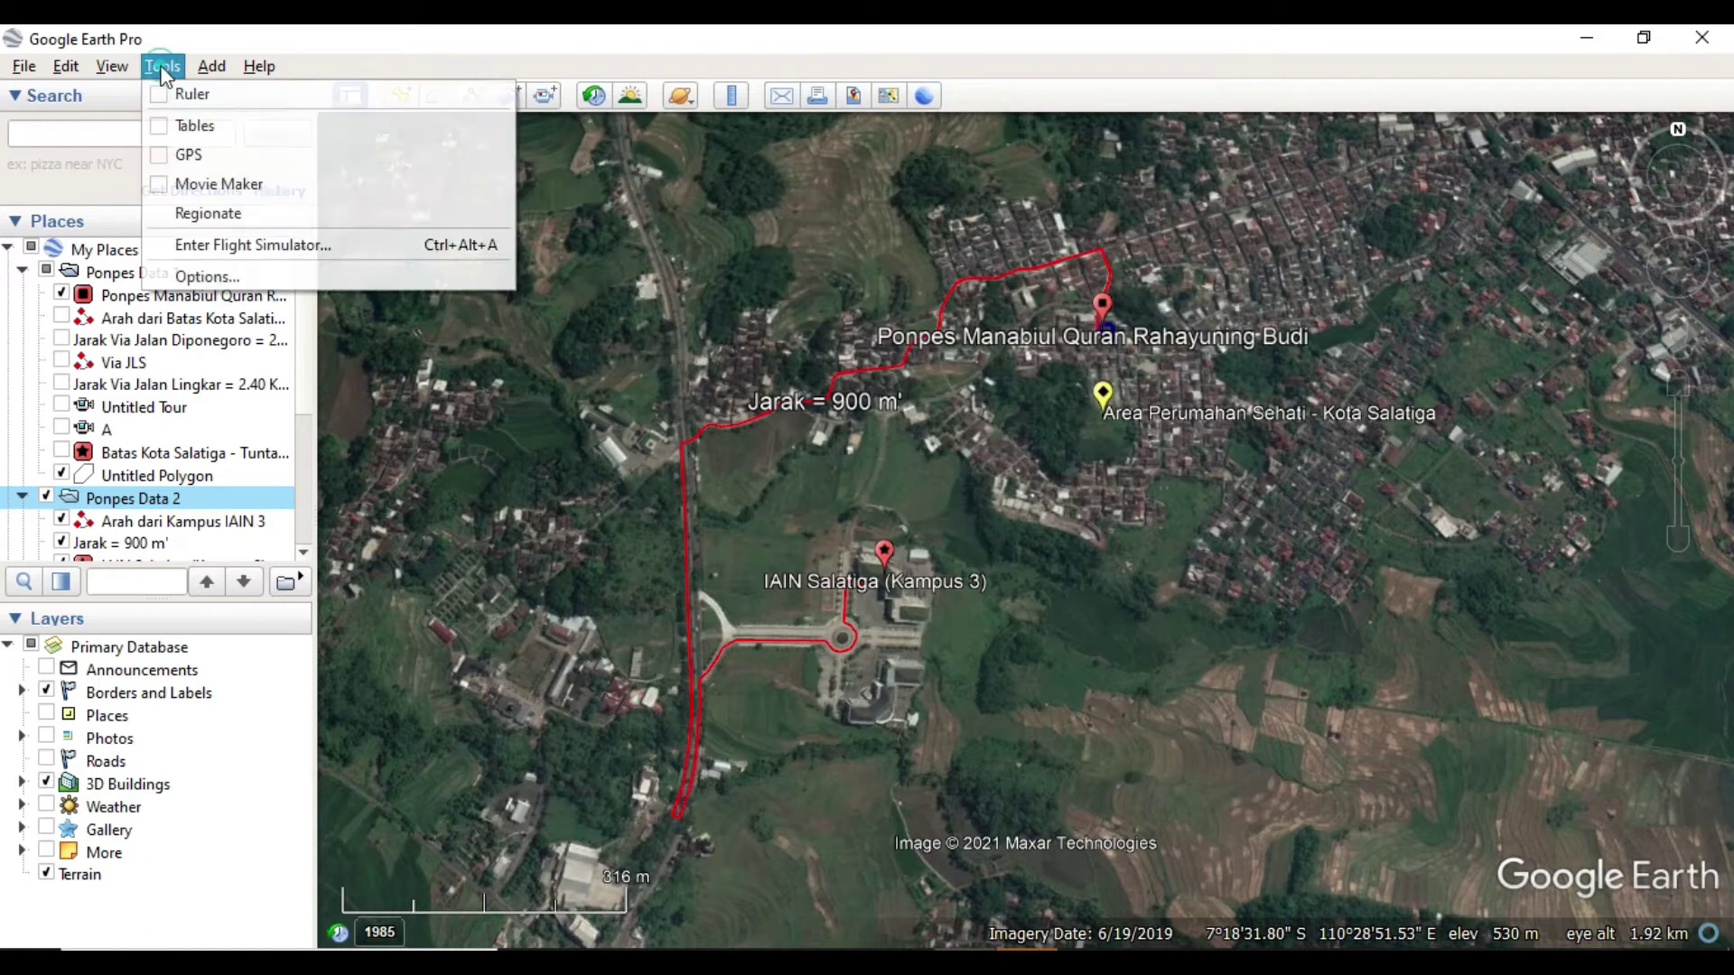
left_click(268, 280)
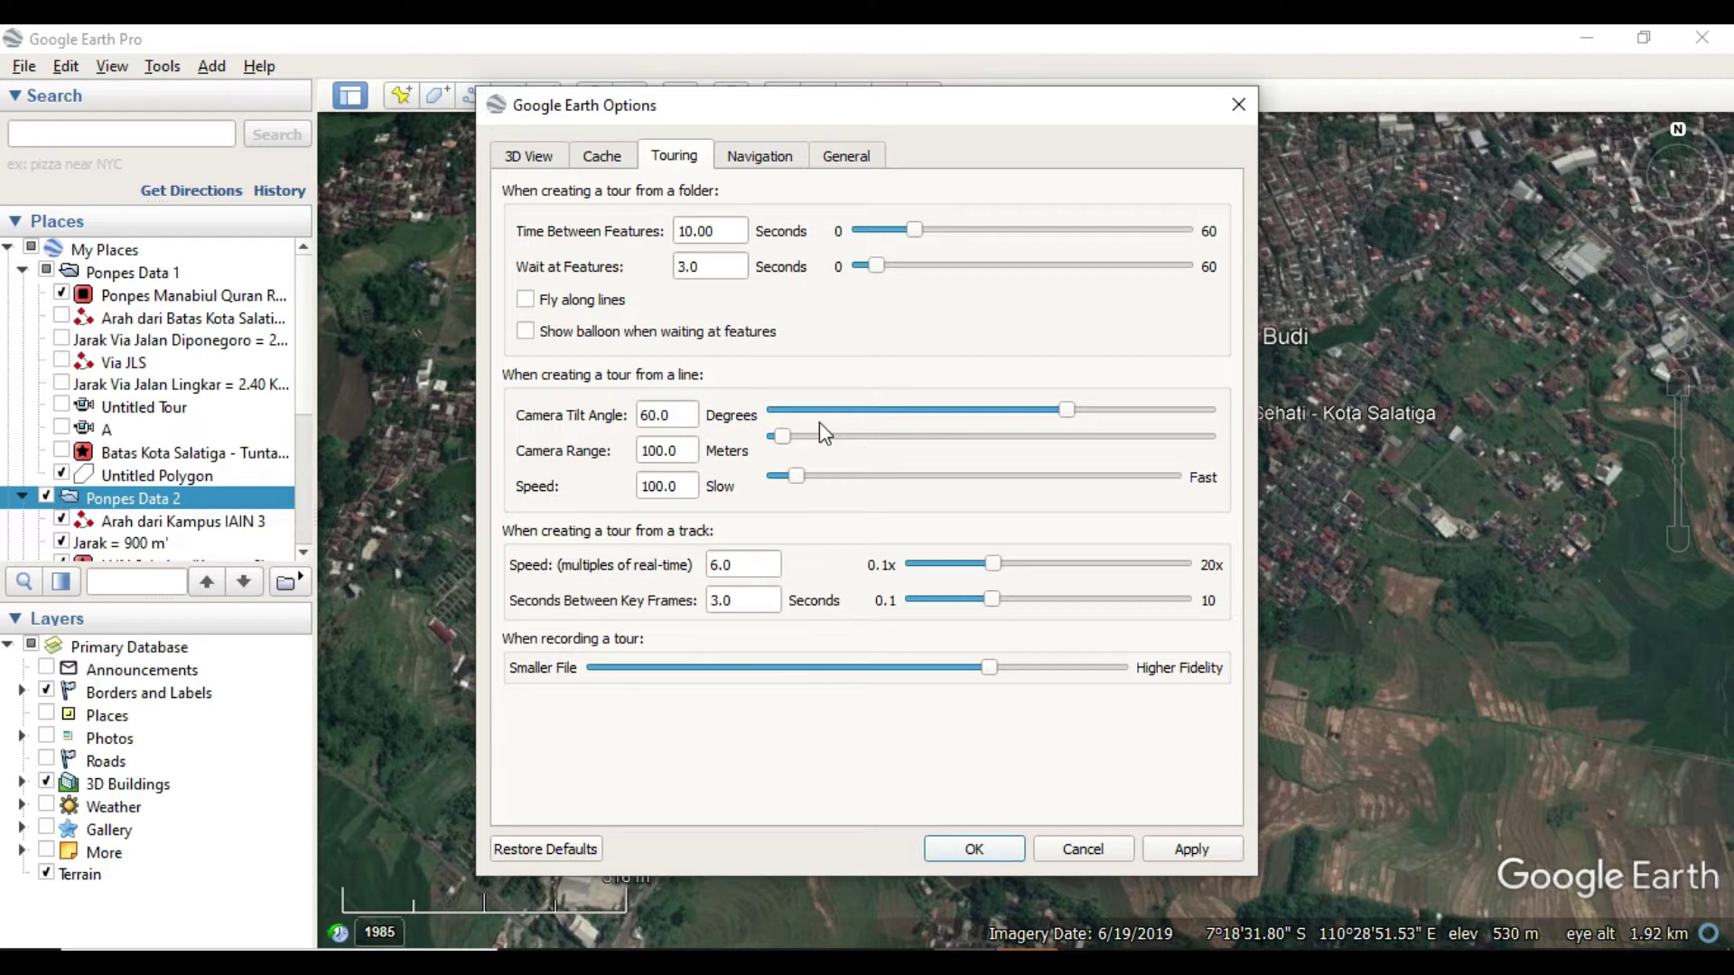
left_click(1197, 852)
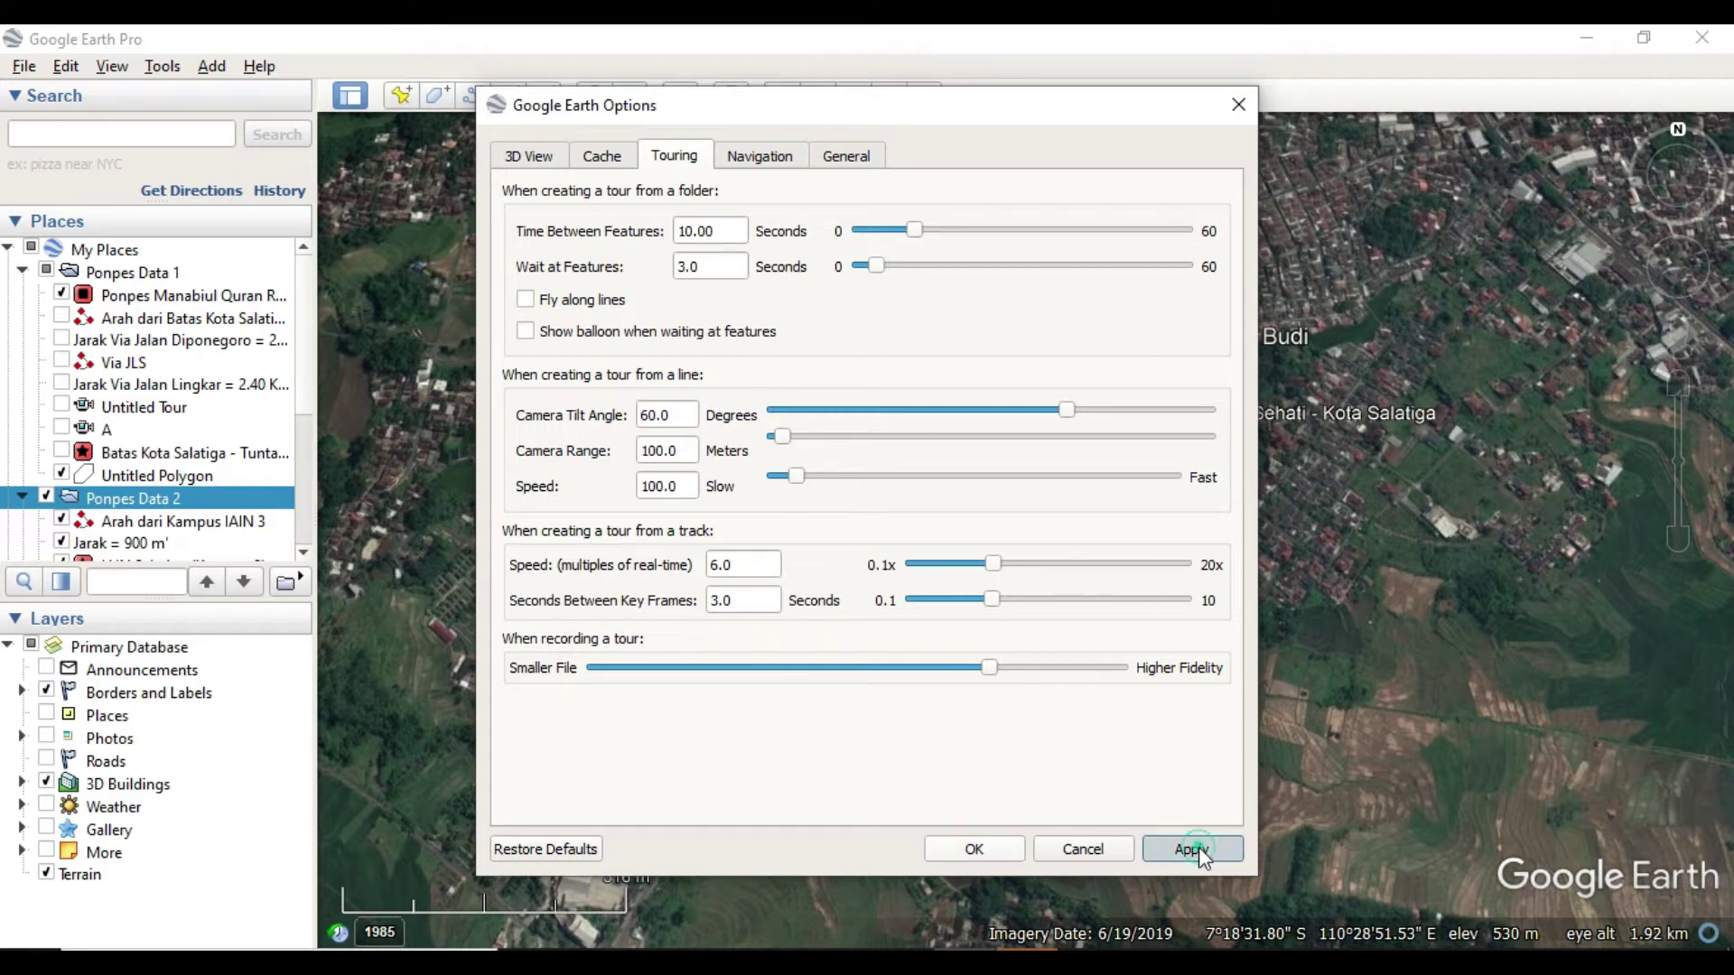
left_click(1015, 848)
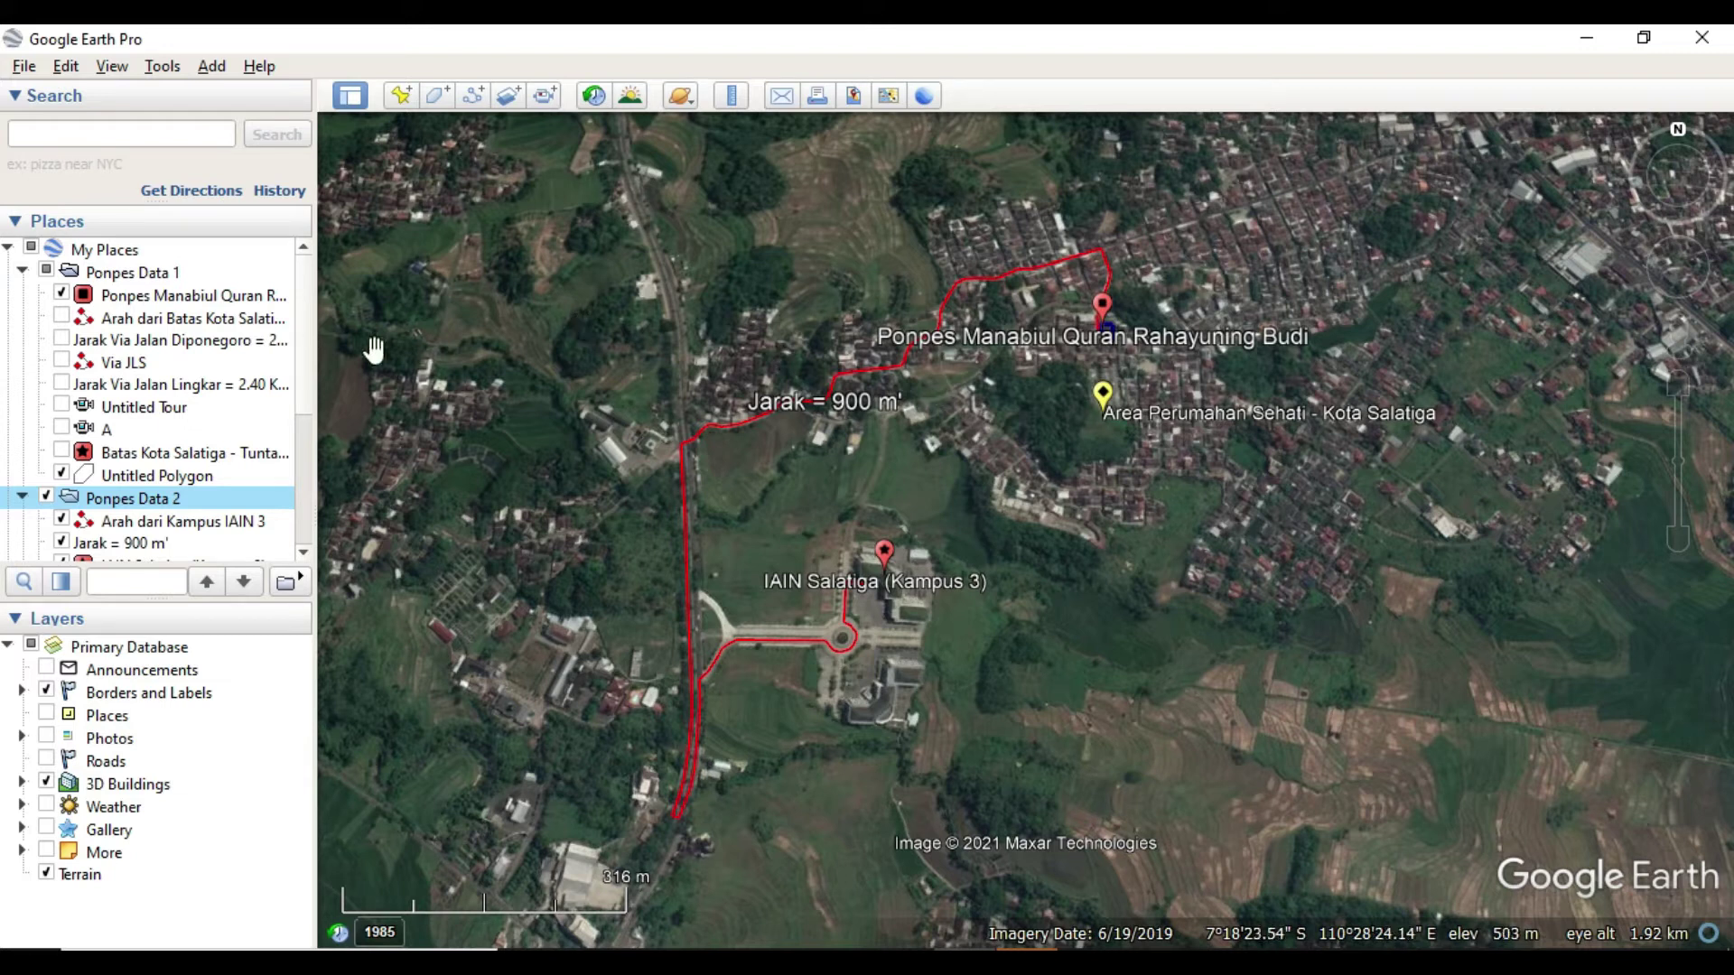
- Look through the saved items in Ponpes Data 1 and Ponpes Data 2 and survey the map around the red route from IAIN Salatiga (Kampus 3)
scroll(305, 473, "down", 4)
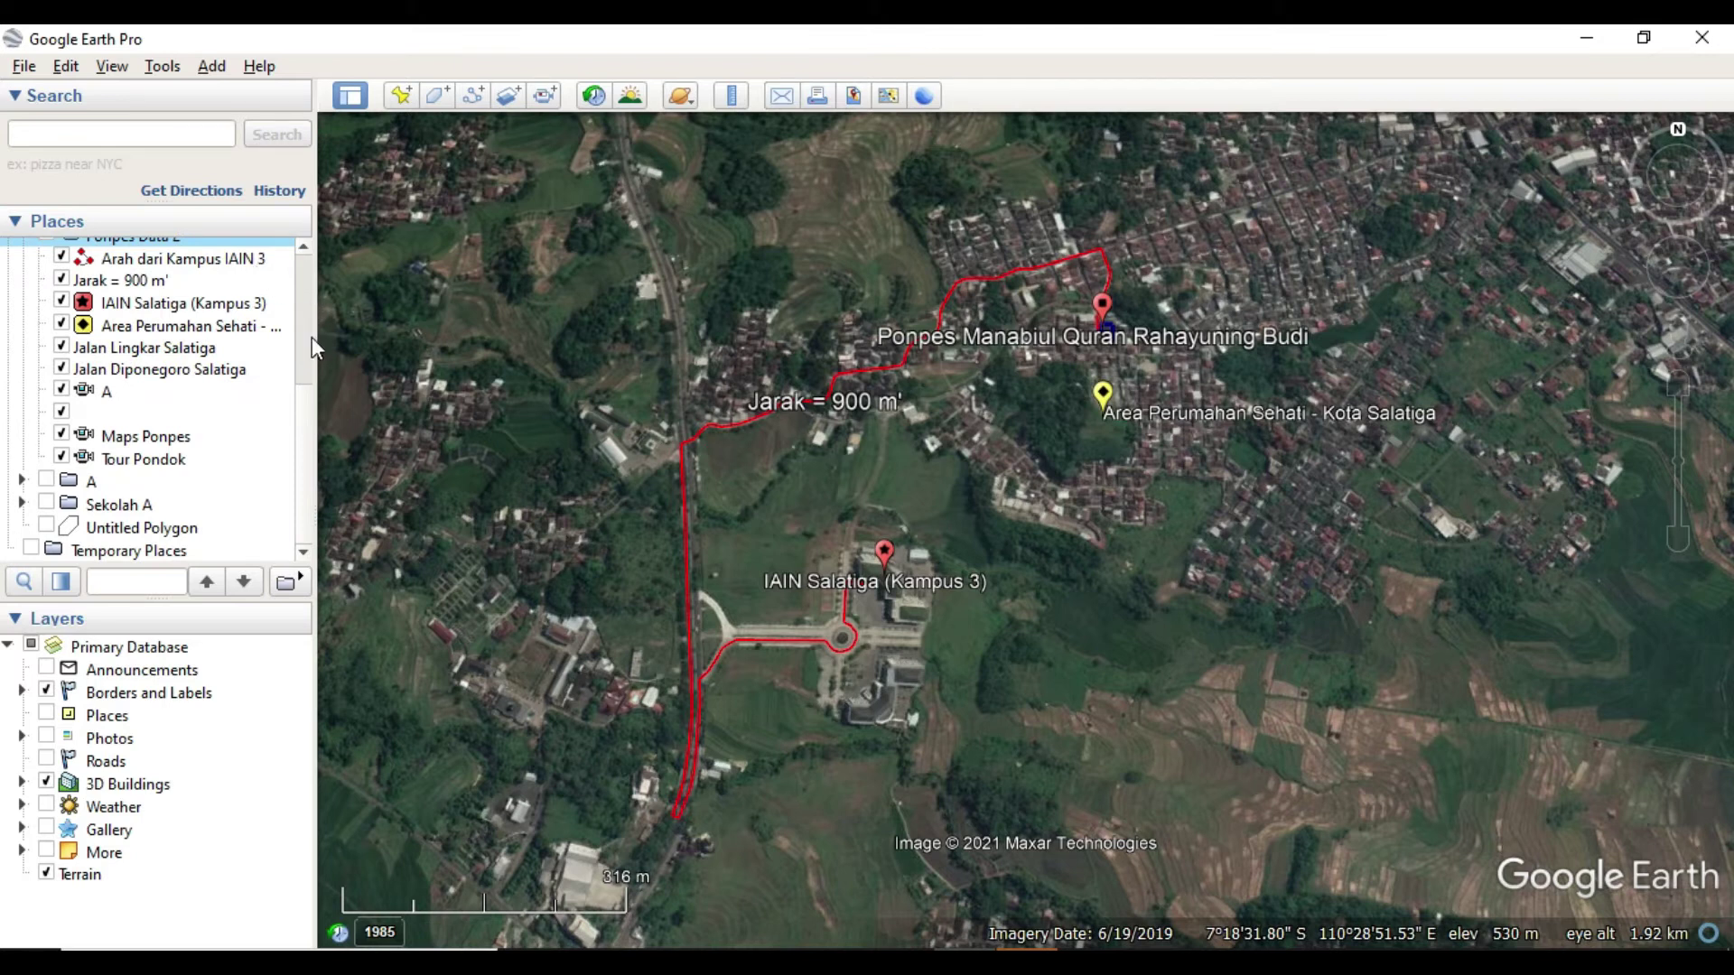
scroll(305, 334, "up", 4)
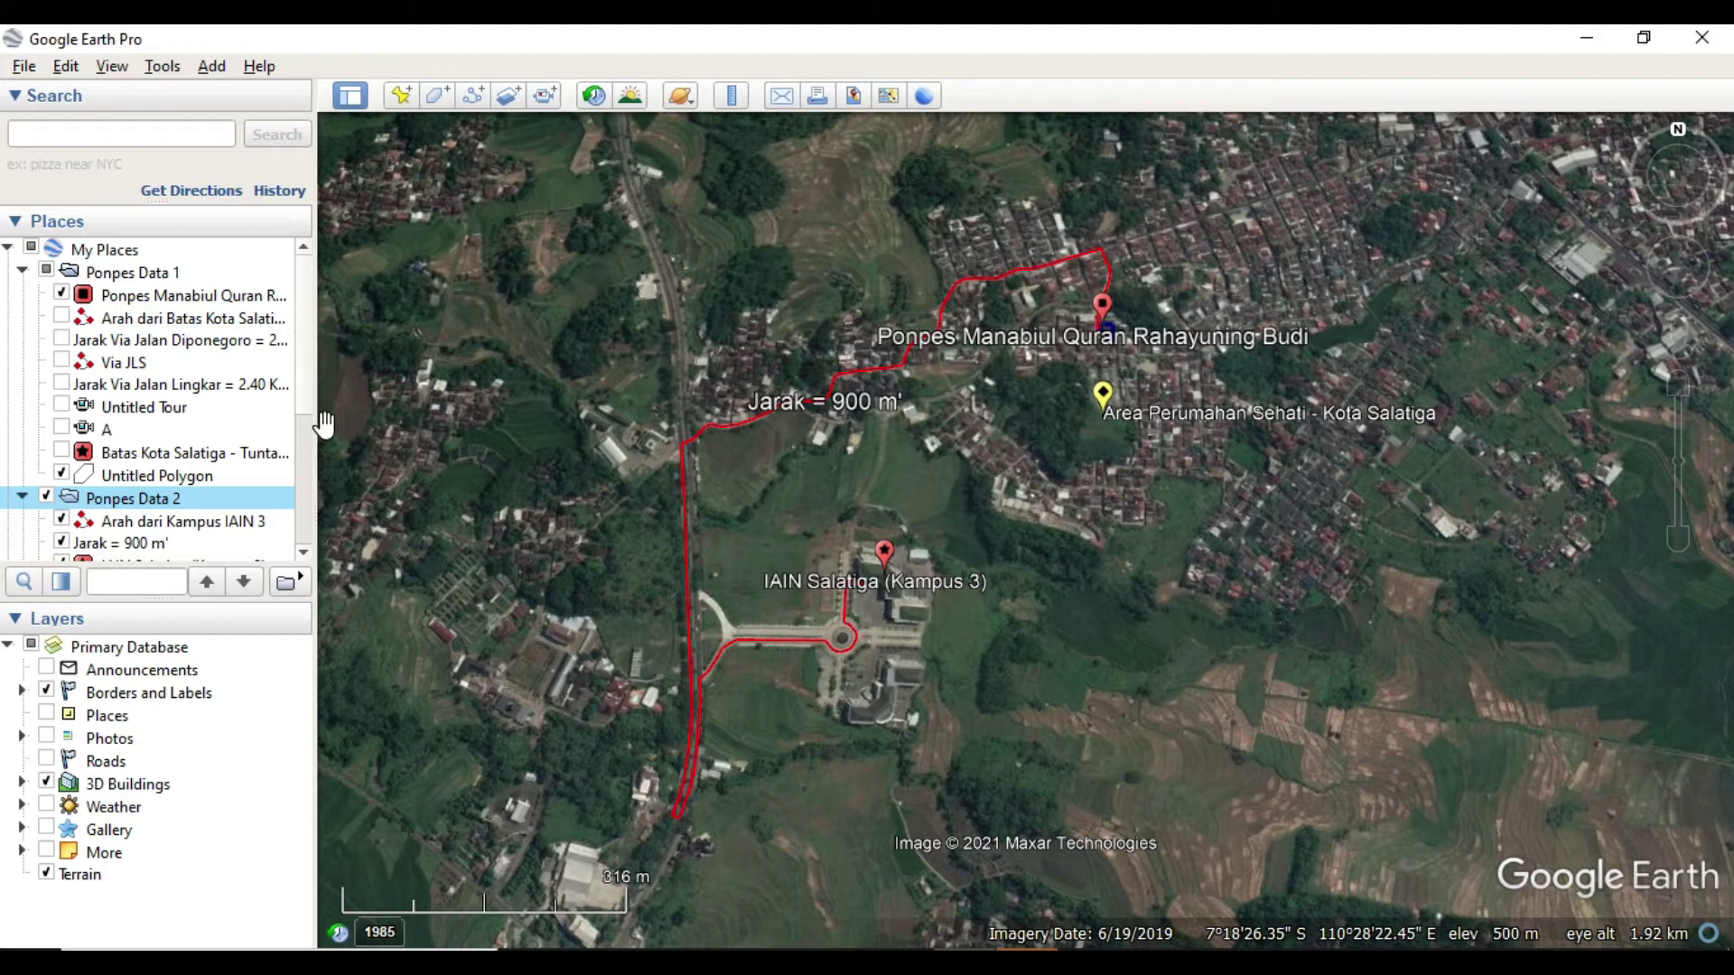
left_click(302, 392)
left_click_drag(302, 392, 305, 477)
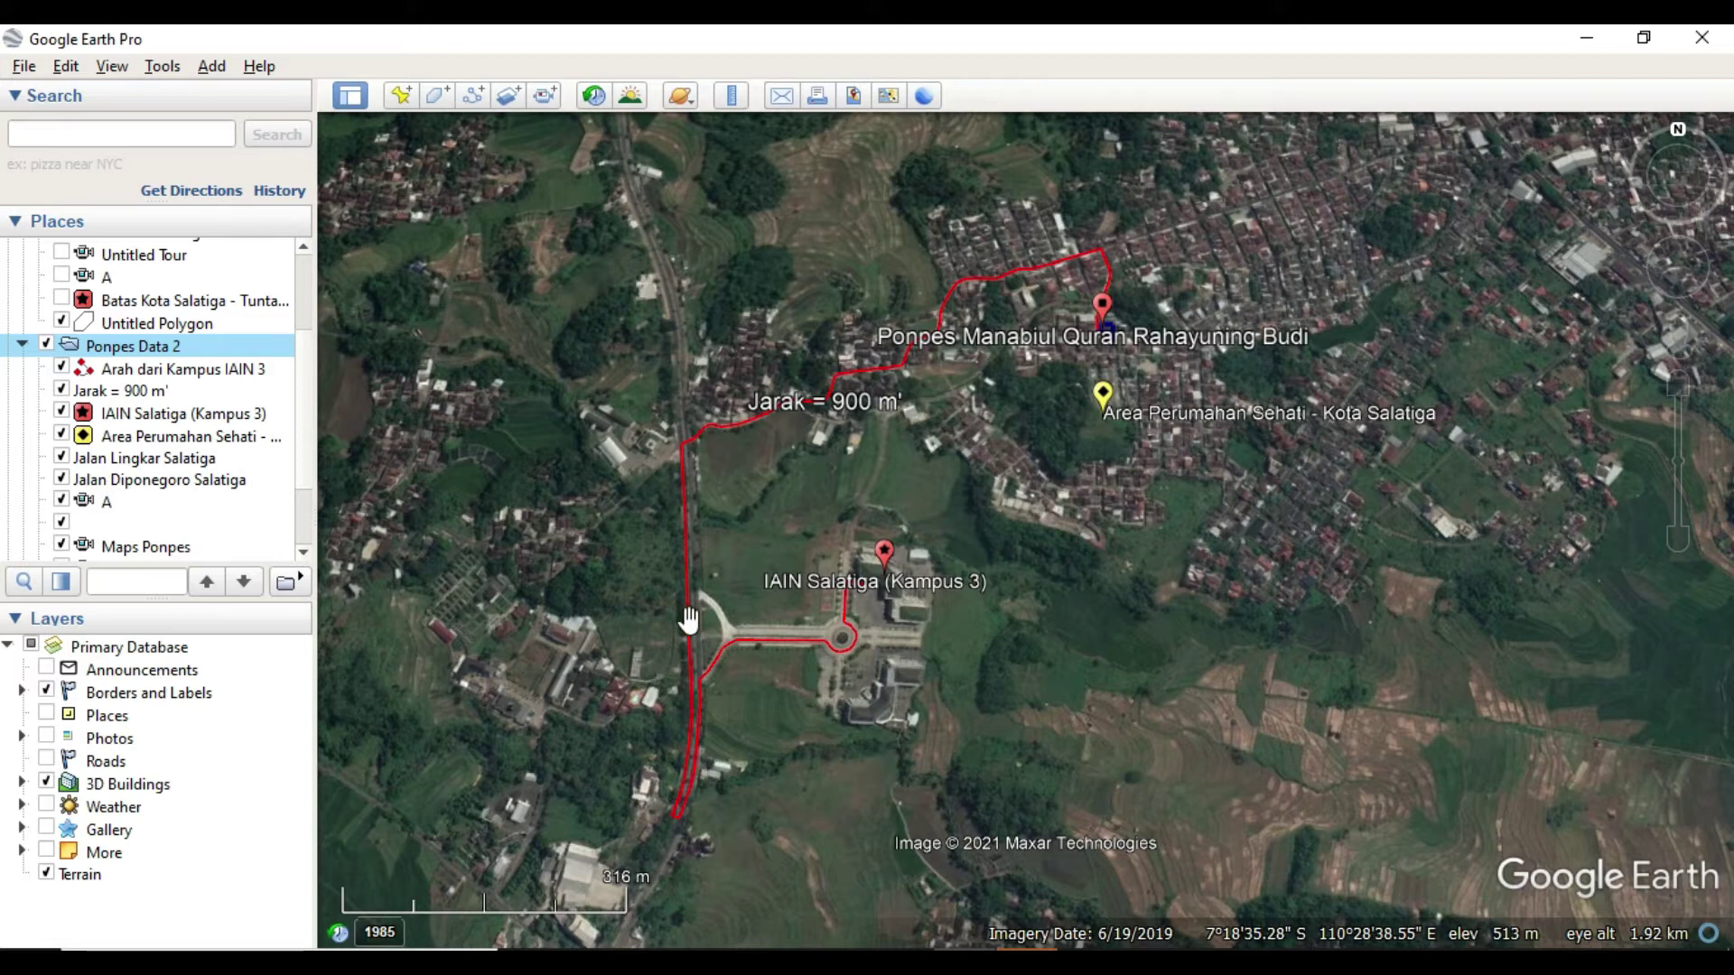
left_click_drag(351, 269, 211, 65)
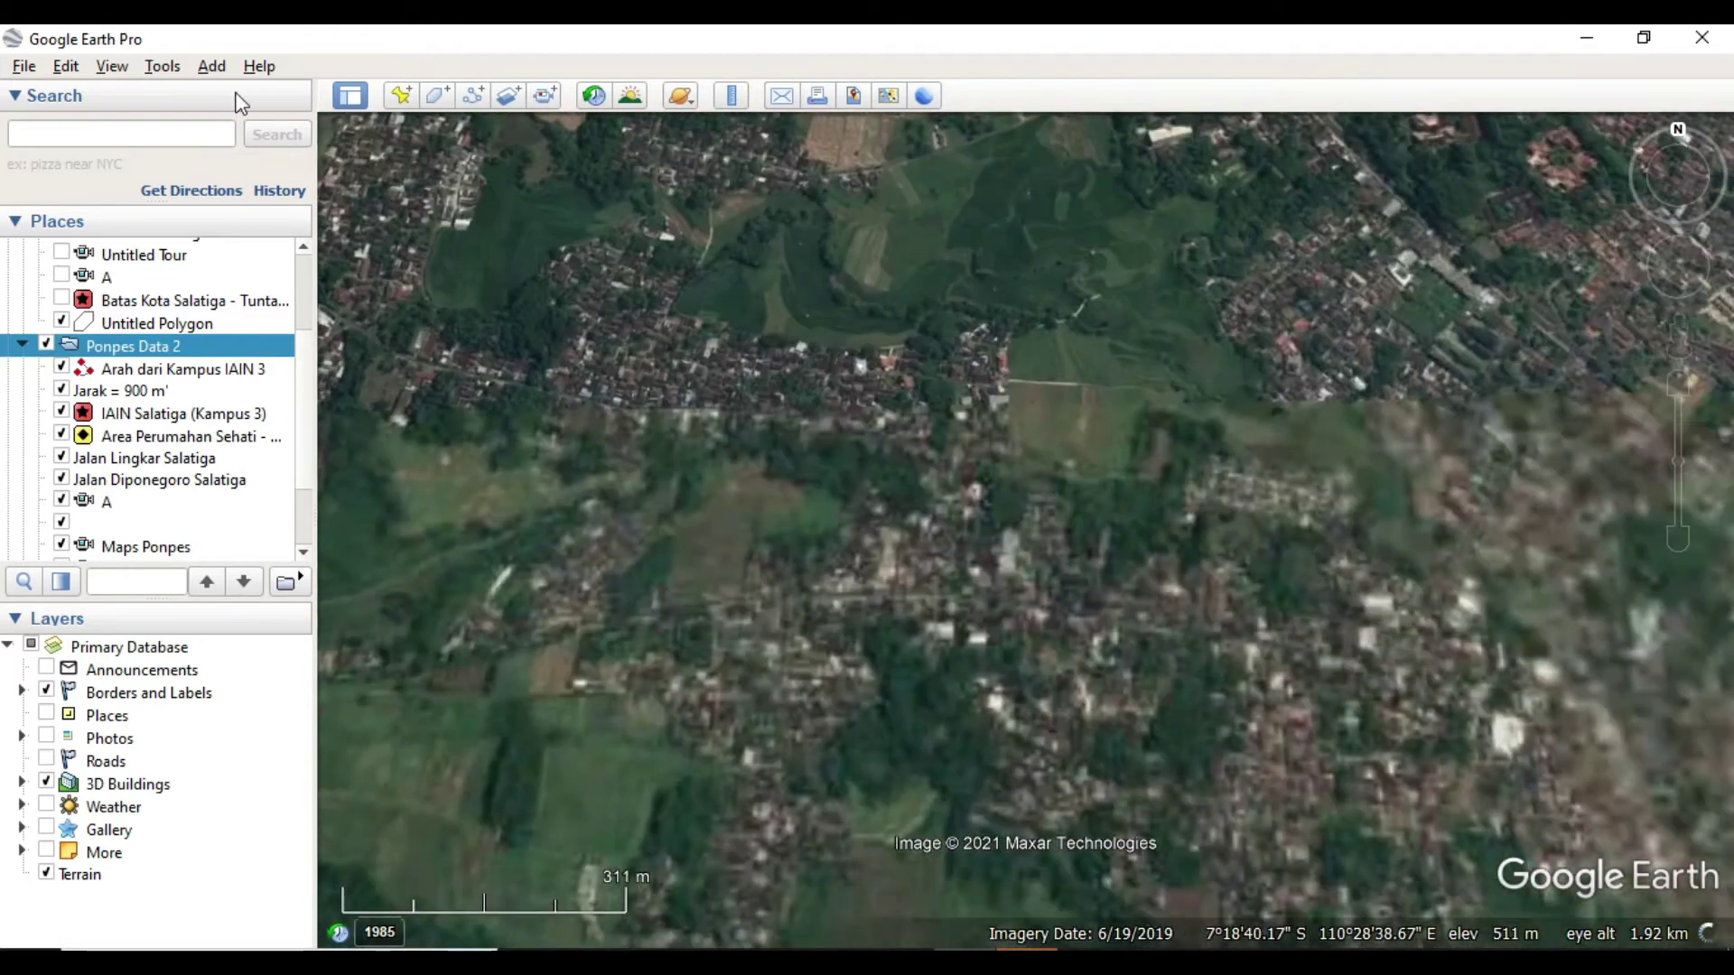
left_click_drag(482, 243, 1100, 585)
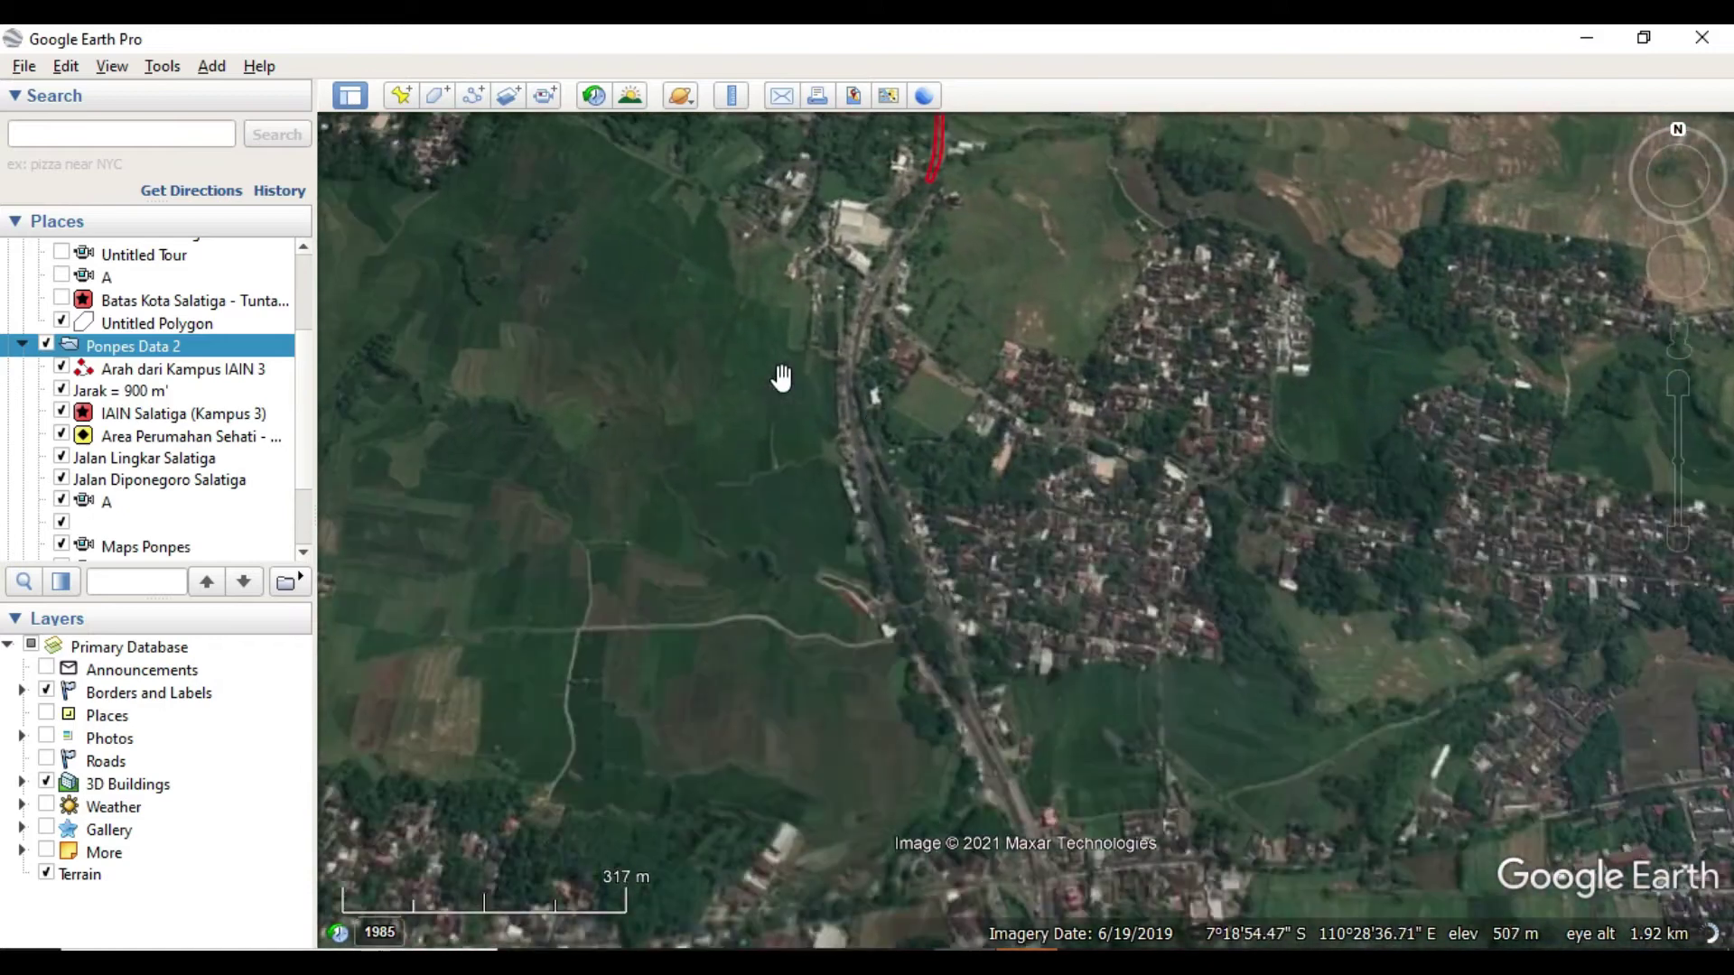
scroll(857, 488, "down", 3)
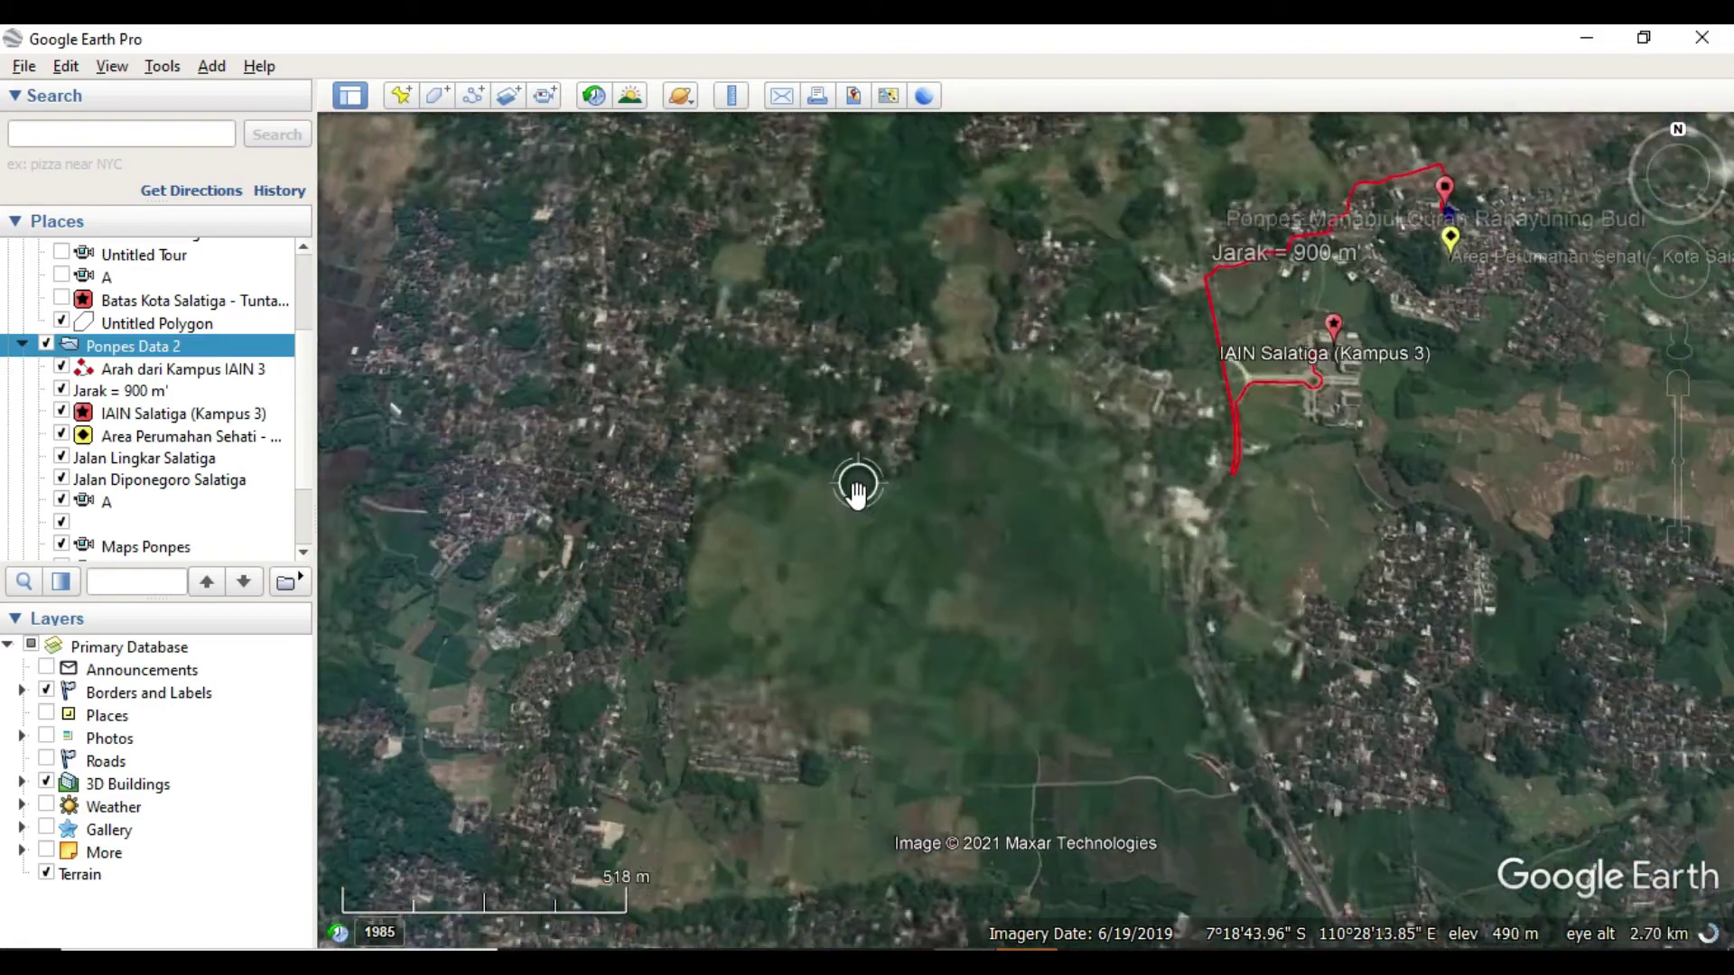
scroll(857, 487, "down", 3)
scroll(1123, 331, "up", 4)
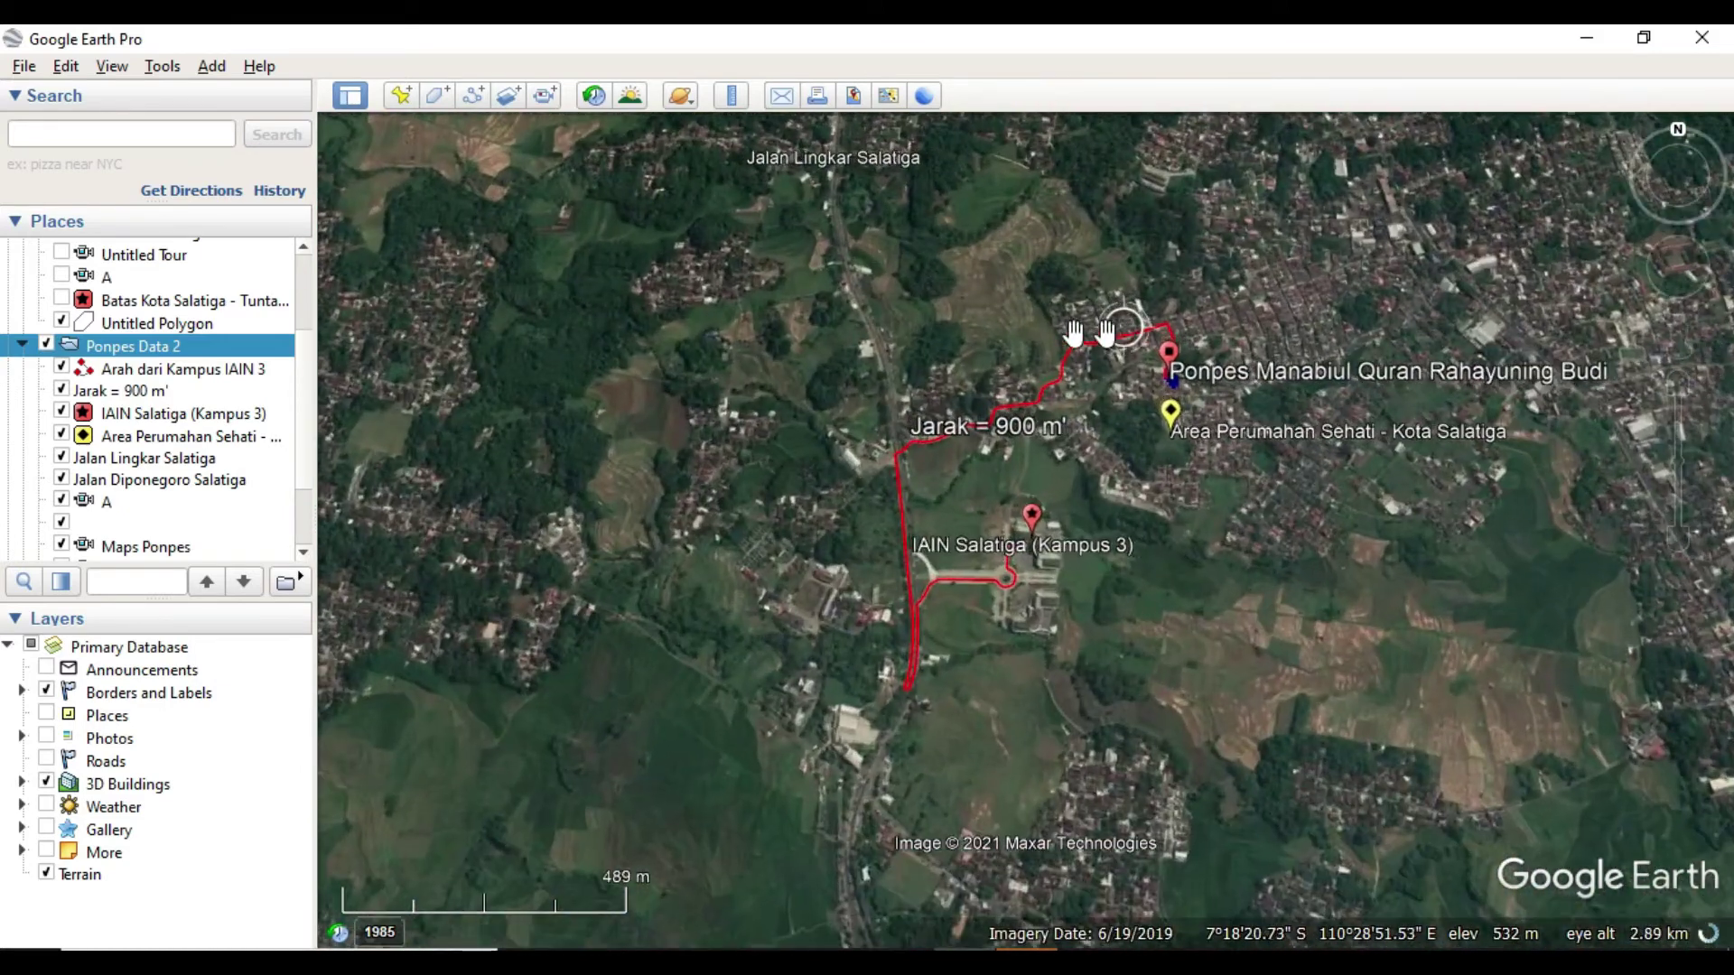
- Review Movie Maker's recording source, save location, video parameters and output configuration, and close it
left_click(163, 66)
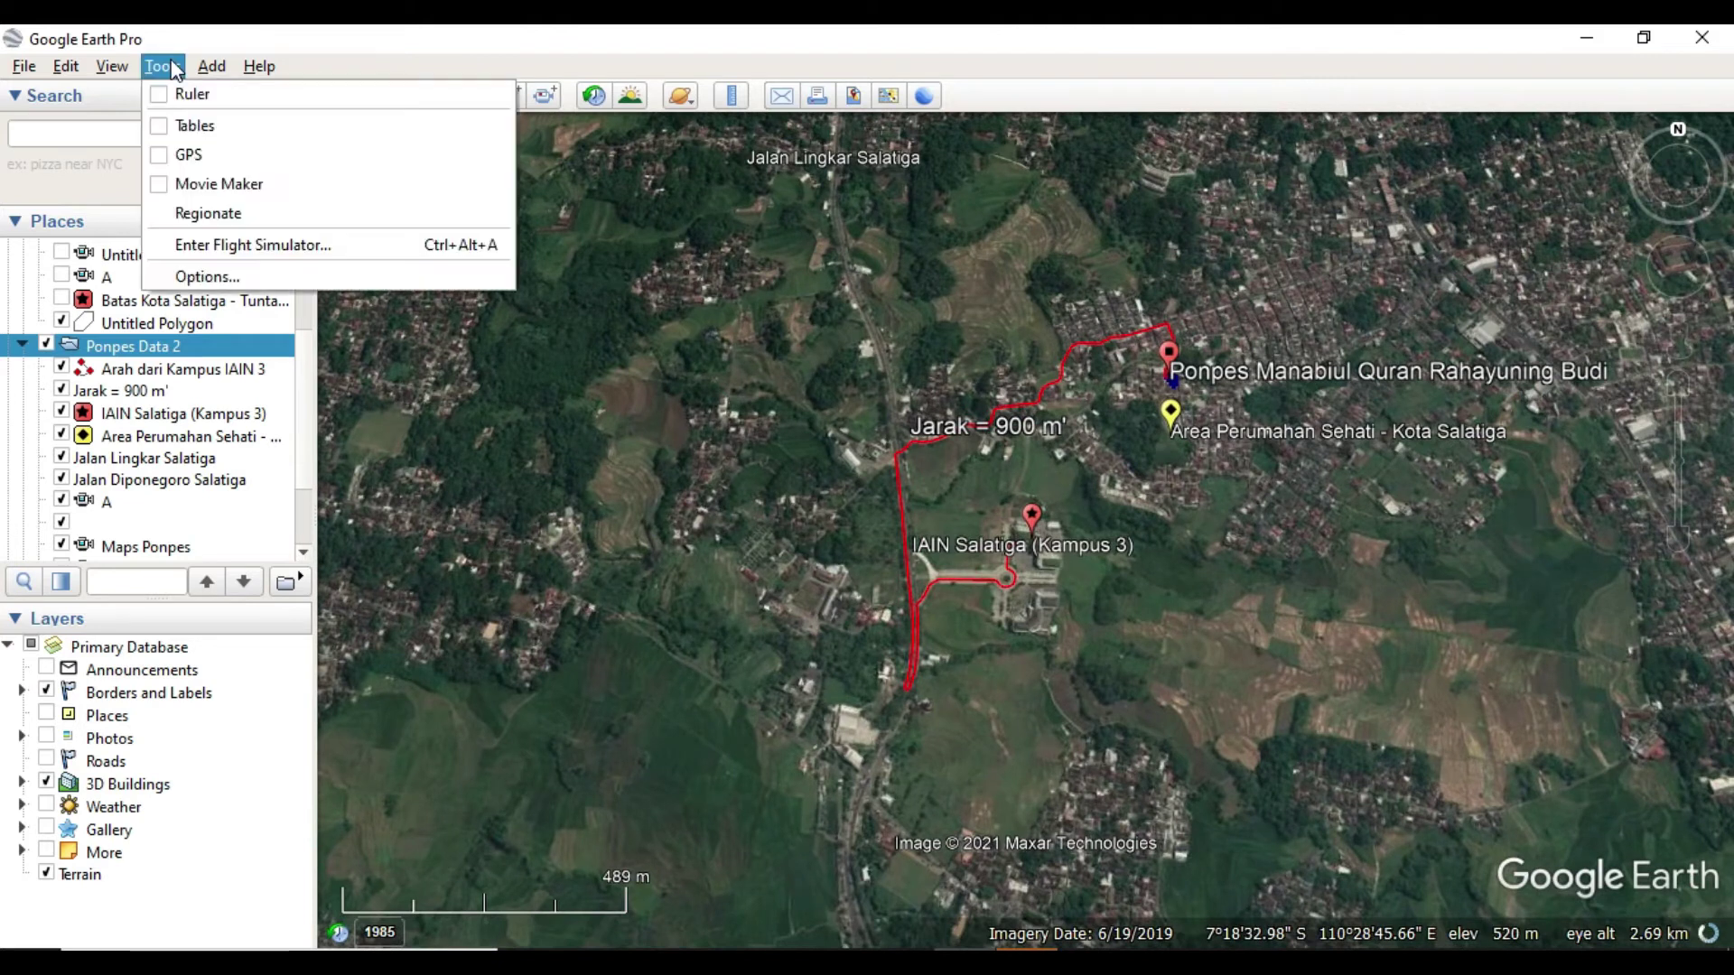
left_click(204, 178)
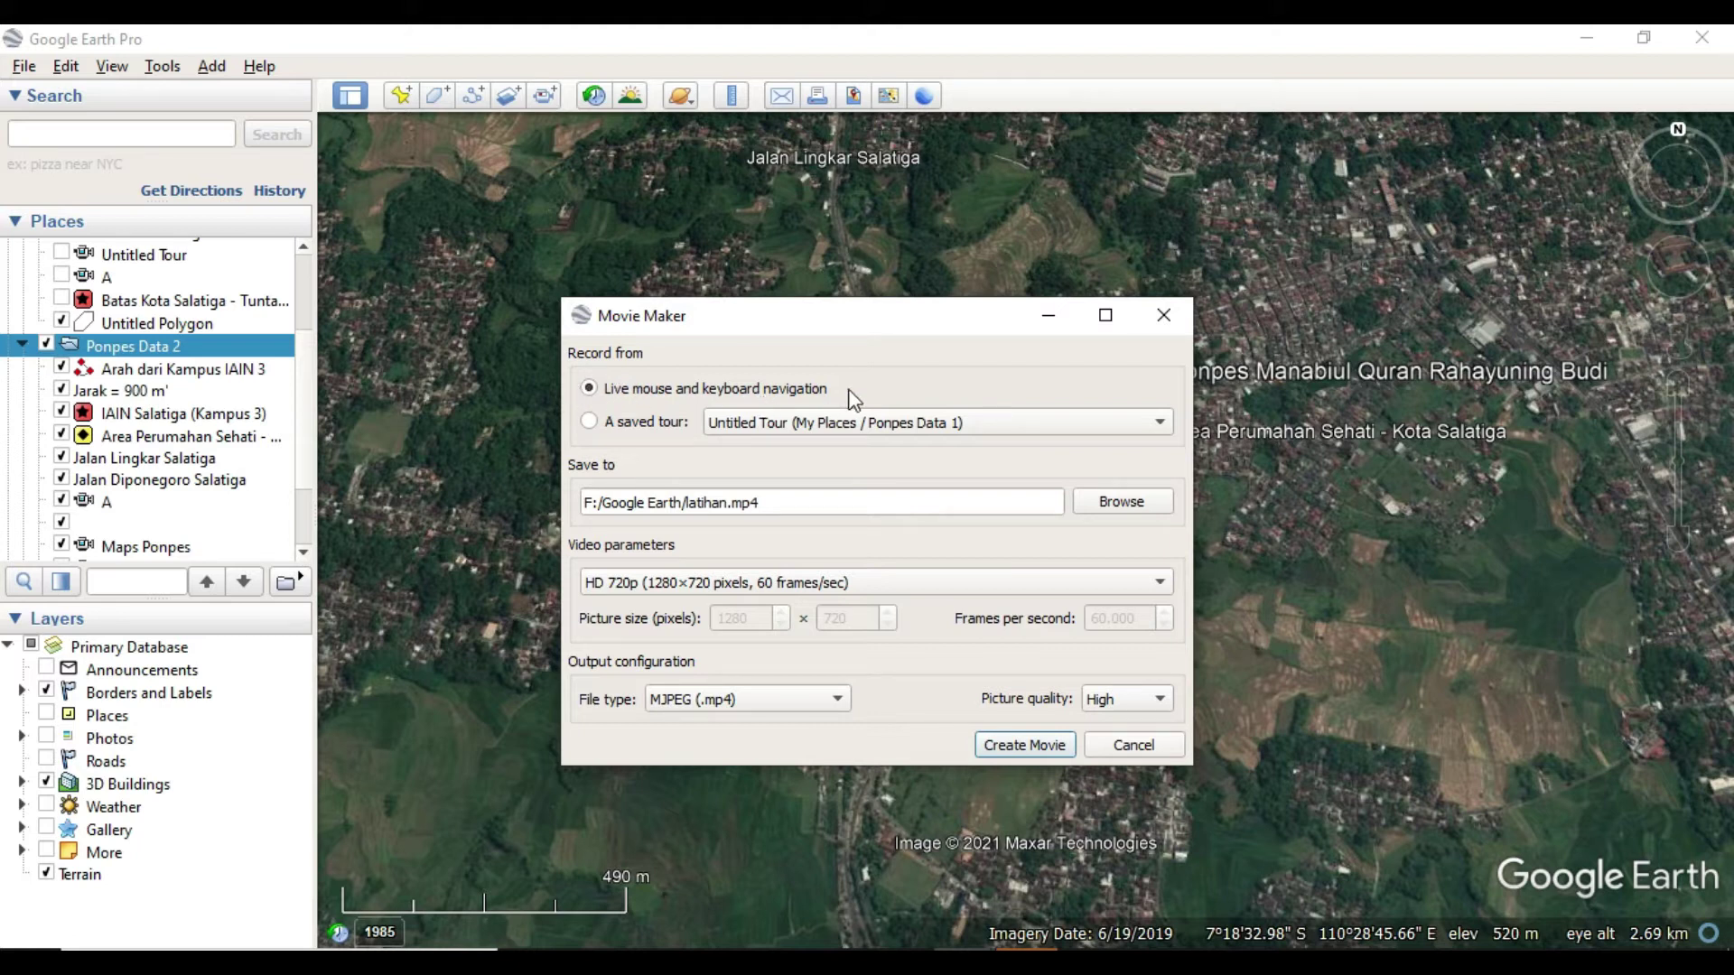
left_click(1163, 315)
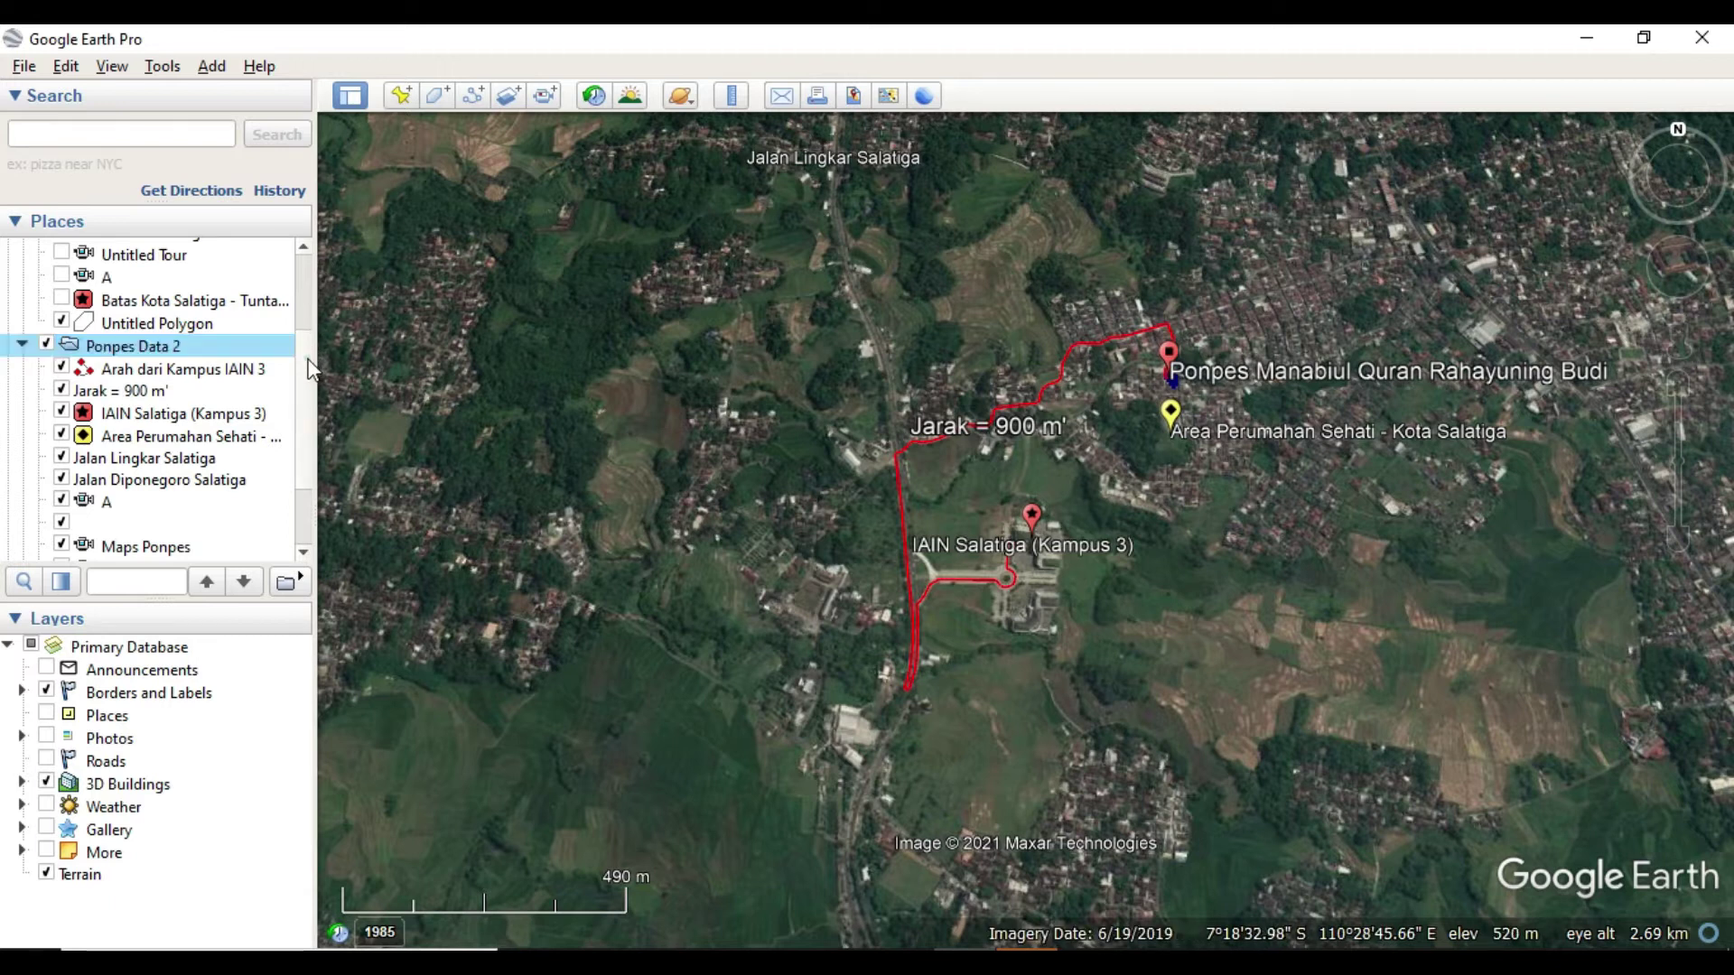
- Hide the Ponpes Data 2 folder and the Untitled Polygon in Ponpes Data 1, leaving the Ponpes Manabiul Quran placemark visible
scroll(307, 369, "up", 2)
left_click(47, 466)
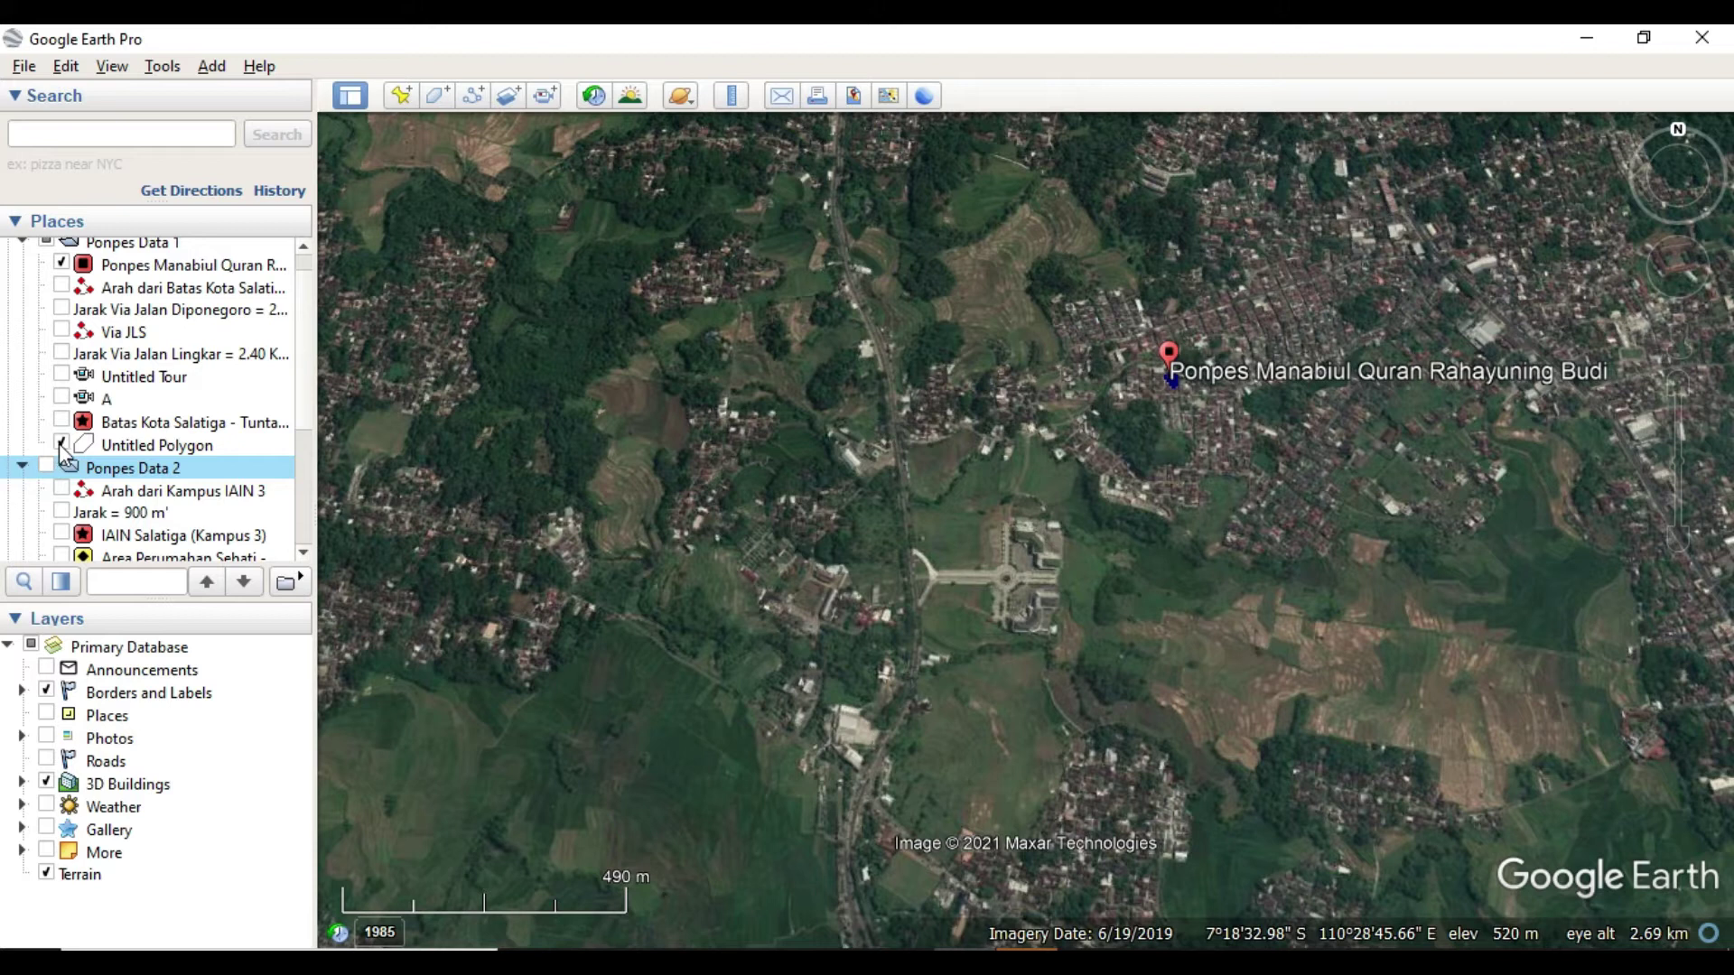
left_click(62, 444)
scroll(300, 392, "up", 1)
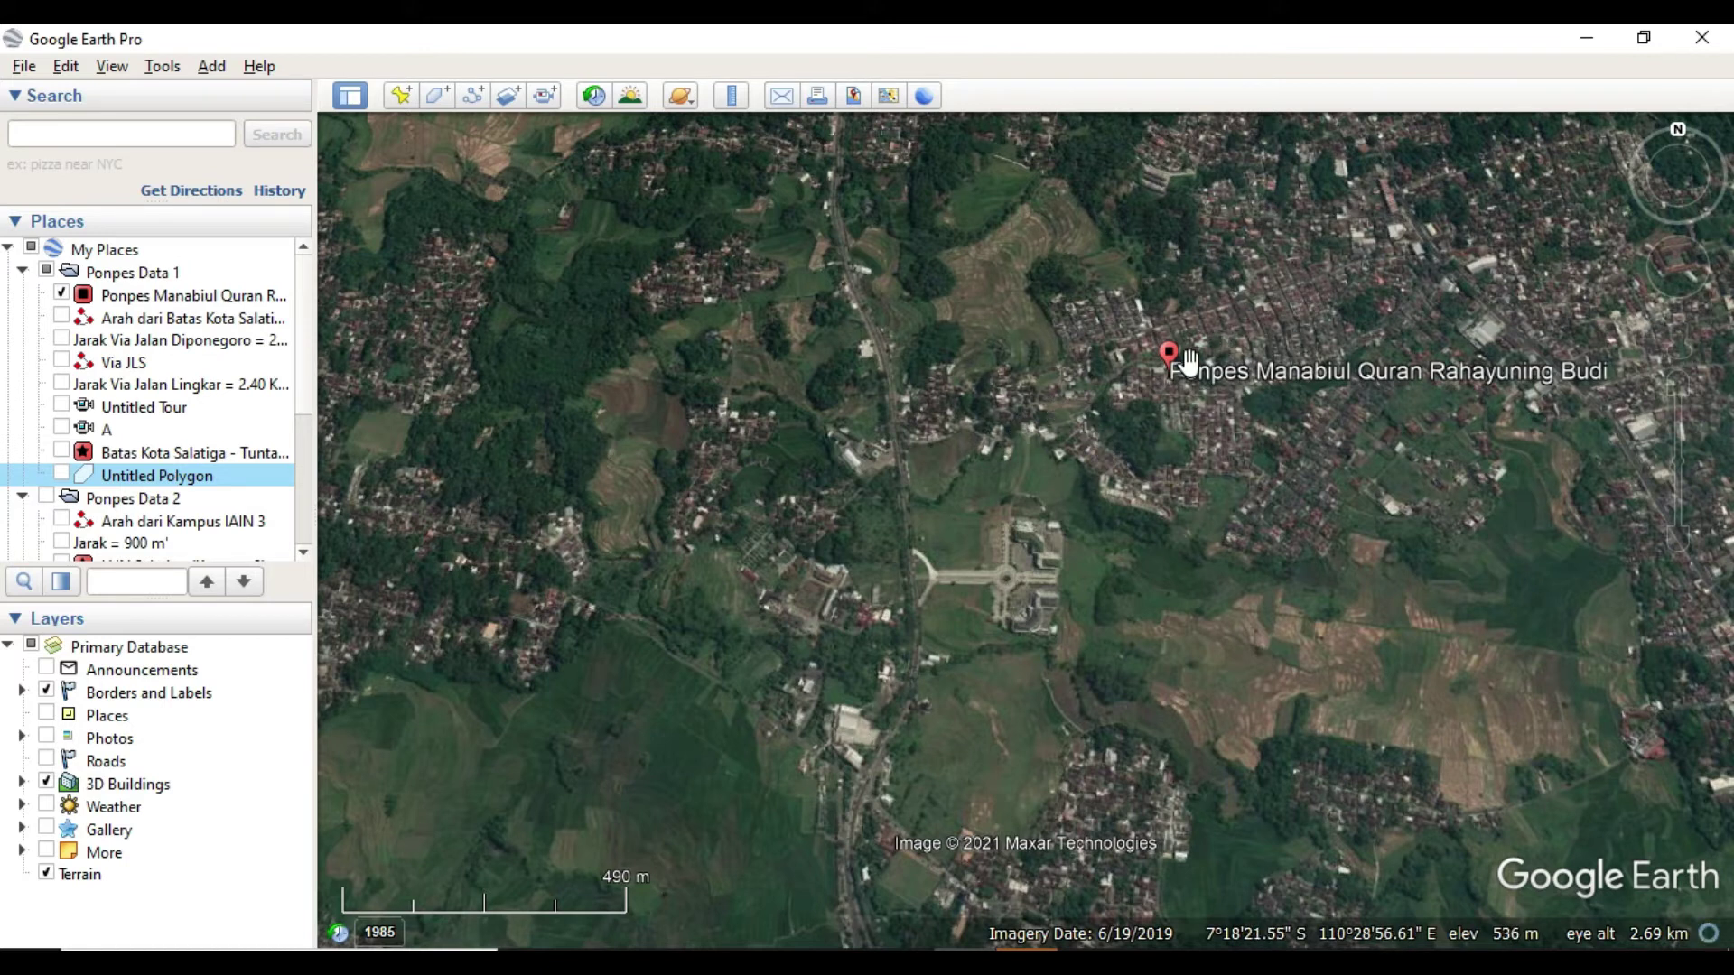
- Zoom out from the Ponpes Manabiul Quran Rahayuning Budi placemark until the whole globe is in view
scroll(1141, 385, "down", 3)
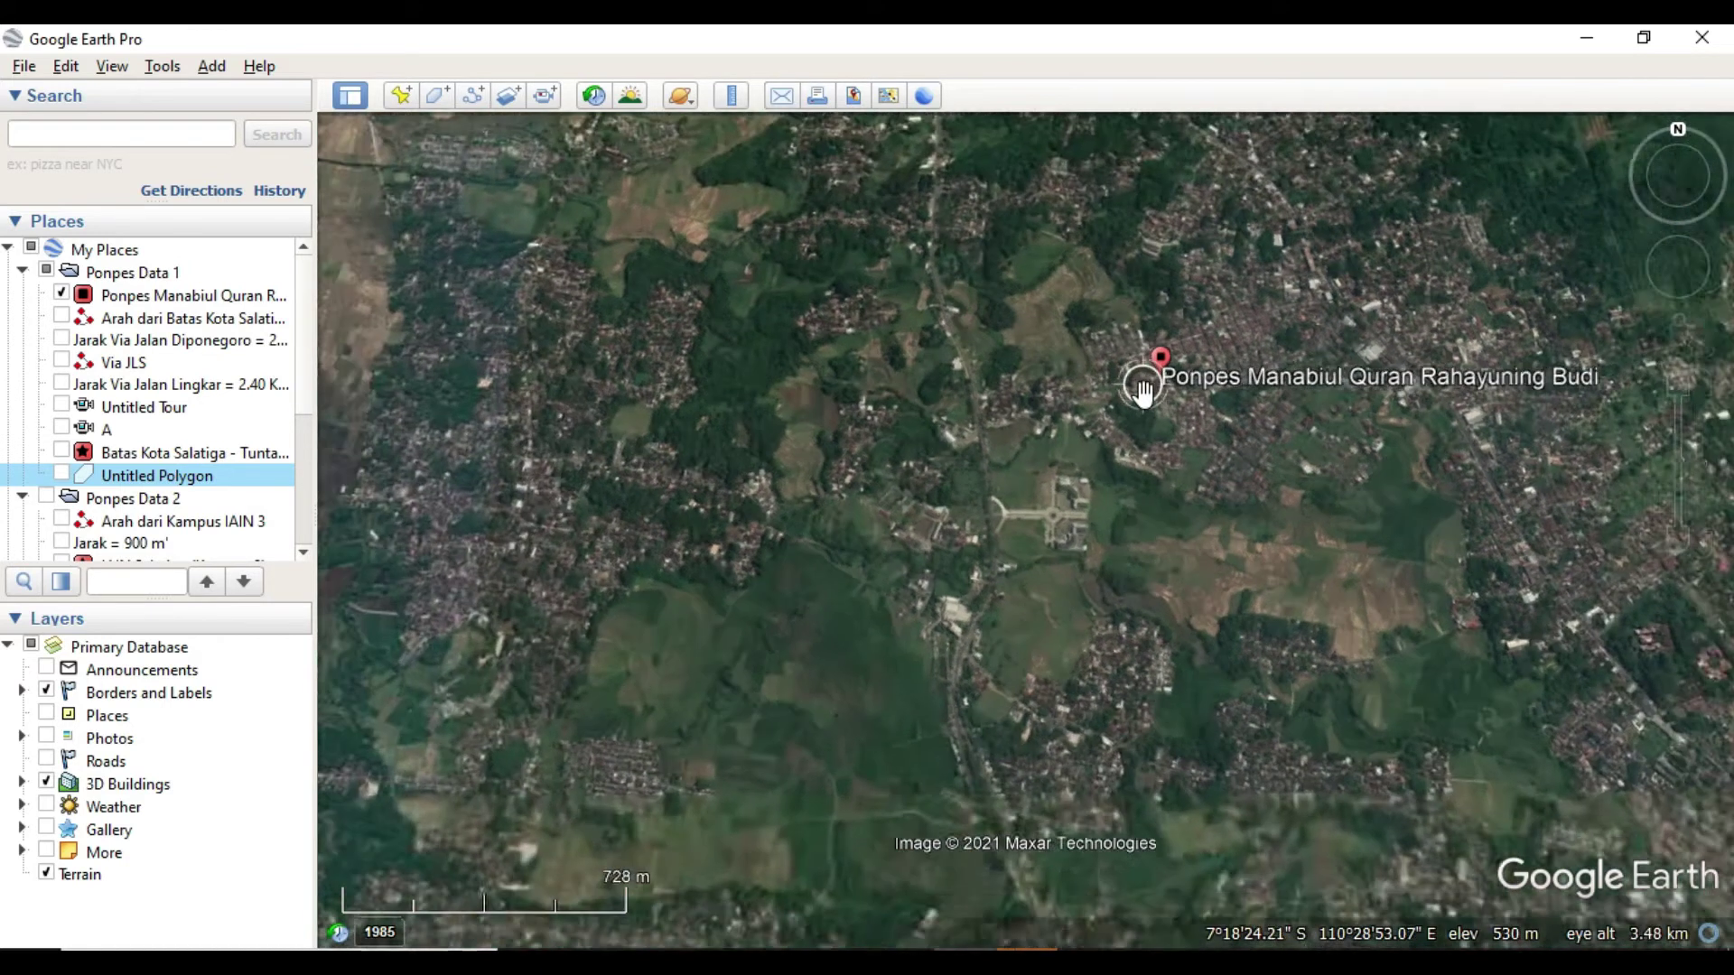
scroll(1003, 467, "down", 5)
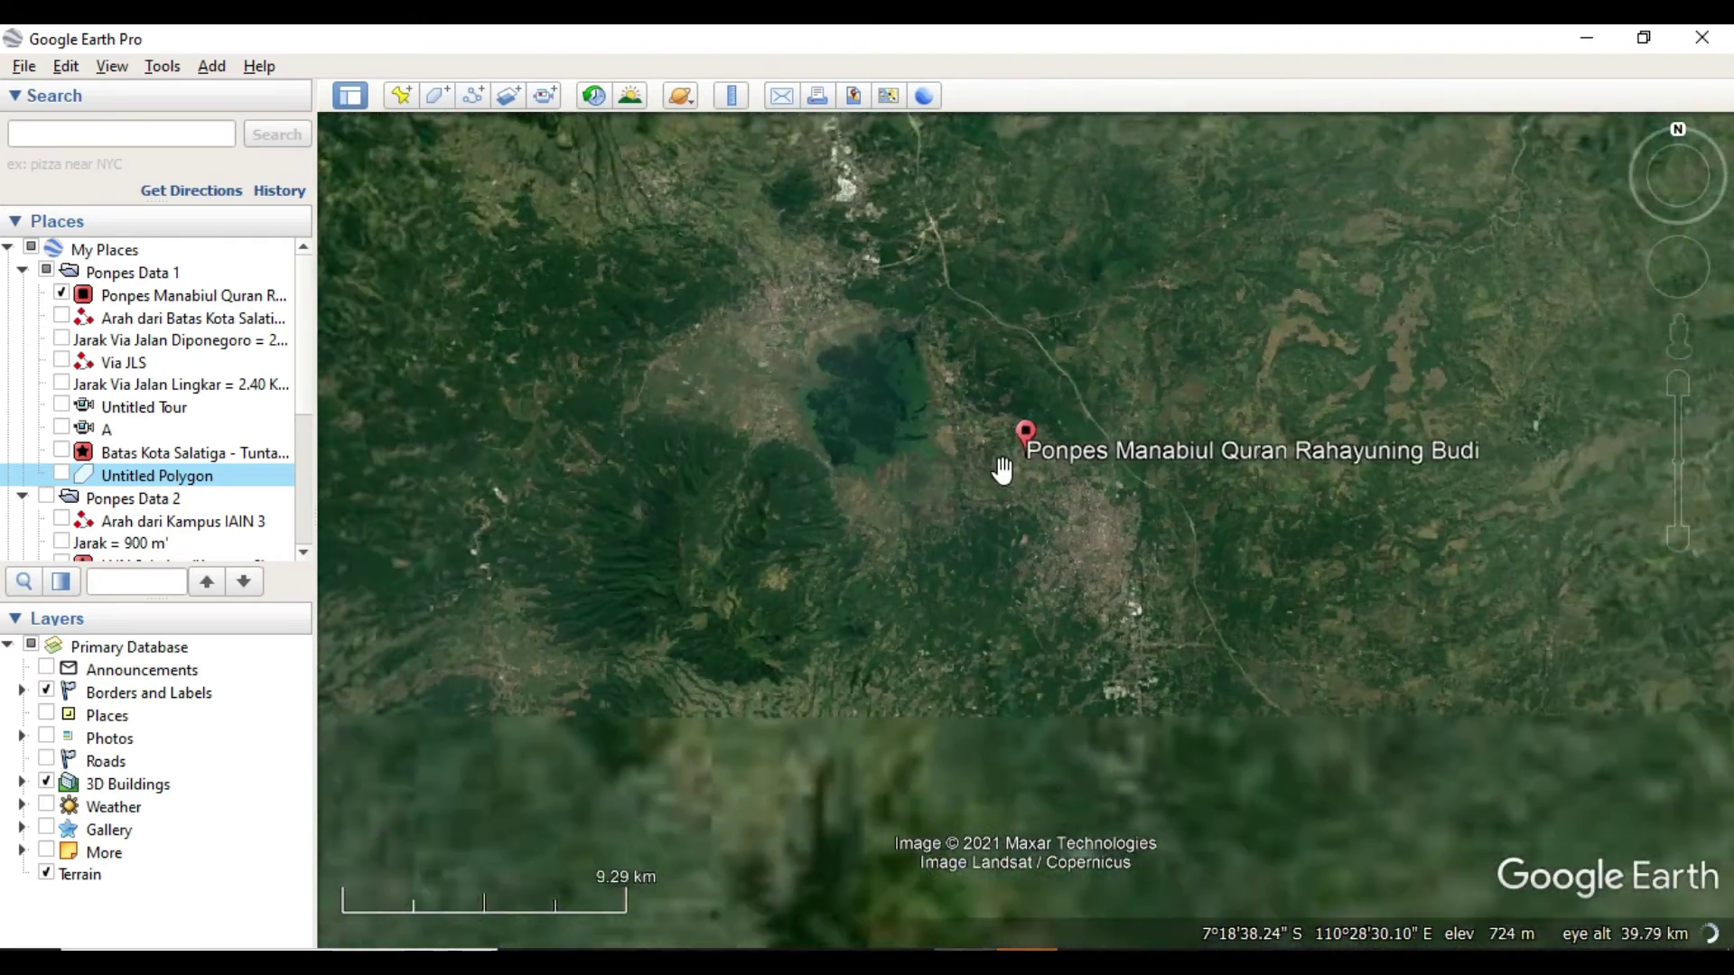
scroll(1003, 467, "down", 5)
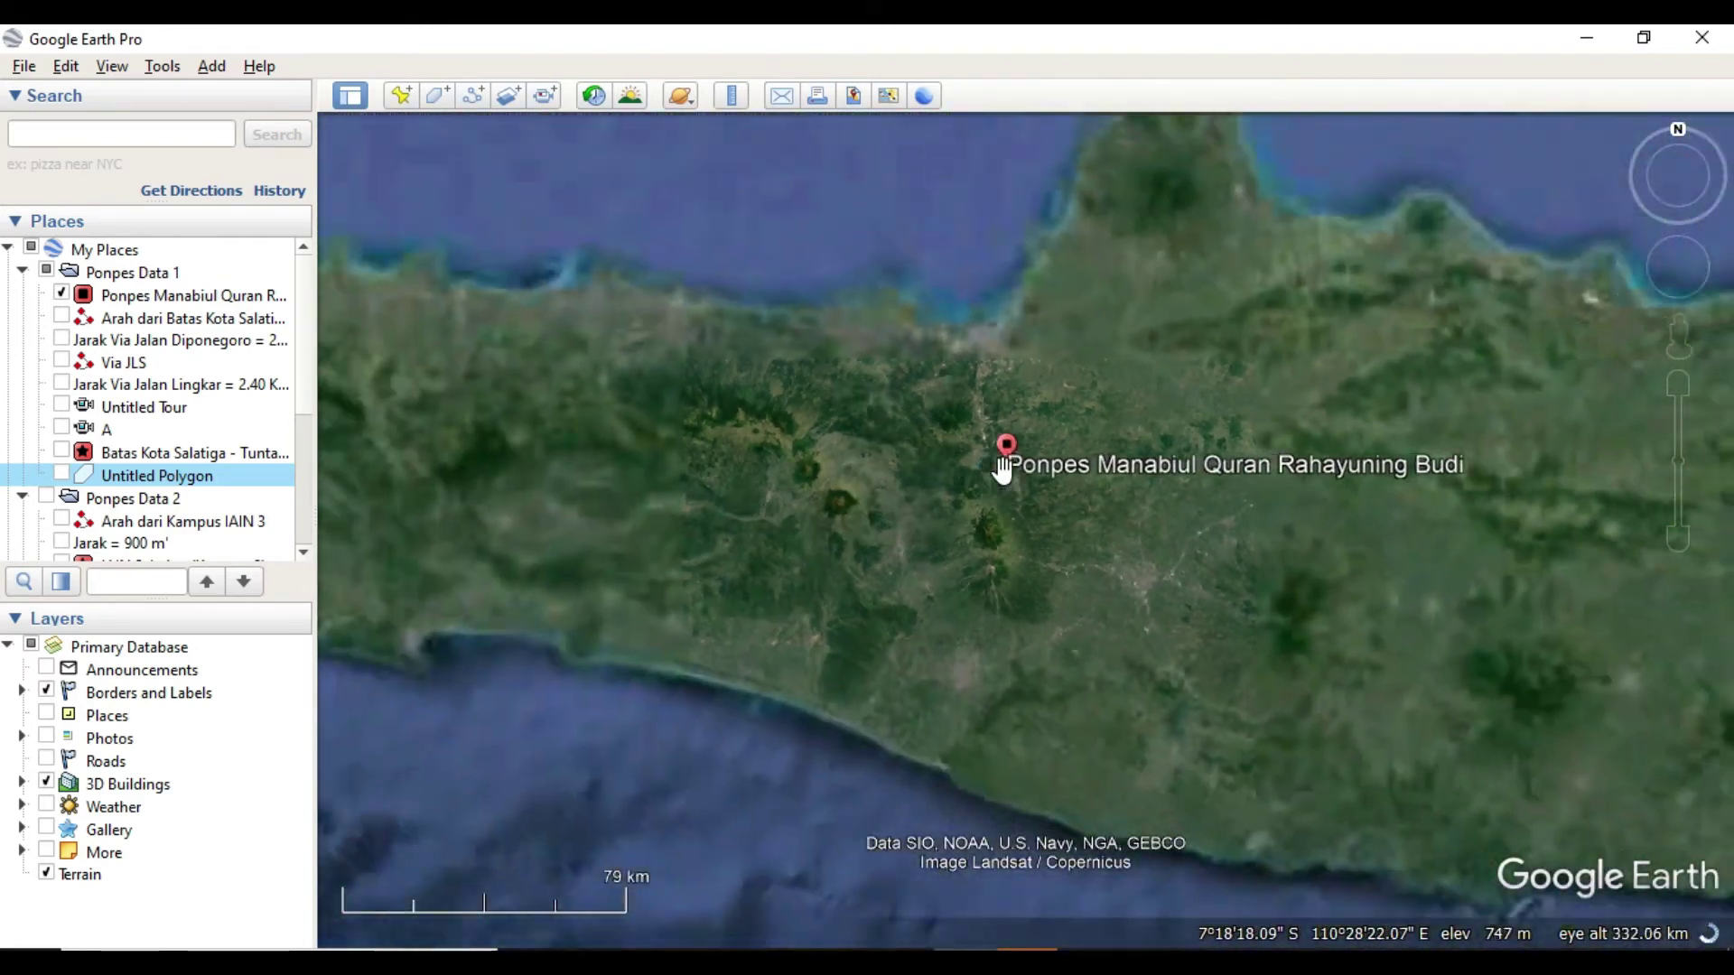
scroll(1002, 467, "down", 5)
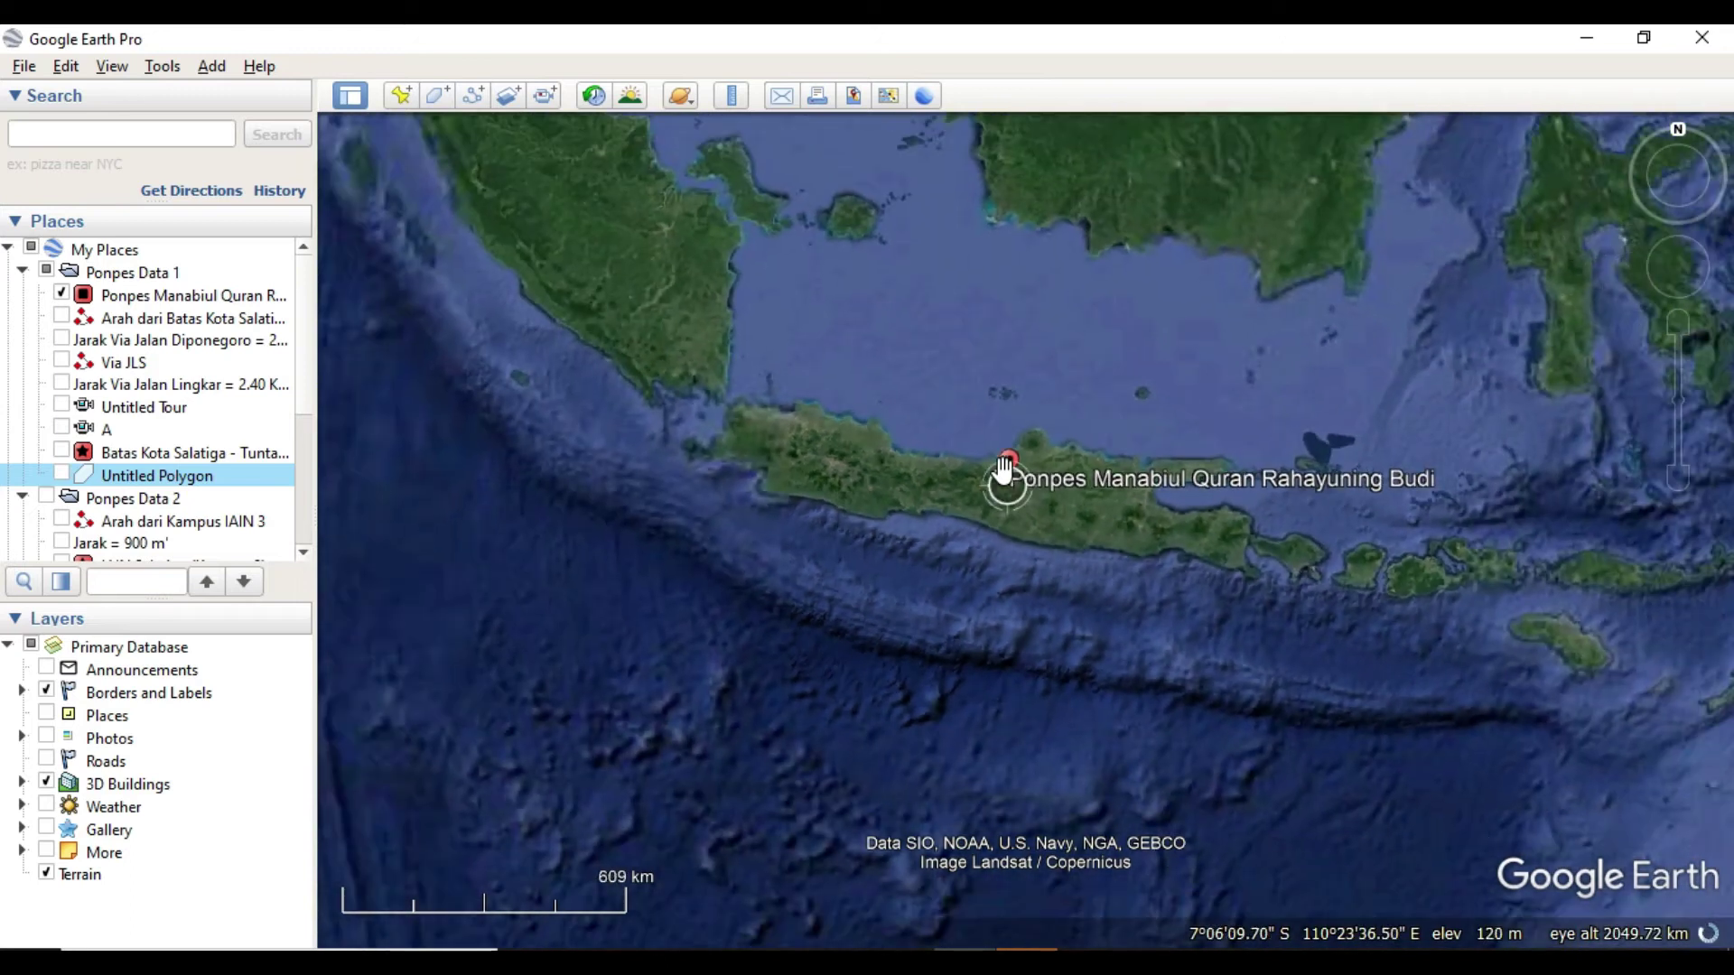
scroll(1003, 467, "down", 5)
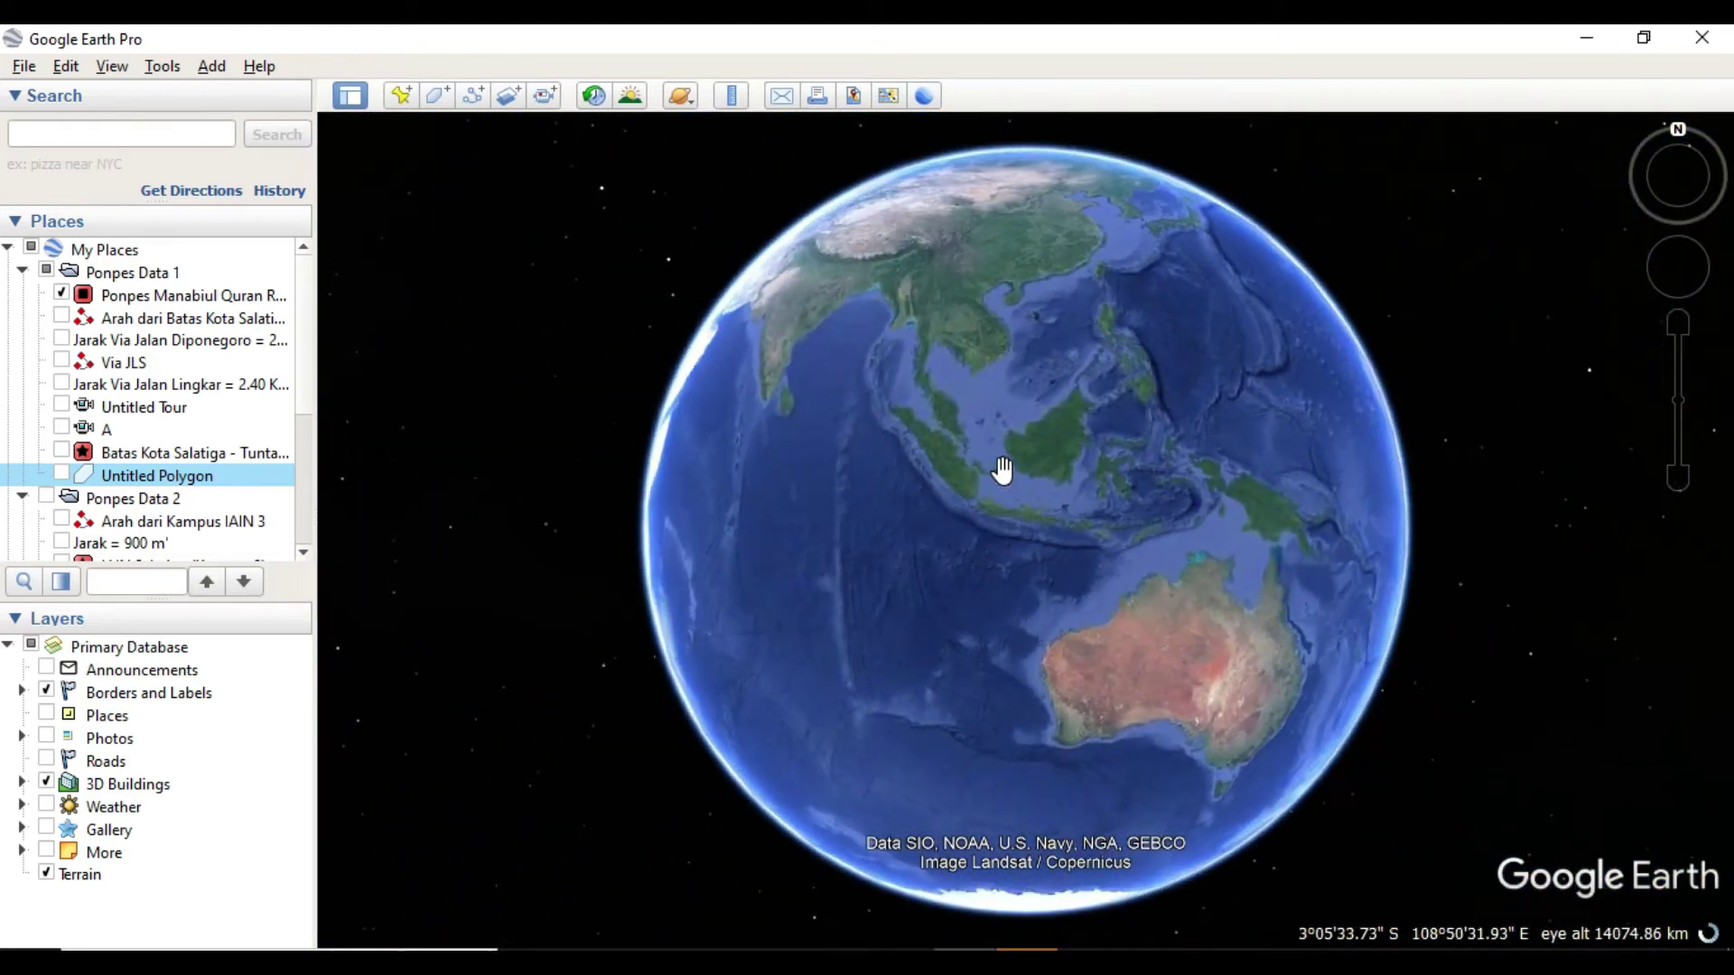
scroll(1003, 467, "down", 4)
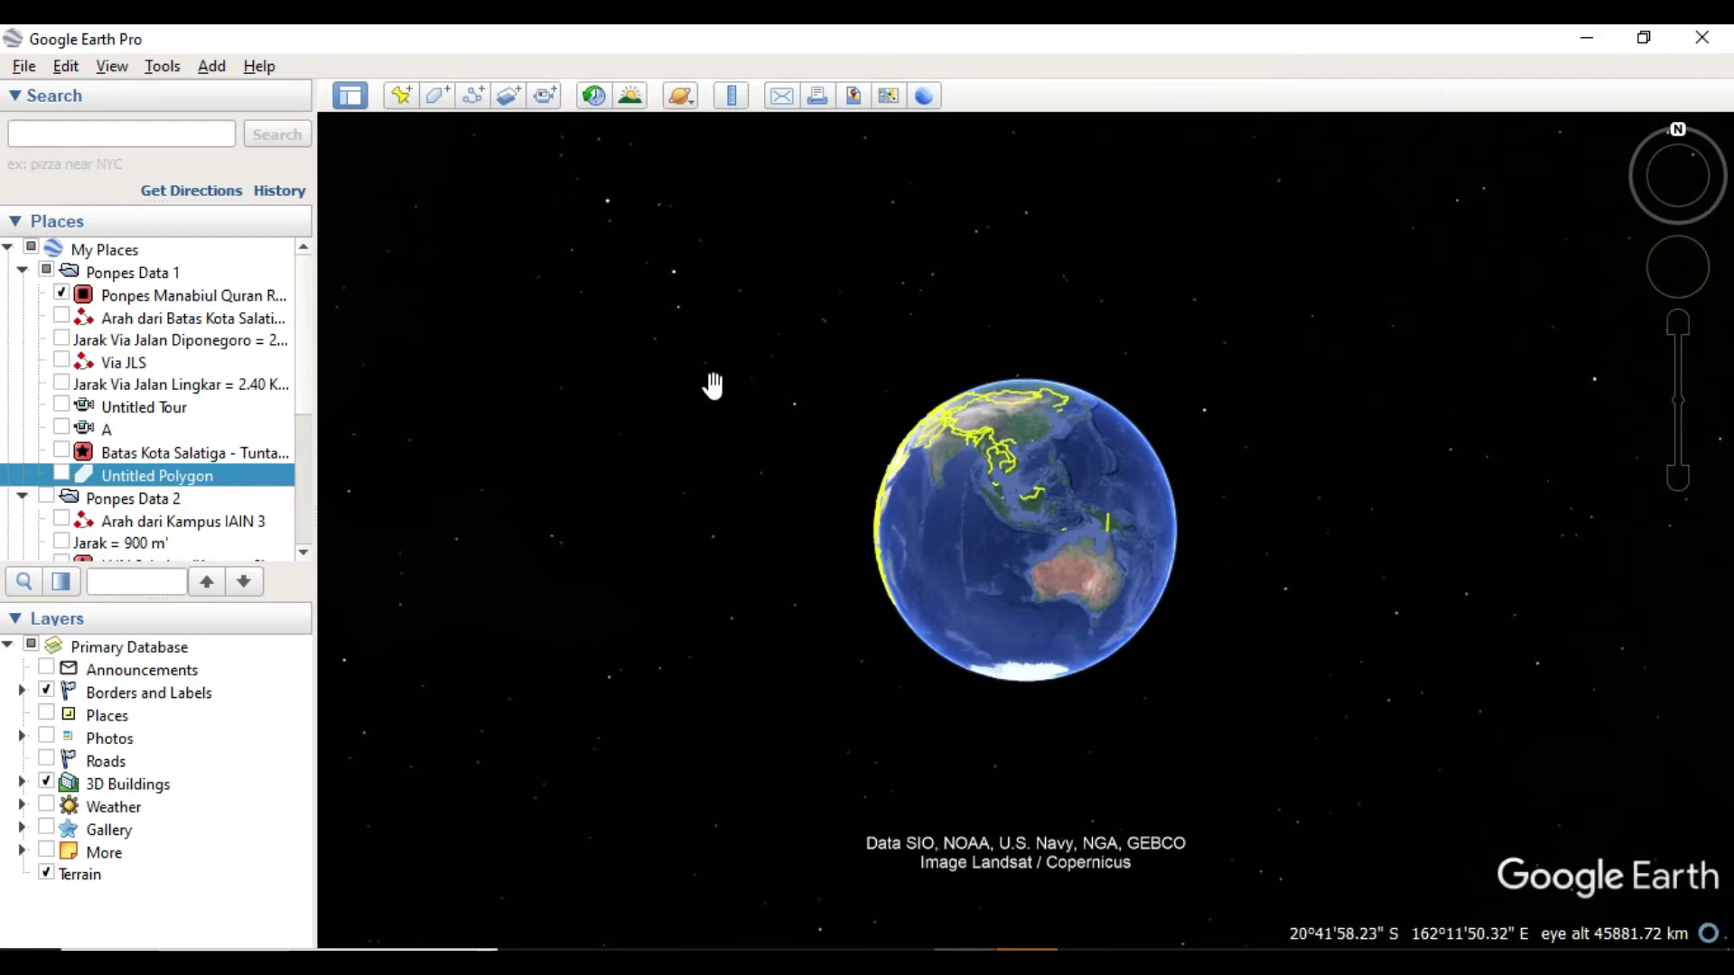
- Start Movie Maker and set the movie to save as latihan 2 in MJPEG (.mp4) format in the F:/Google Earth folder
left_click(156, 68)
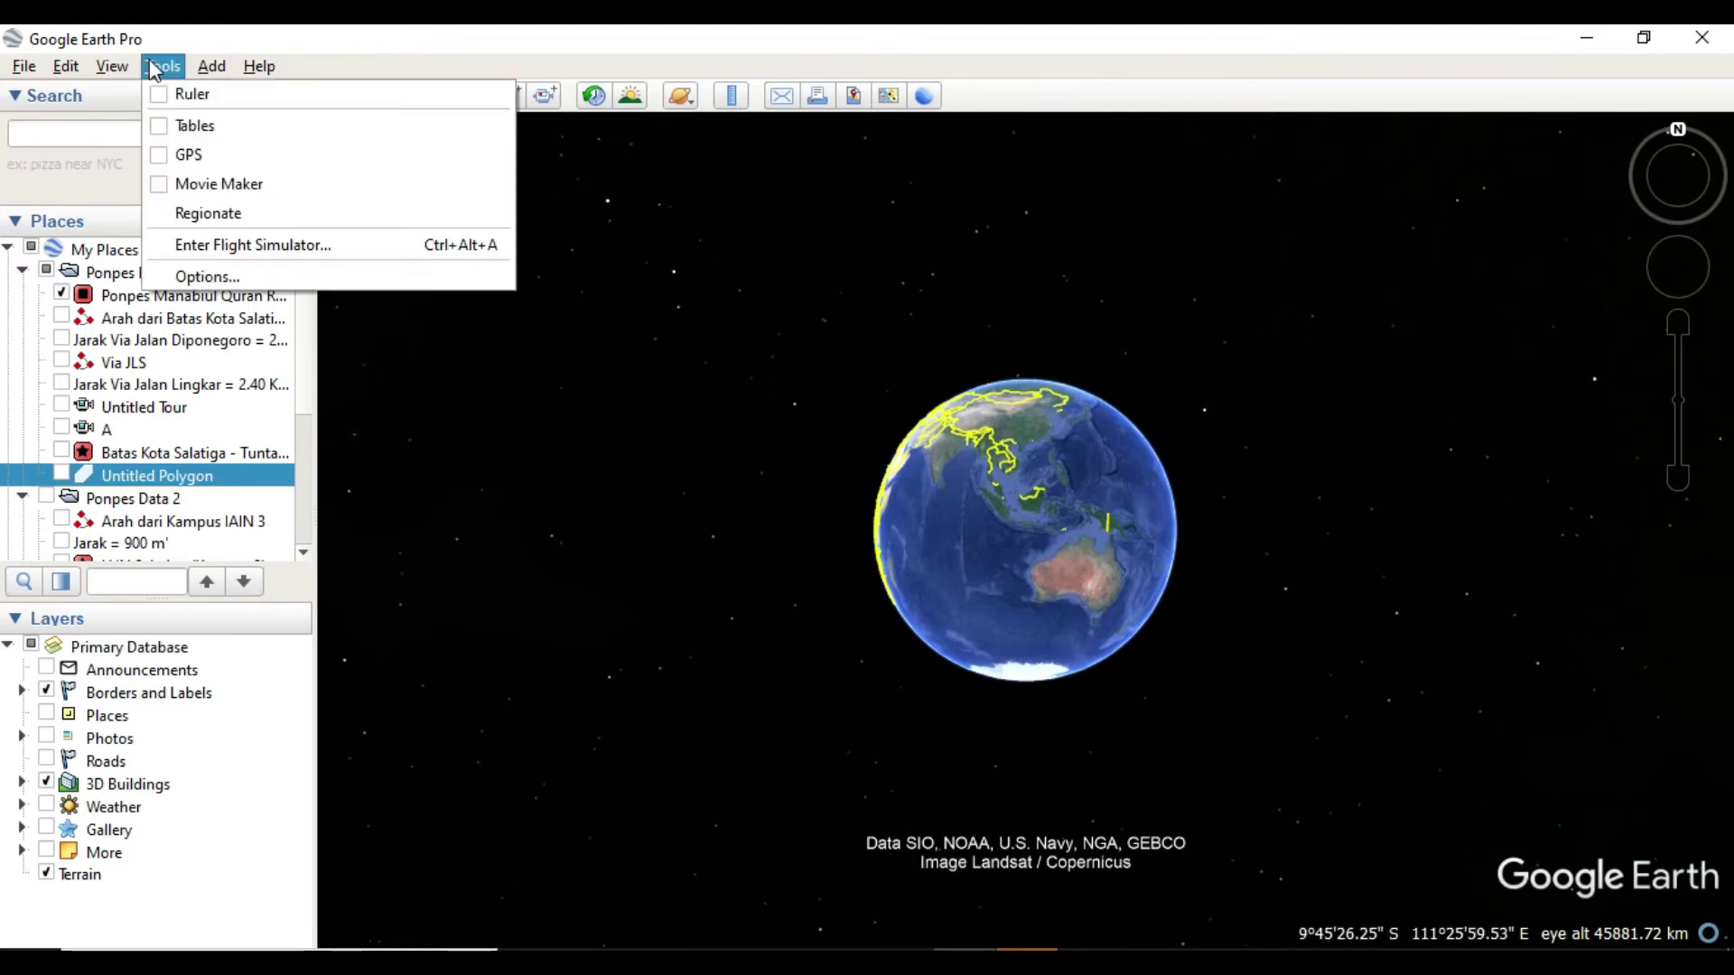
left_click(187, 182)
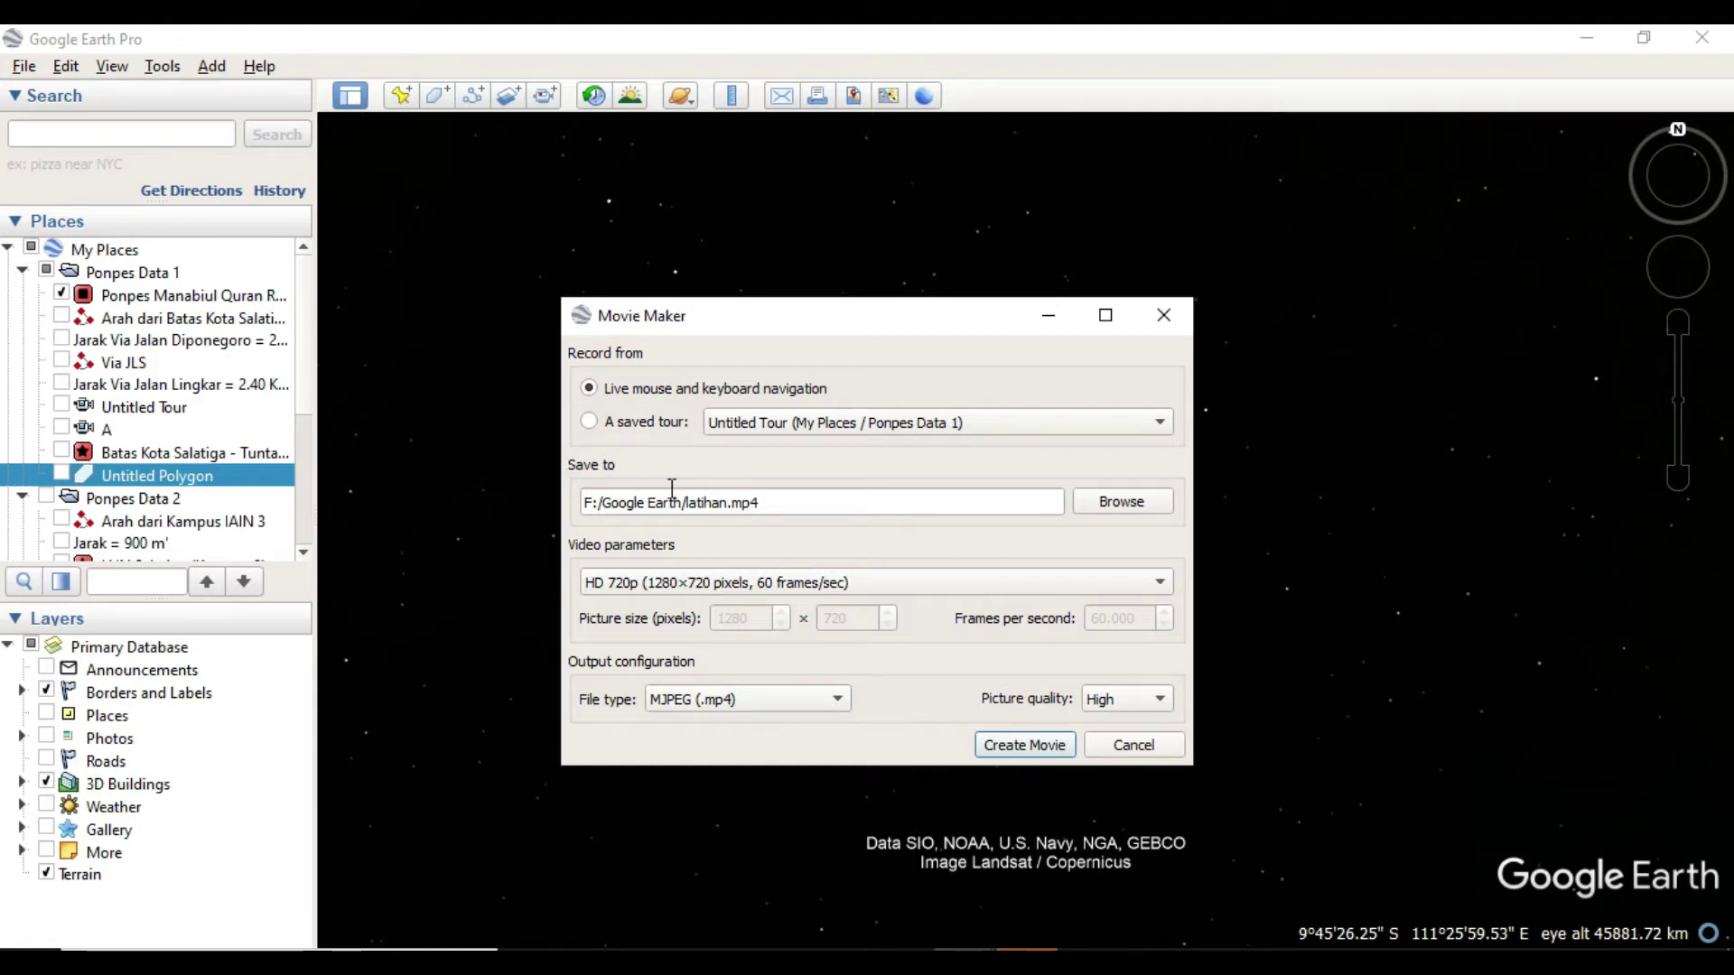
left_click(1120, 503)
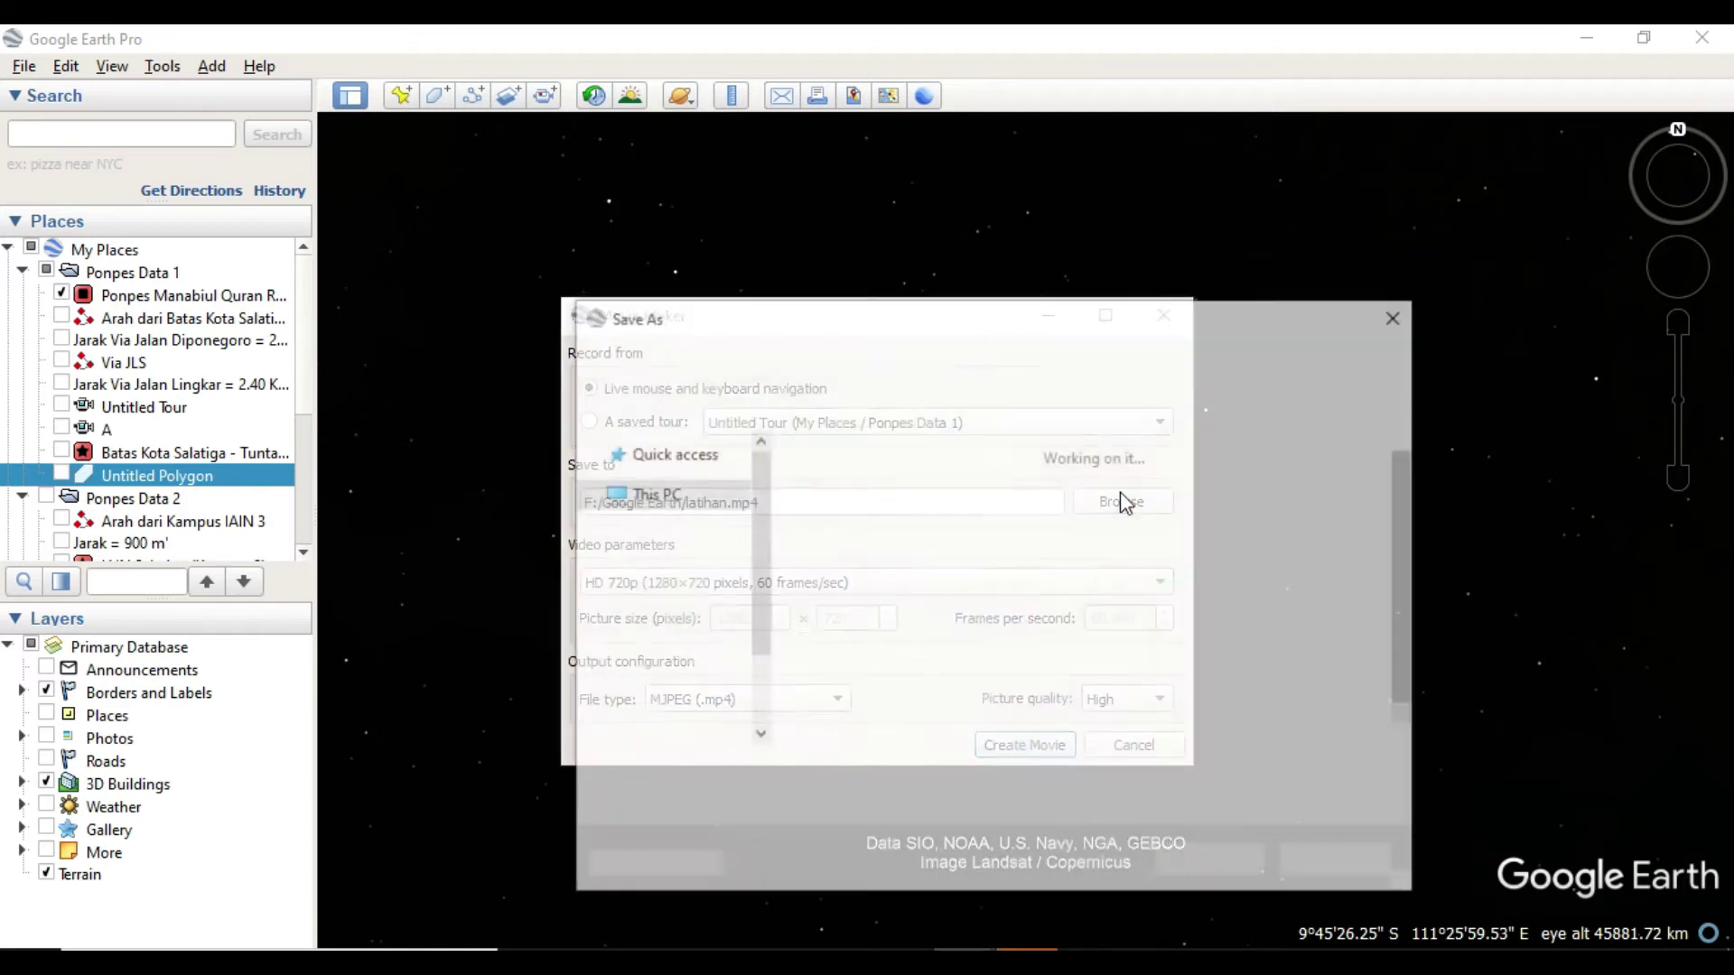
left_click(1120, 502)
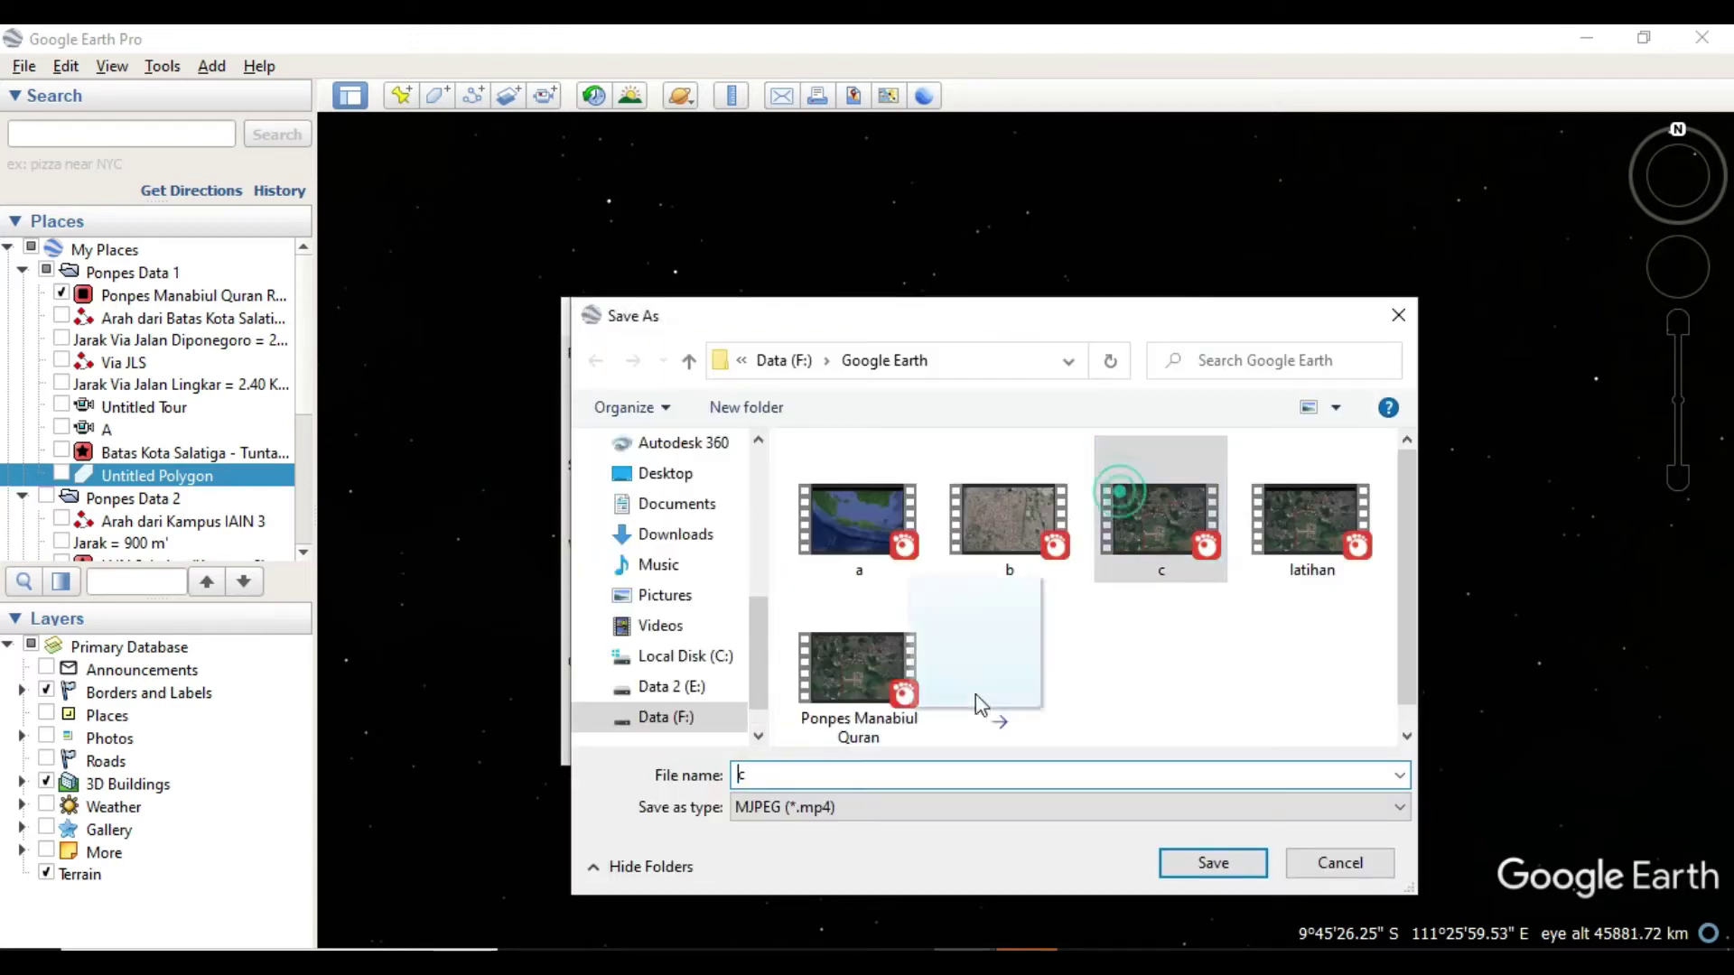
left_click(888, 769)
key("BackSpace")
type("l")
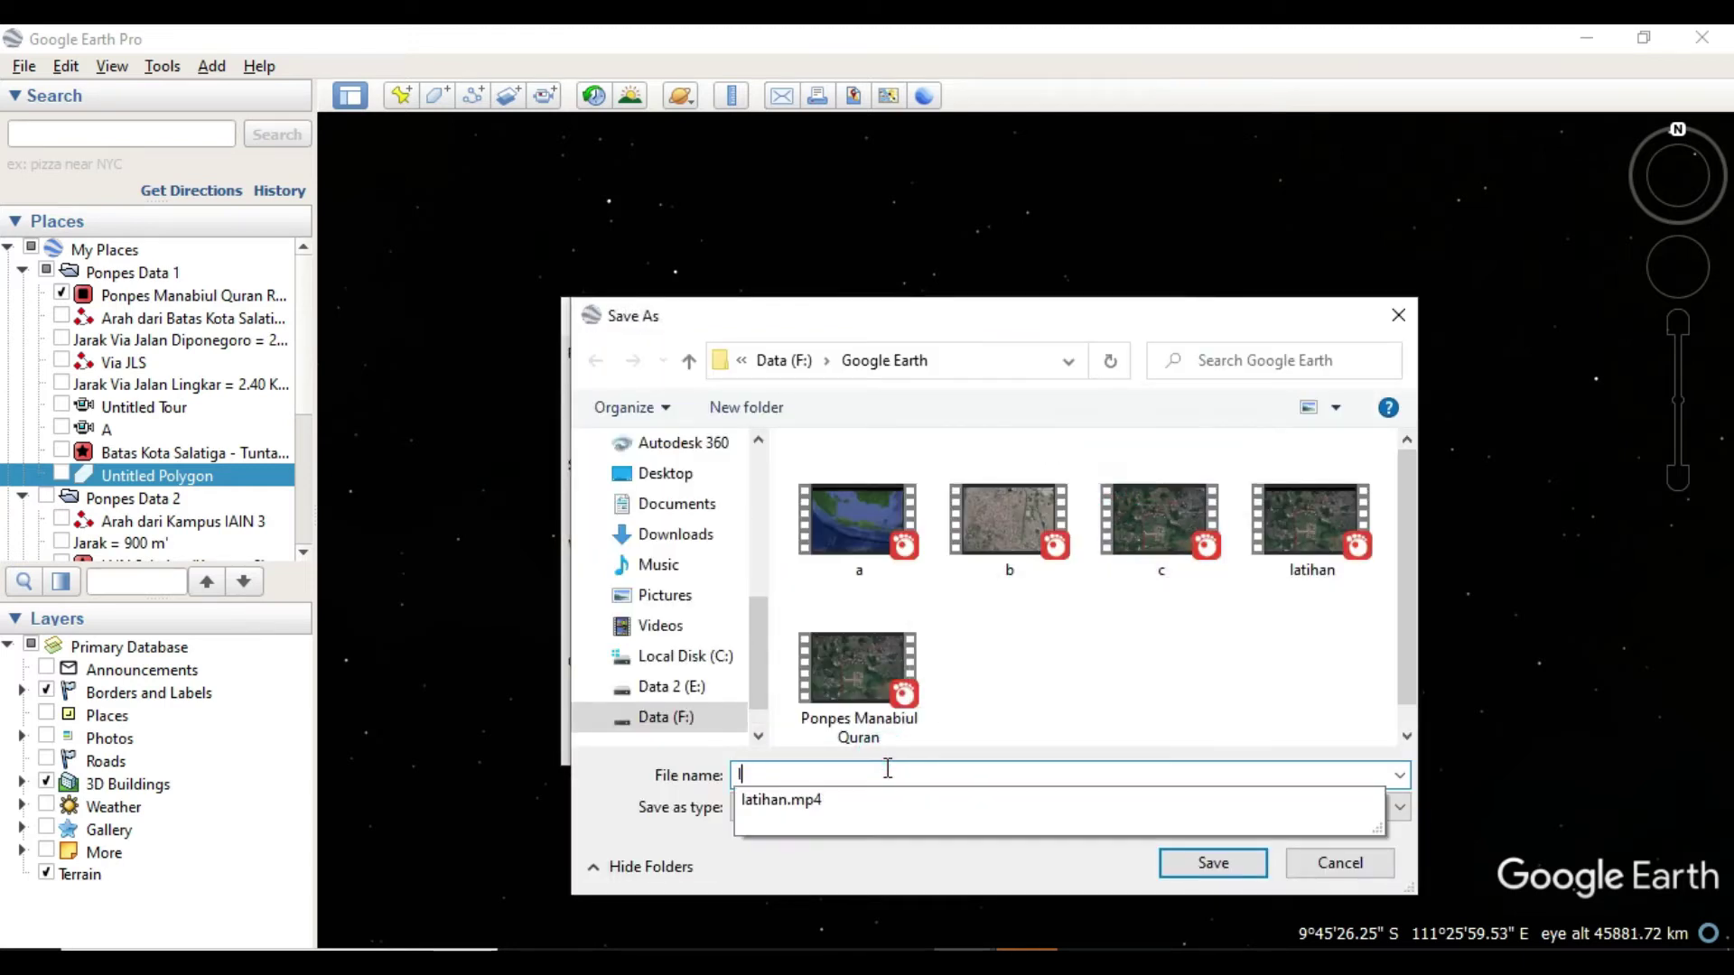
type("atihan 2")
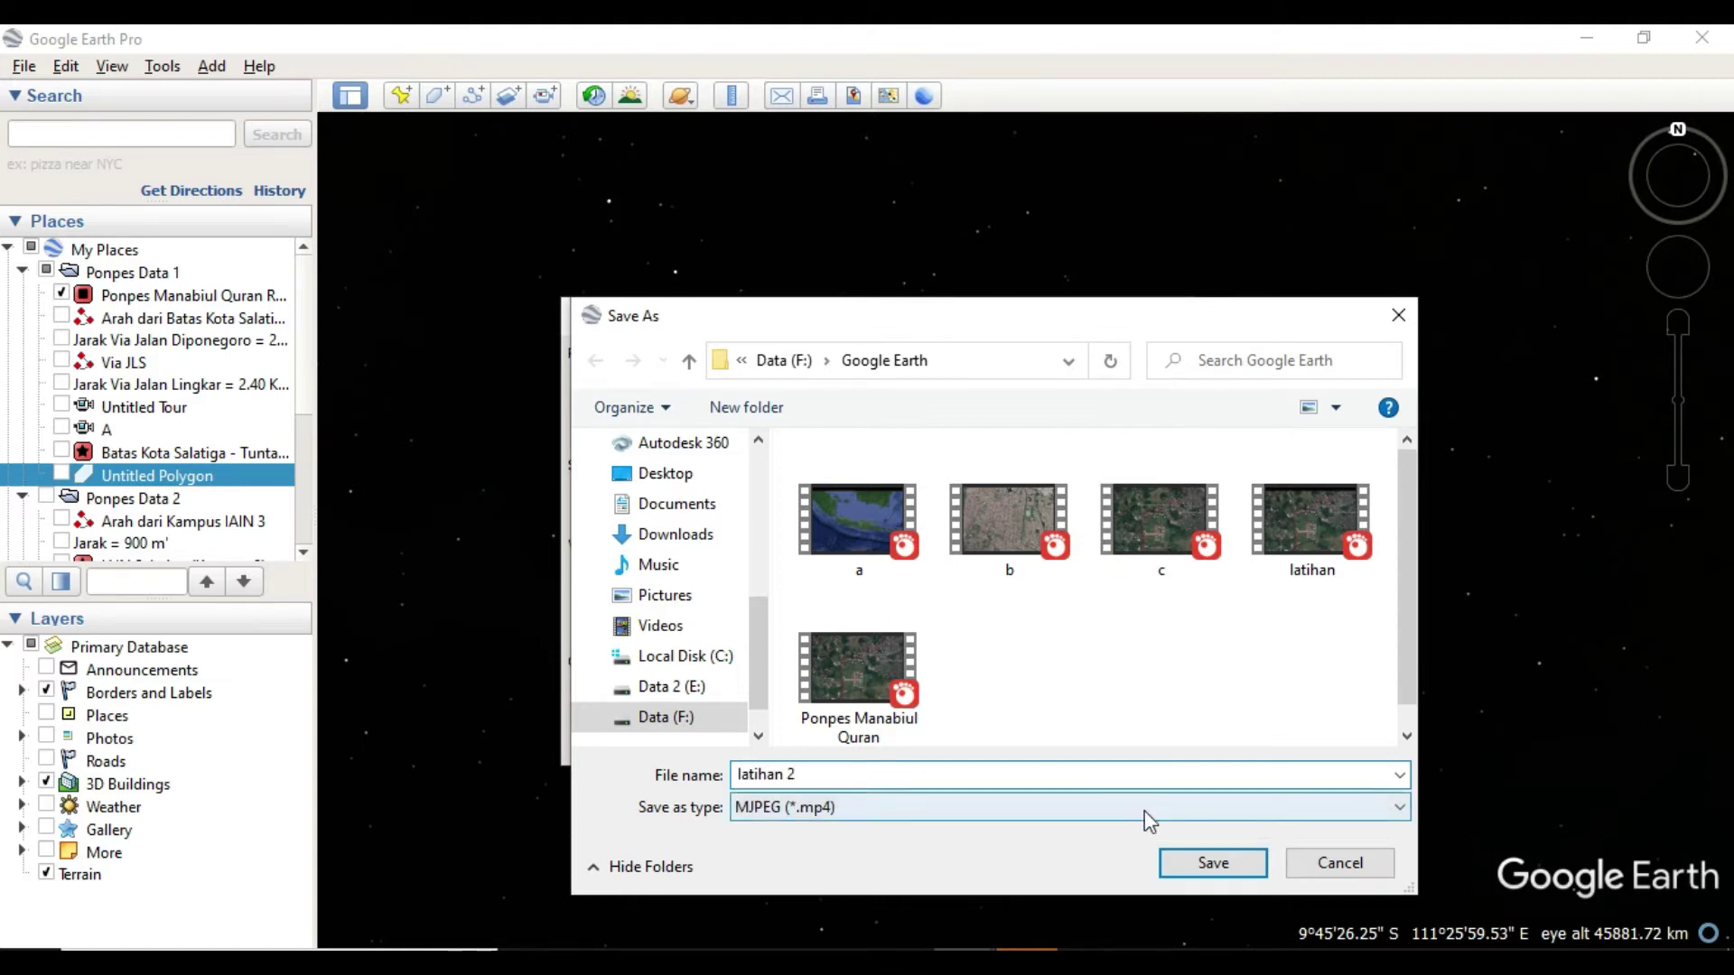
left_click(1235, 865)
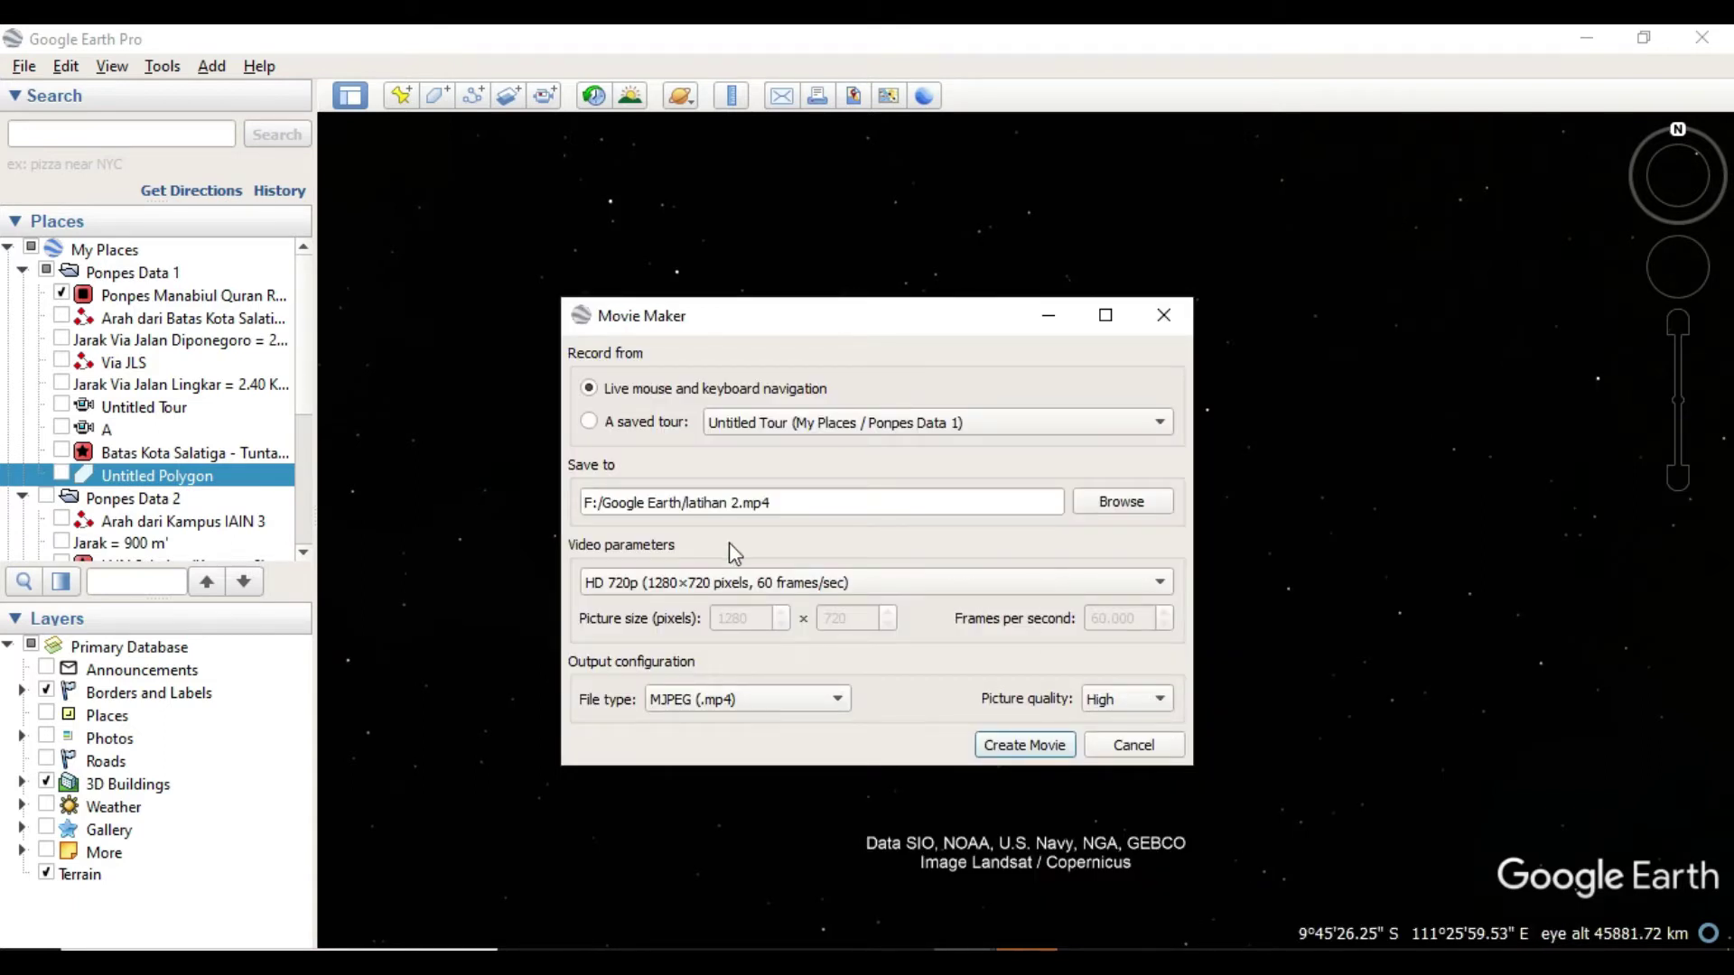
- Choose HD 720p (1280×720 pixels, 60 frames/sec) with file type MJPEG (.mp4) and start recording the movie from live navigation
left_click(842, 584)
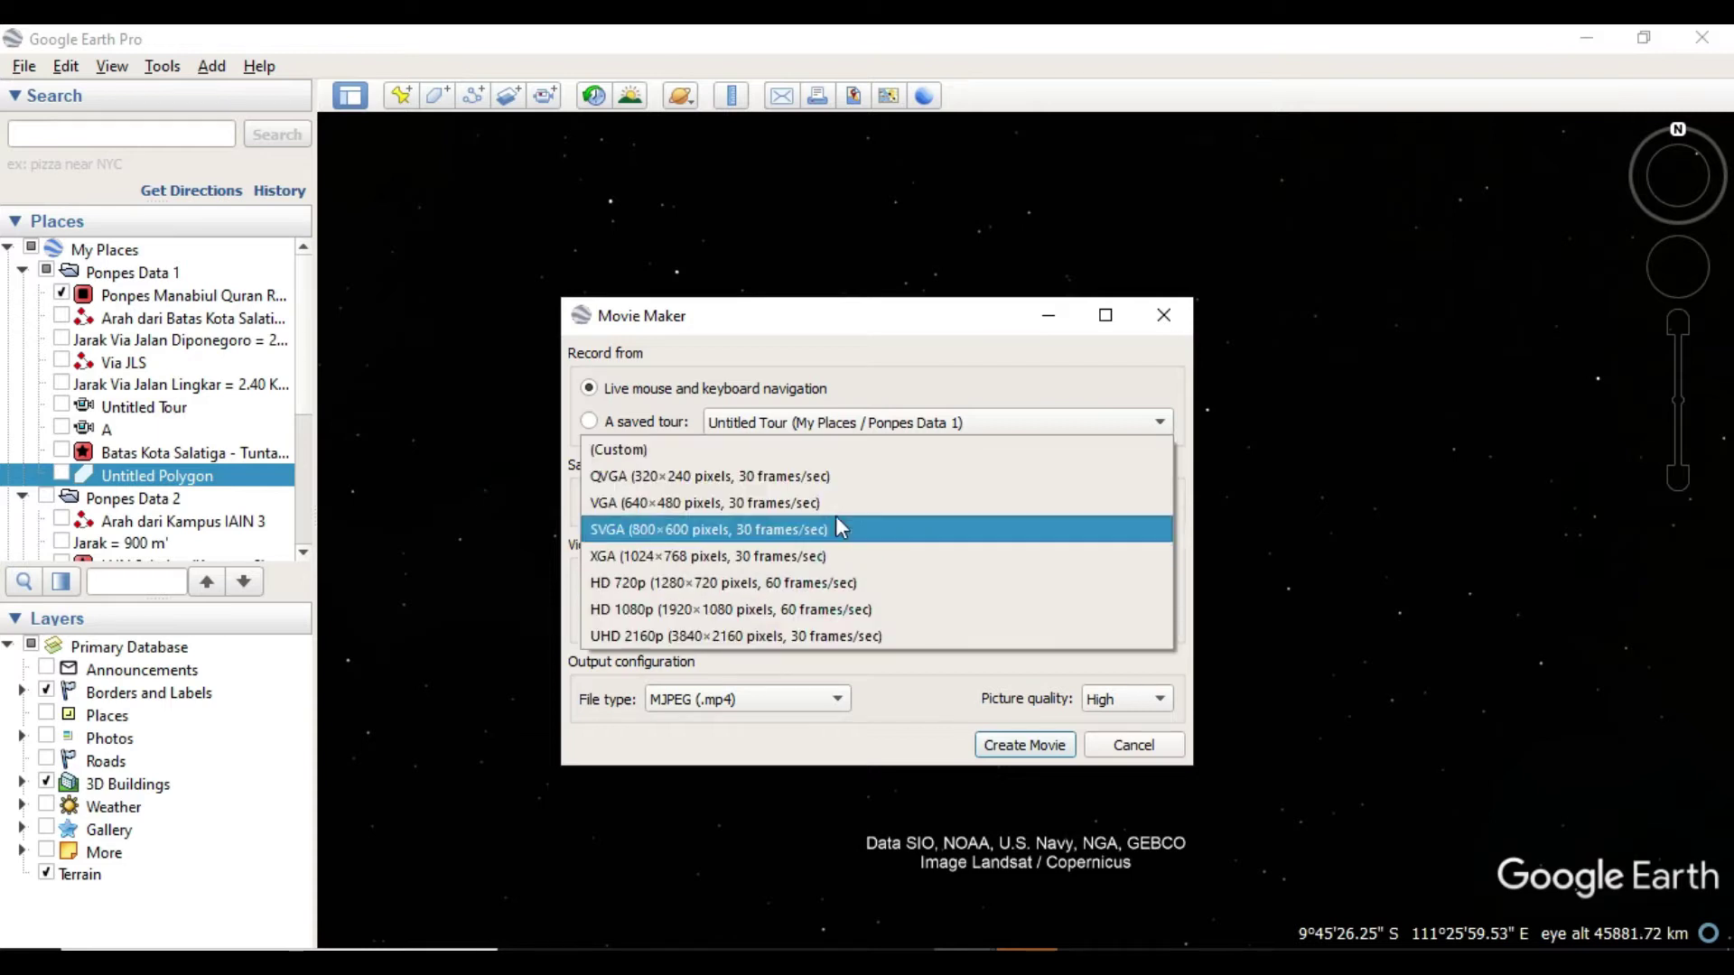
left_click(829, 583)
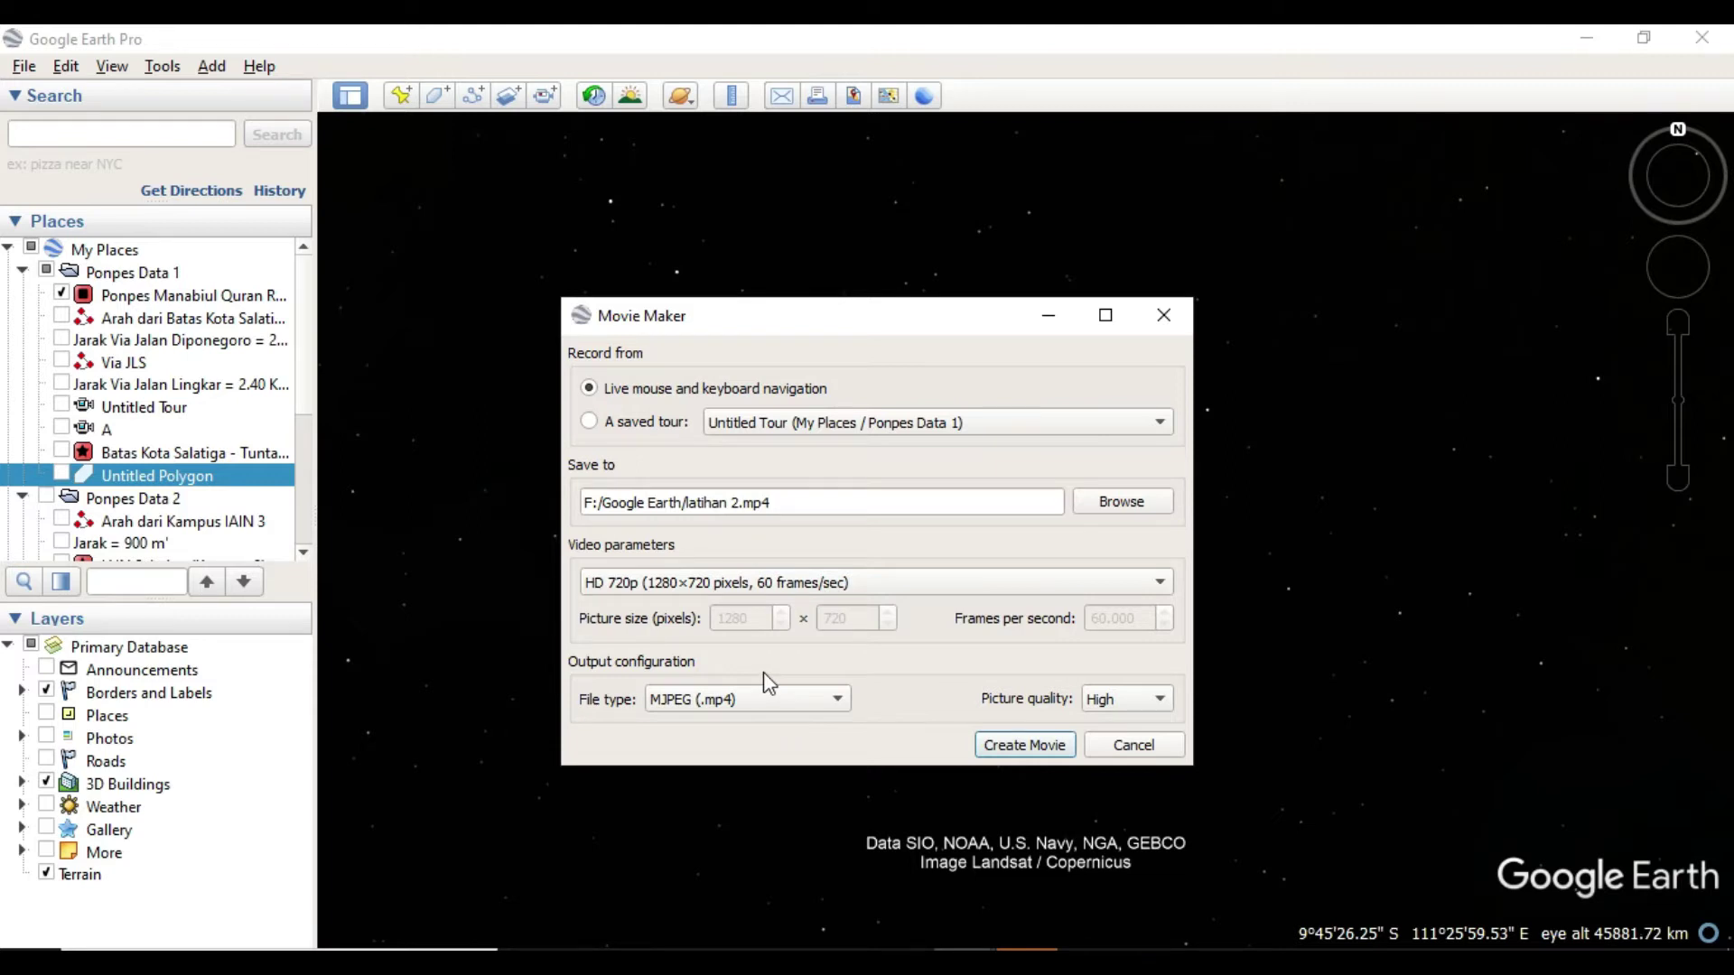
left_click(766, 706)
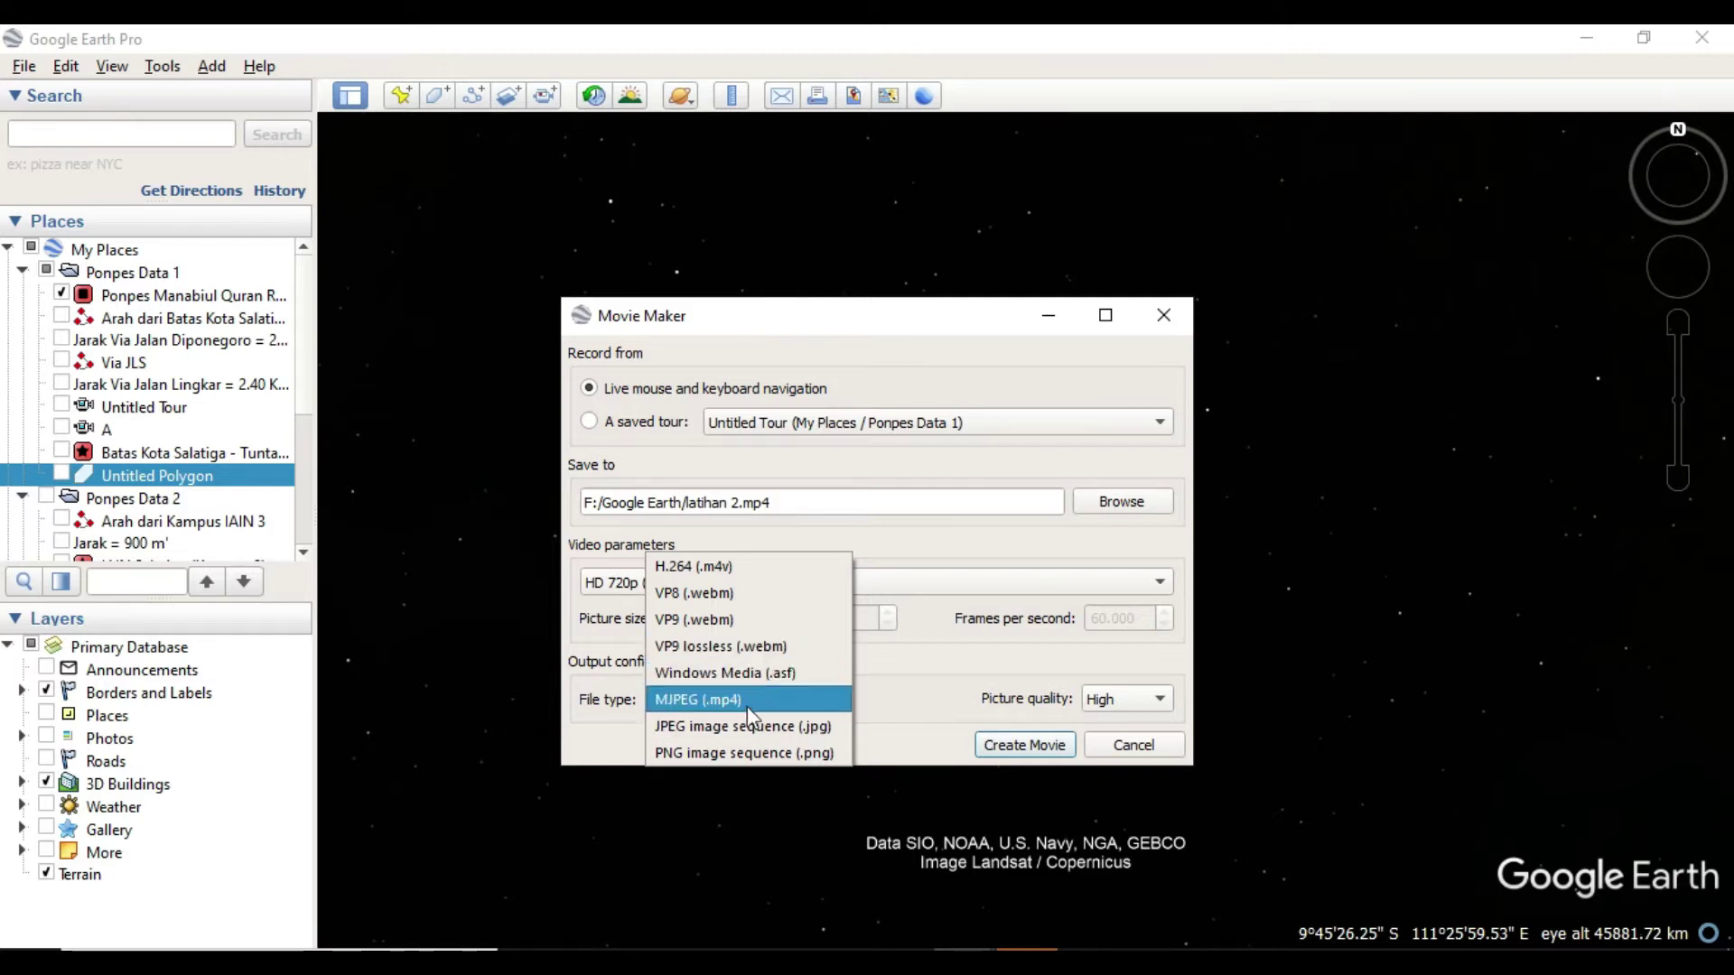
left_click(746, 700)
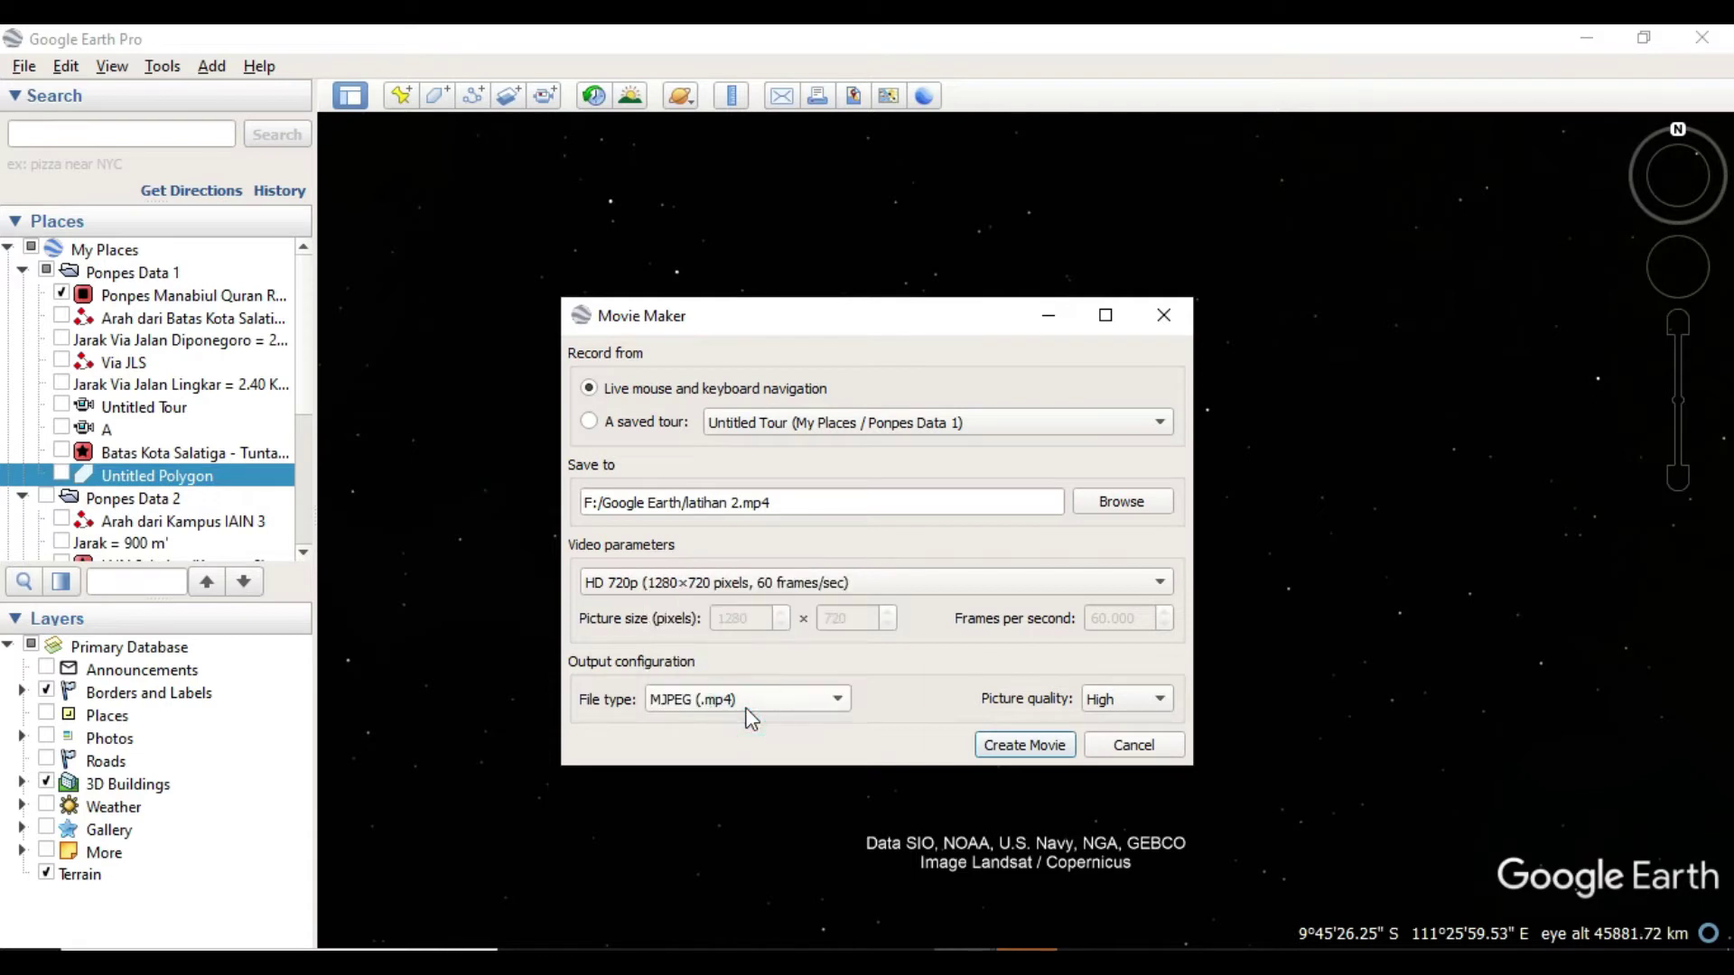
left_click(744, 706)
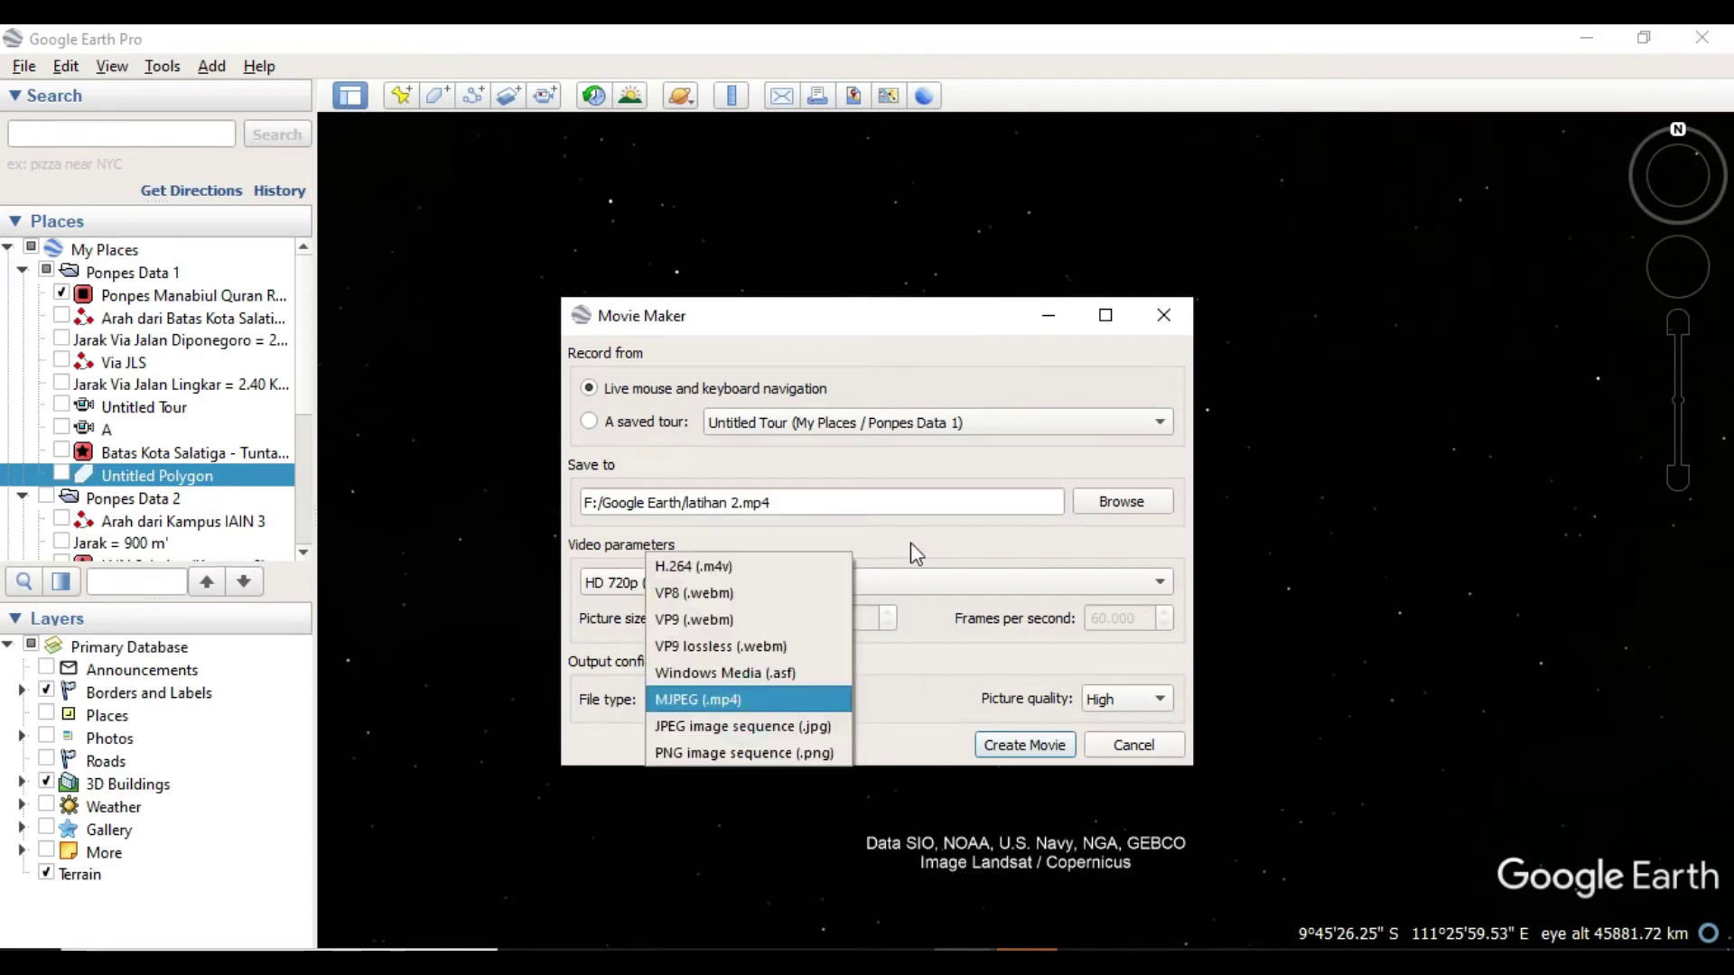
left_click(822, 703)
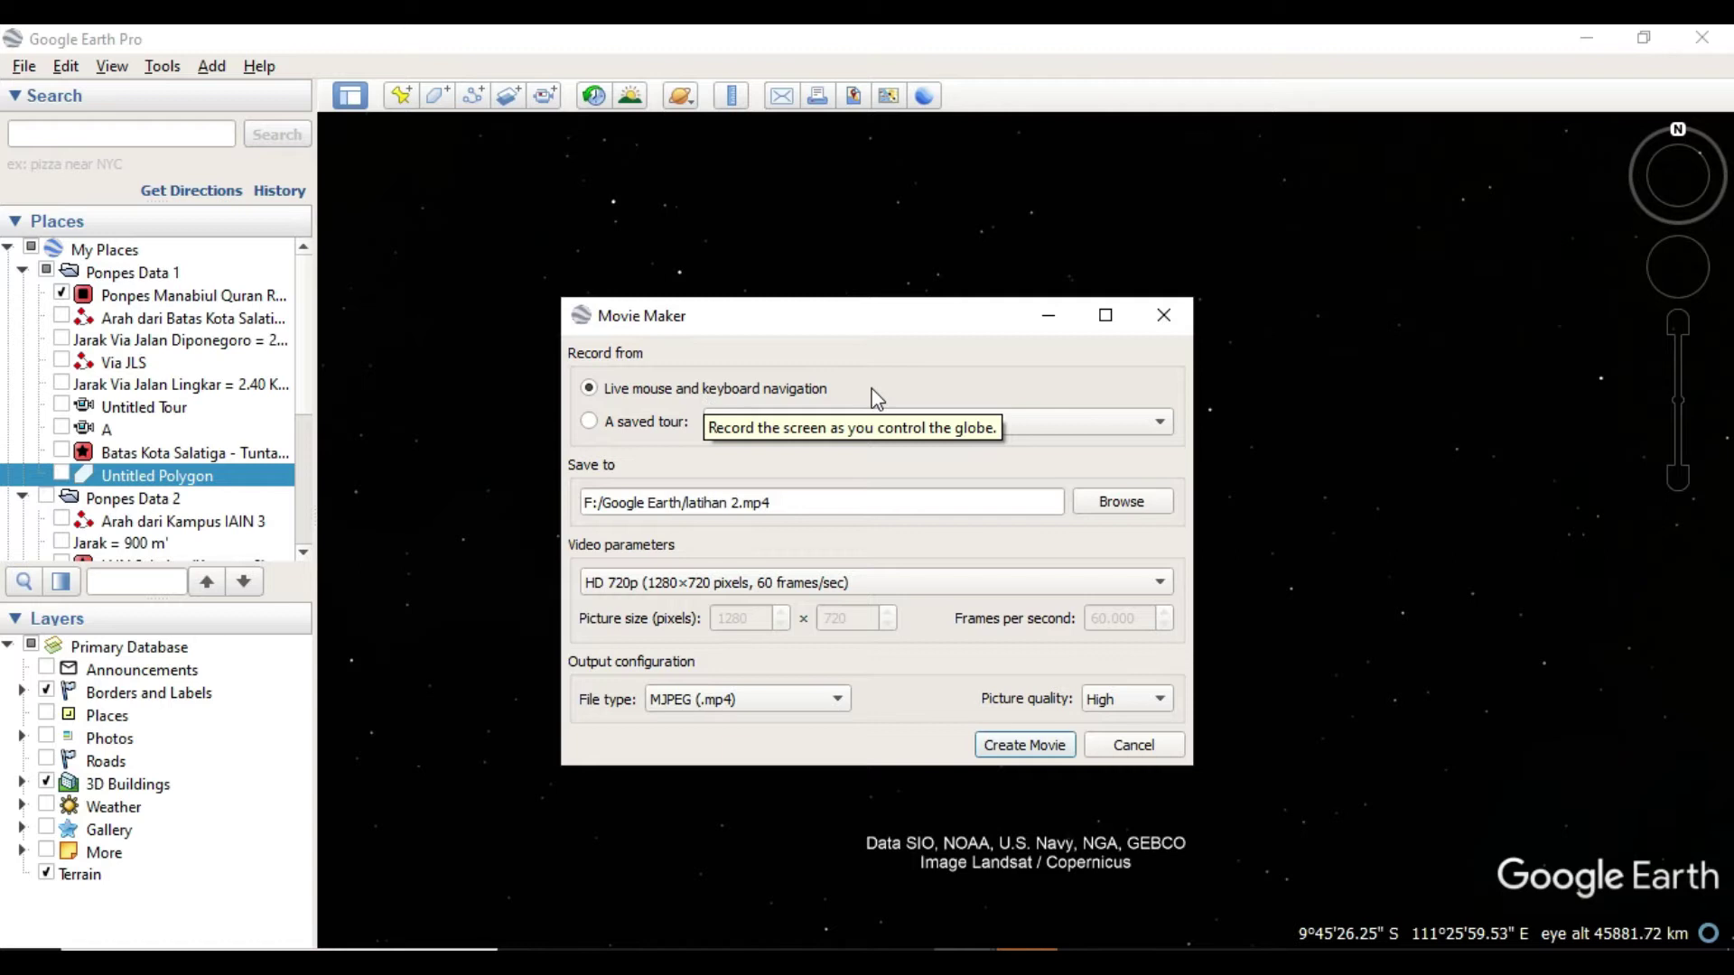
left_click(1052, 745)
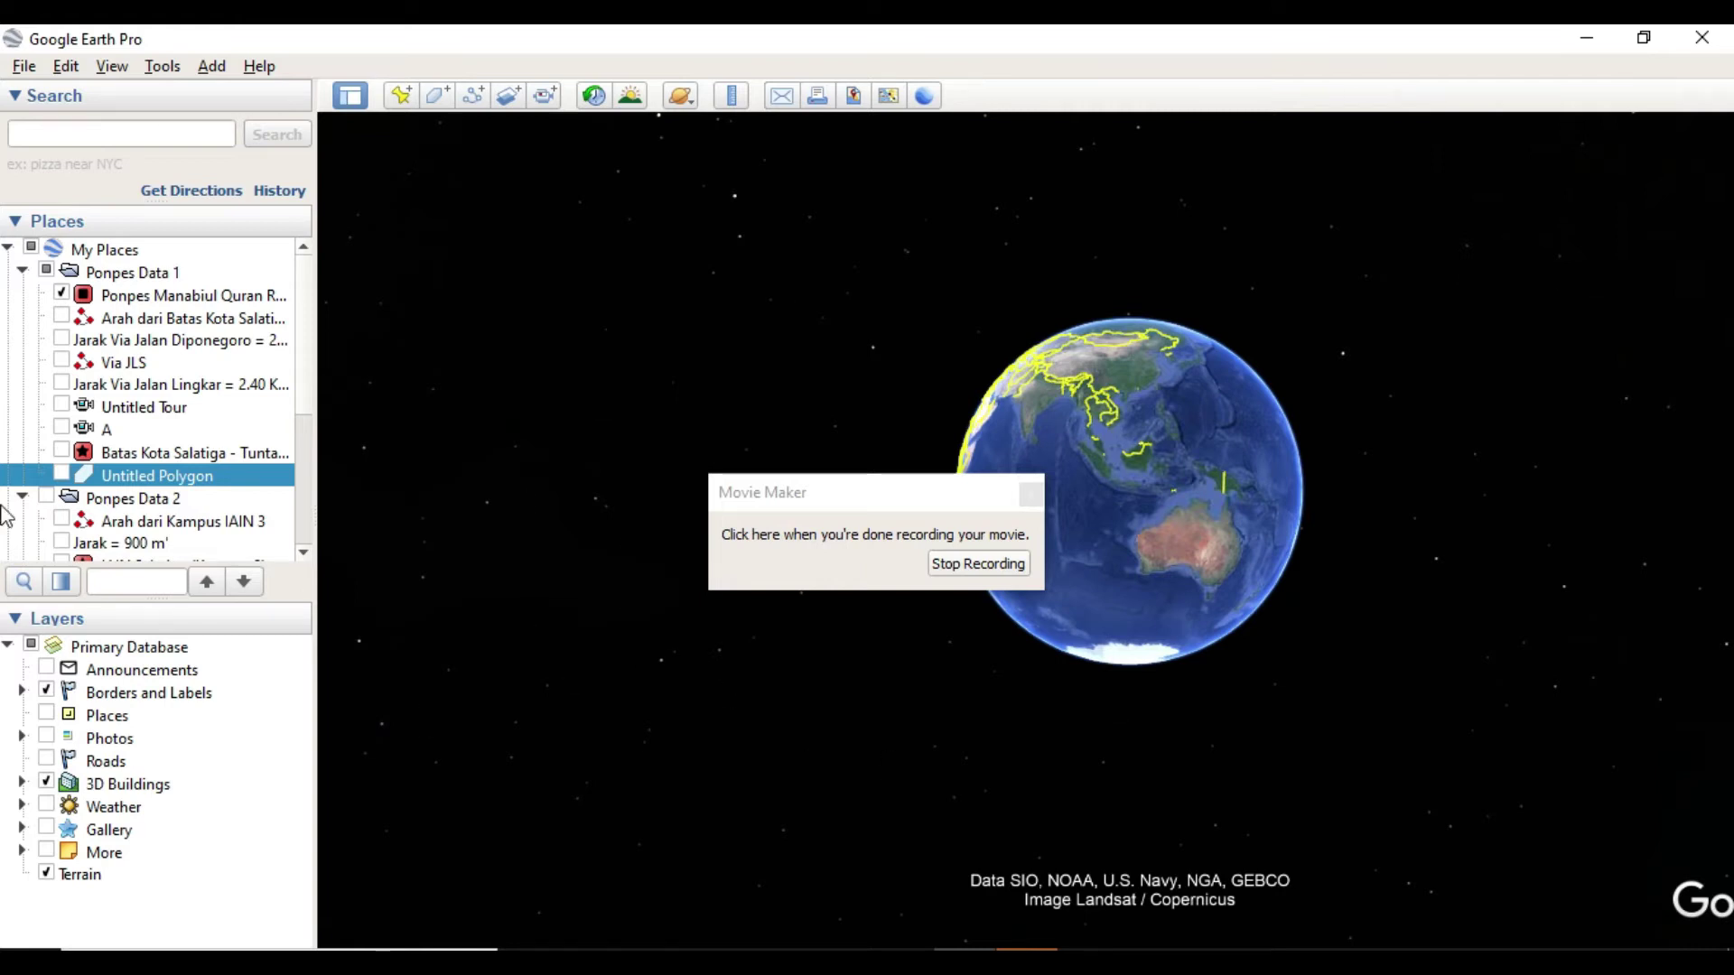
- Fly from the globe to the Ponpes Manabiul Quran placemark and show the Untitled Polygon in Ponpes Data 1
left_click(142, 298)
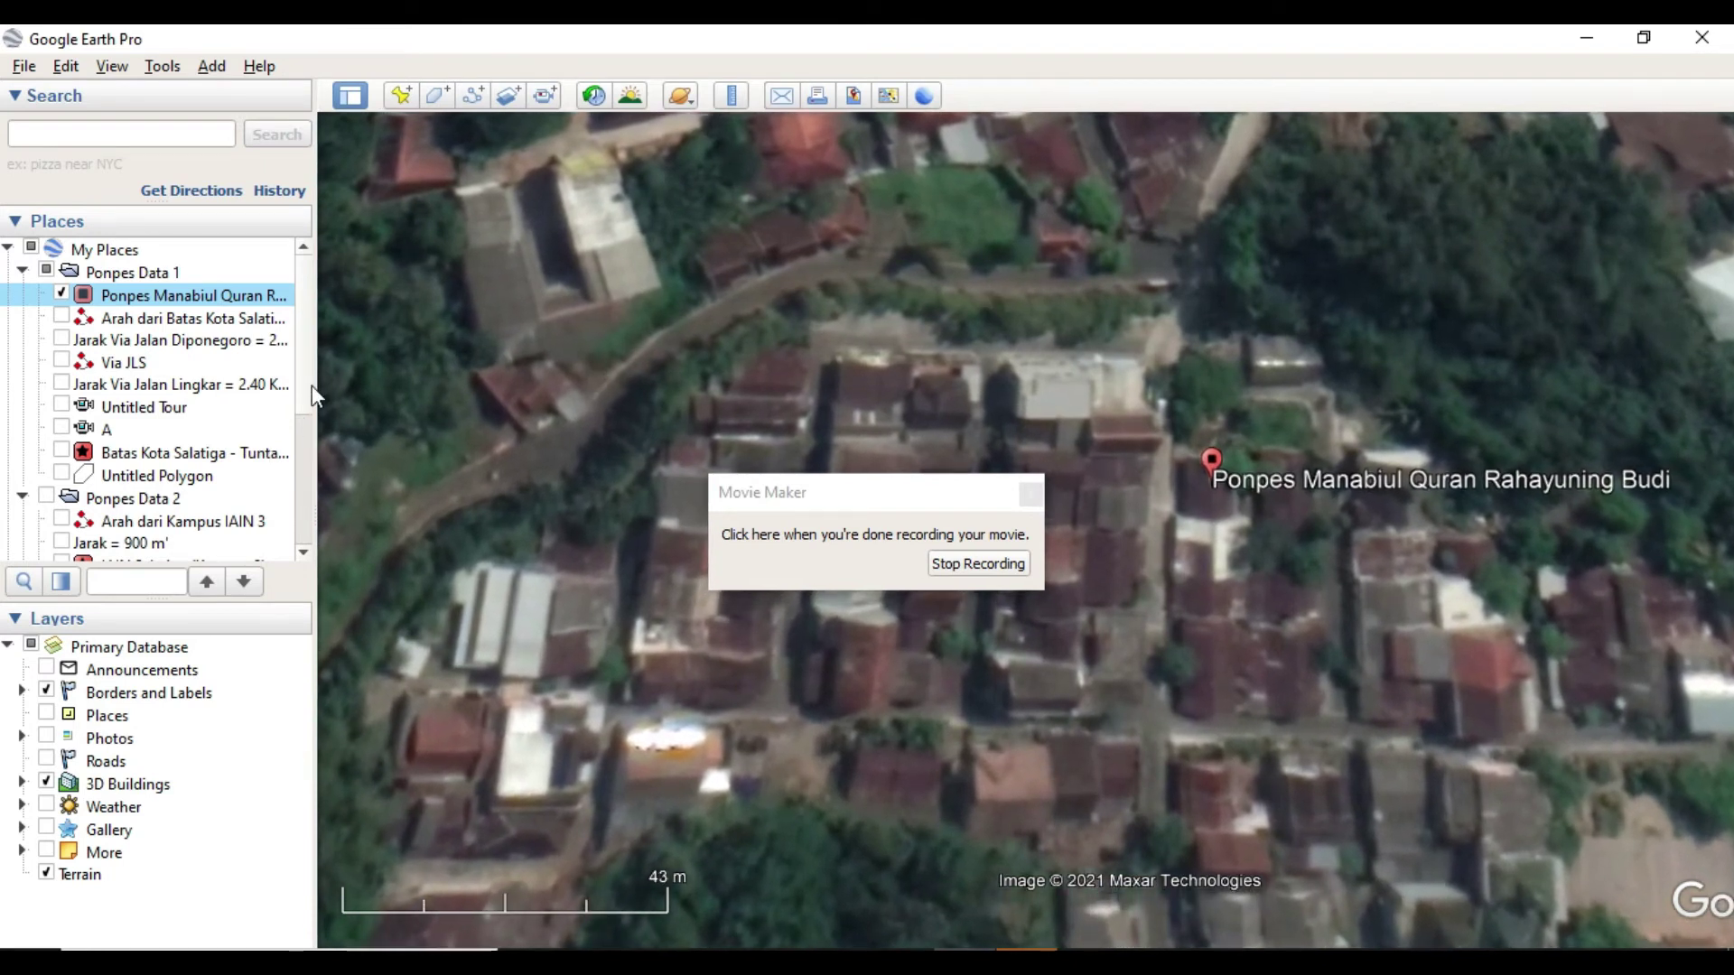
left_click(61, 476)
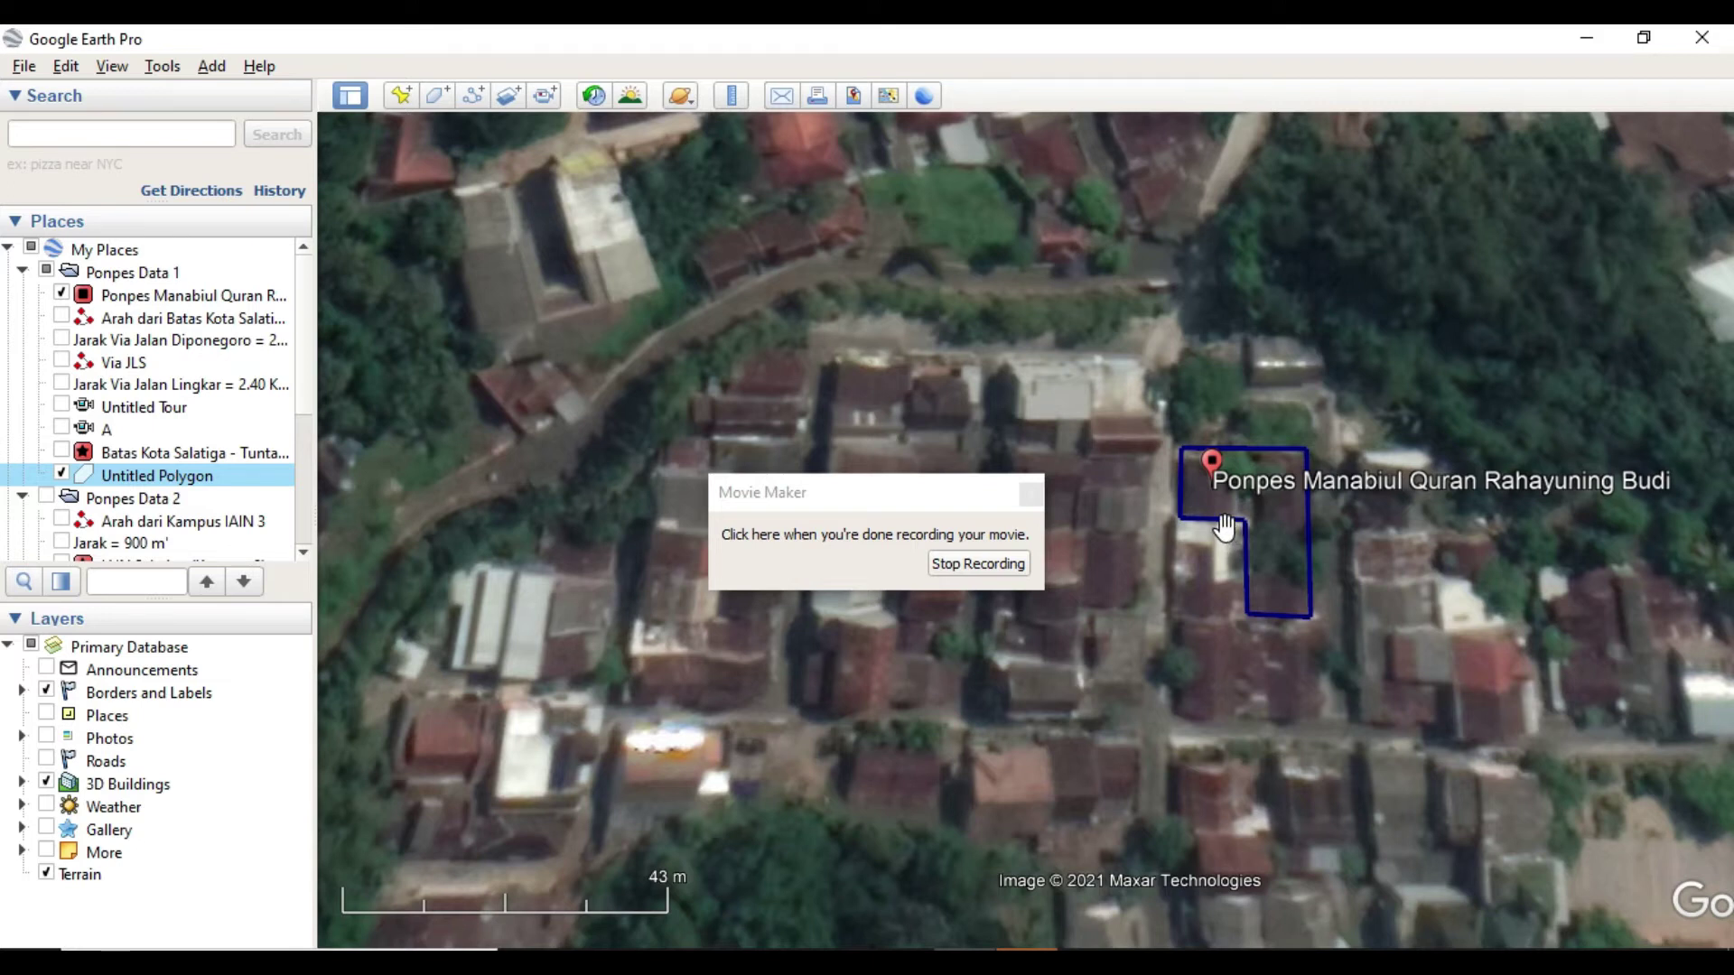
- Zoom out from the Ponpes Manabiul Quran placemark to a scale of about 1004 m and show the Ponpes Data 2 folder
scroll(1223, 527, "down", 3)
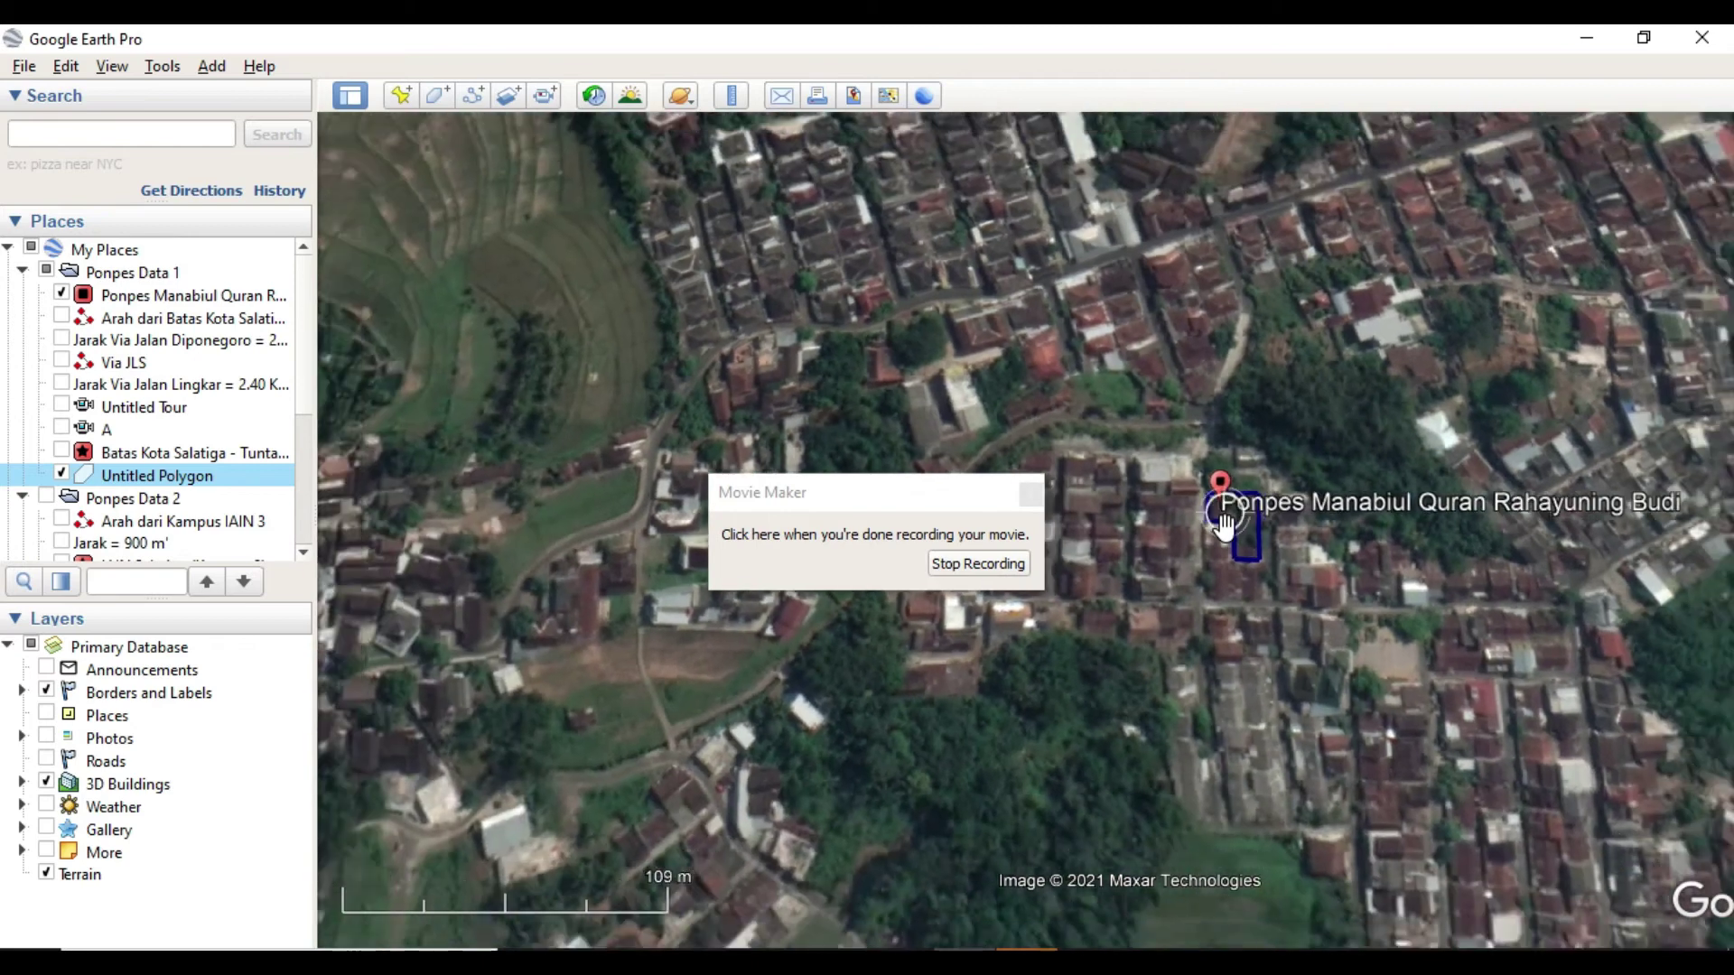
scroll(1223, 527, "down", 2)
scroll(1224, 526, "down", 2)
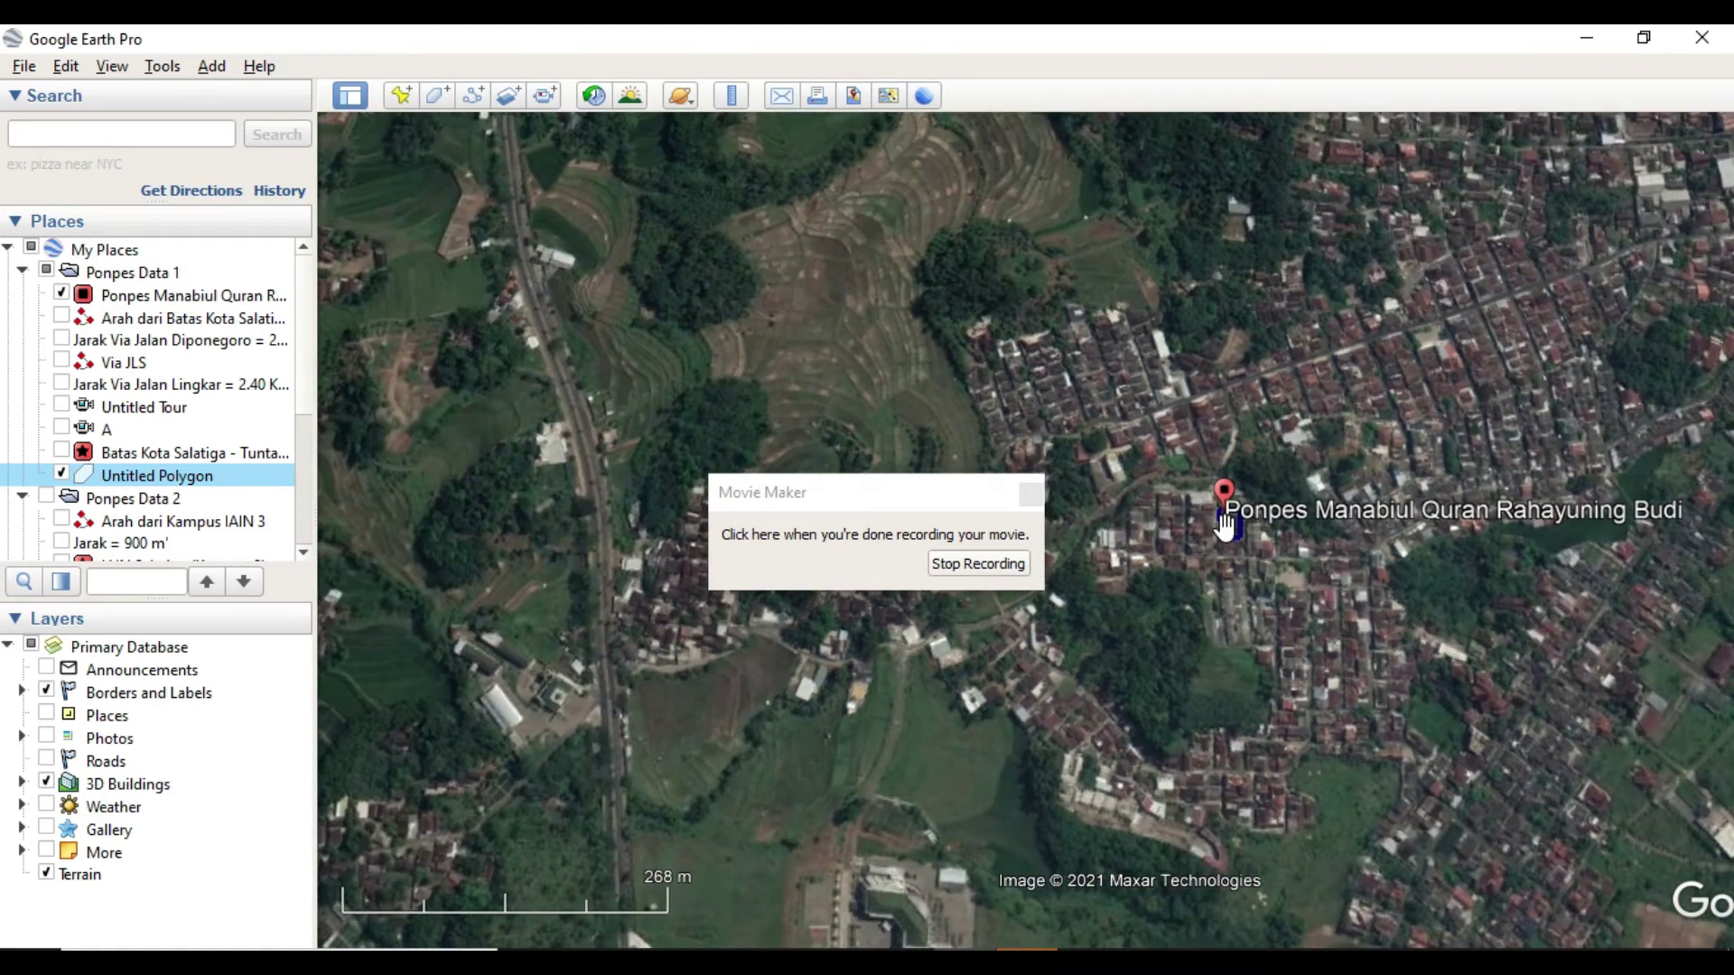
scroll(1224, 527, "down", 3)
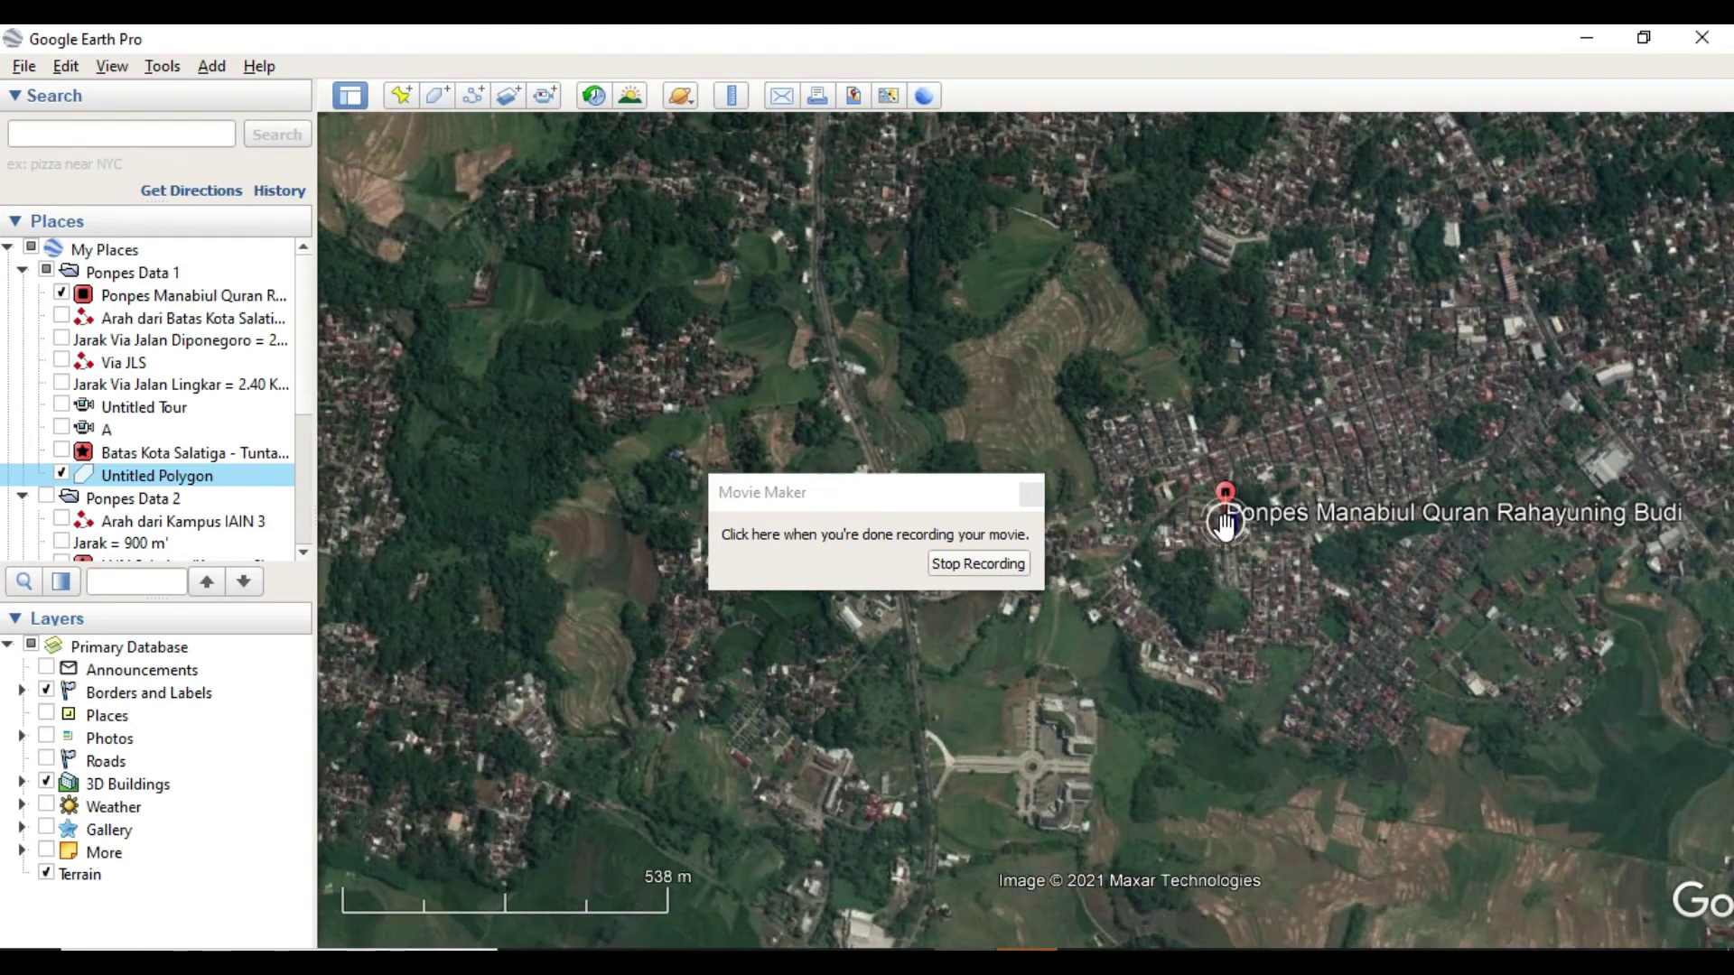
scroll(1224, 527, "down", 1)
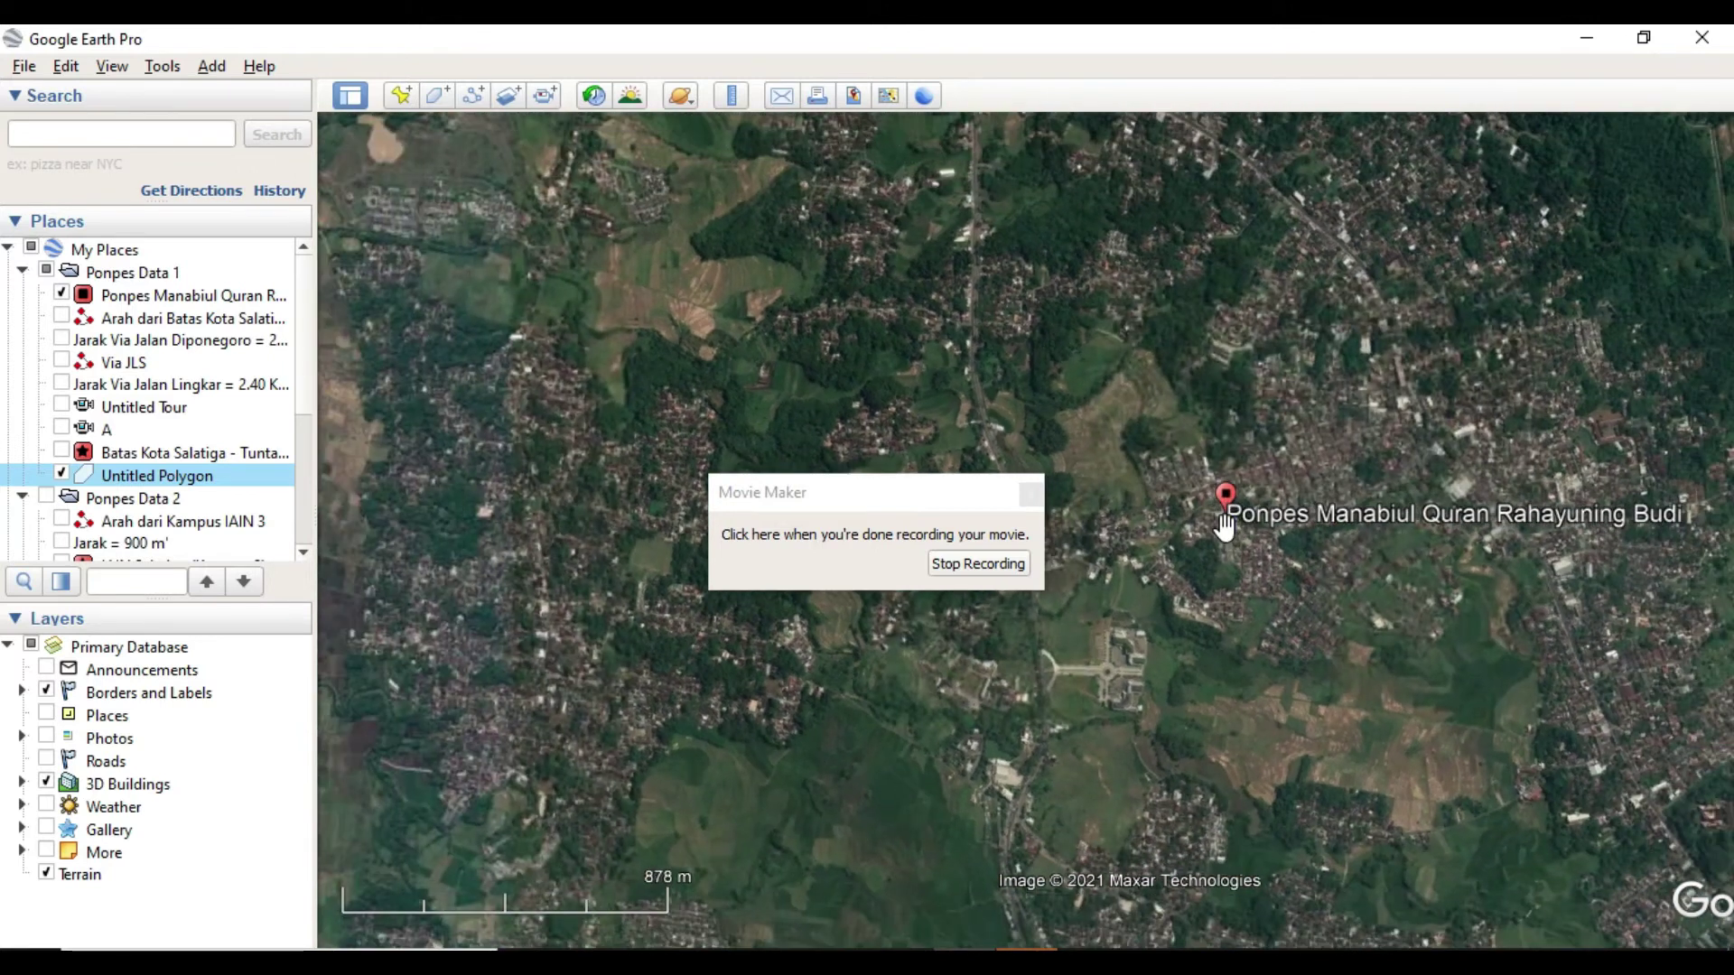
scroll(1225, 526, "down", 1)
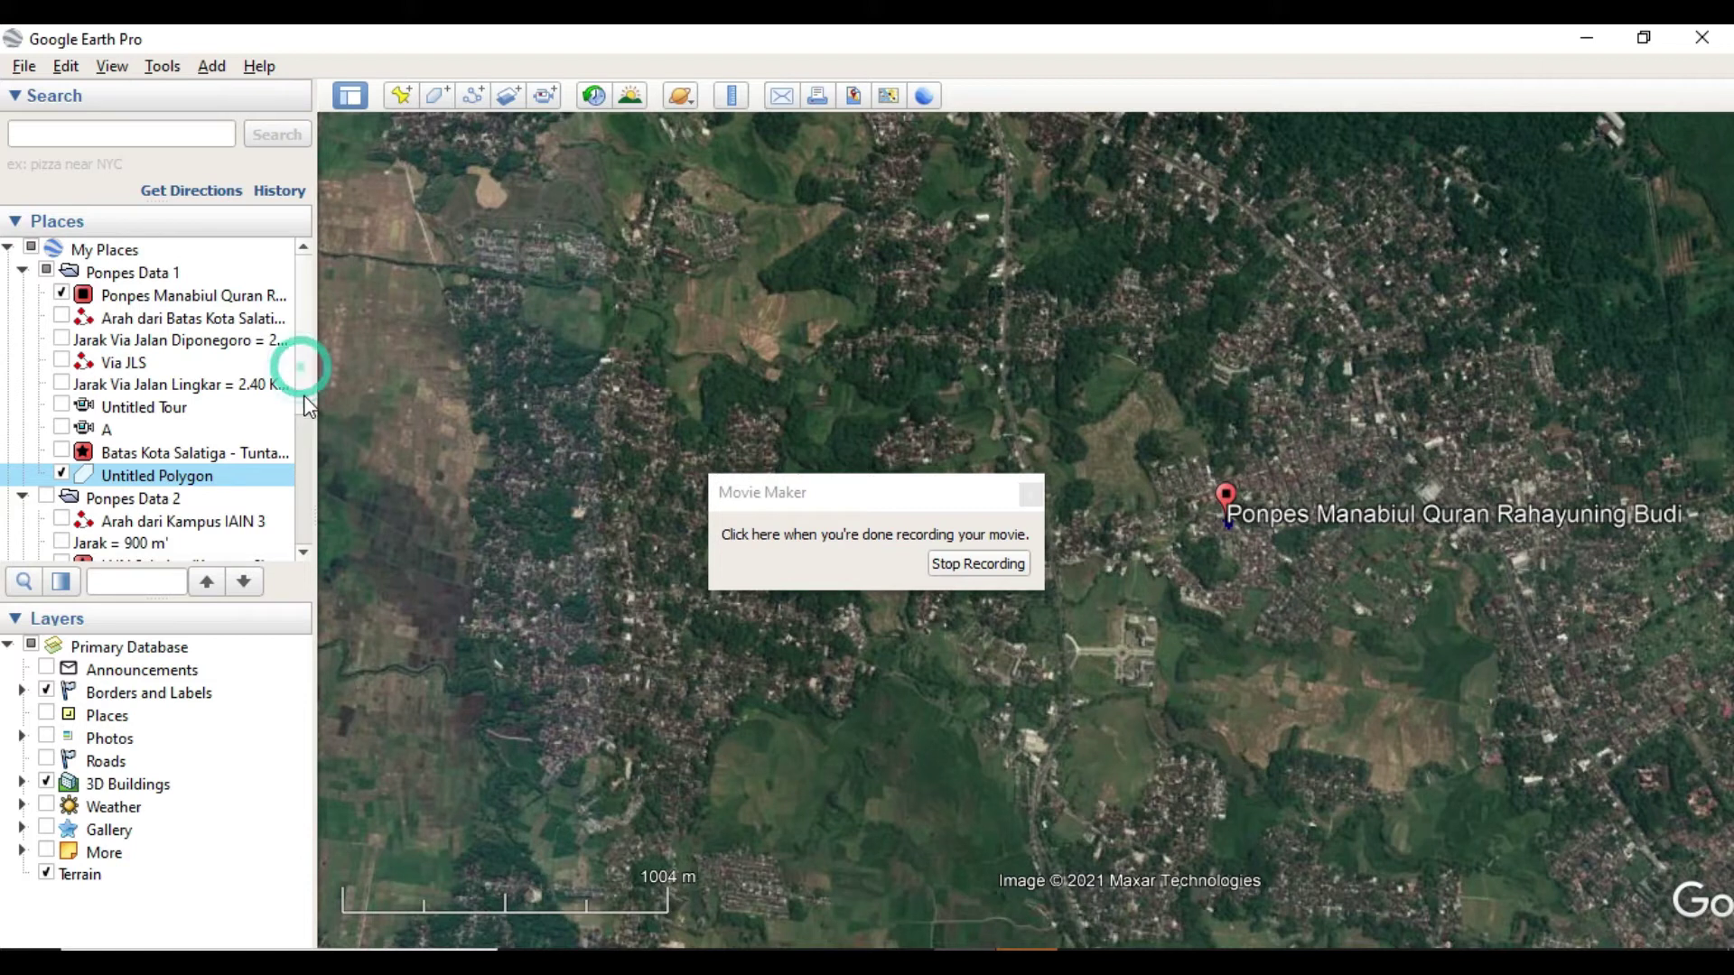
scroll(307, 406, "down", 2)
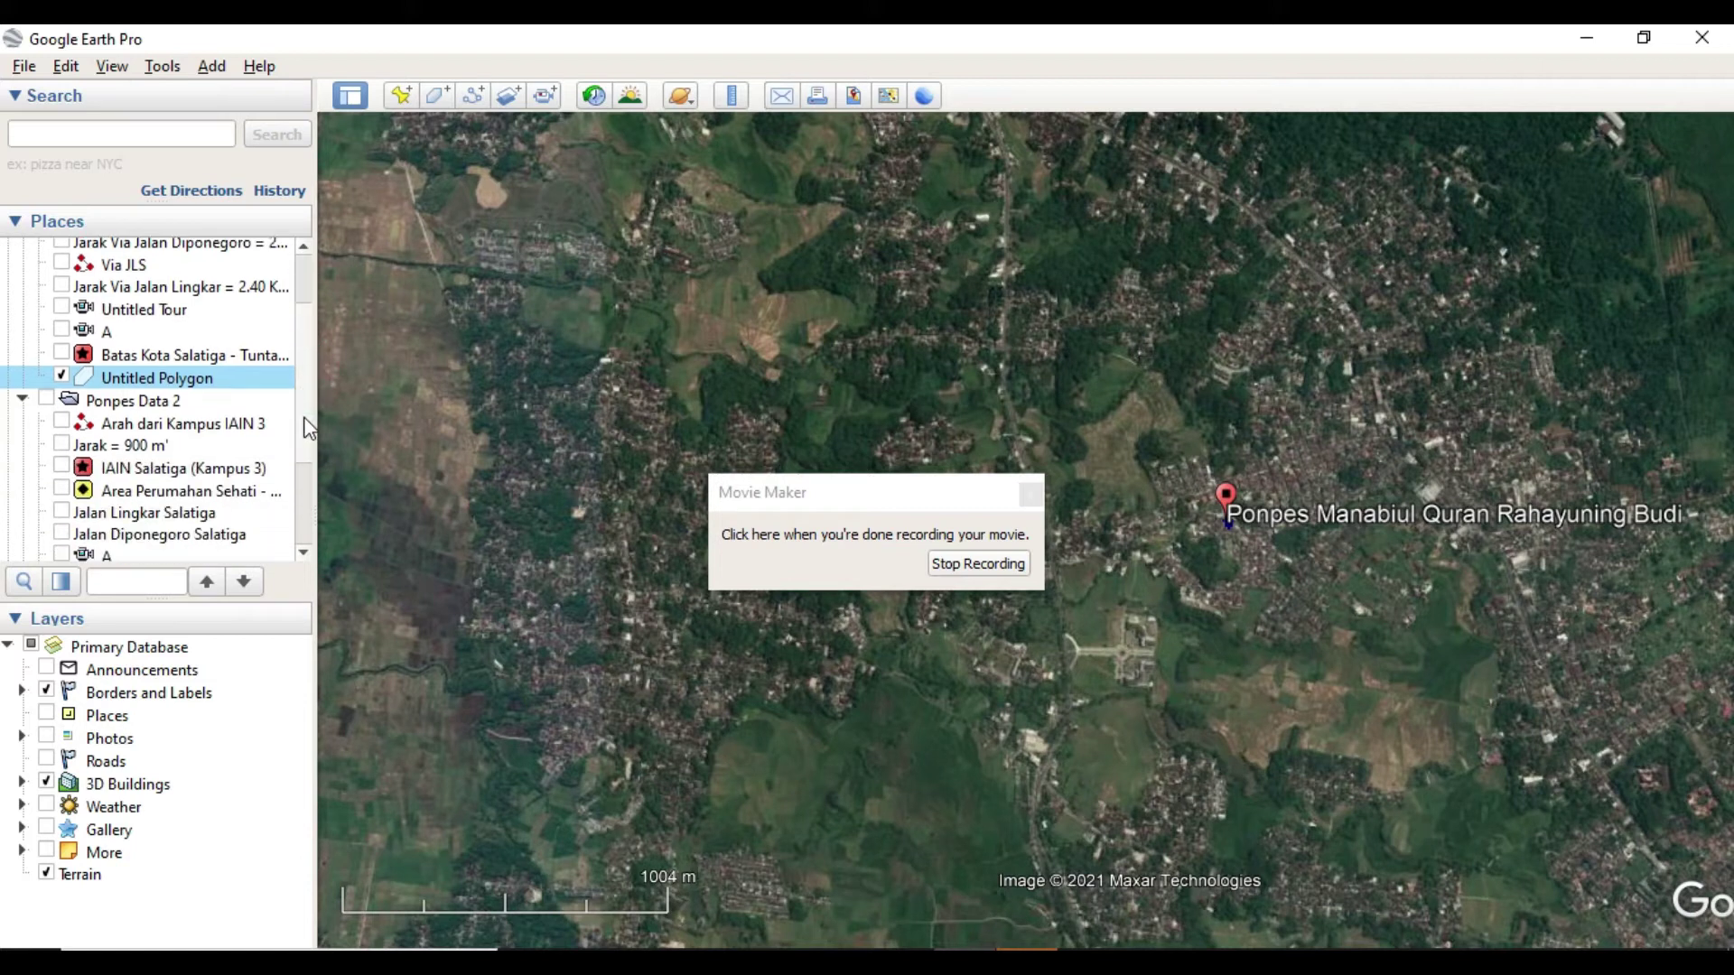
left_click(47, 397)
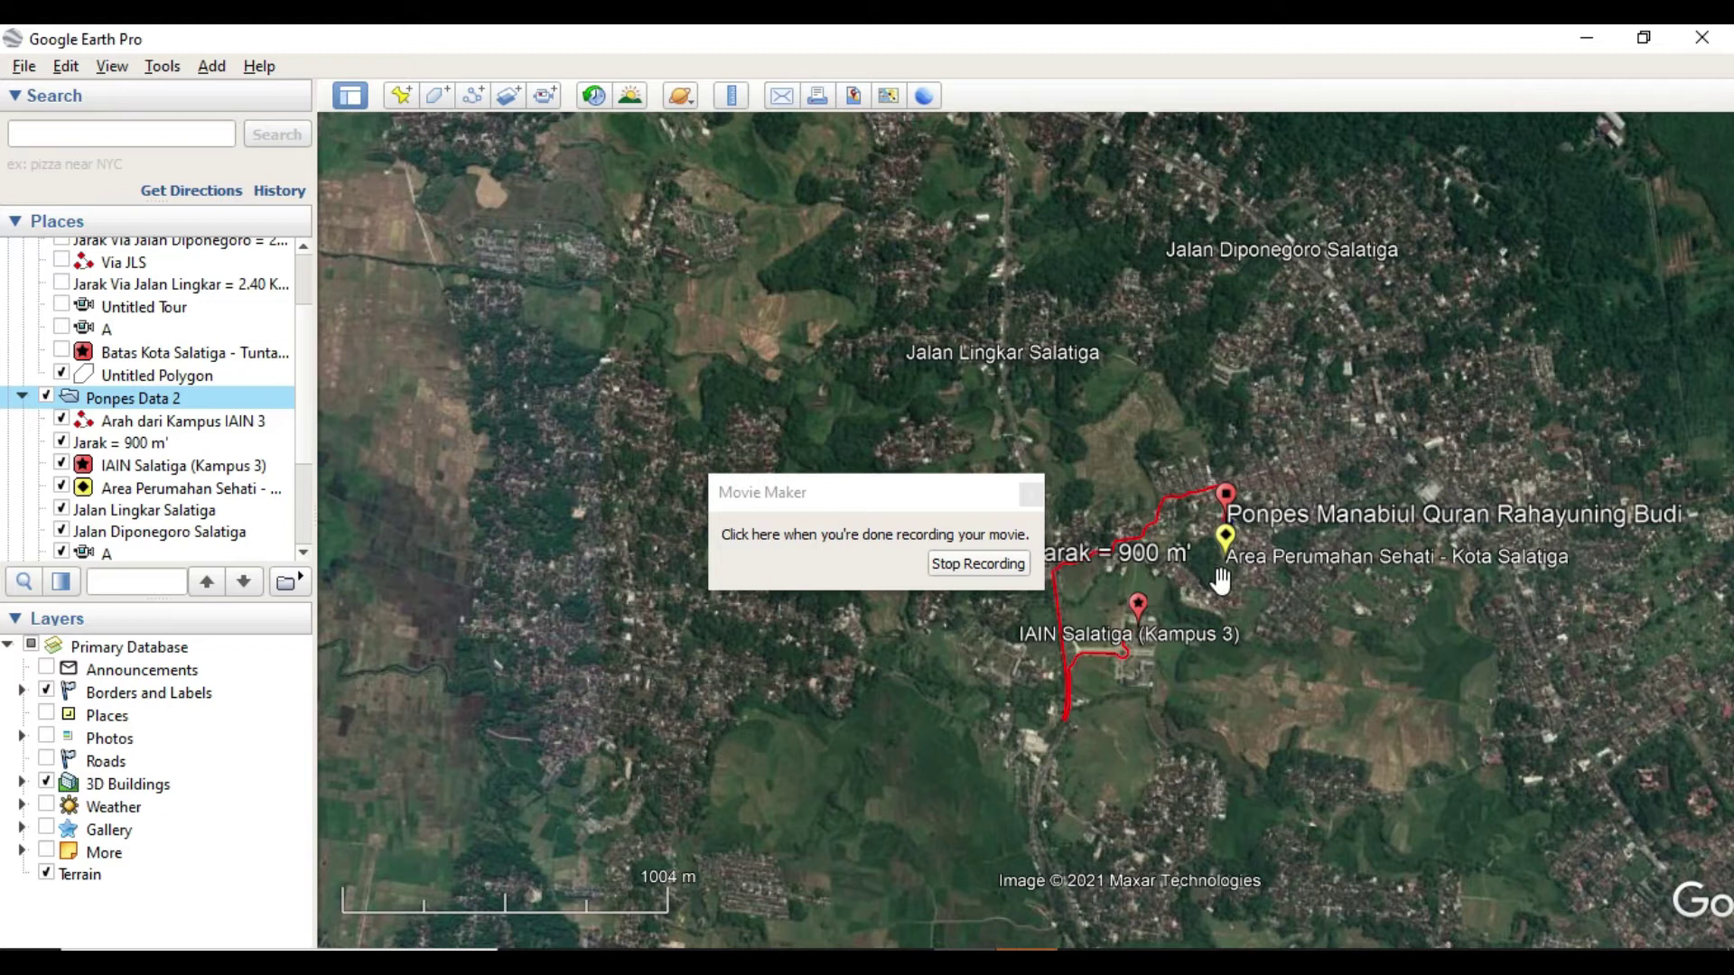
- Zoom in on the route from IAIN Salatiga (Kampus 3) and play the tour along the Arah dari Kampus IAIN 3 path
scroll(1124, 646, "up", 5)
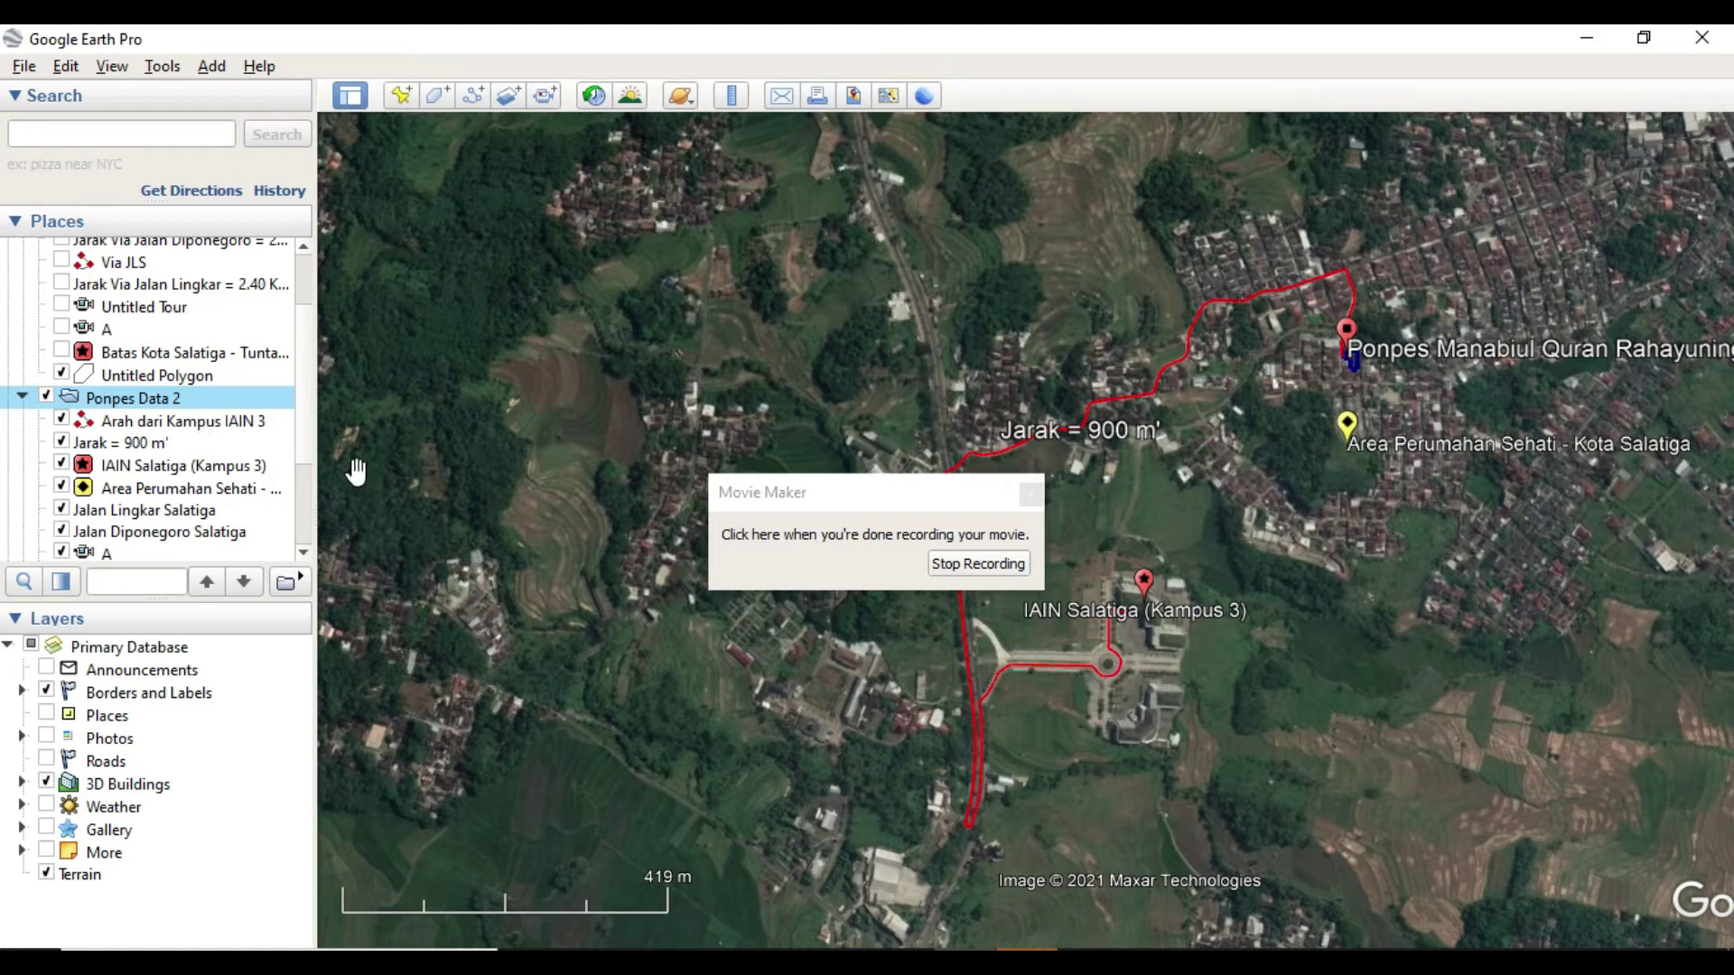
left_click(166, 425)
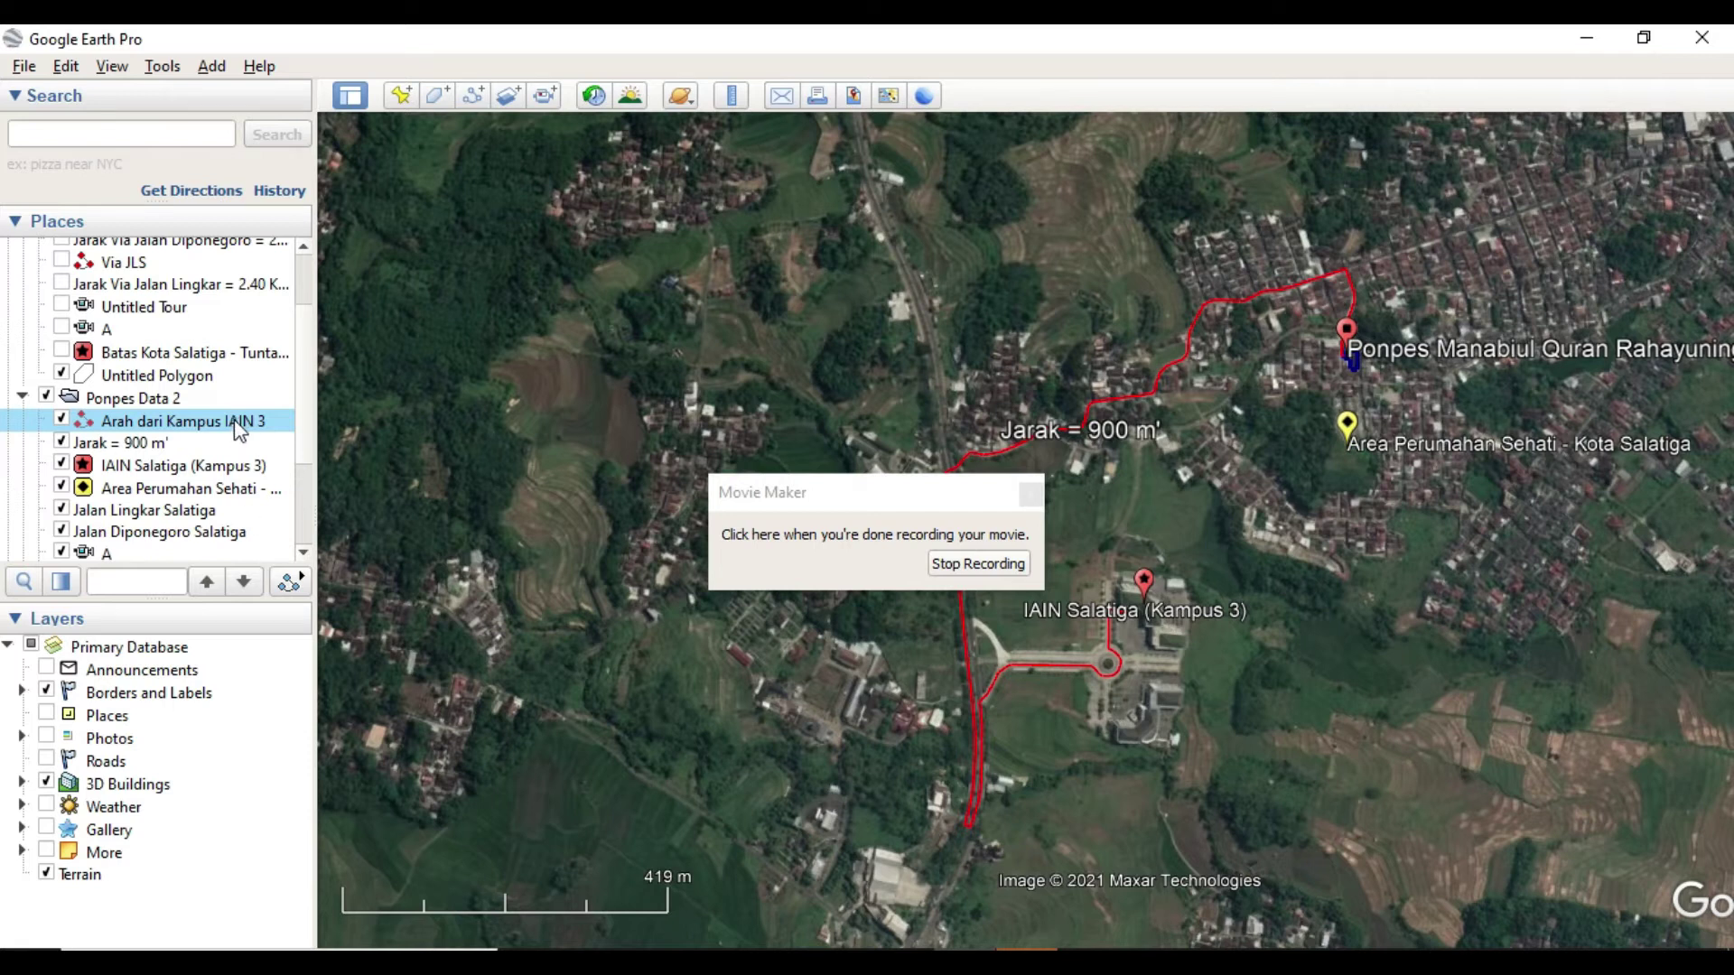
left_click(291, 583)
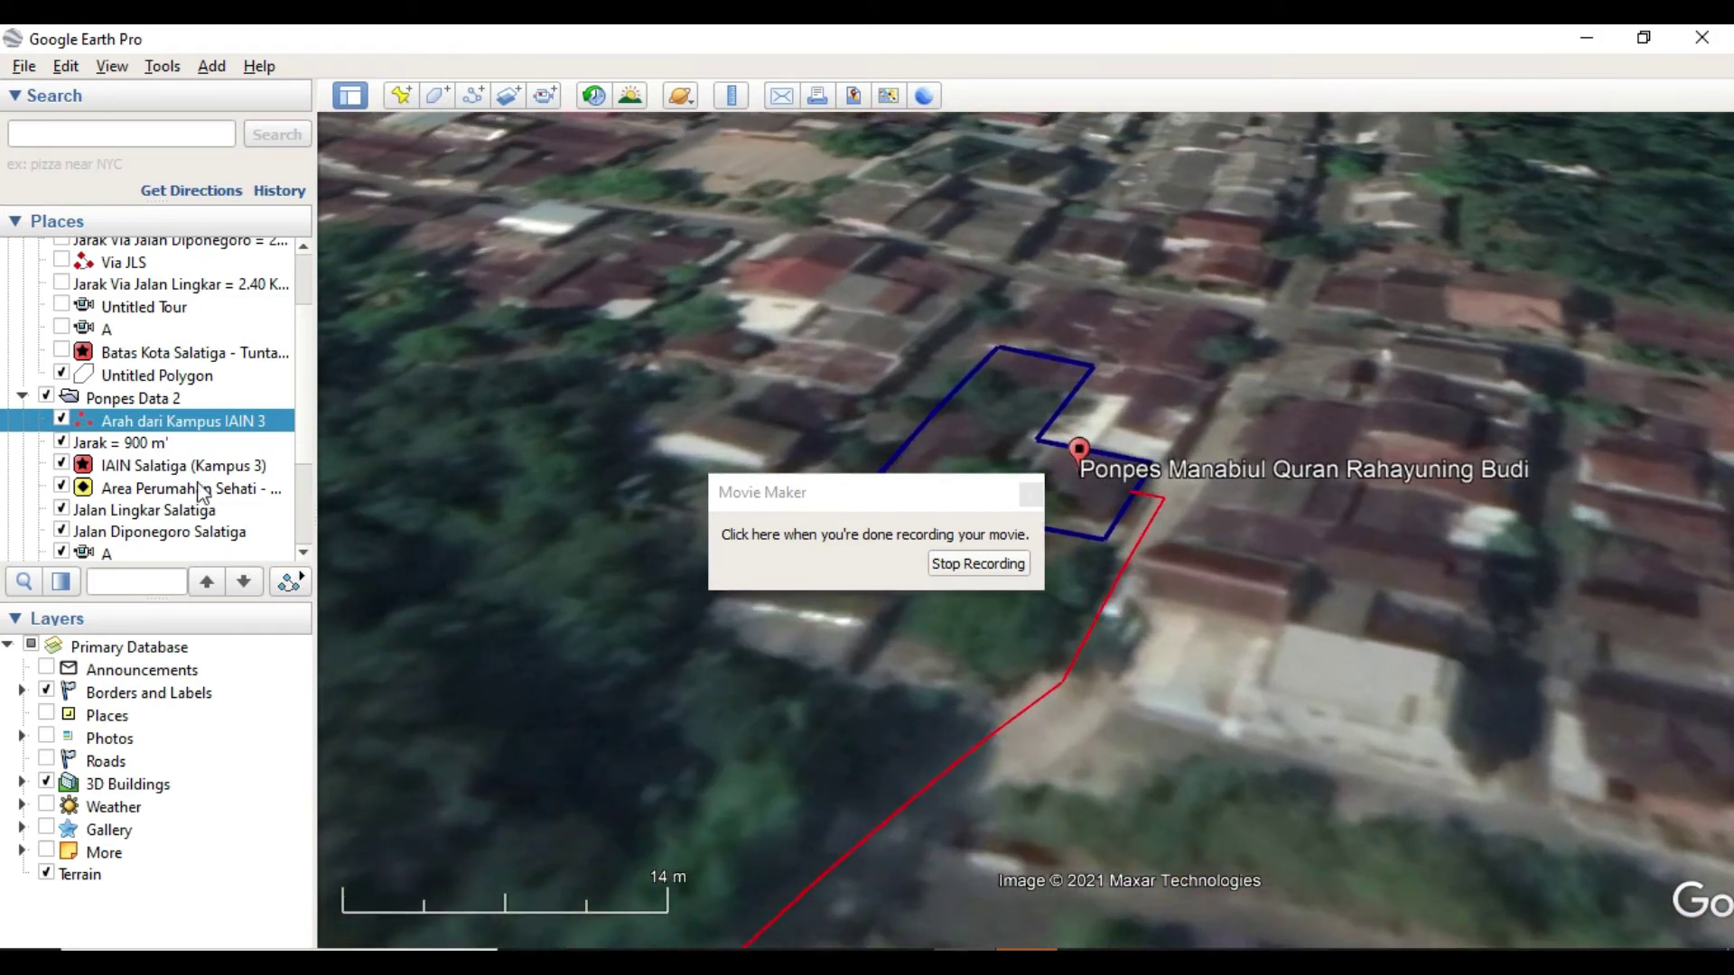
- Fly back to the Ponpes Manabiul Quran placemark in Ponpes Data 1
left_click_drag(308, 344, 310, 280)
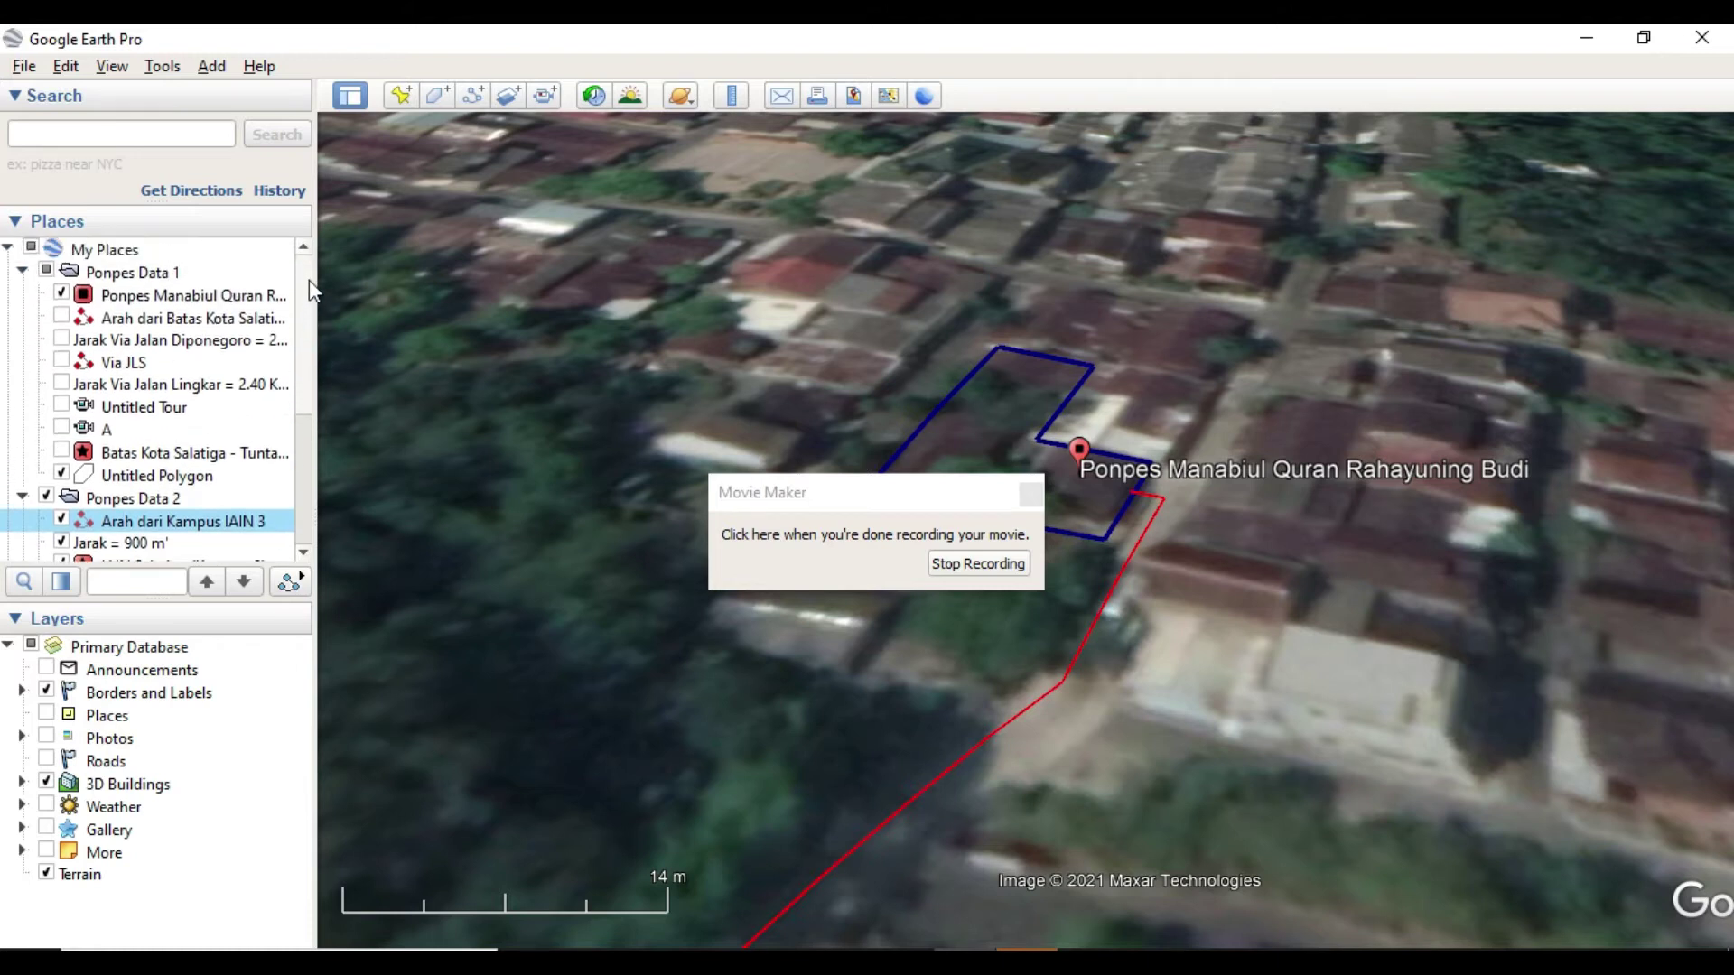
double_click(225, 298)
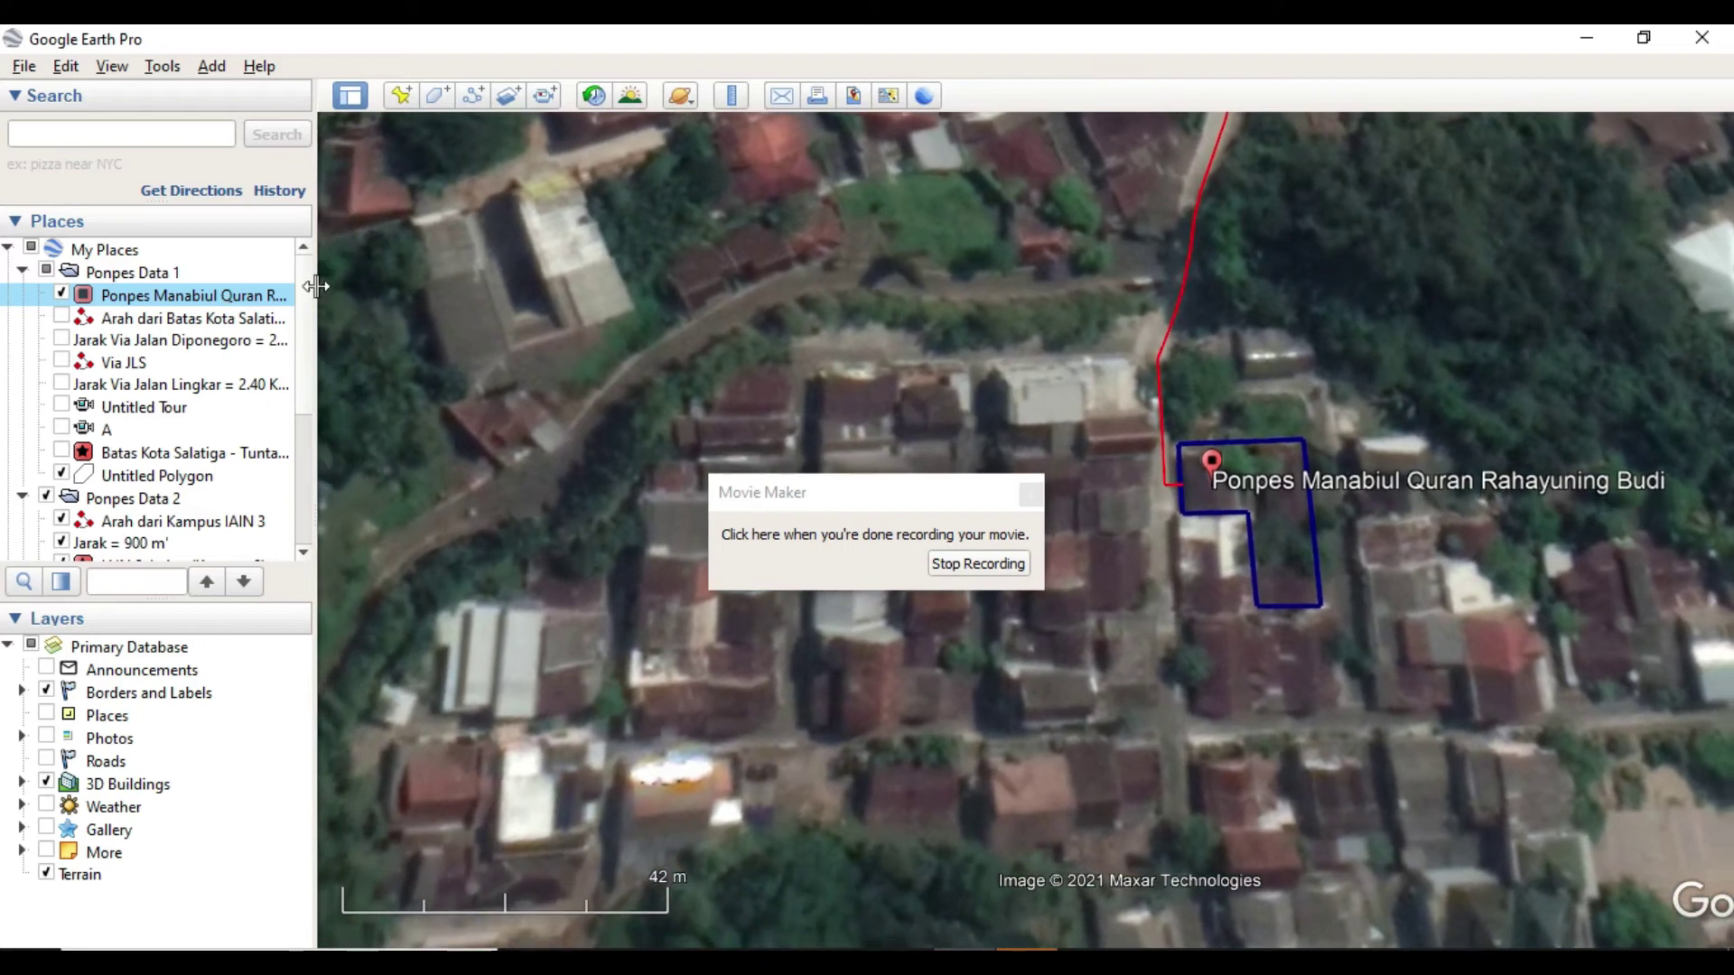
- Fly to the unnamed saved item in Ponpes Data 2 and stop the movie recording
left_click_drag(309, 307, 312, 423)
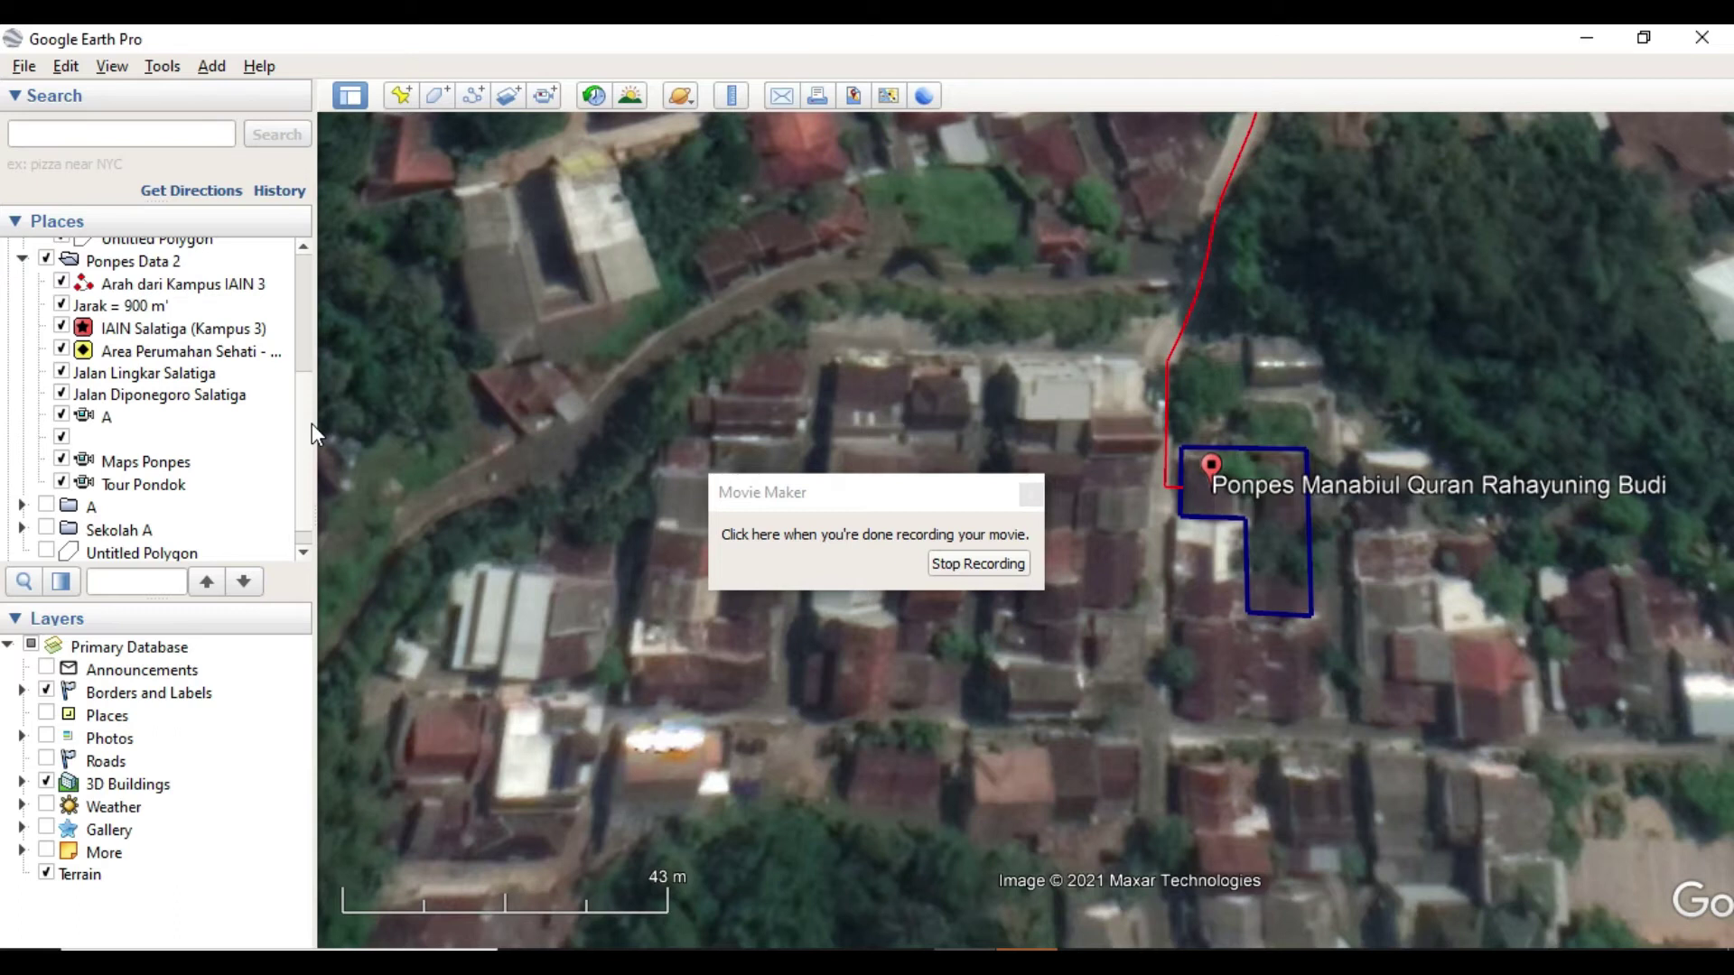
left_click(149, 437)
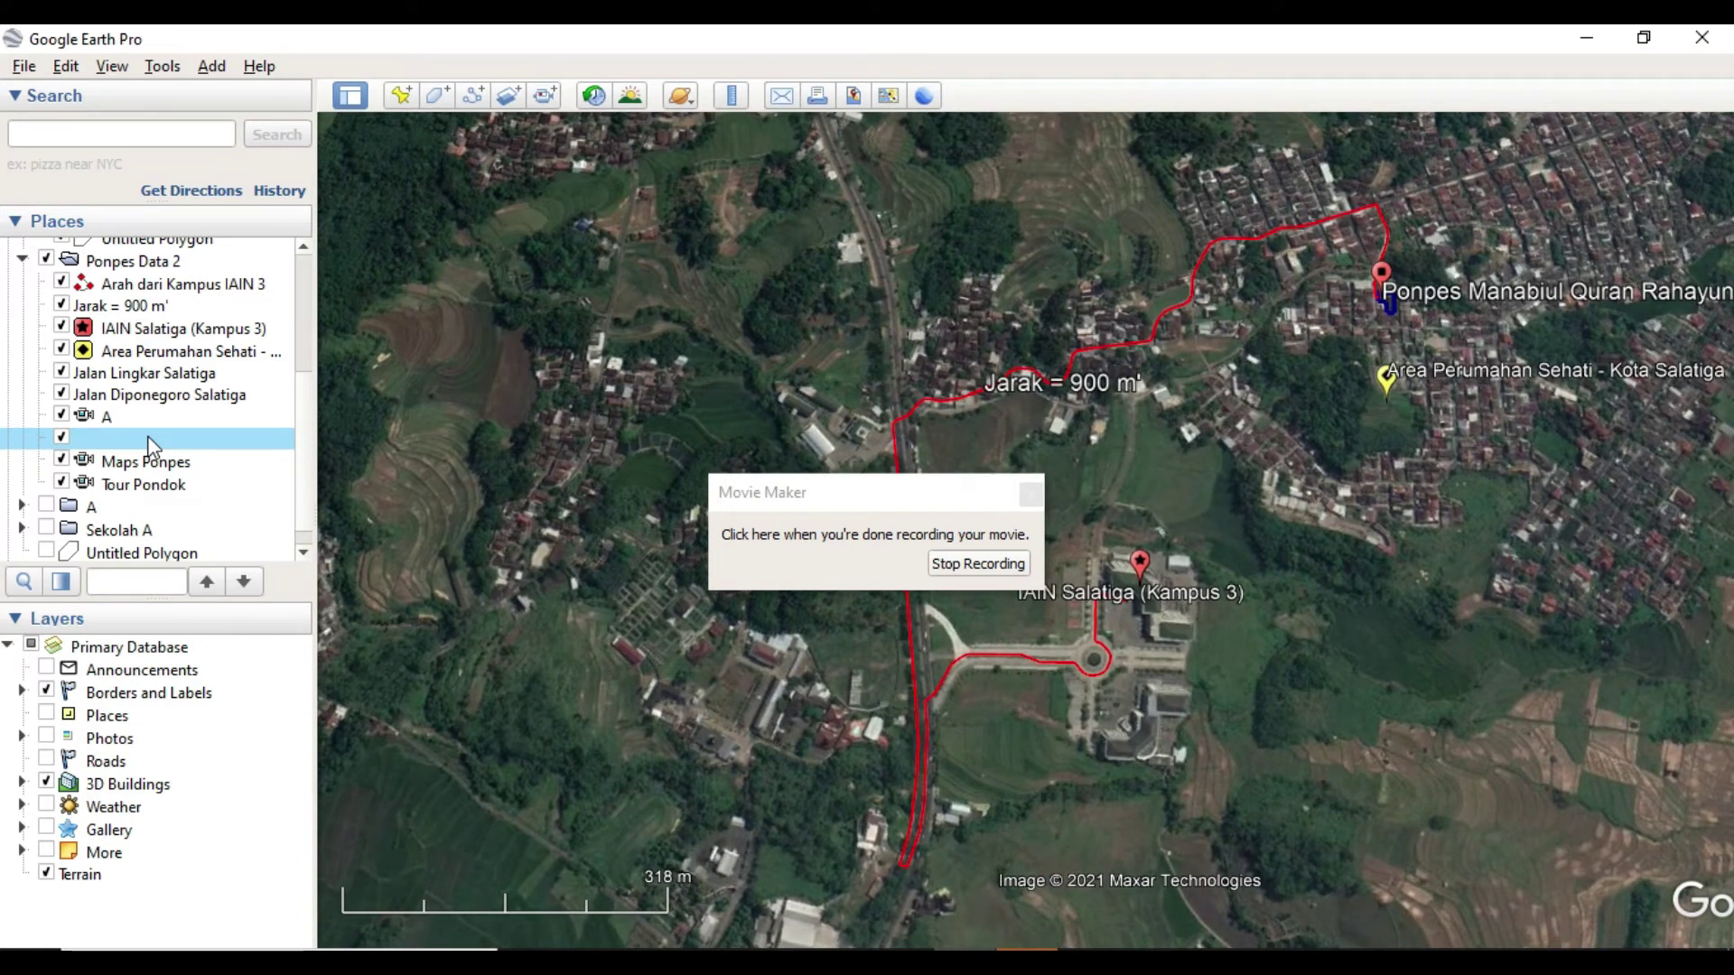
left_click(957, 563)
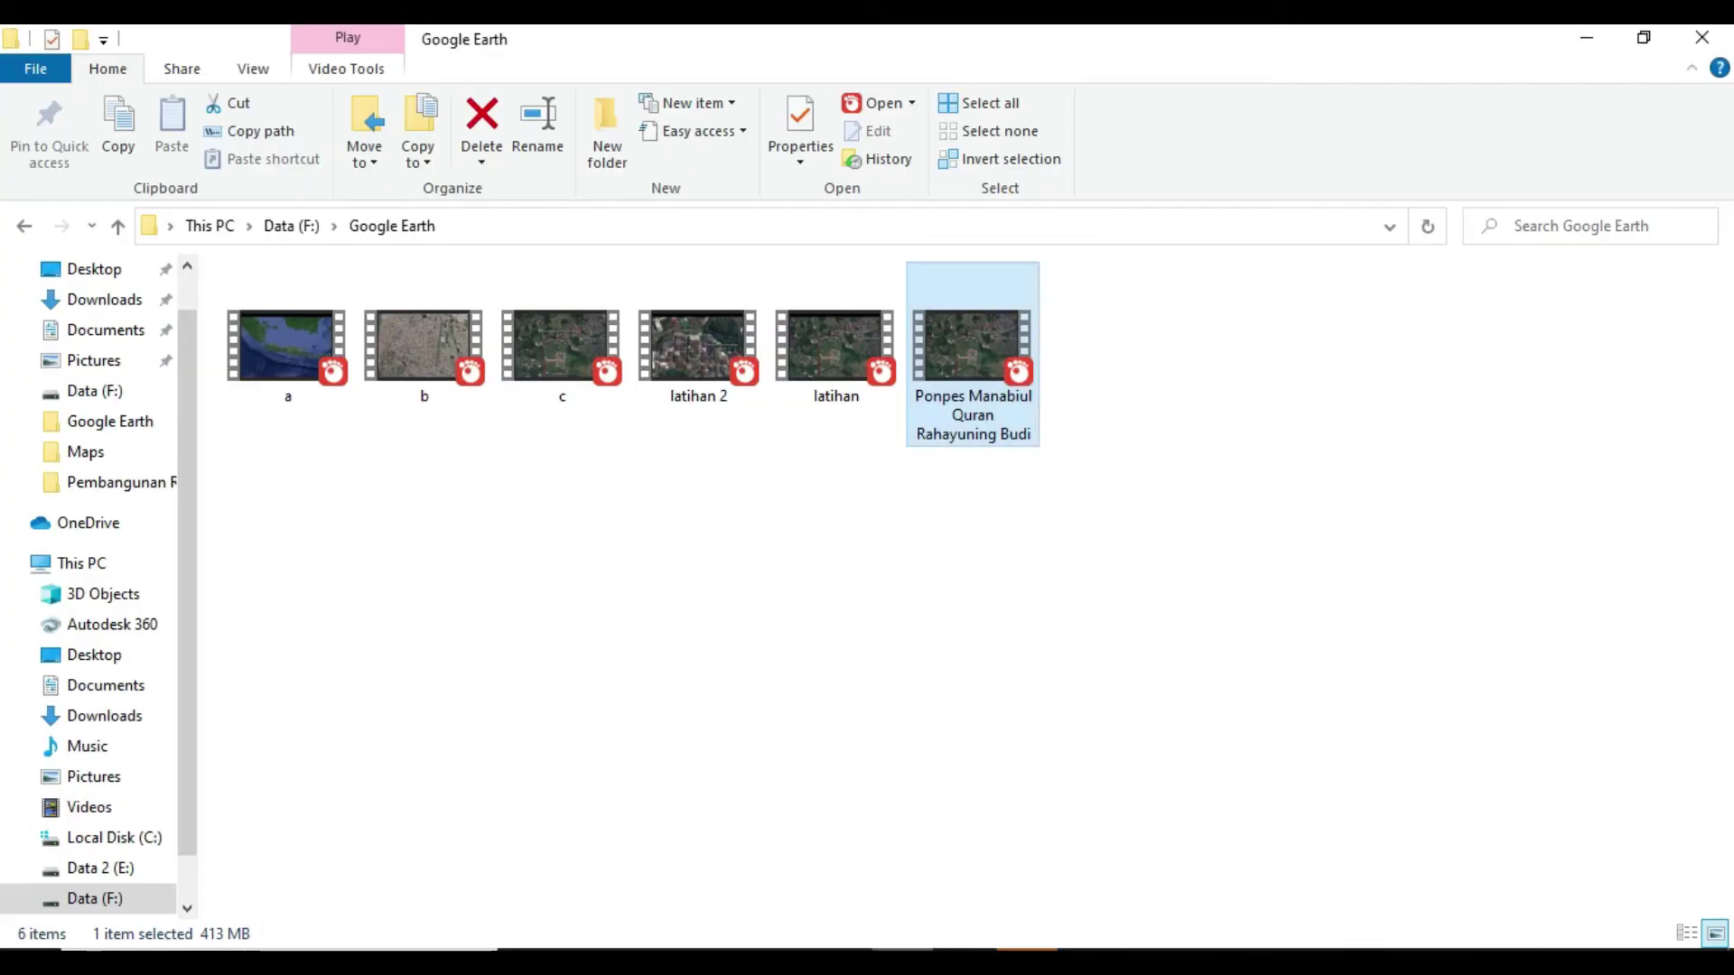
- Play the recorded movie latihan 2 from the Google Earth folder in GOM Player and close the player
left_click(663, 334)
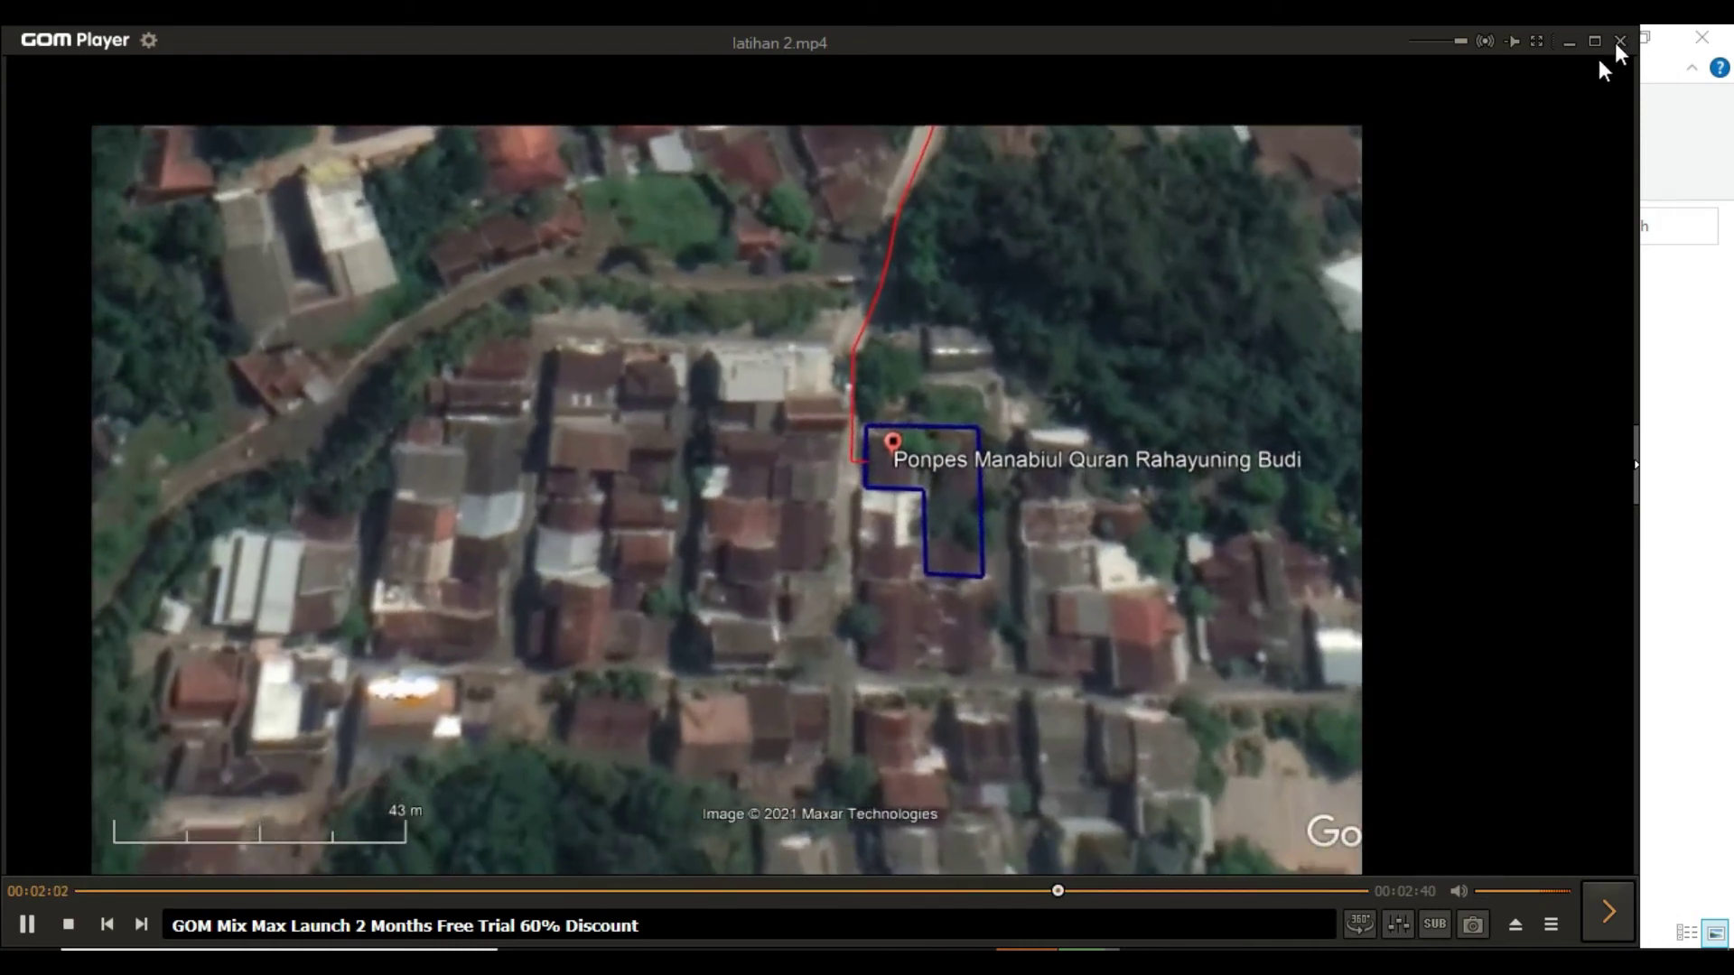
left_click(1626, 40)
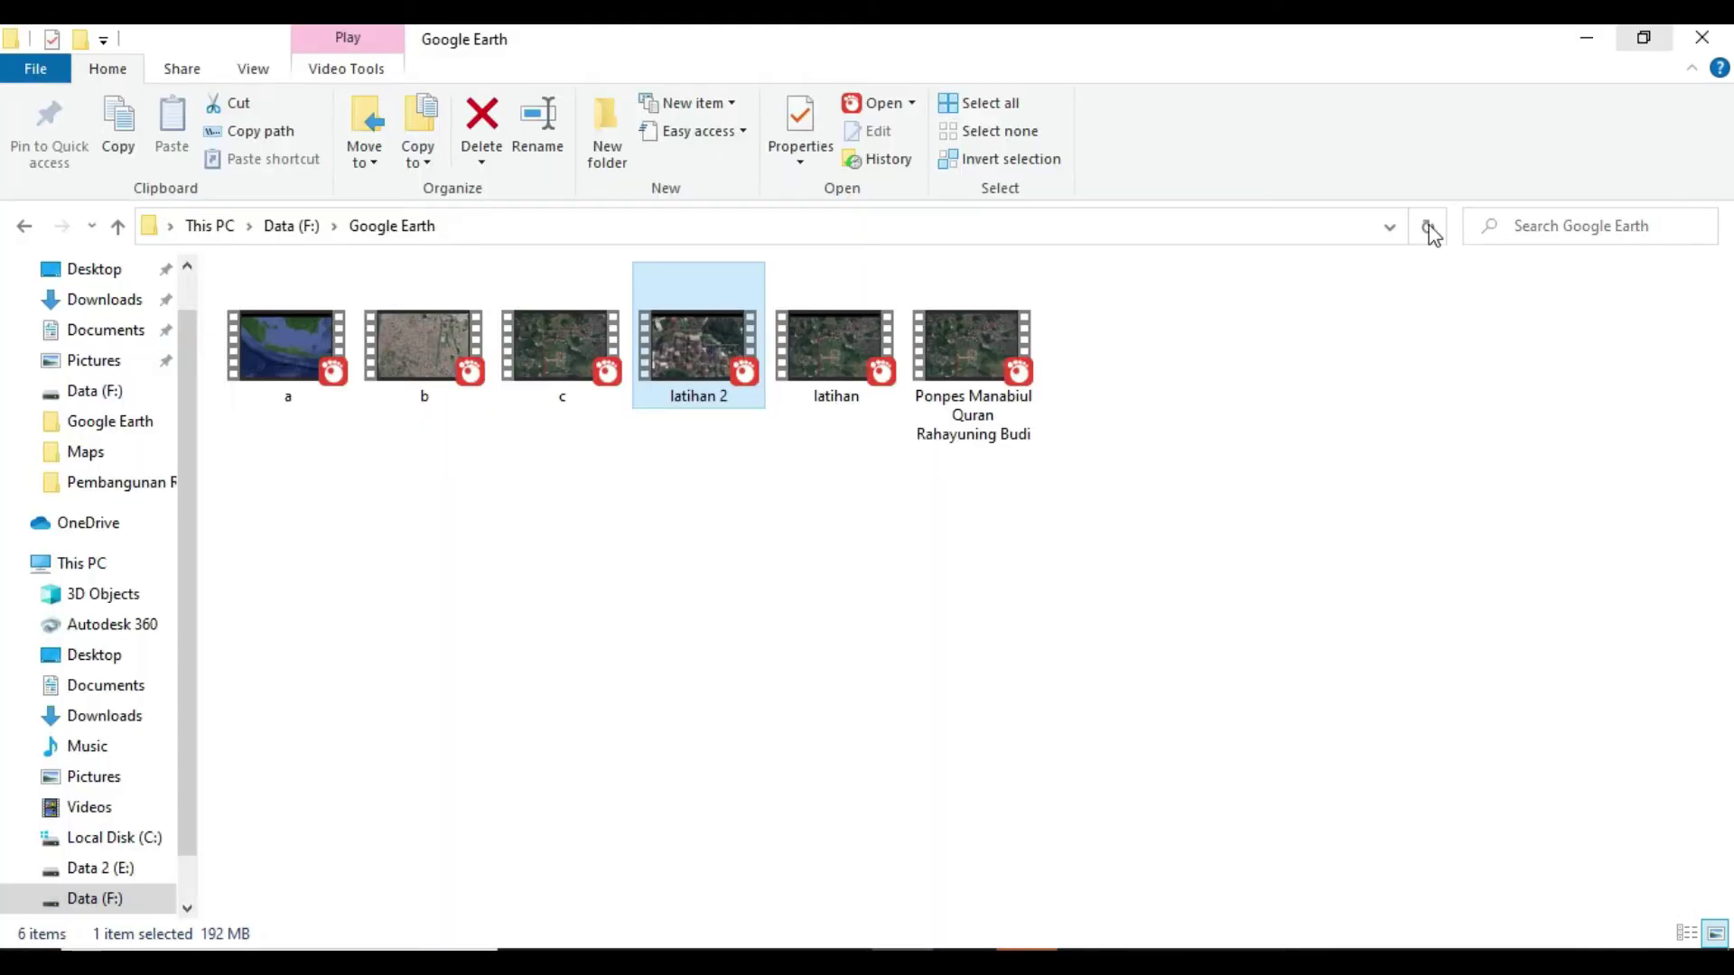
- Switch back to Google Earth Pro, examine Movie Maker's video size presets and saved-tour option, and close it without creating a movie
left_click(985, 963)
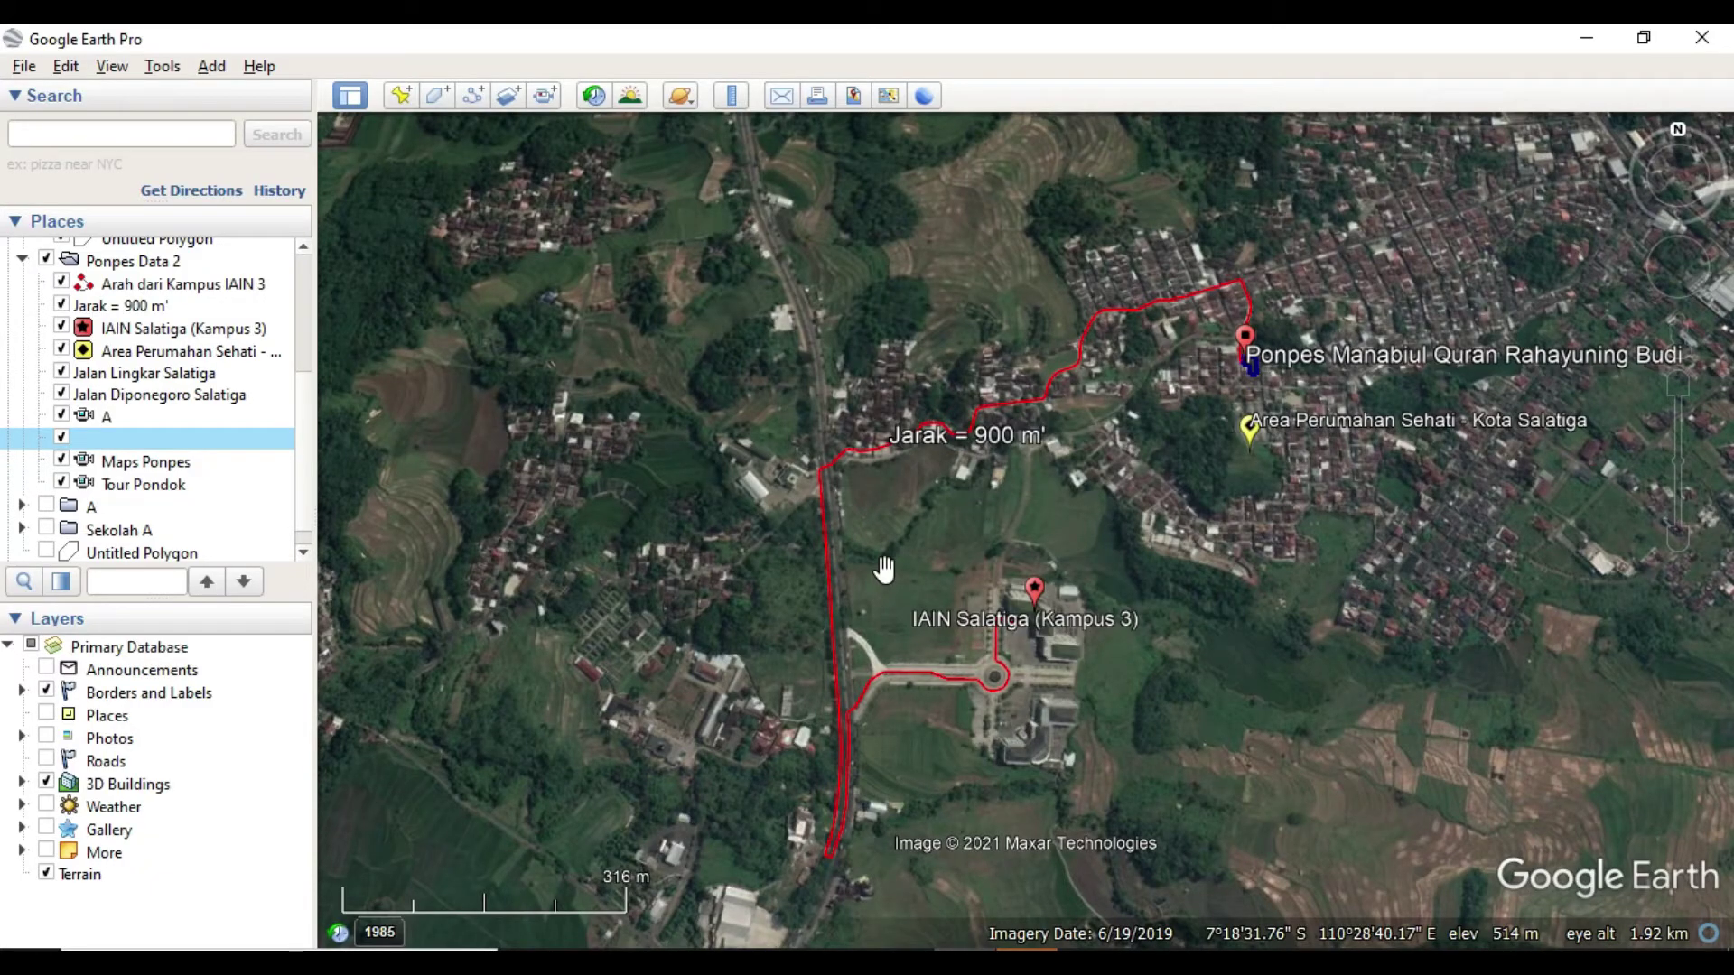
left_click(162, 68)
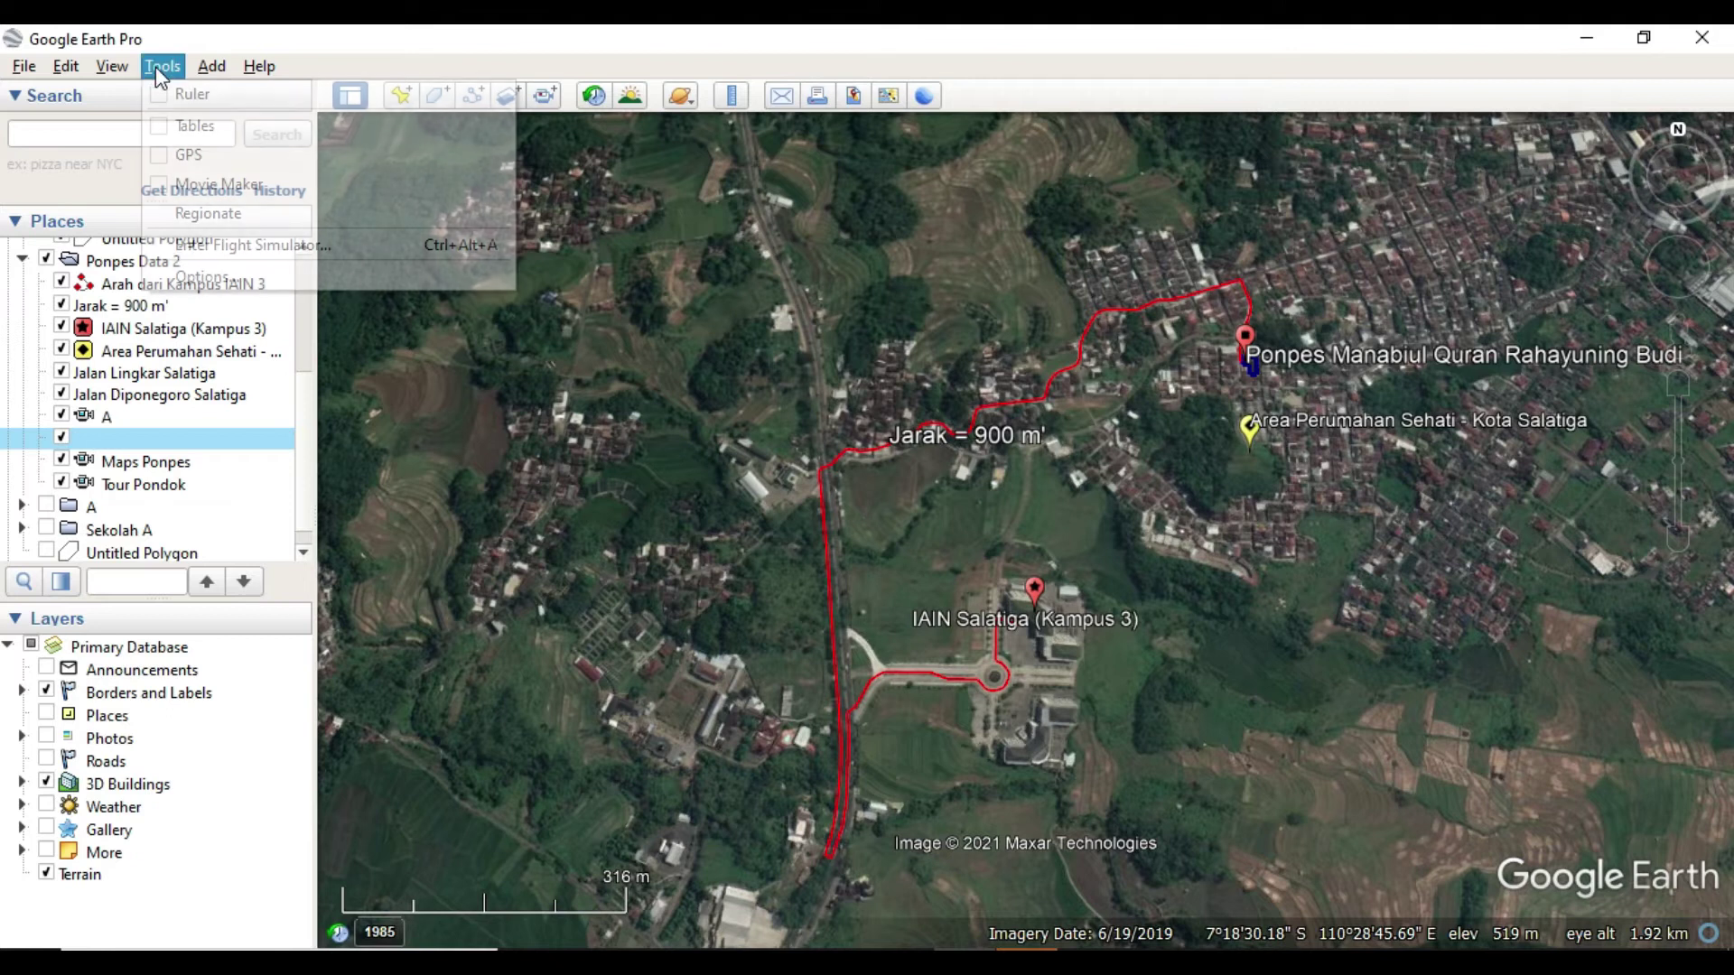
left_click(197, 184)
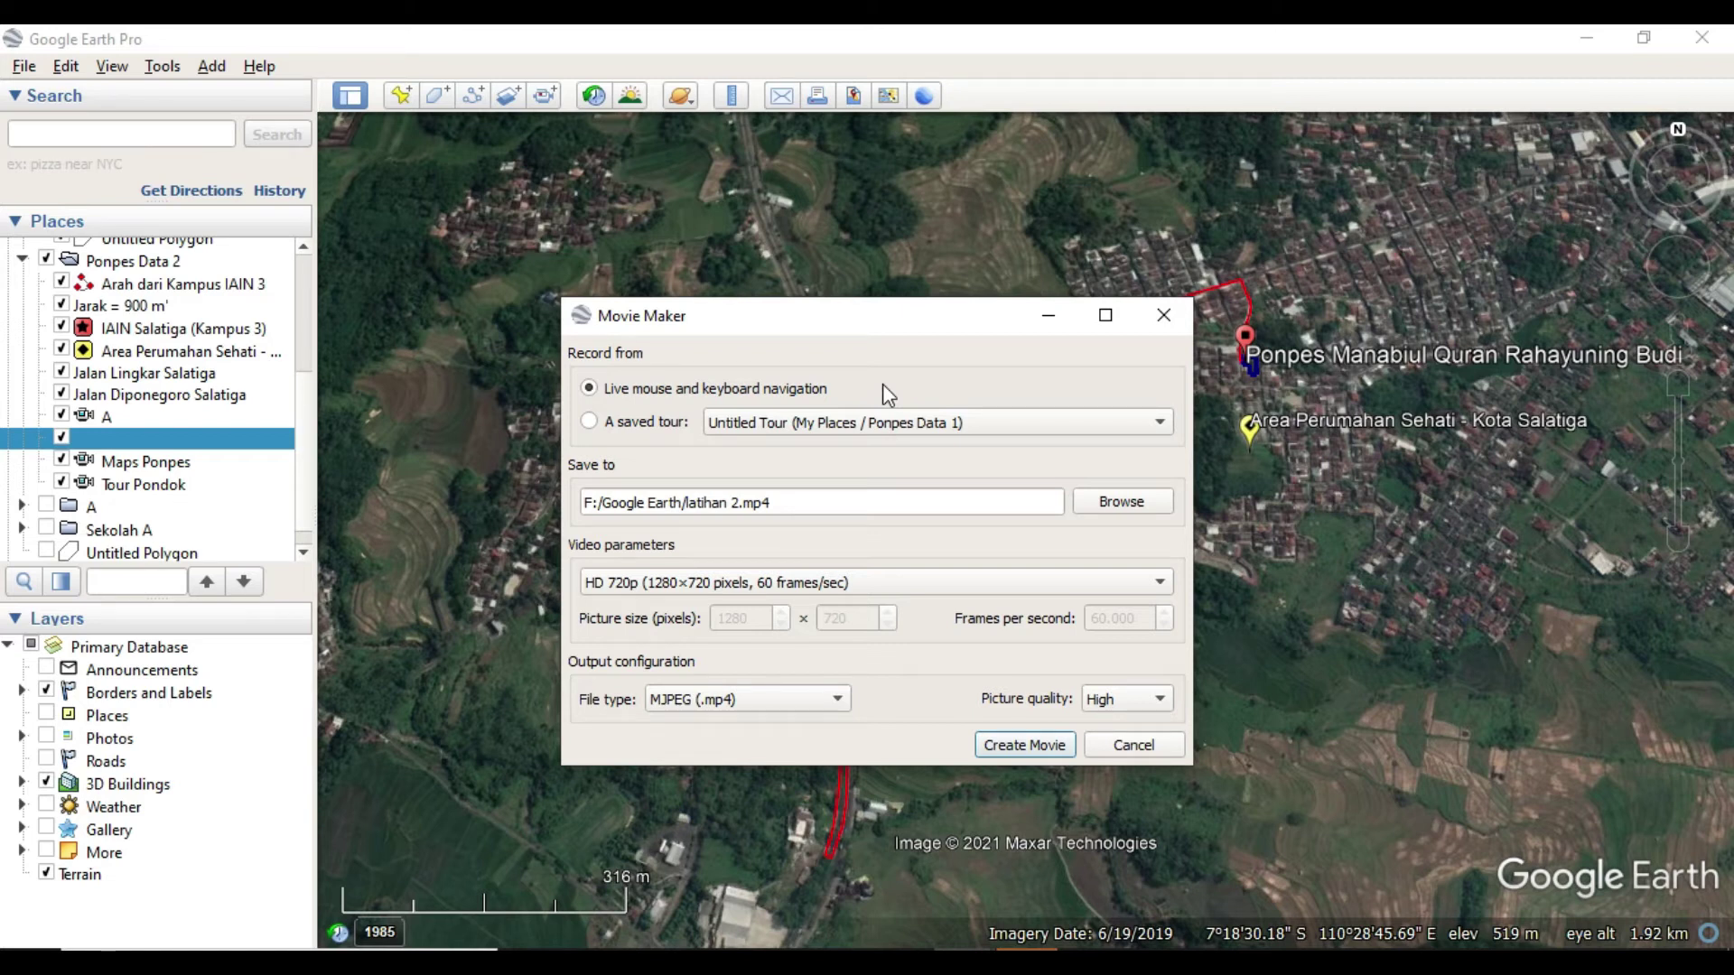
left_click(861, 585)
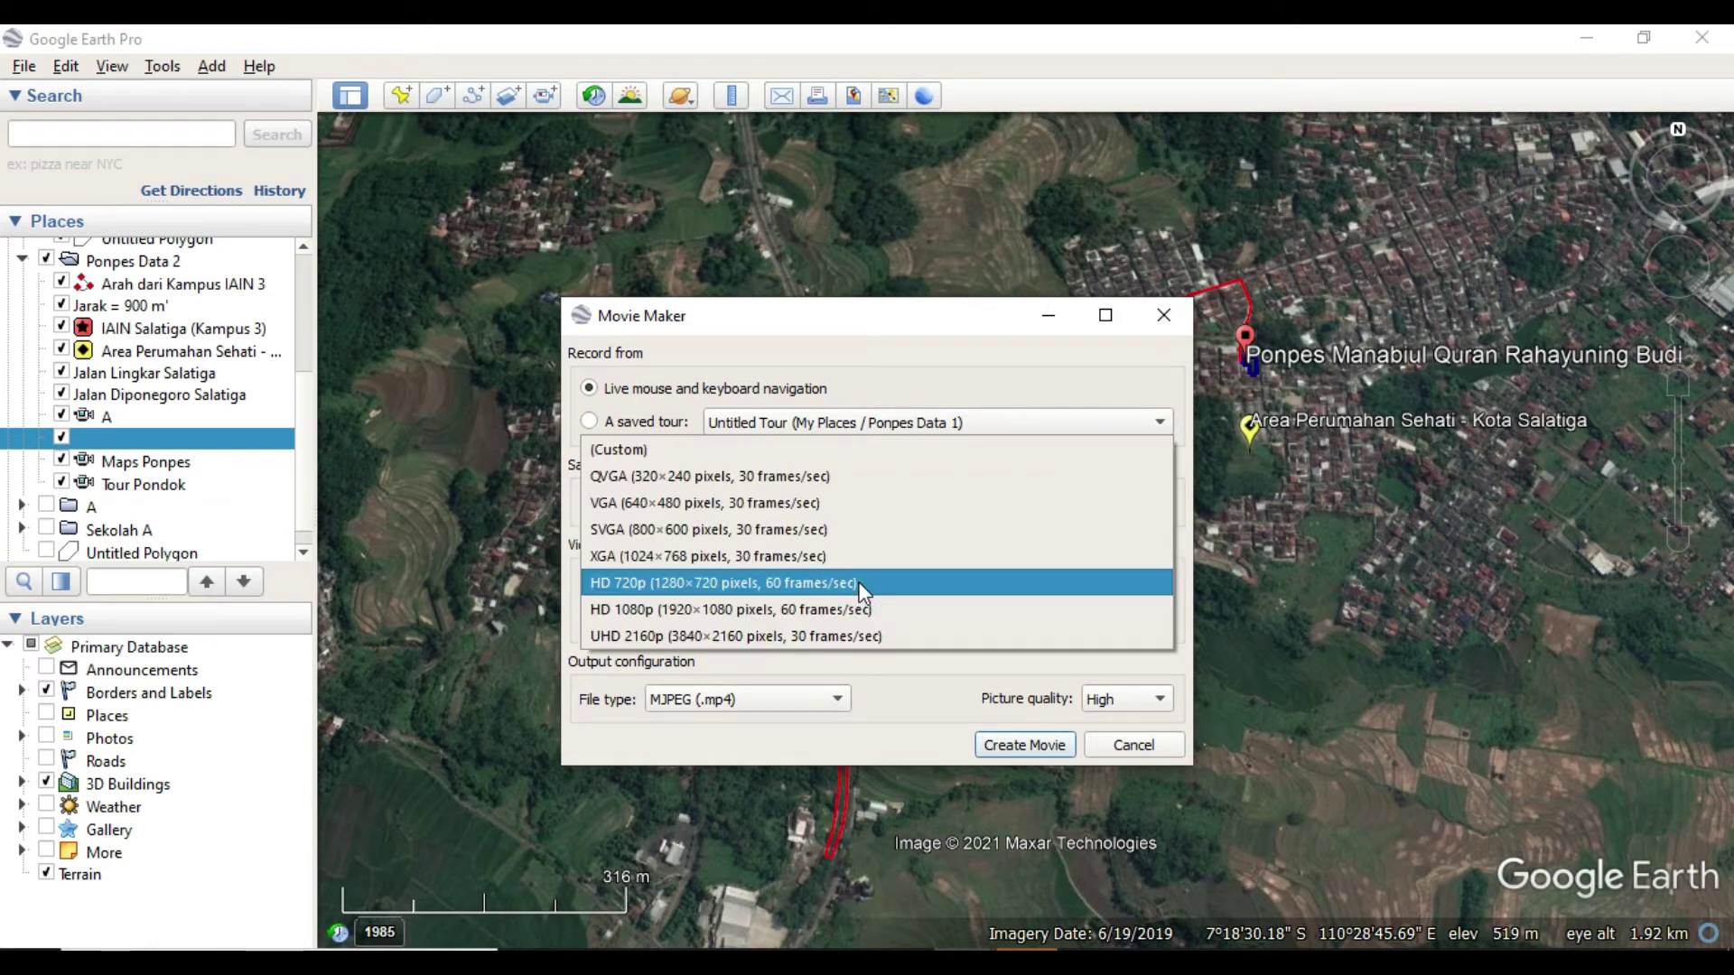
left_click(962, 375)
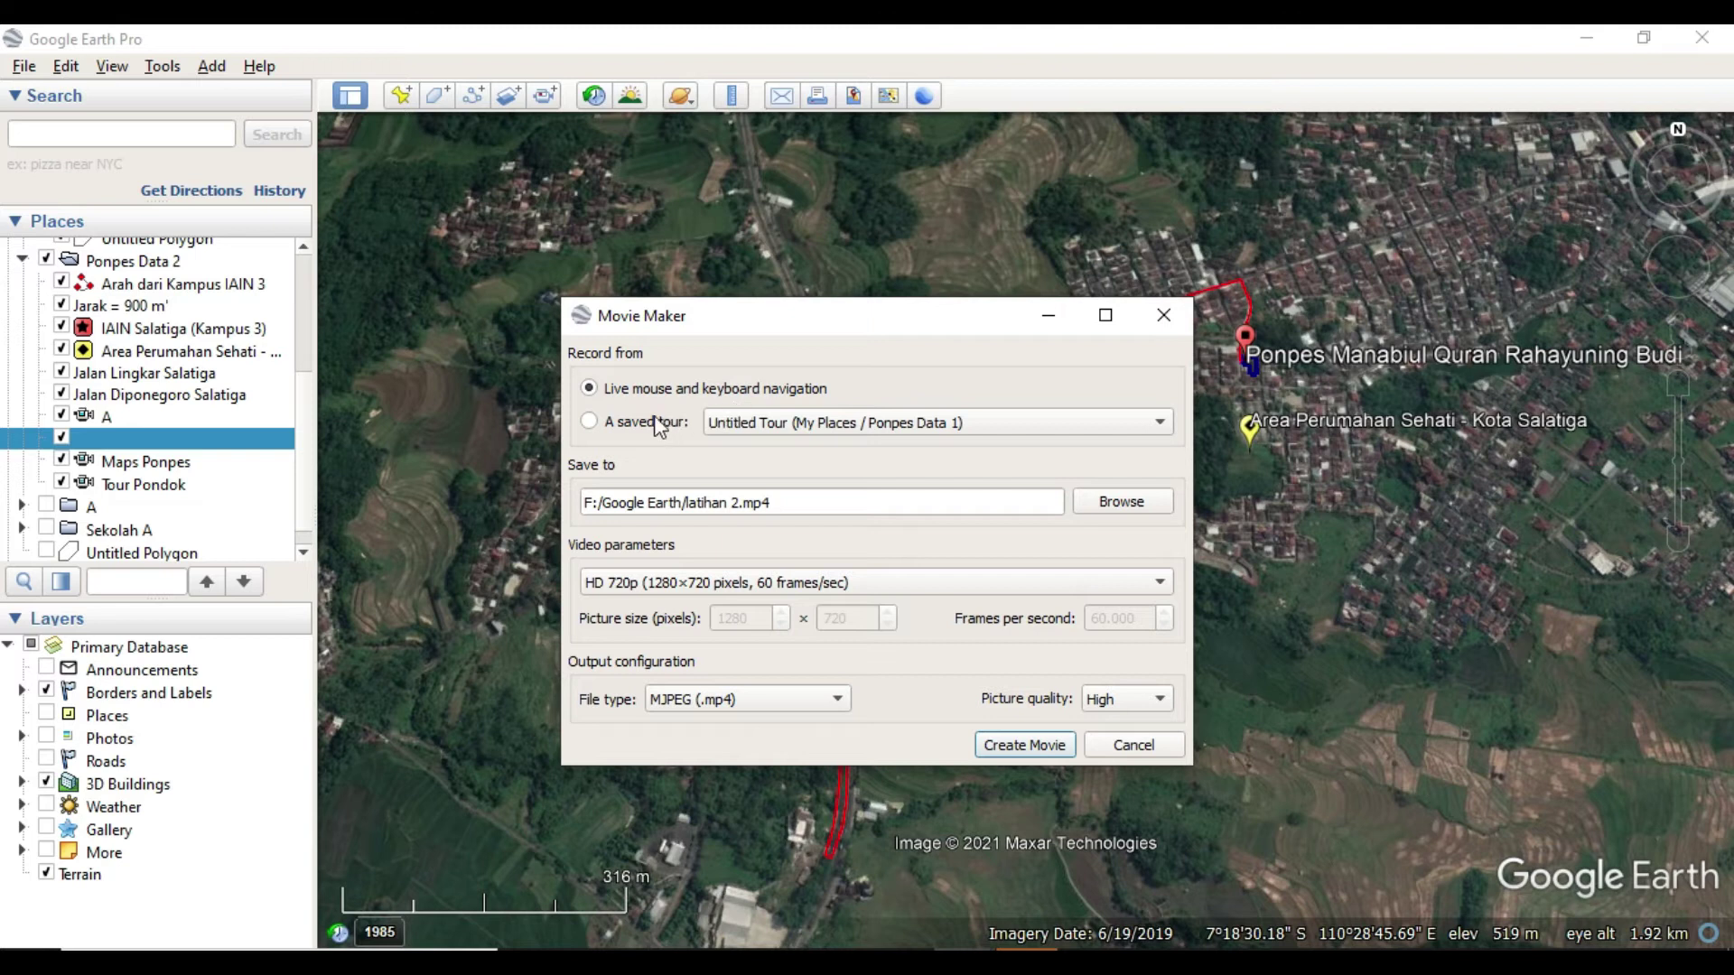
left_click(586, 422)
left_click(1170, 322)
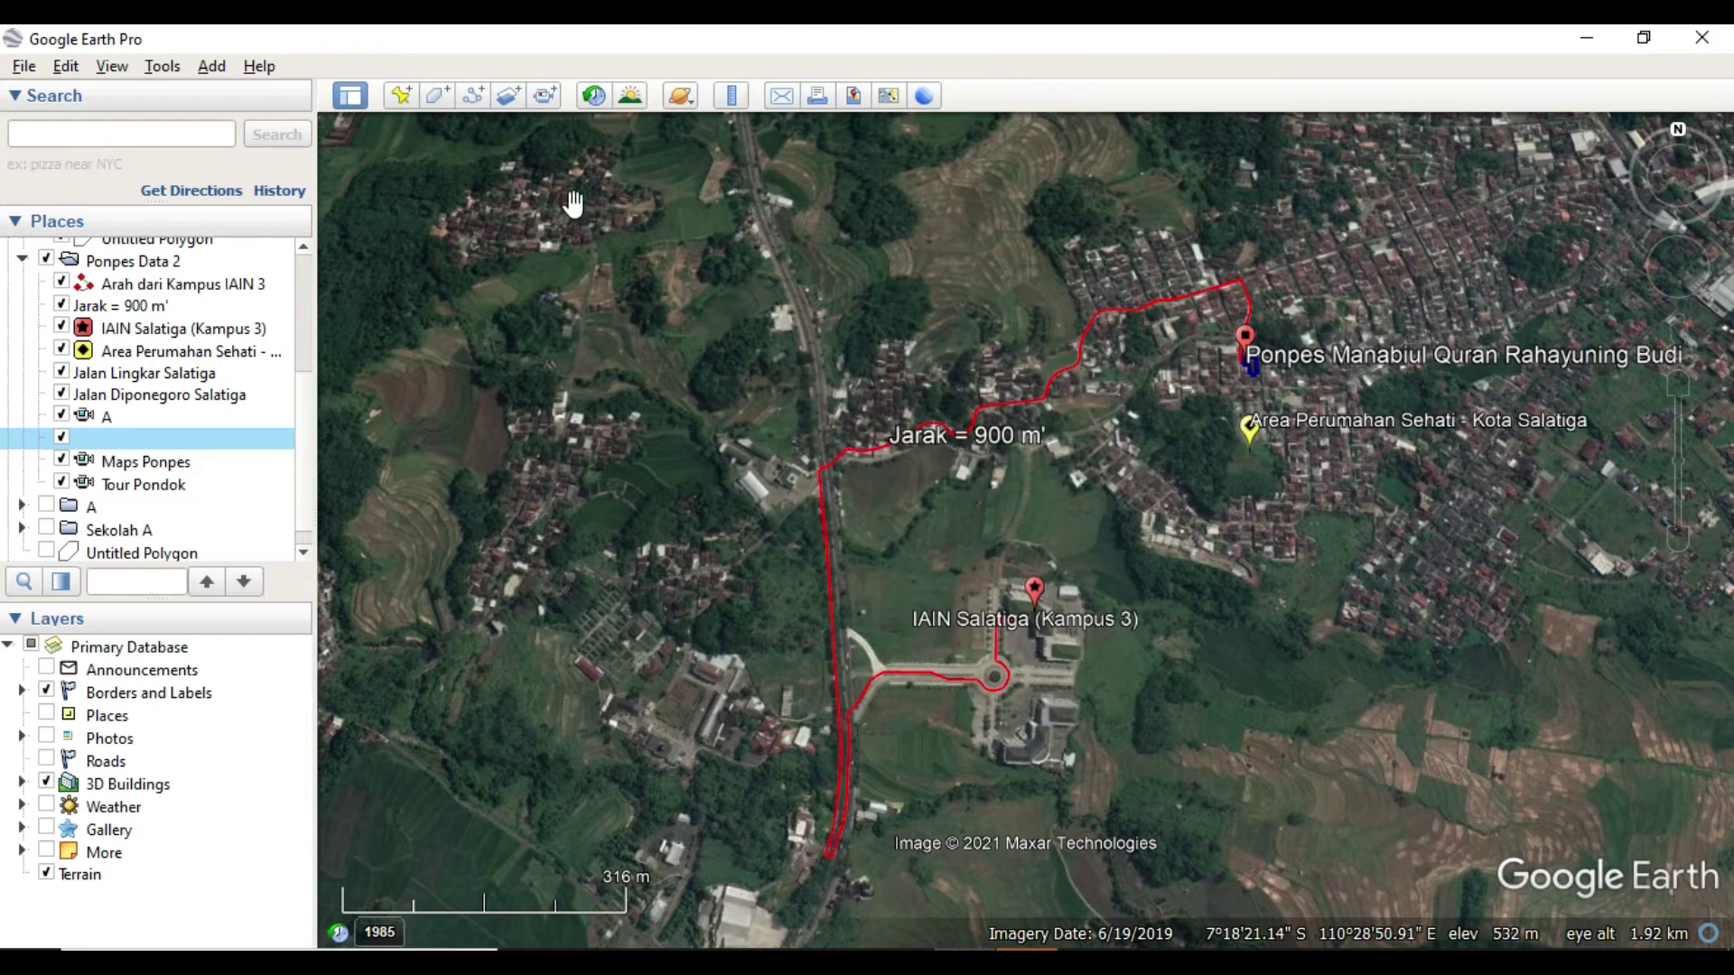
- Hide the Untitled Polygon in Ponpes Data 1 and the whole Ponpes Data 2 folder on the map
left_click_drag(307, 426, 306, 316)
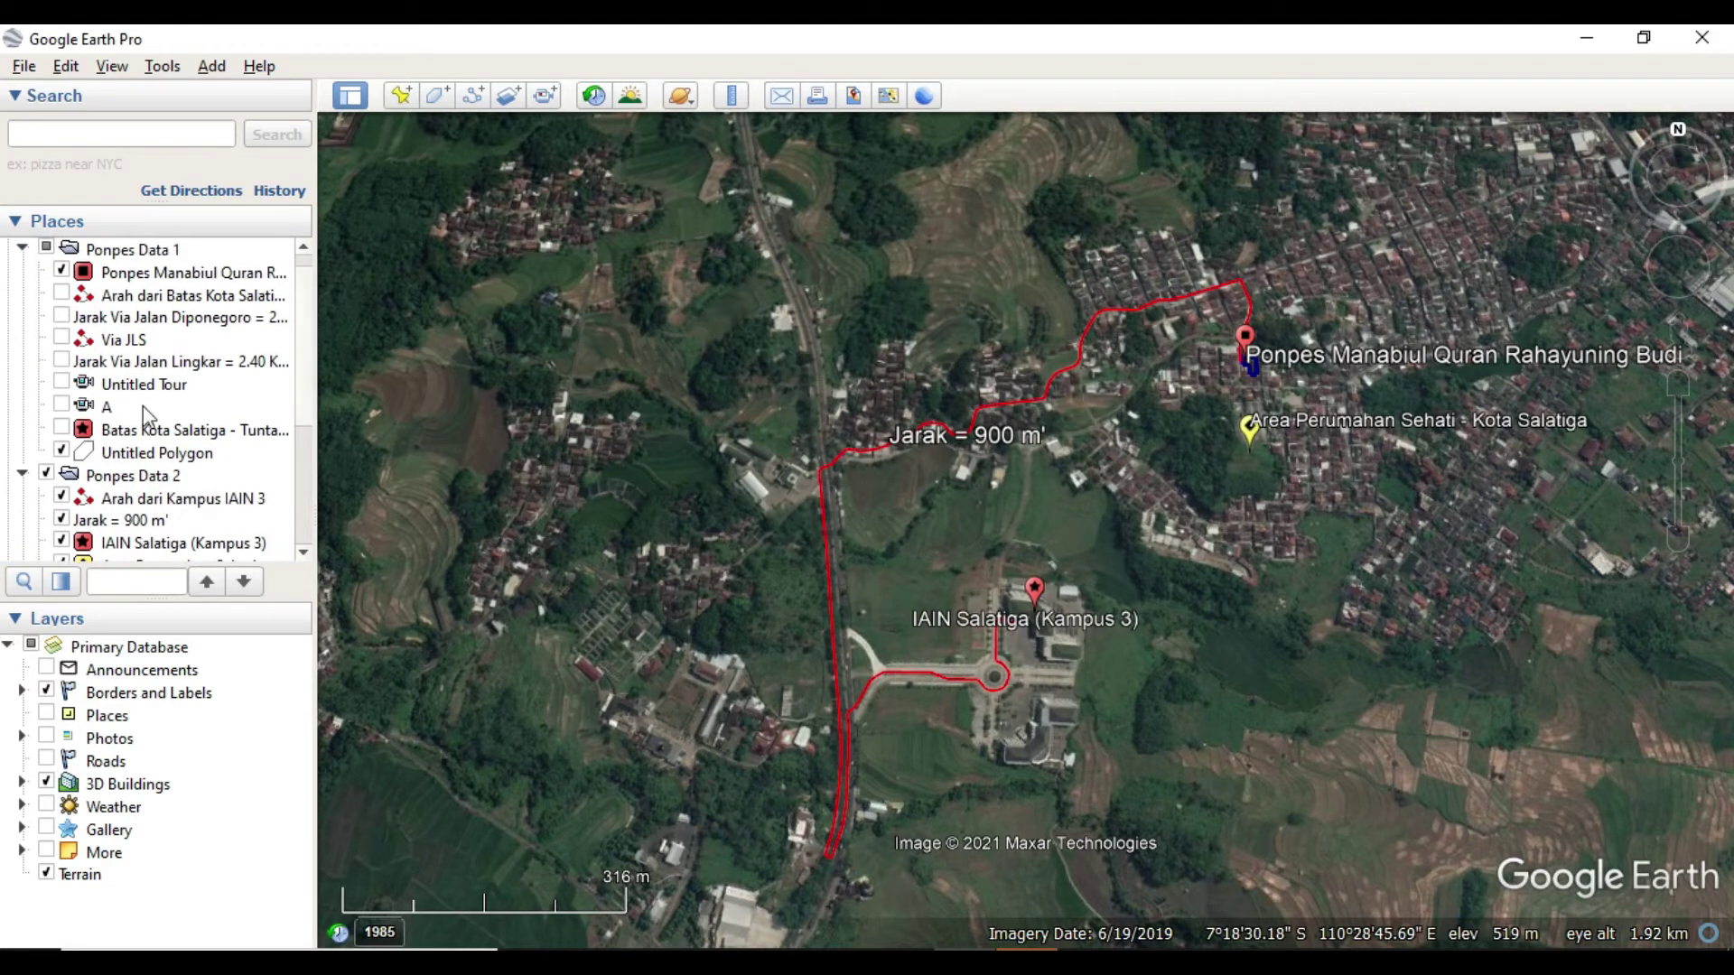
left_click(83, 453)
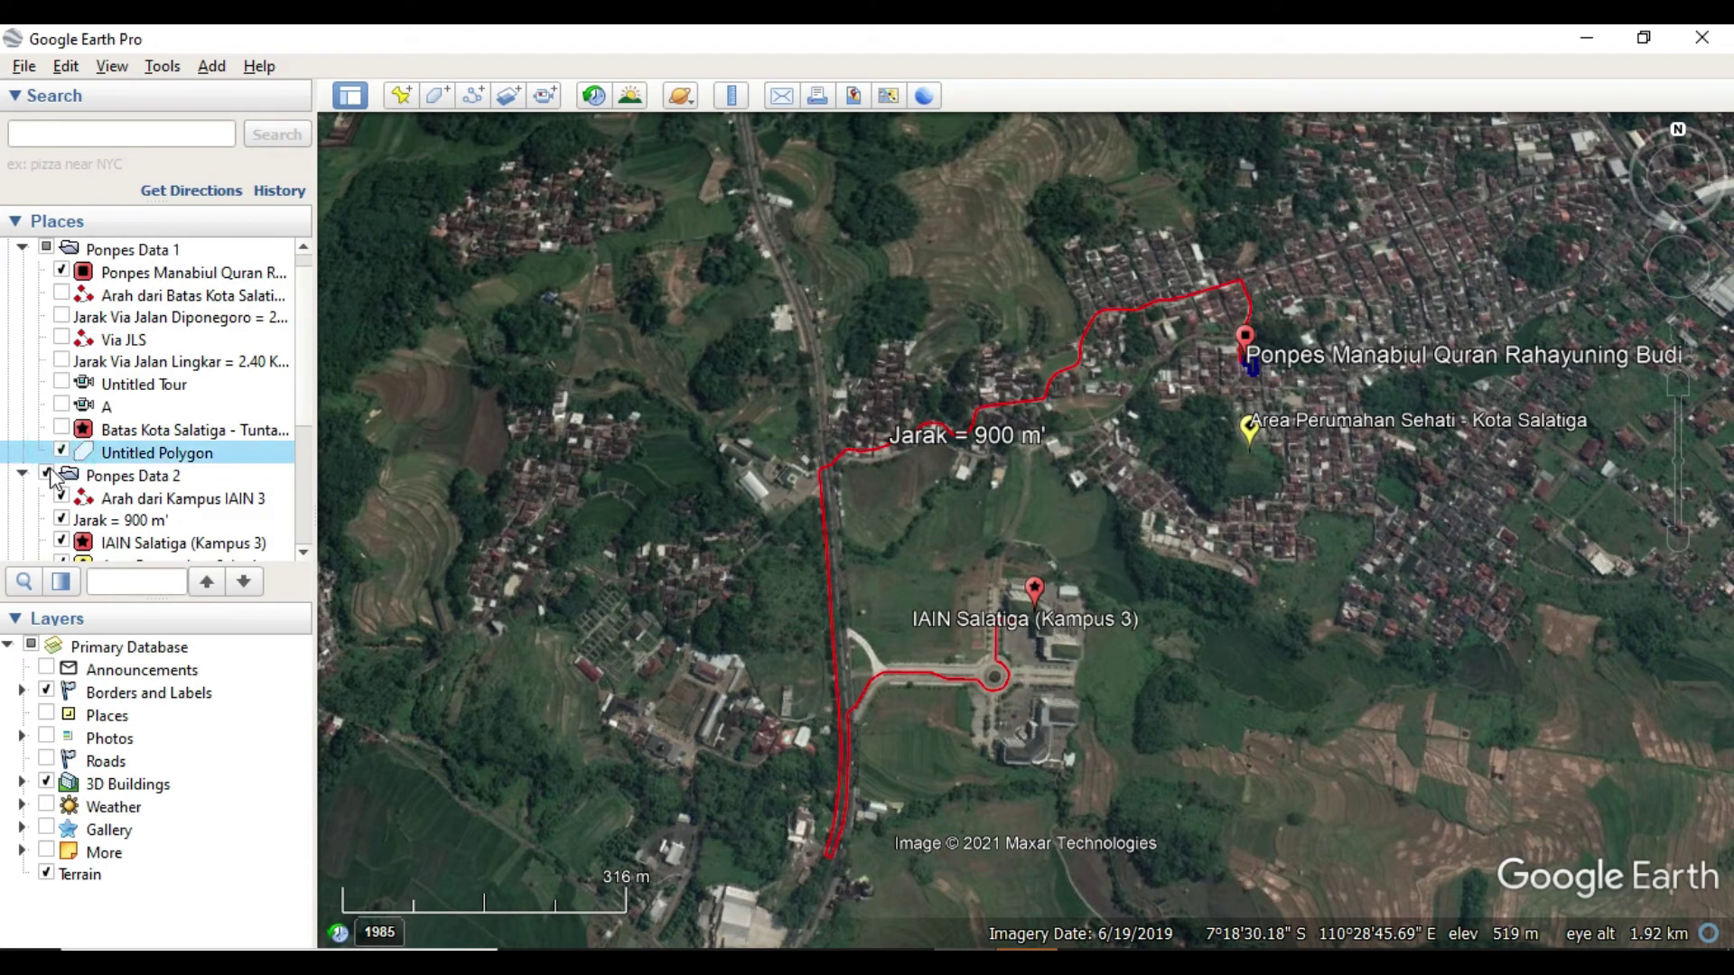
left_click(48, 472)
left_click(61, 452)
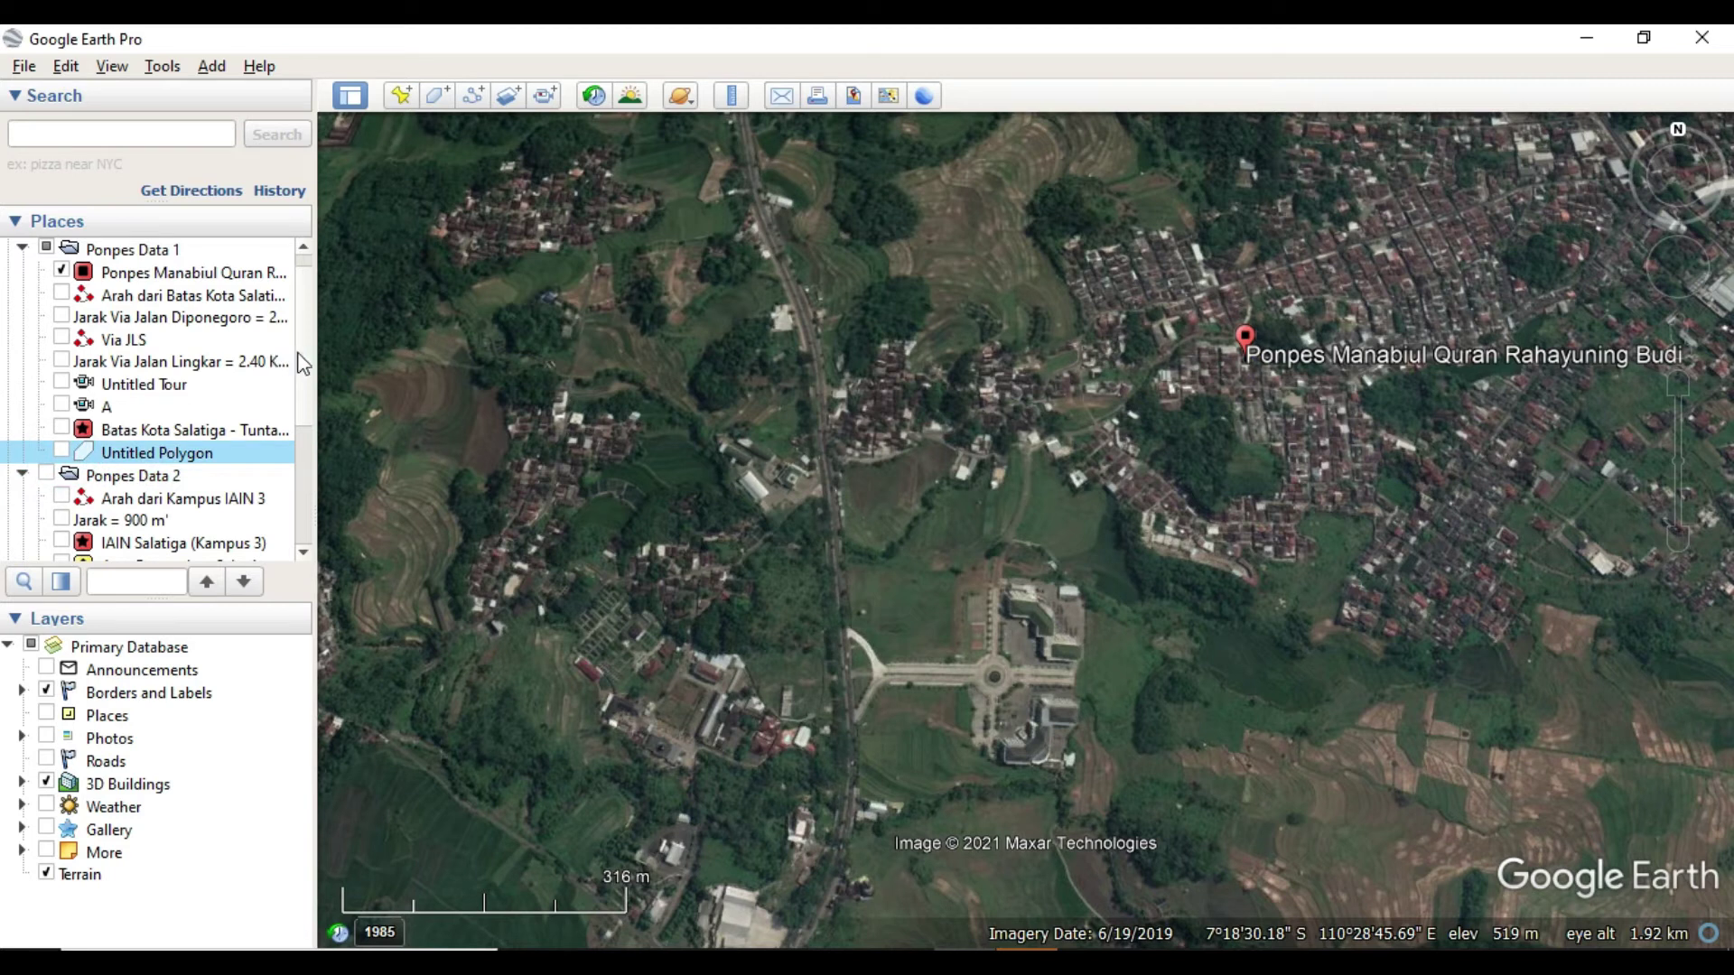
scroll(303, 329, "up", 1)
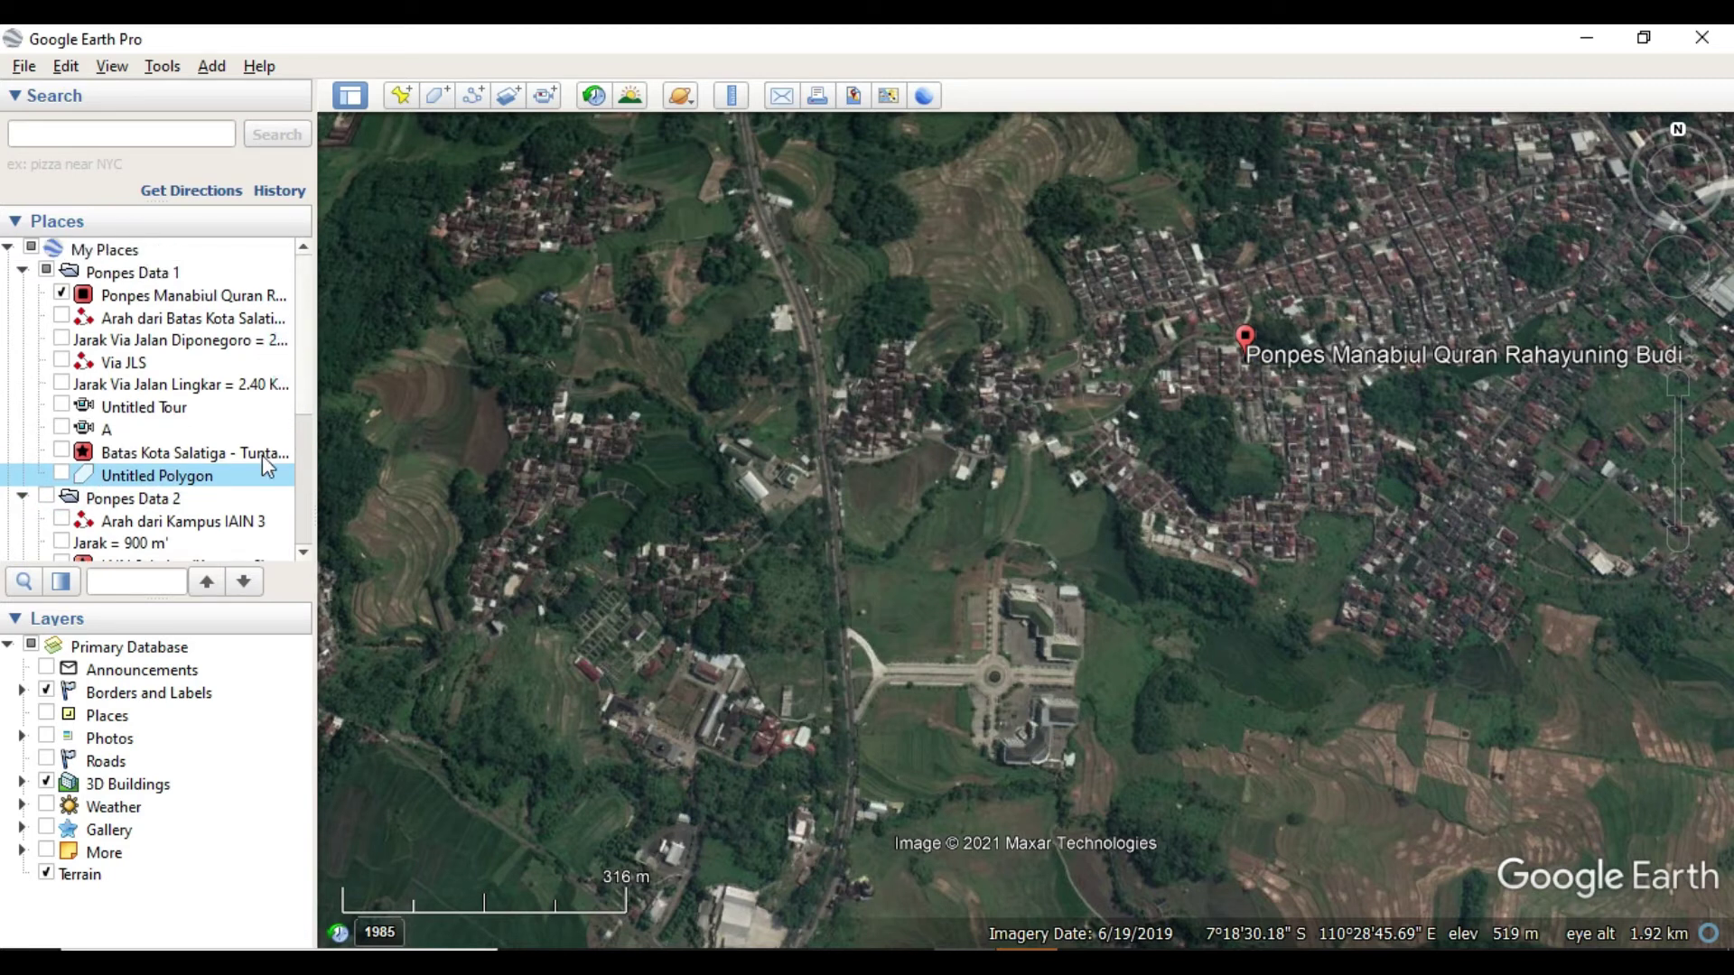
- Open the tour recorder and zoom out to the whole globe as the tour's starting view
left_click(546, 97)
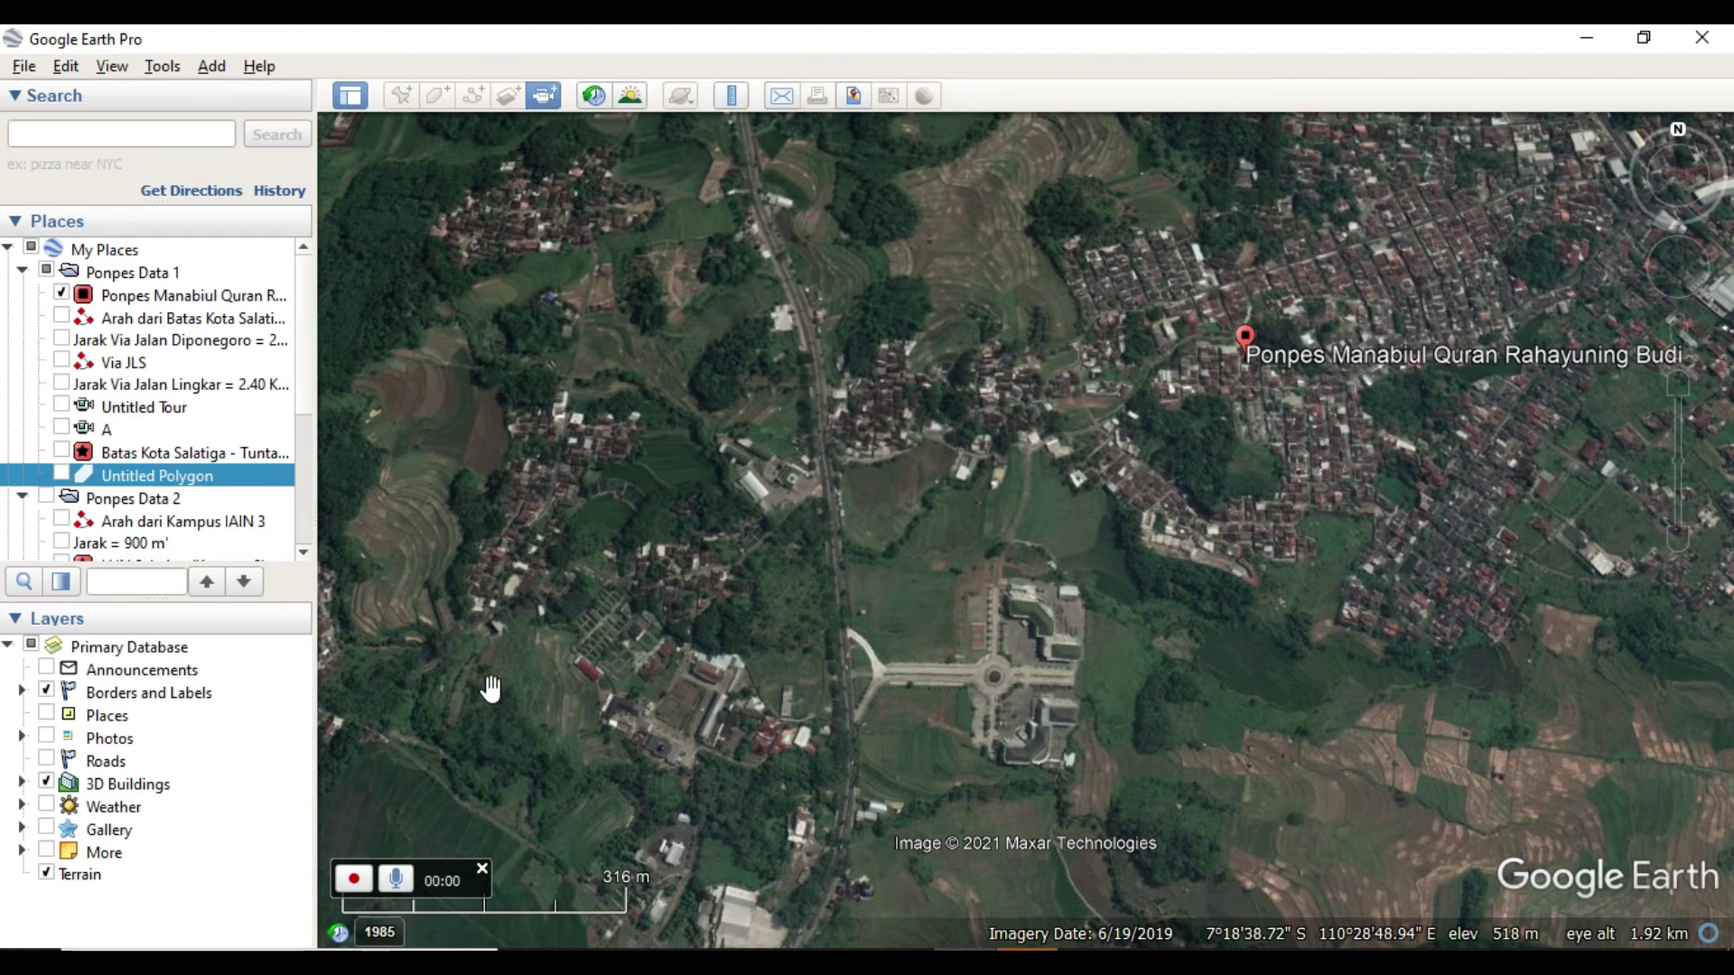
scroll(985, 562, "down", 1)
scroll(985, 562, "down", 6)
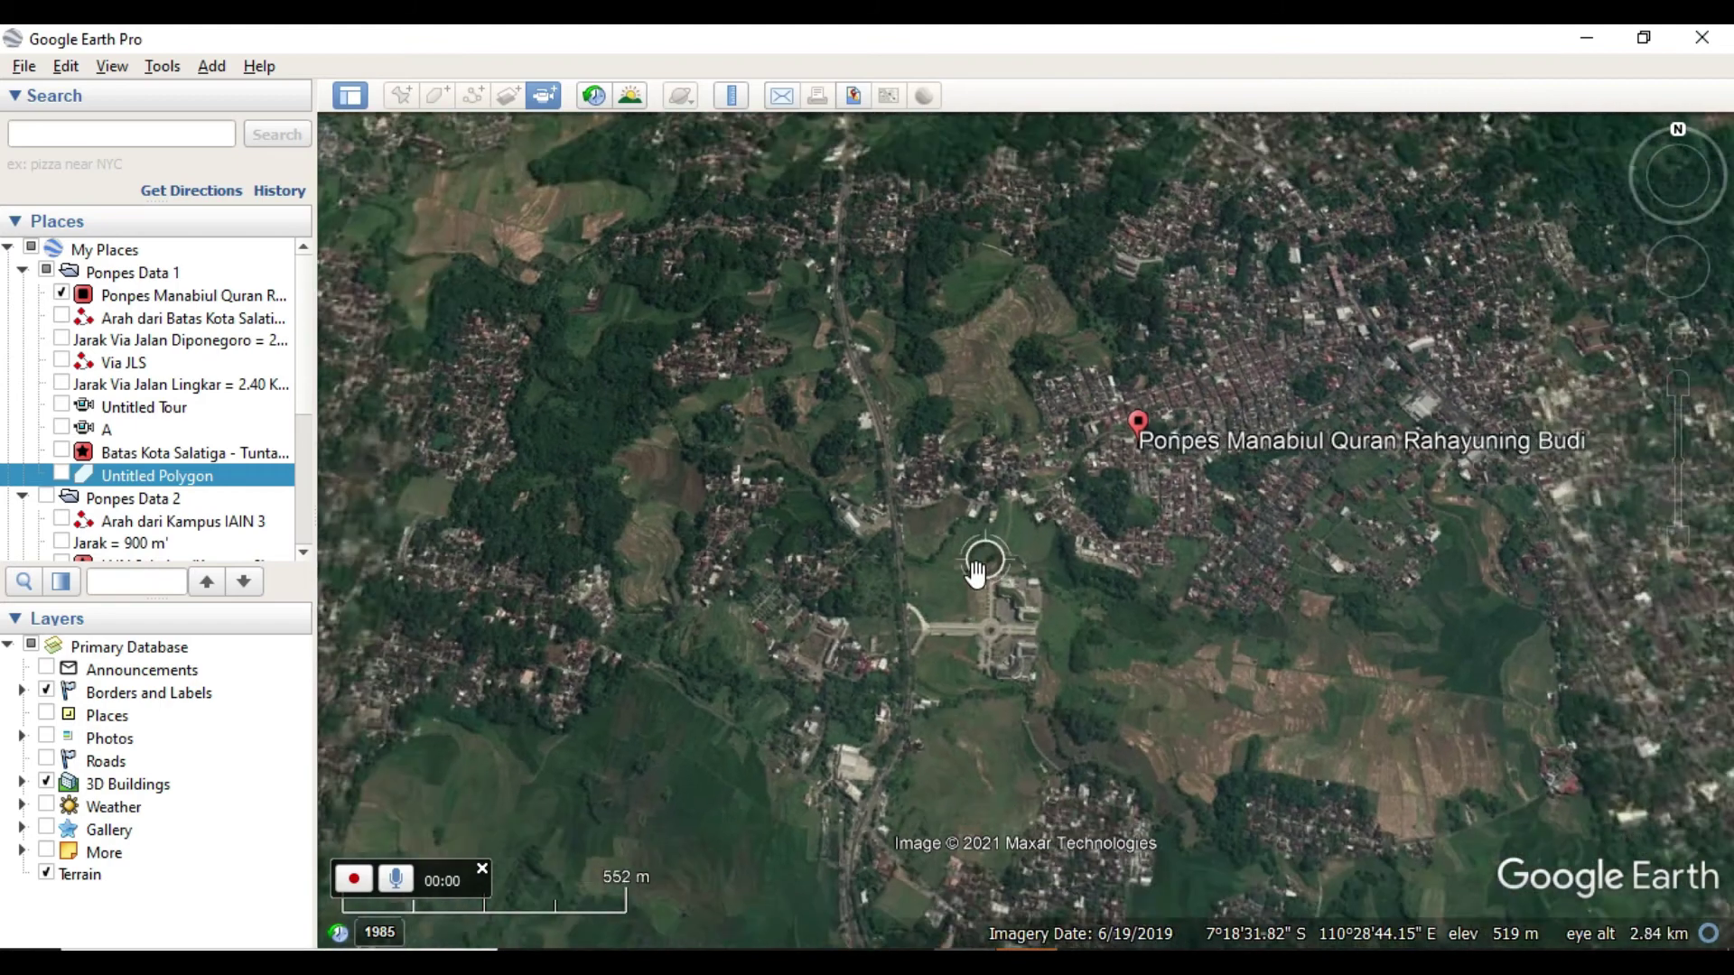
scroll(942, 542, "down", 6)
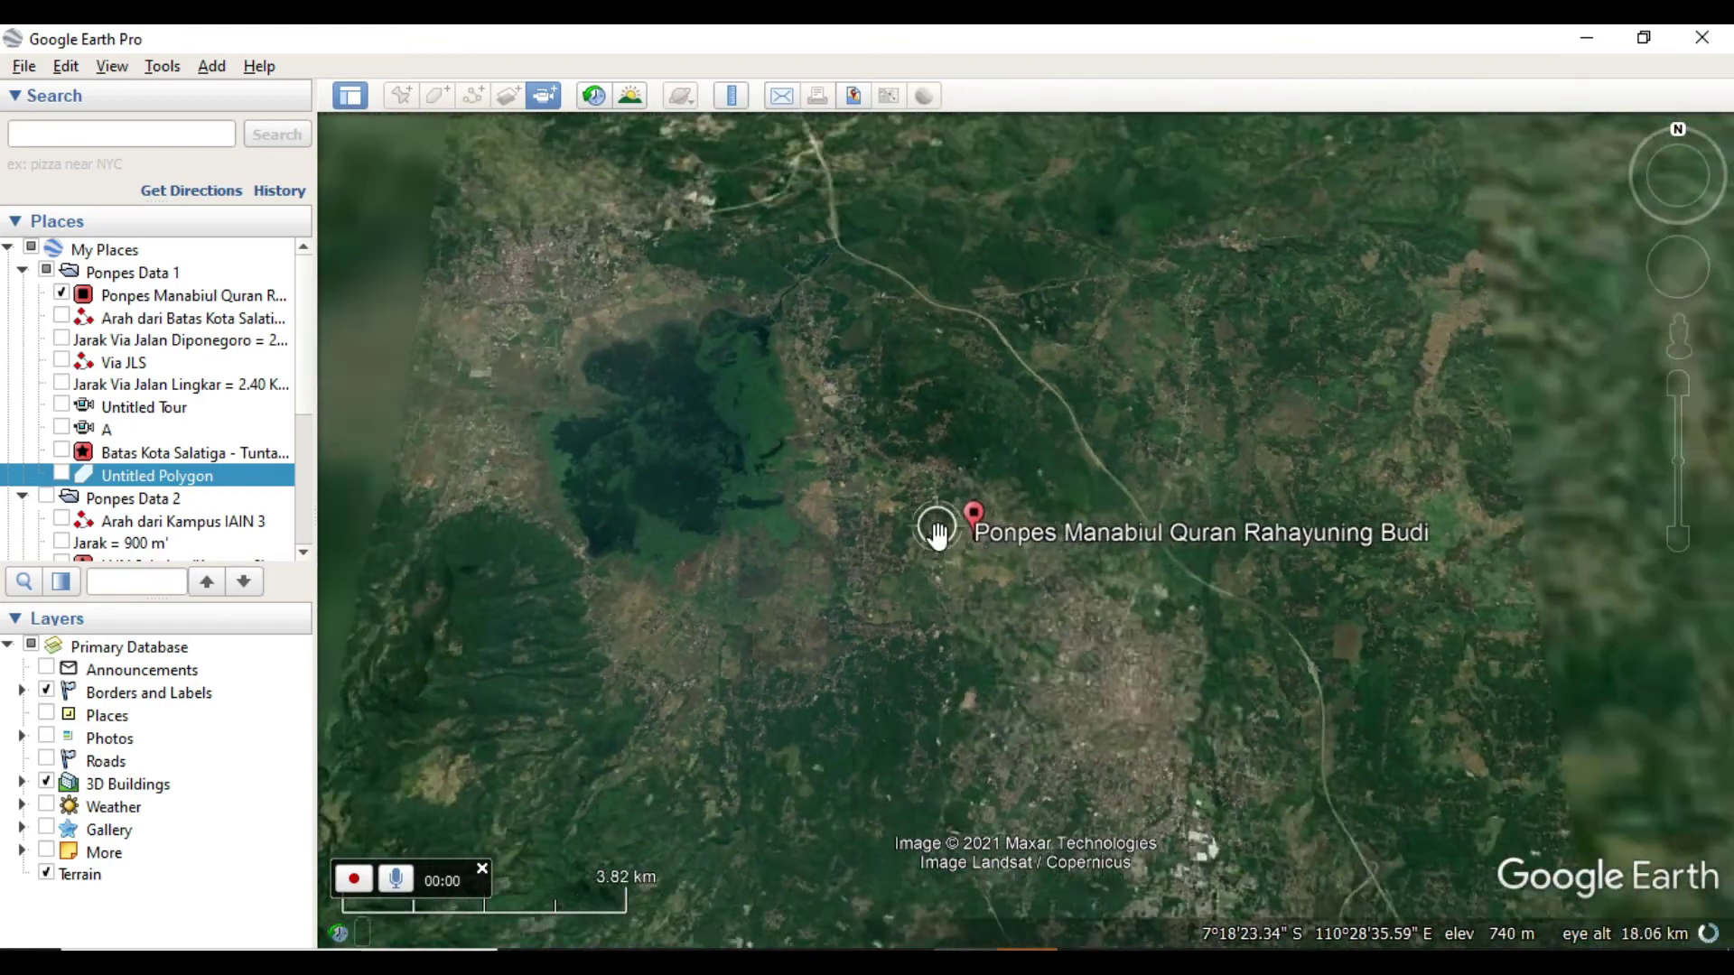
scroll(939, 535, "down", 5)
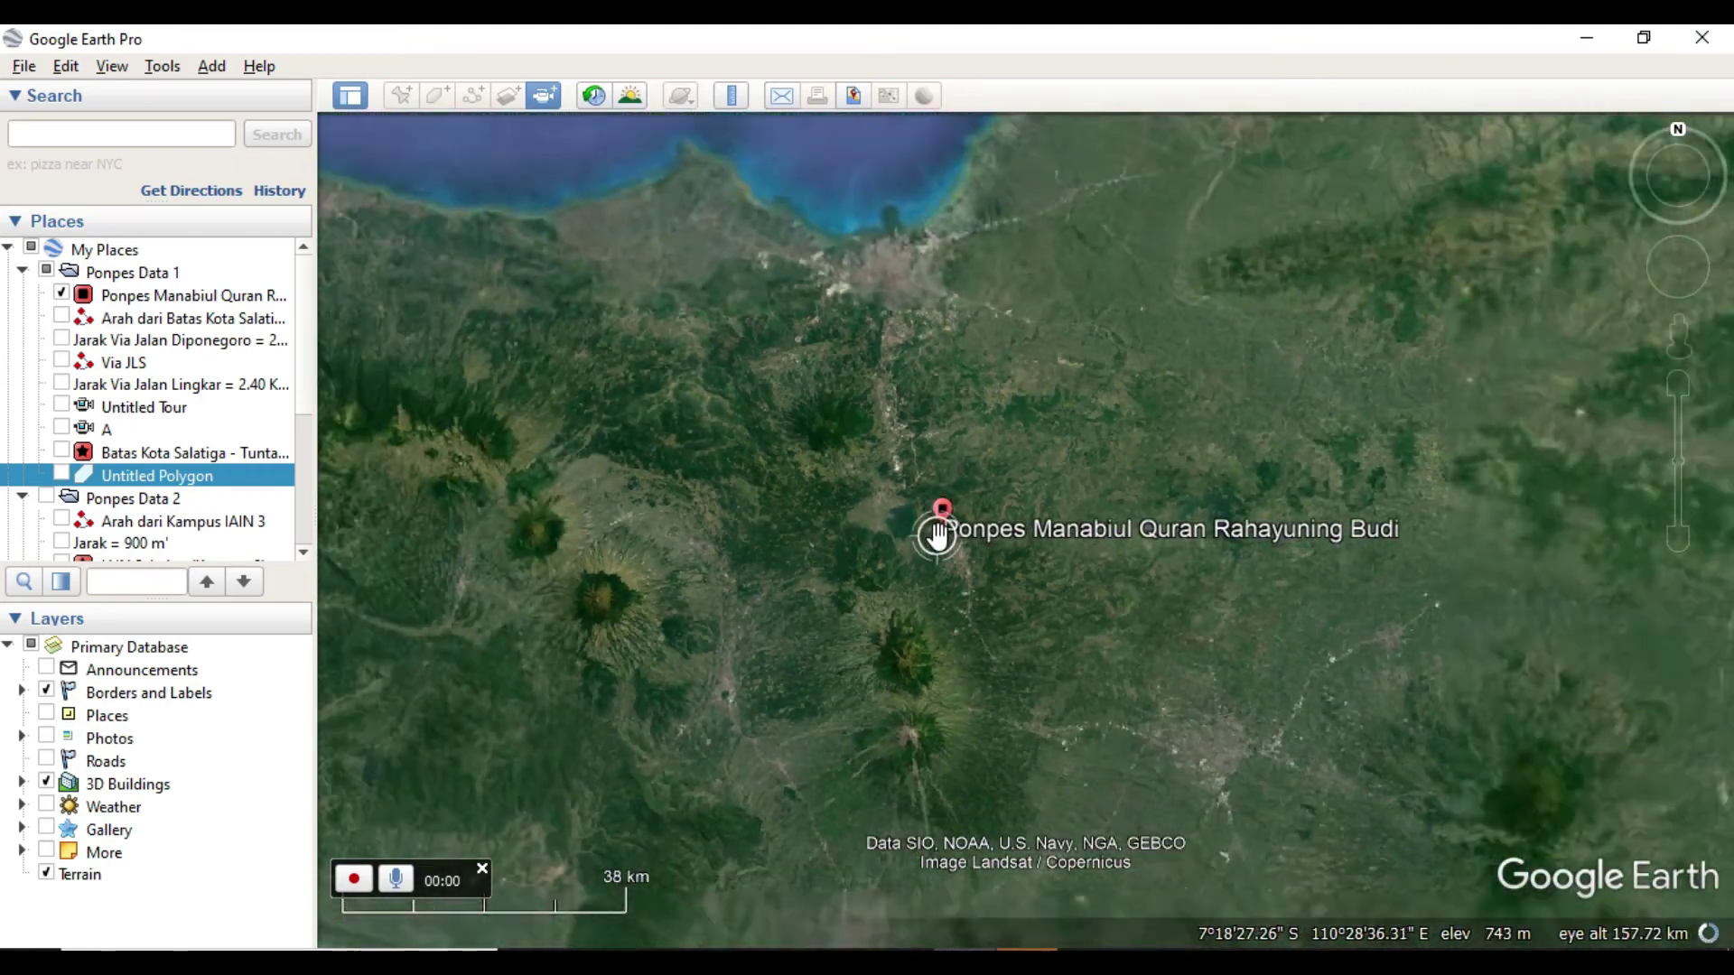
scroll(939, 535, "down", 5)
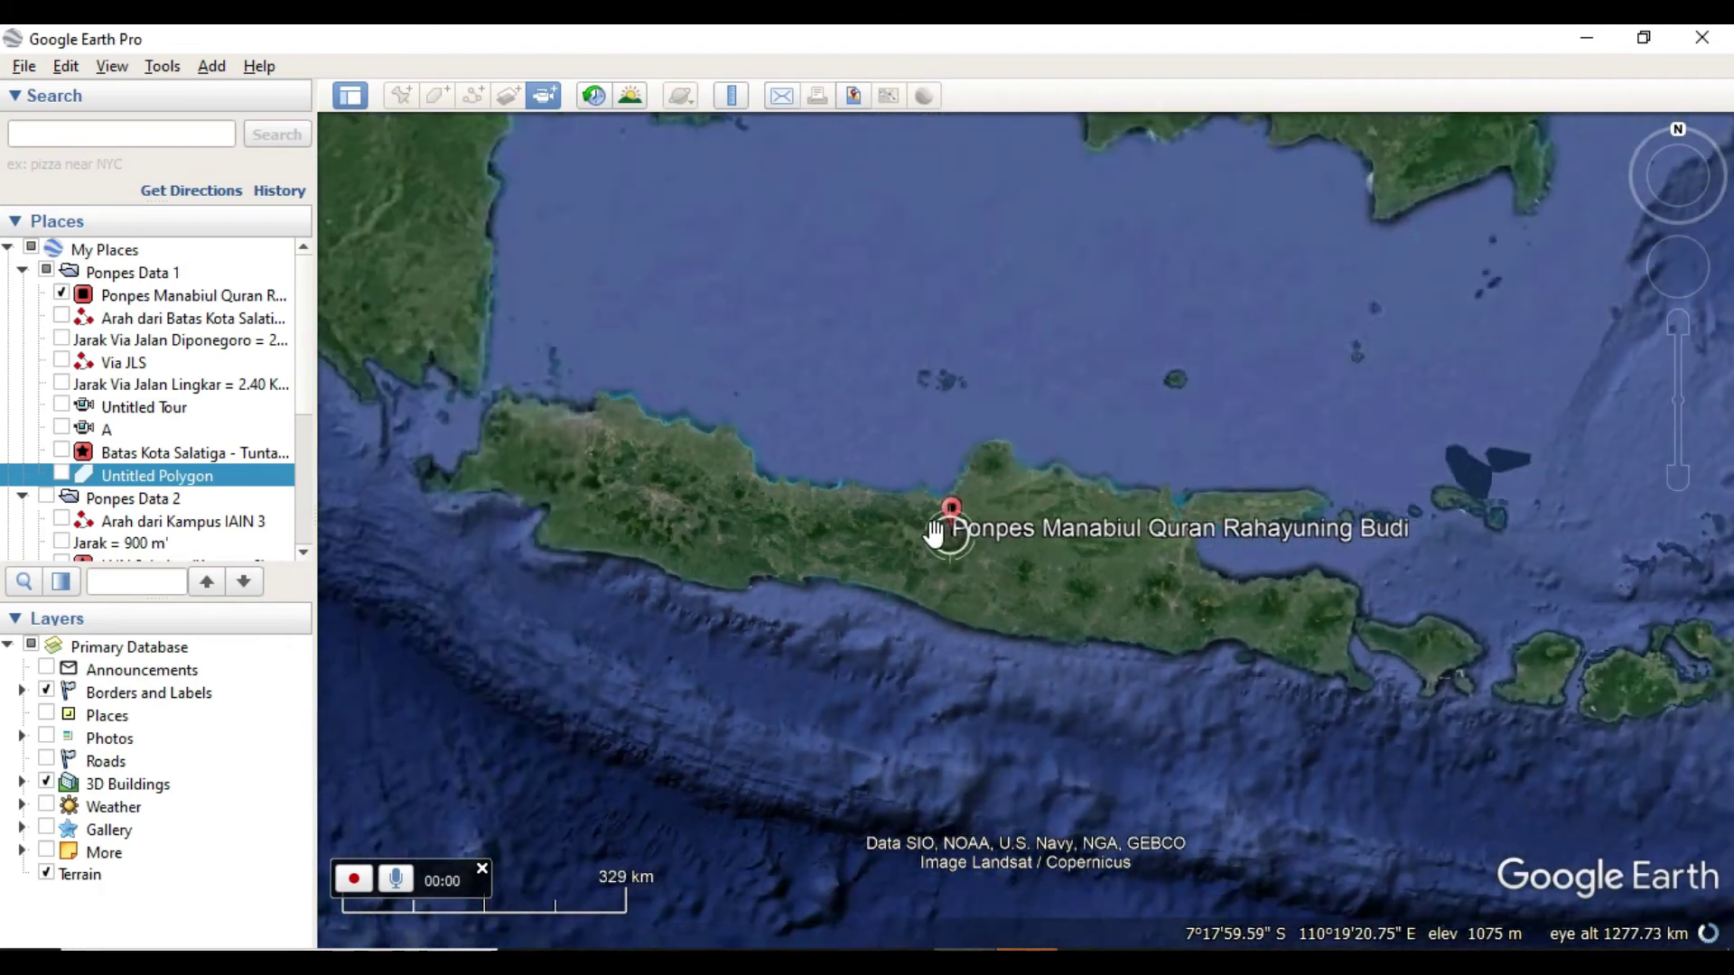
scroll(931, 531, "down", 5)
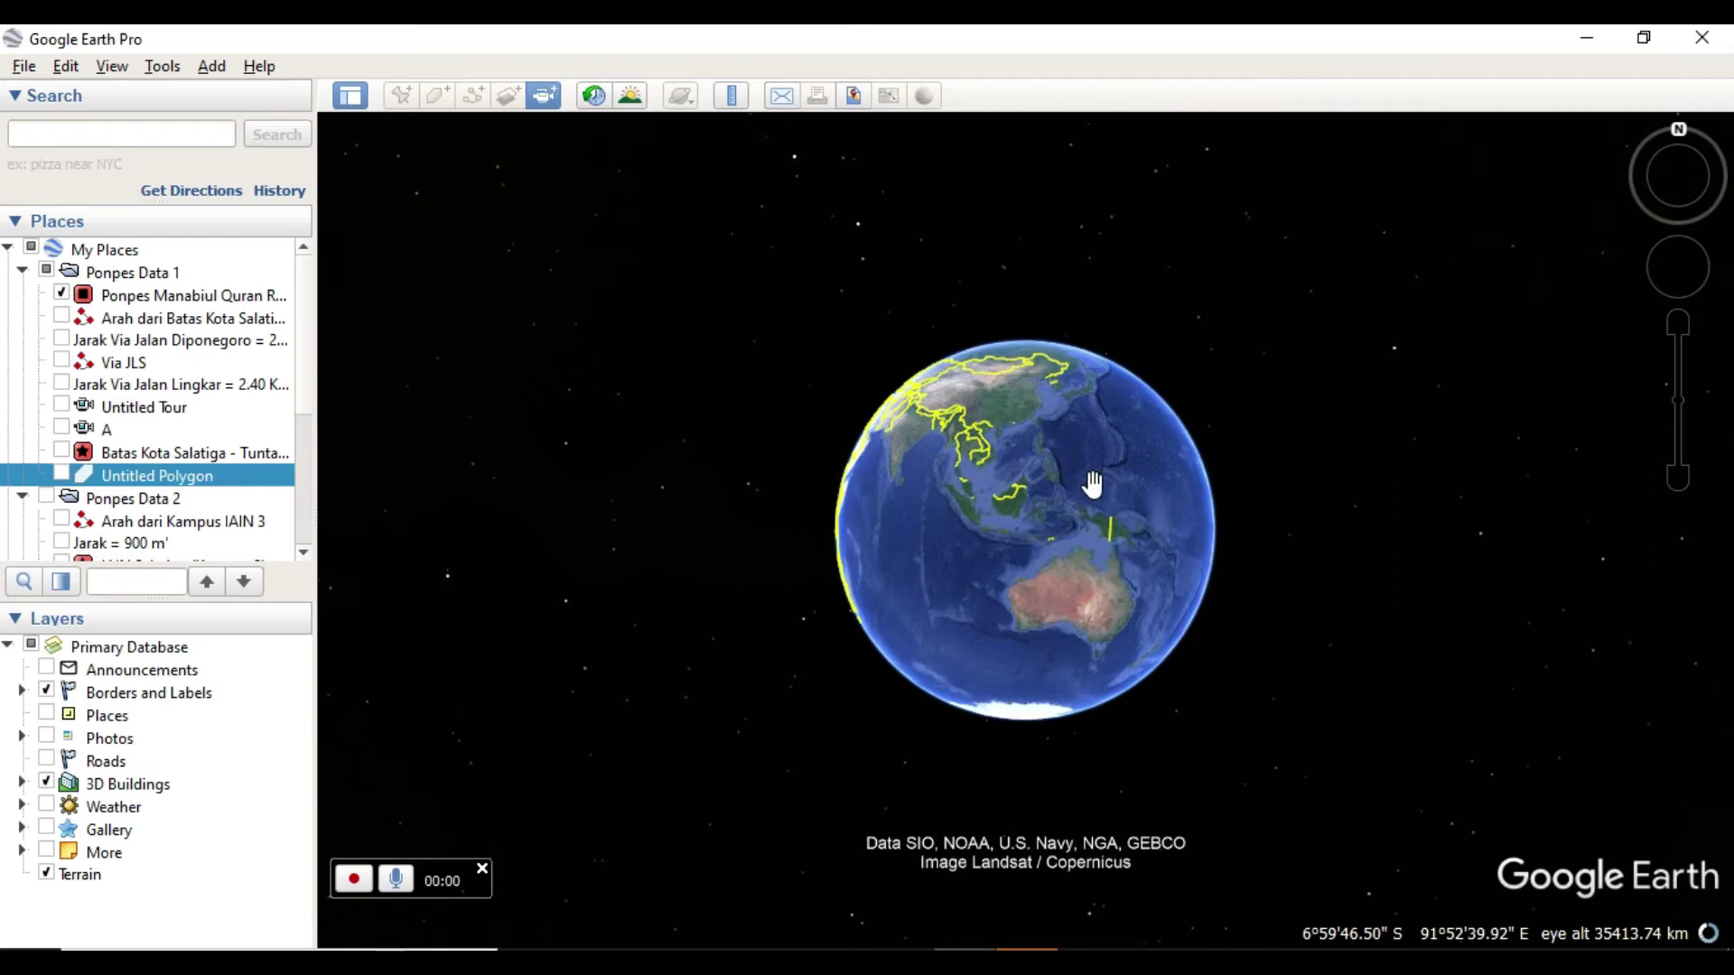
mouse_move(1713, 120)
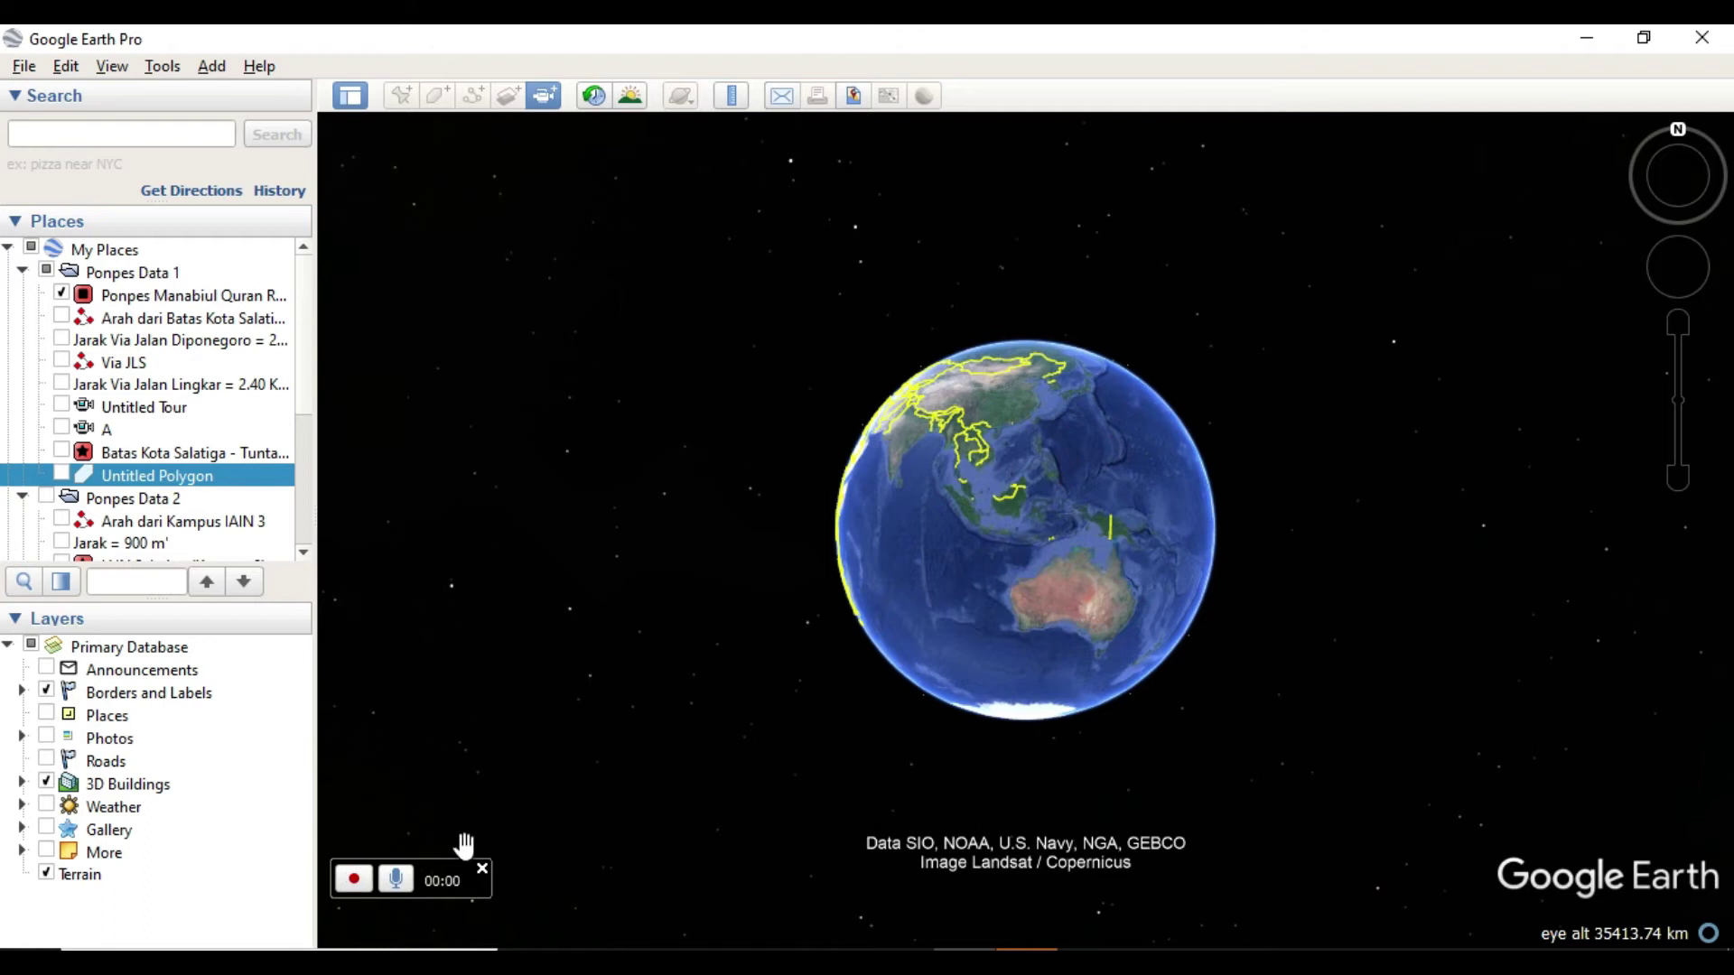
- Start recording the tour and fly to the Ponpes Manabiul Quran placemark in Ponpes Data 1
left_click(354, 883)
double_click(219, 294)
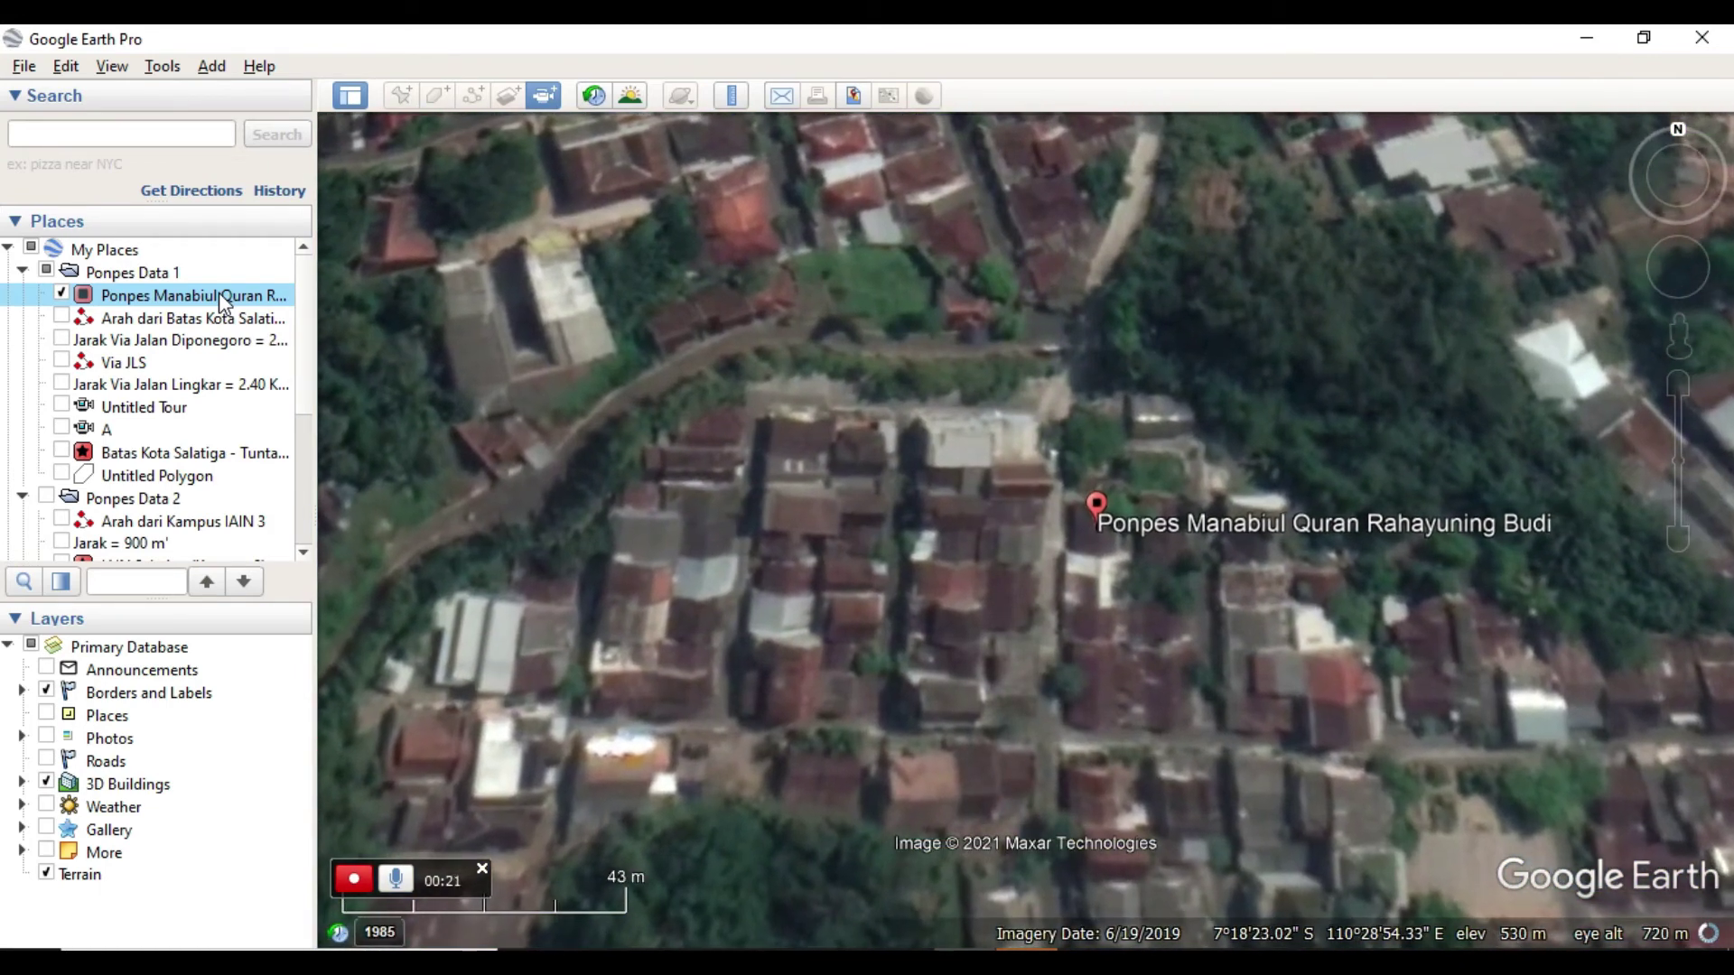
left_click_drag(221, 296, 265, 359)
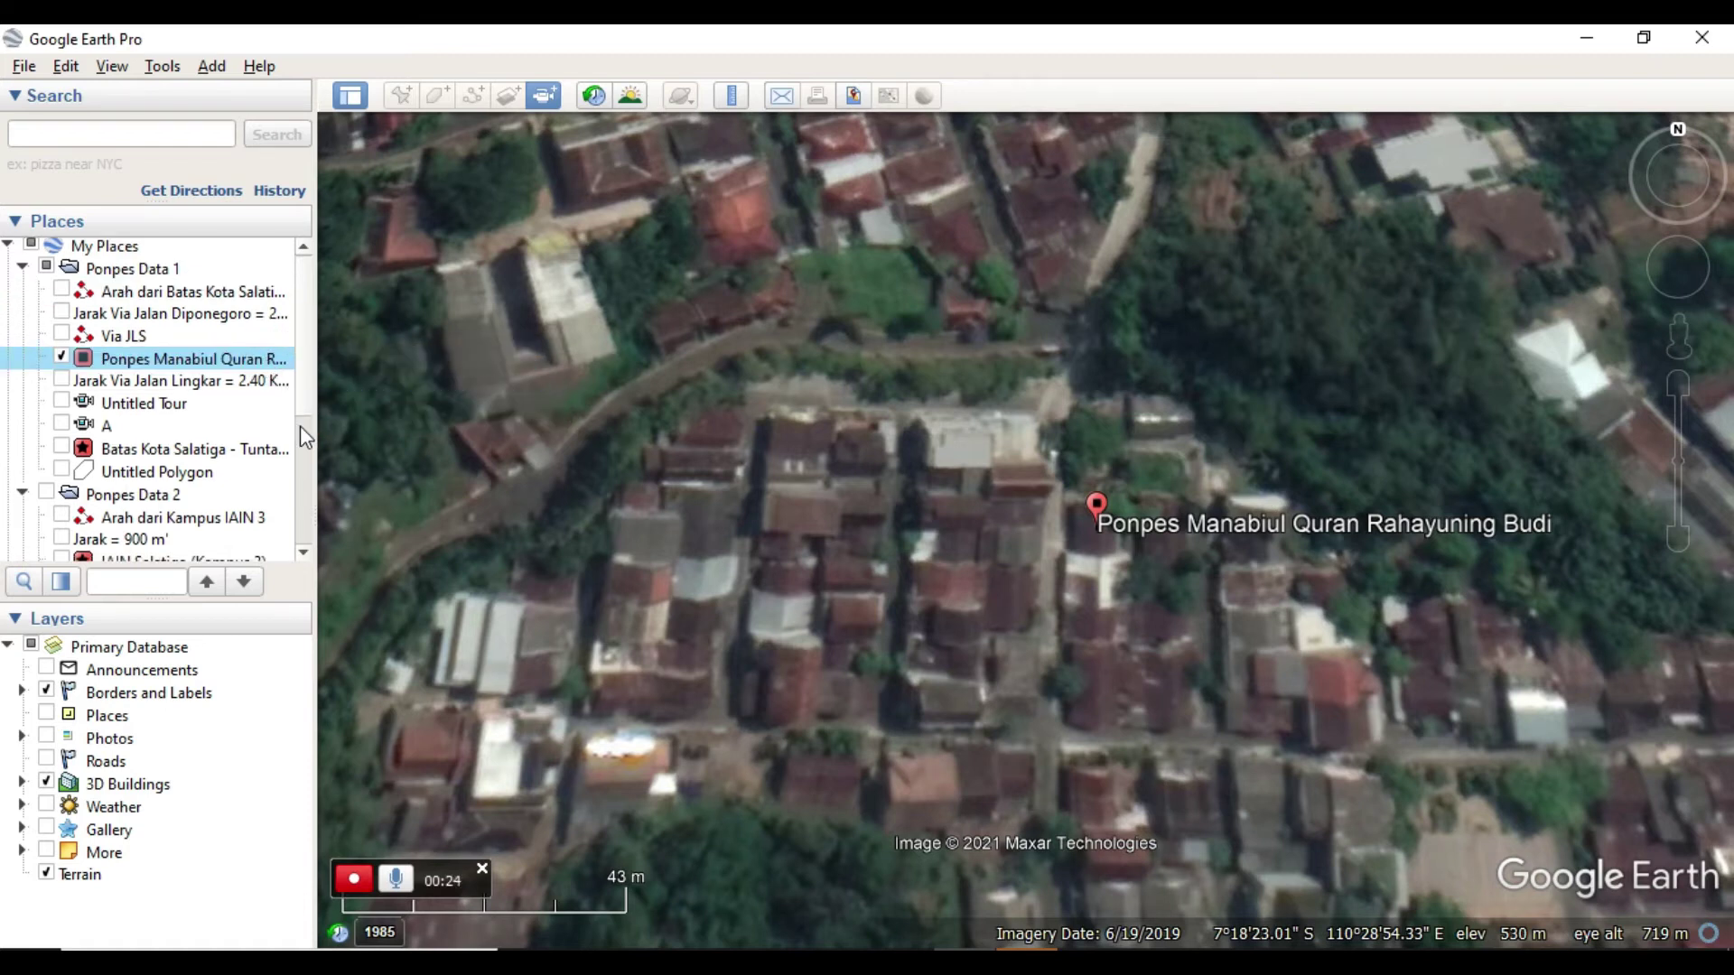
- Fly to the unnamed saved item in Ponpes Data 2 and show all of that folder's contents on the map
left_click_drag(302, 398, 299, 502)
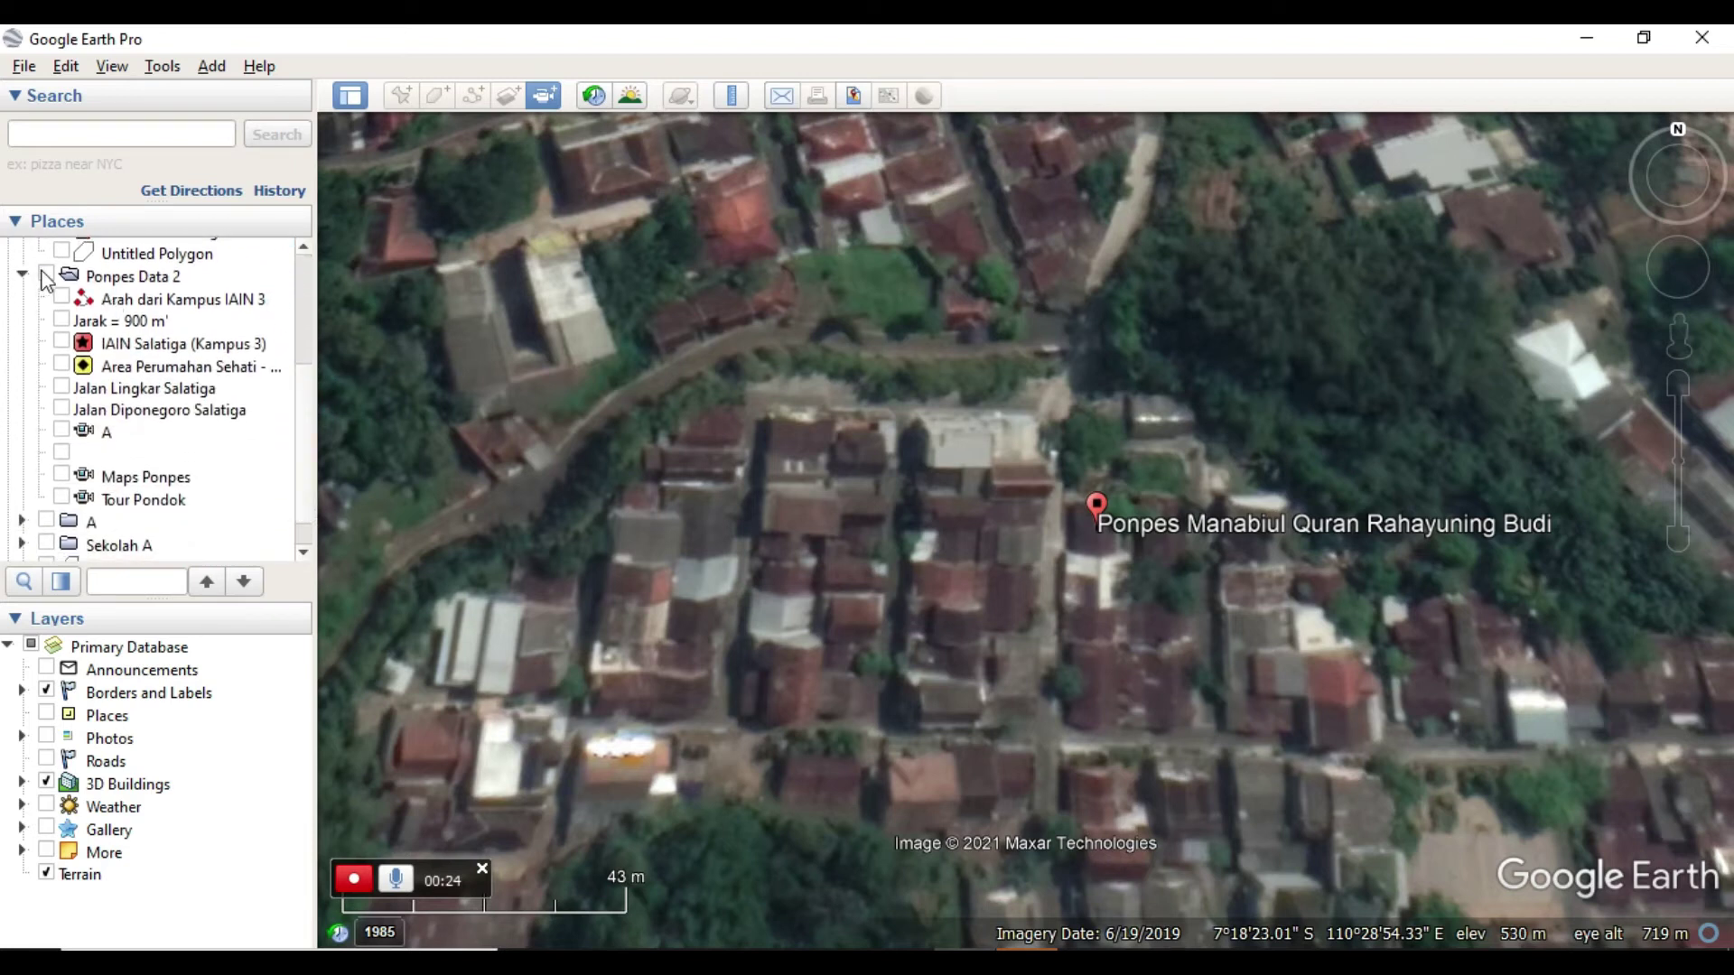
double_click(89, 453)
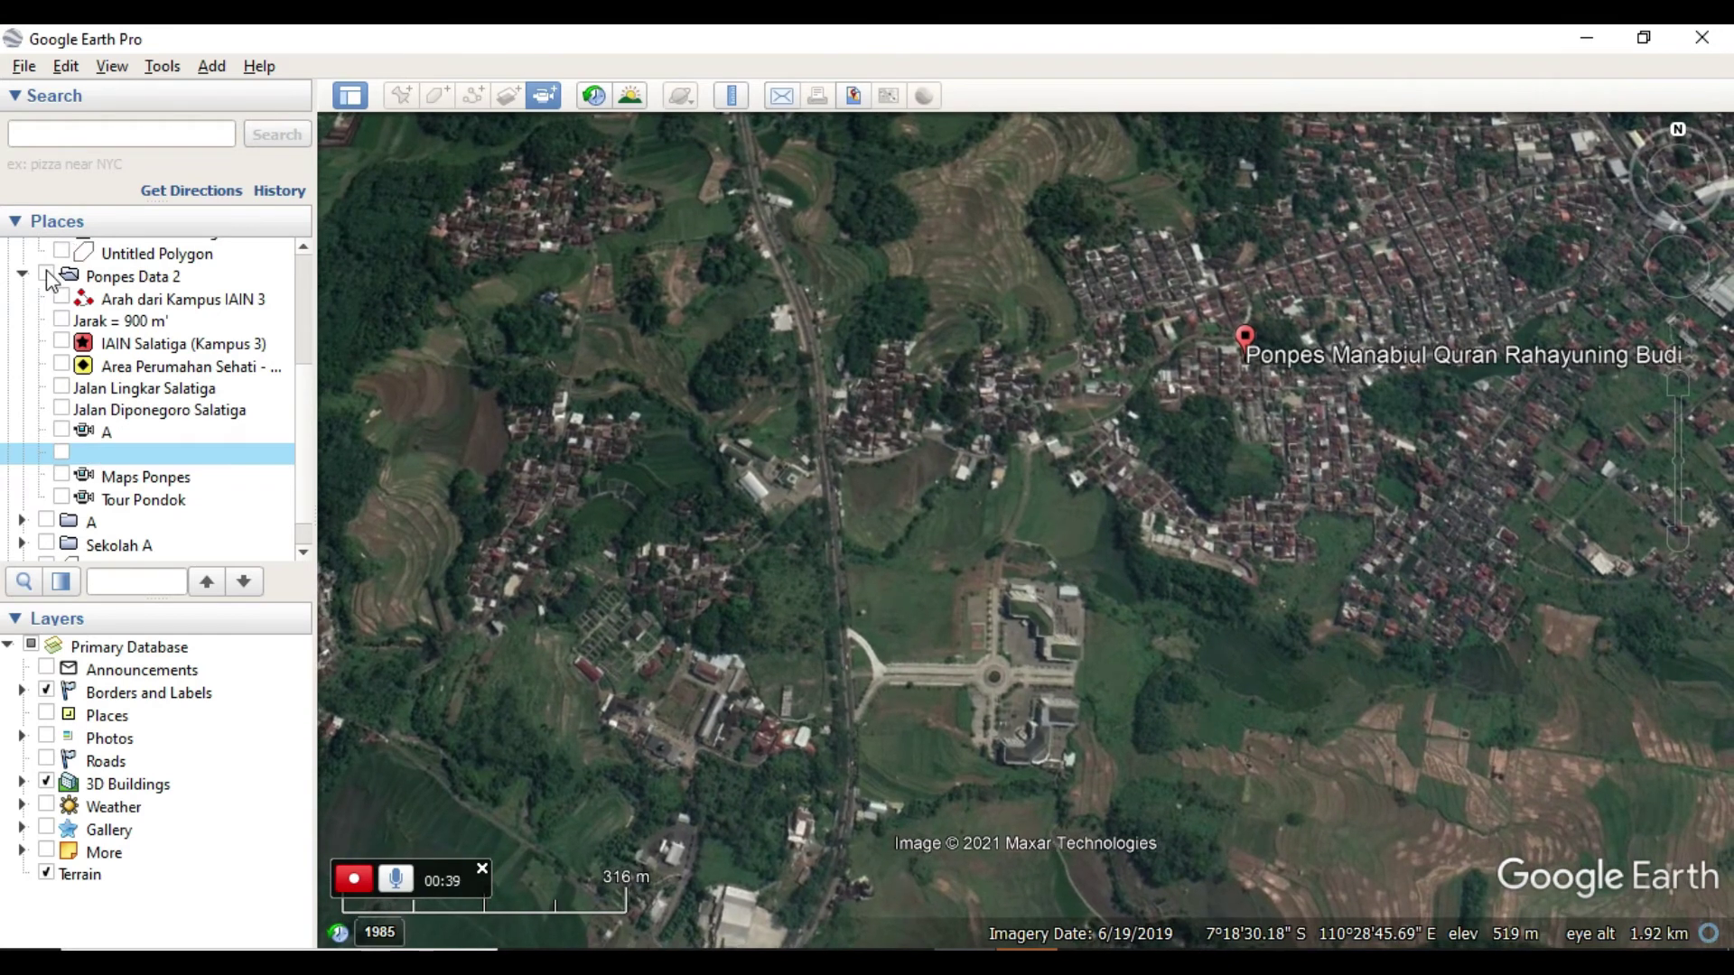
left_click(46, 272)
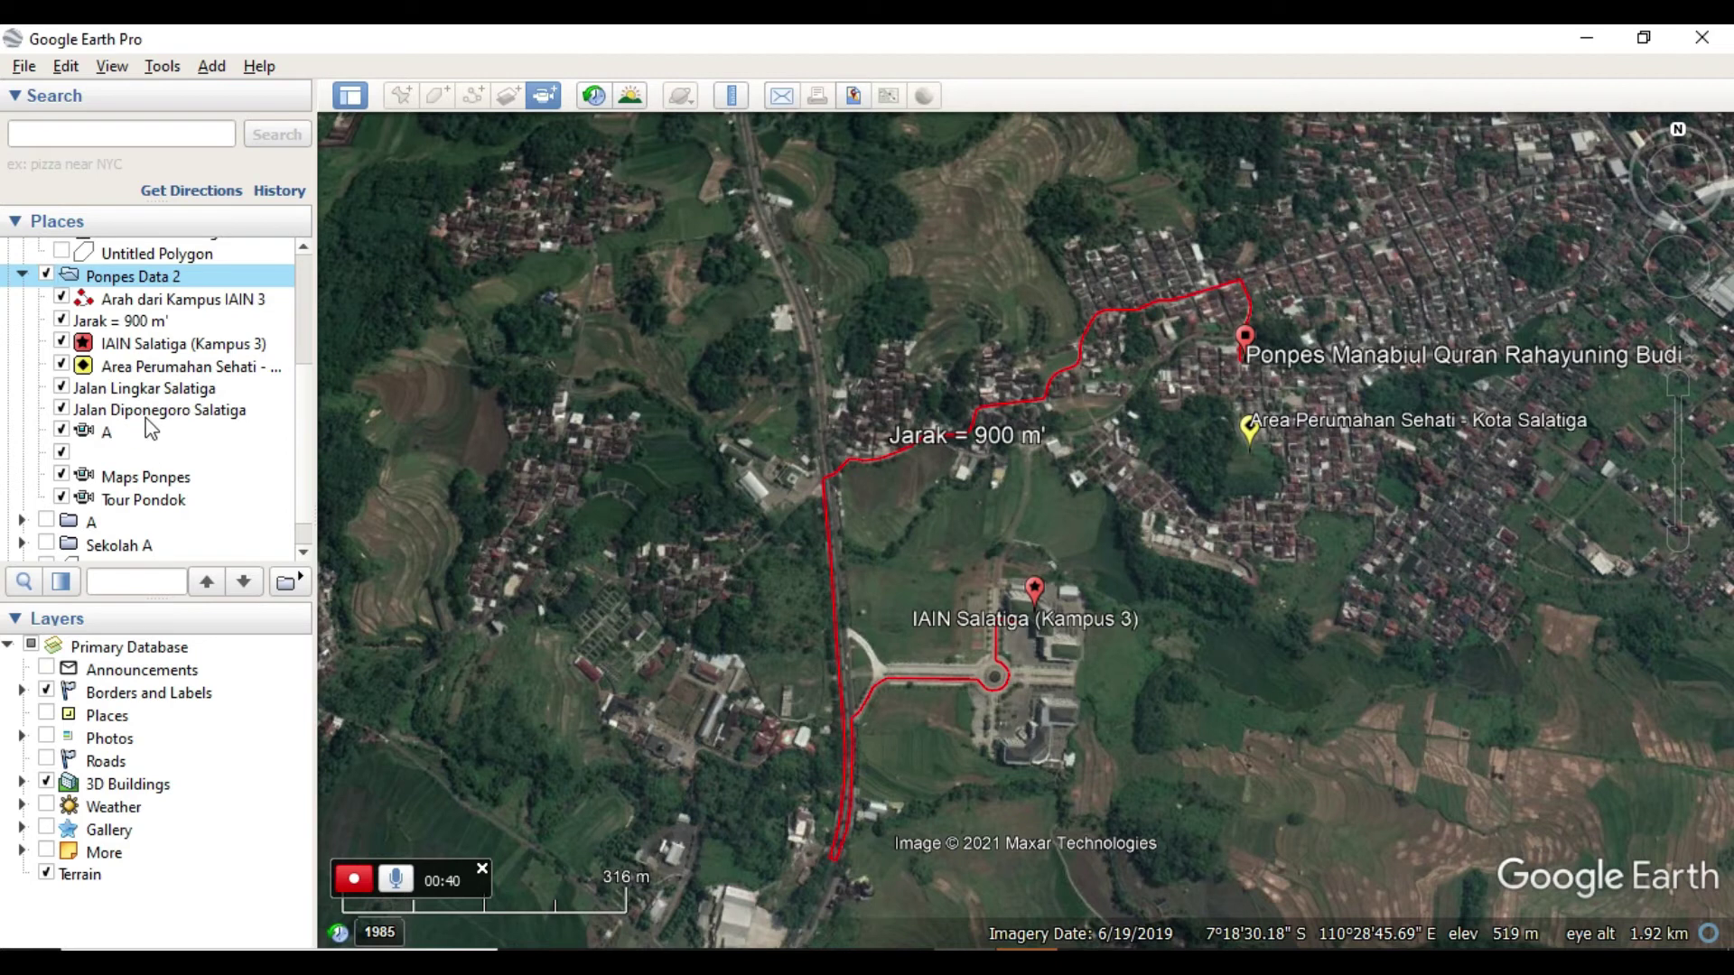
- Play the tour along the Arah dari Kampus IAIN 3 path and fly back to the Ponpes Manabiul Quran placemark
double_click(162, 300)
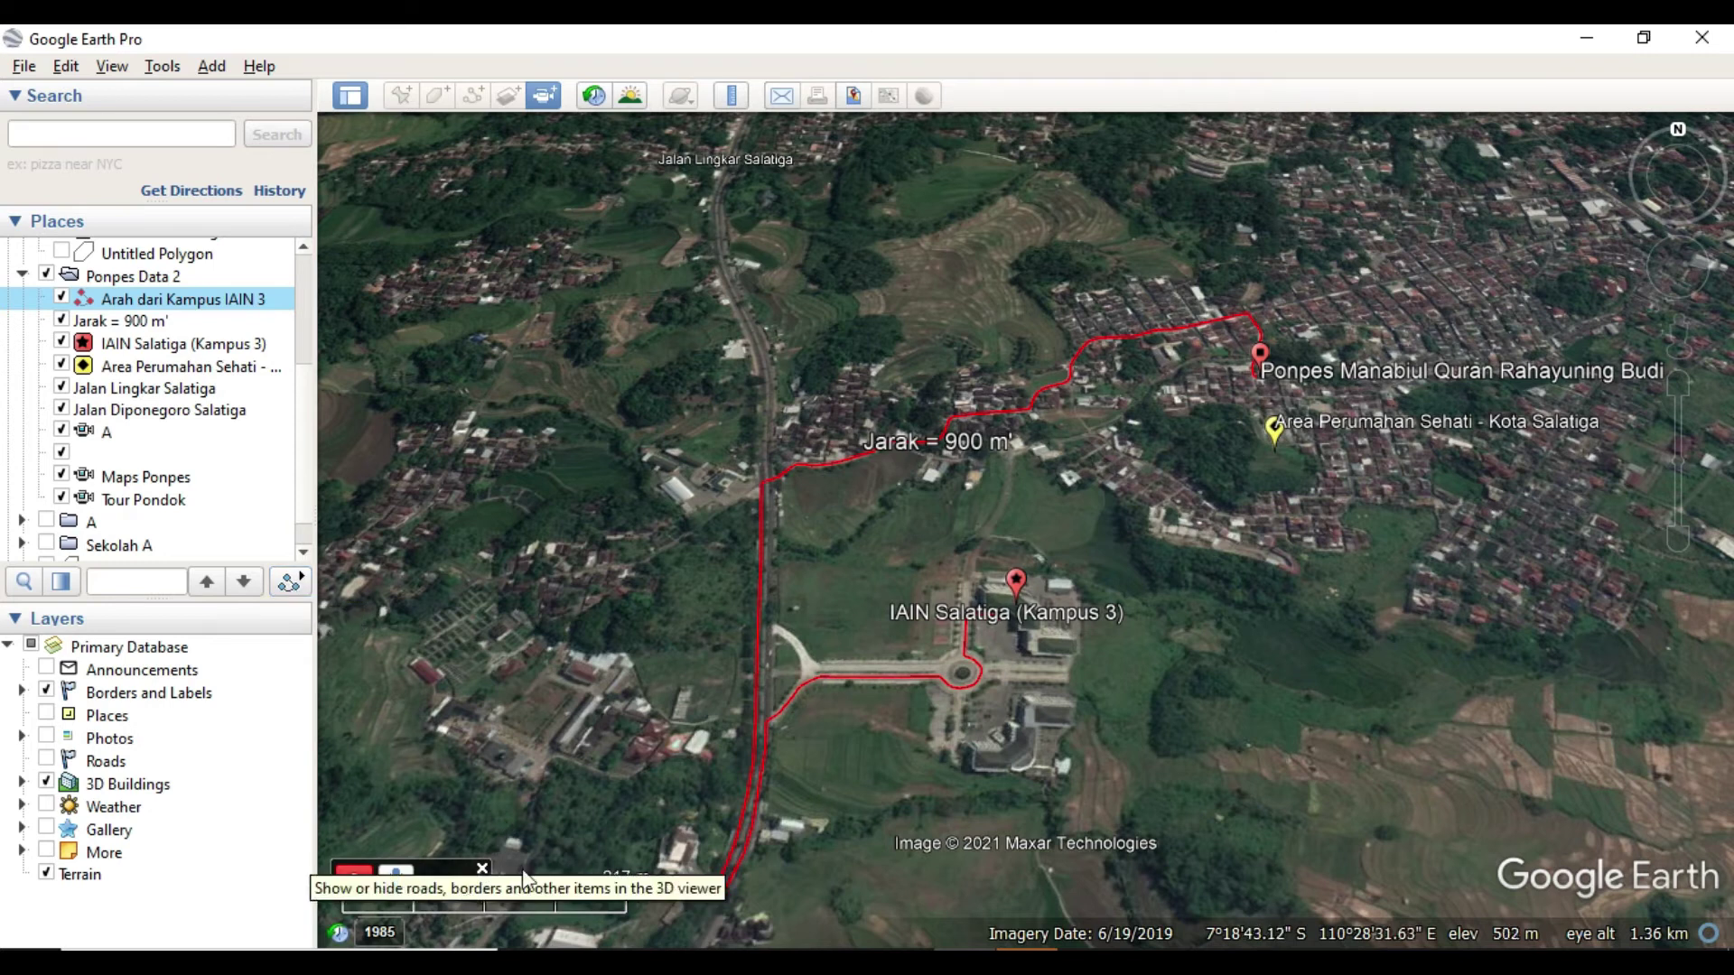
left_click(296, 585)
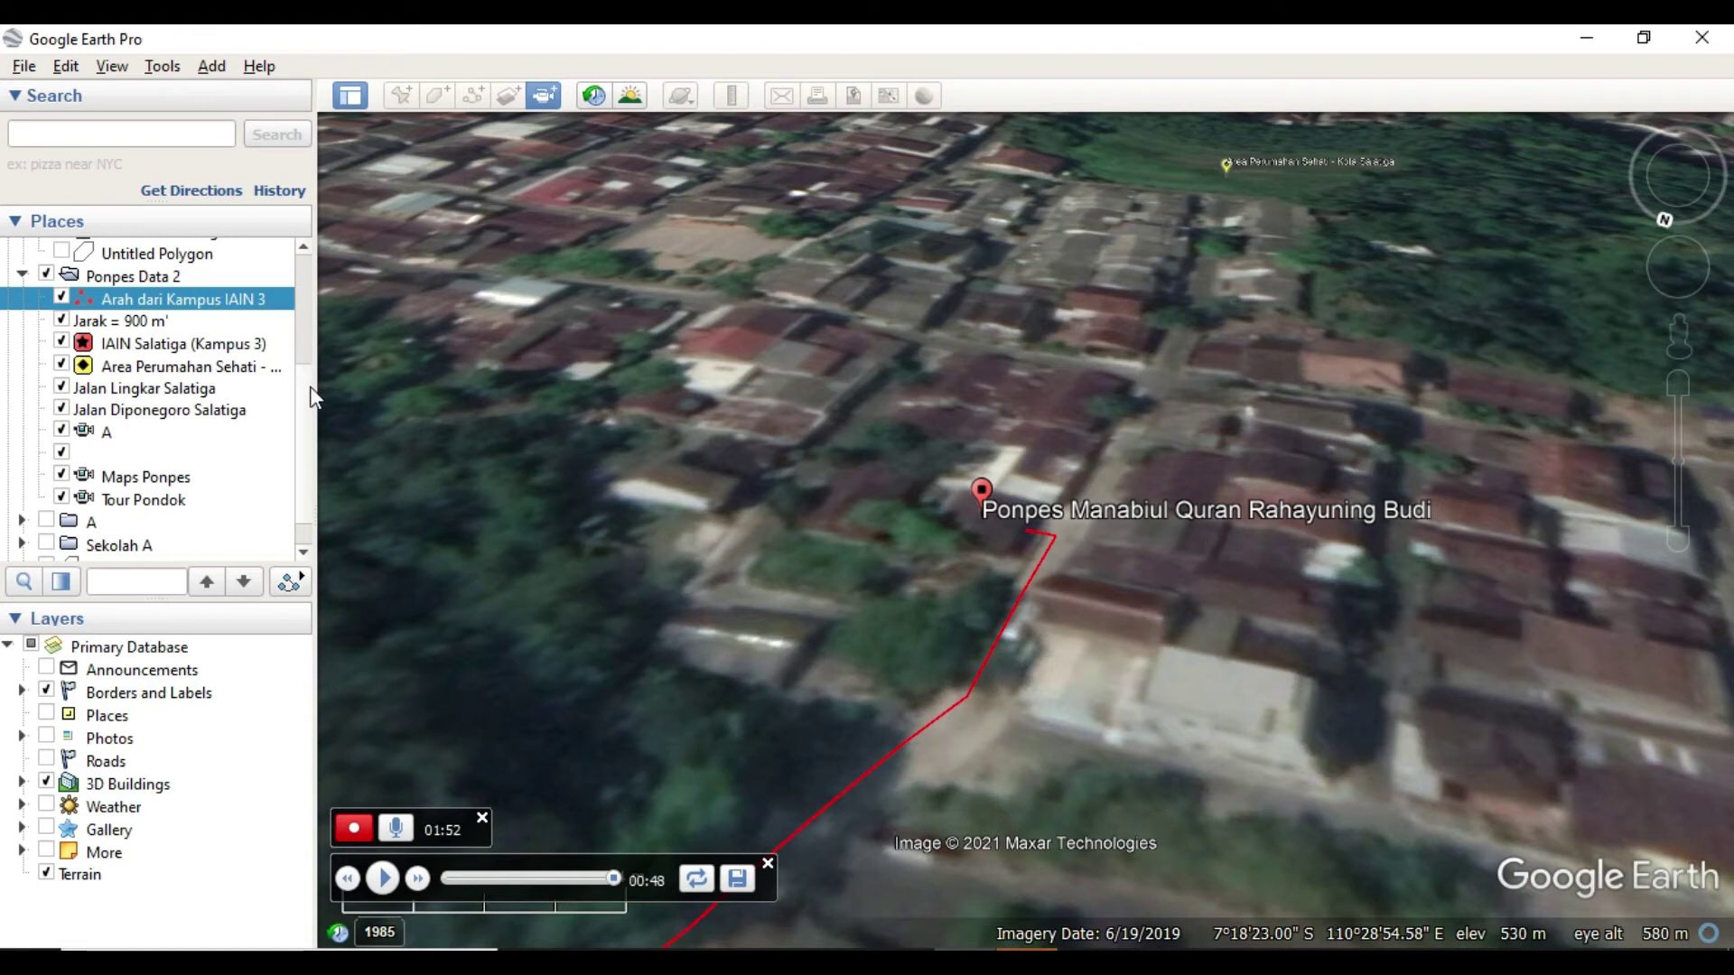
scroll(307, 269, "up", 4)
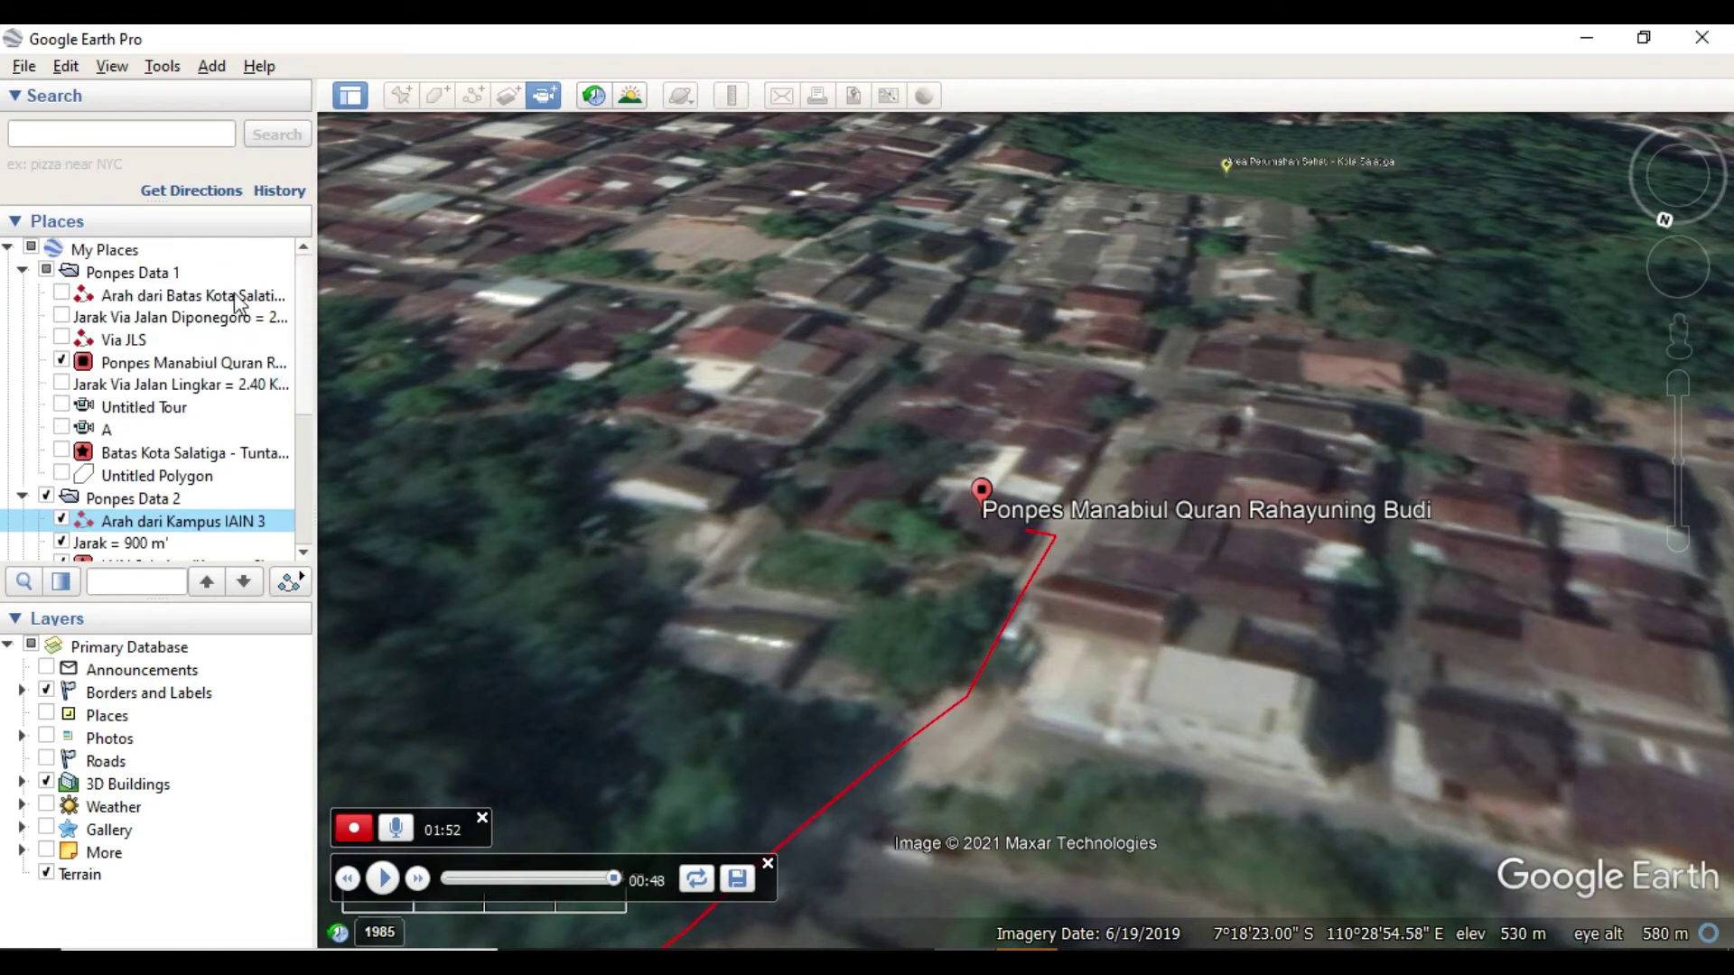
double_click(188, 363)
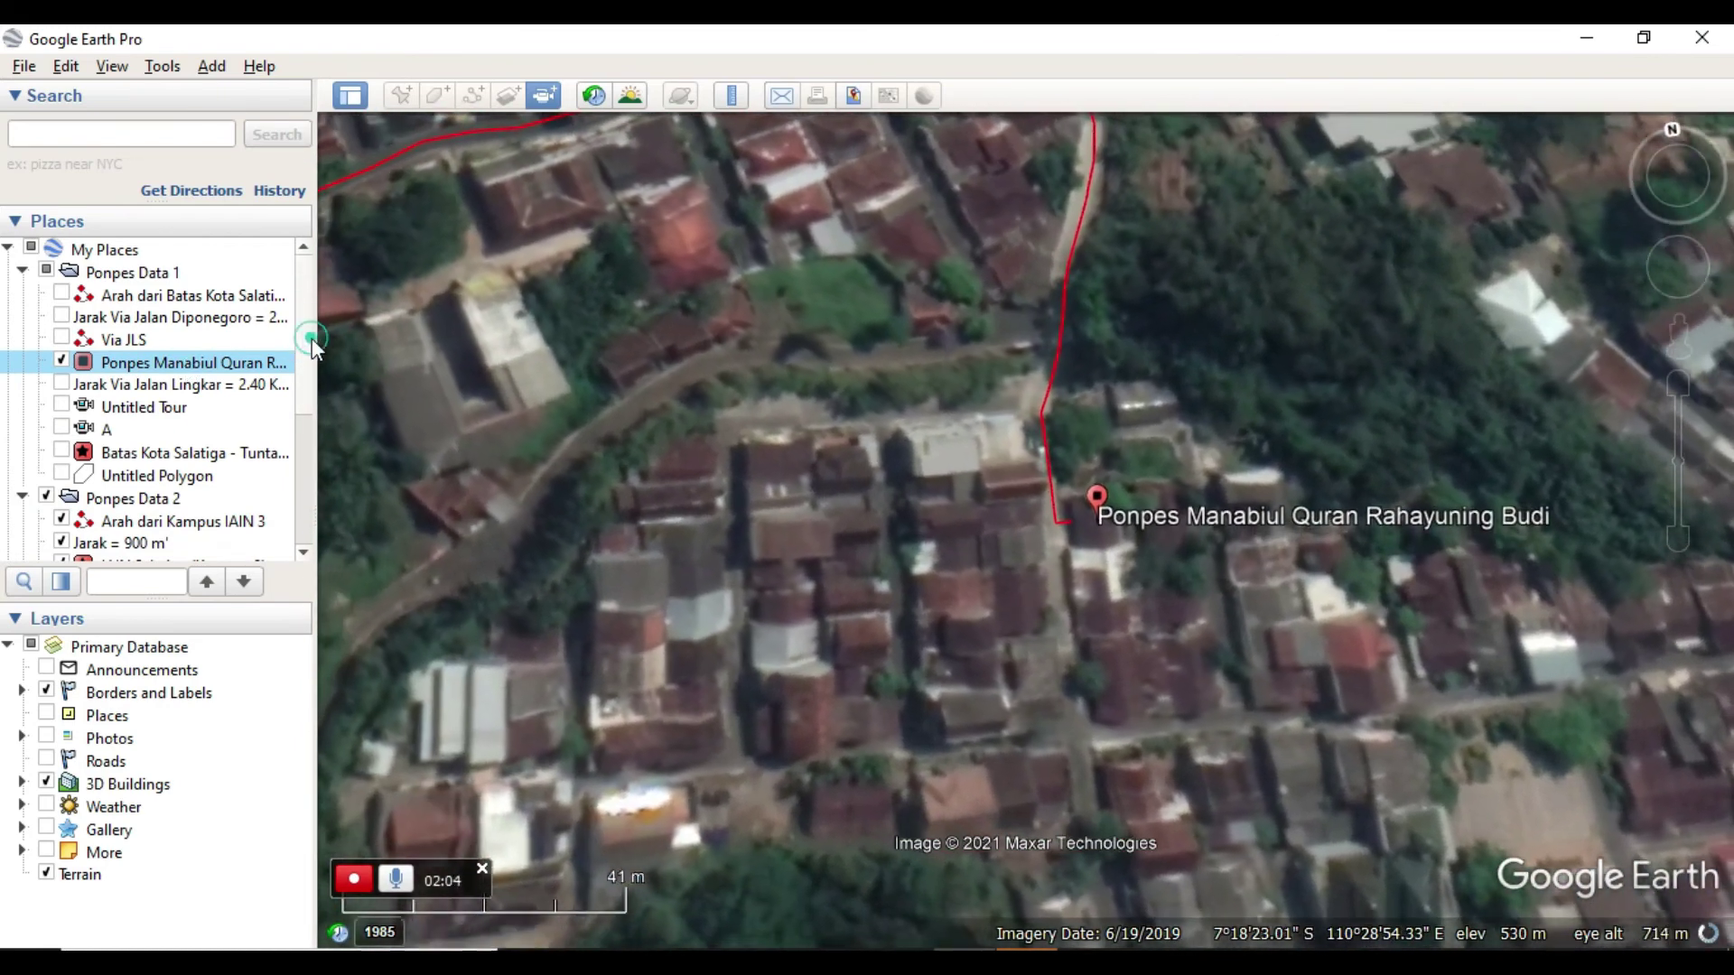
- Fly the recorded tour to the unnamed placemark in Ponpes Data 2
left_click_drag(312, 337, 306, 452)
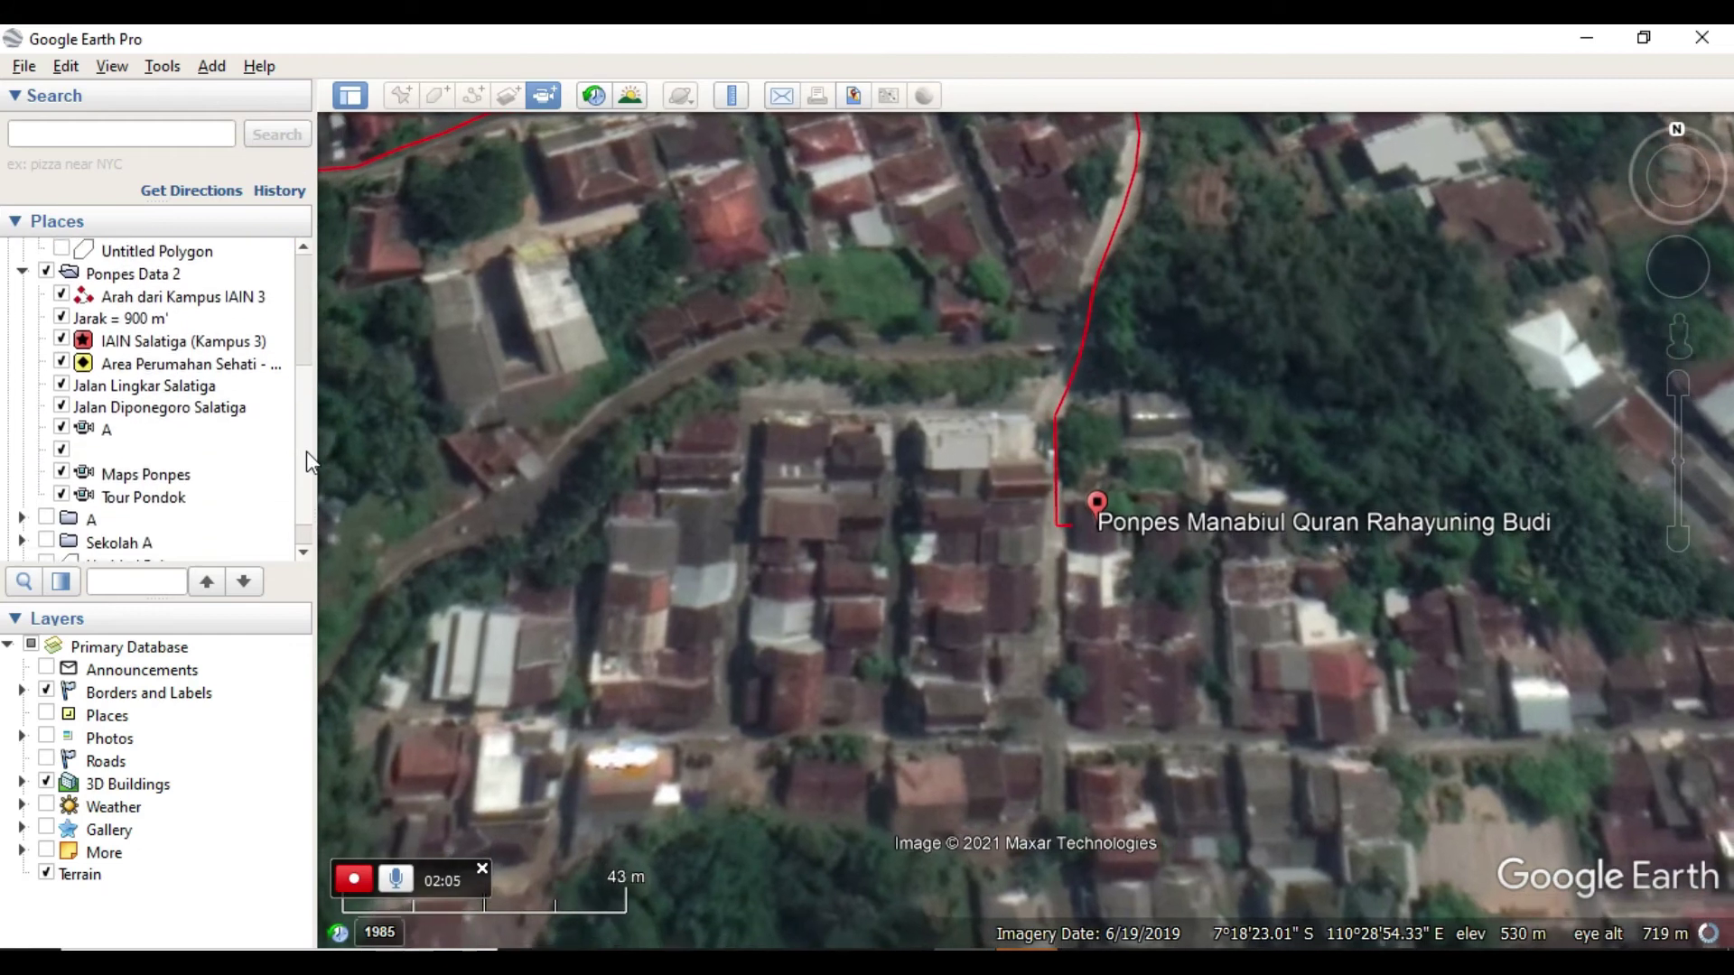
double_click(168, 447)
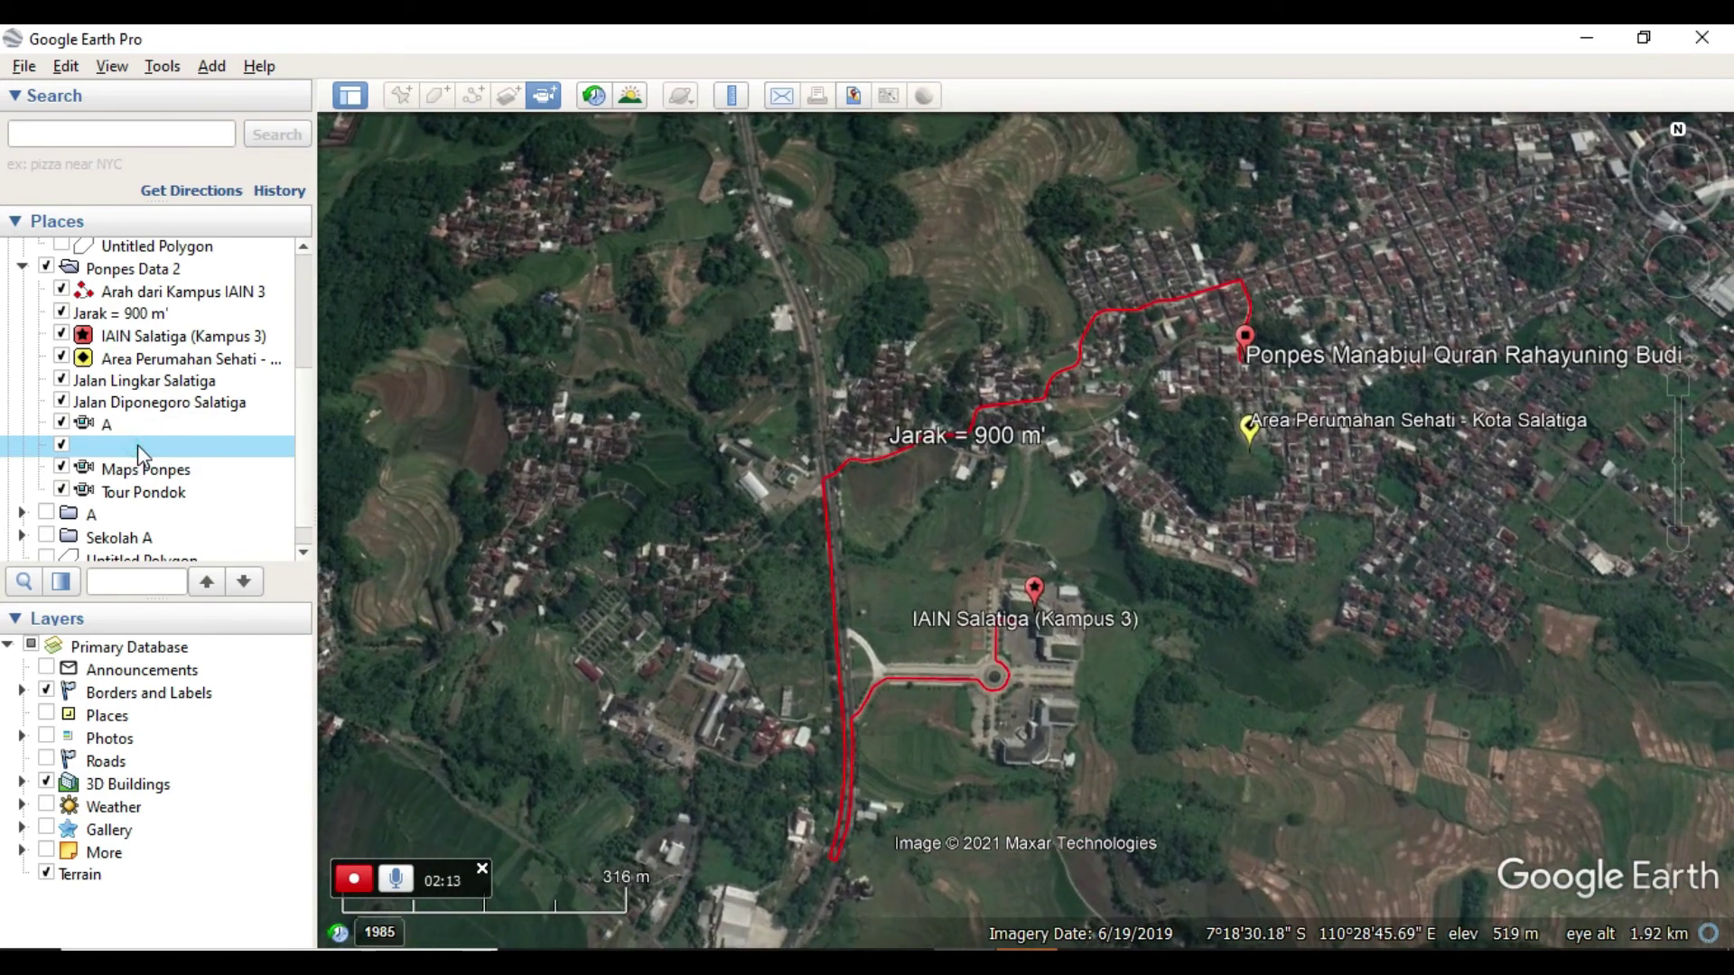
- Try the red P paddle icon on the unnamed placemark in Ponpes Data 2, and set it back to no icon
right_click(137, 445)
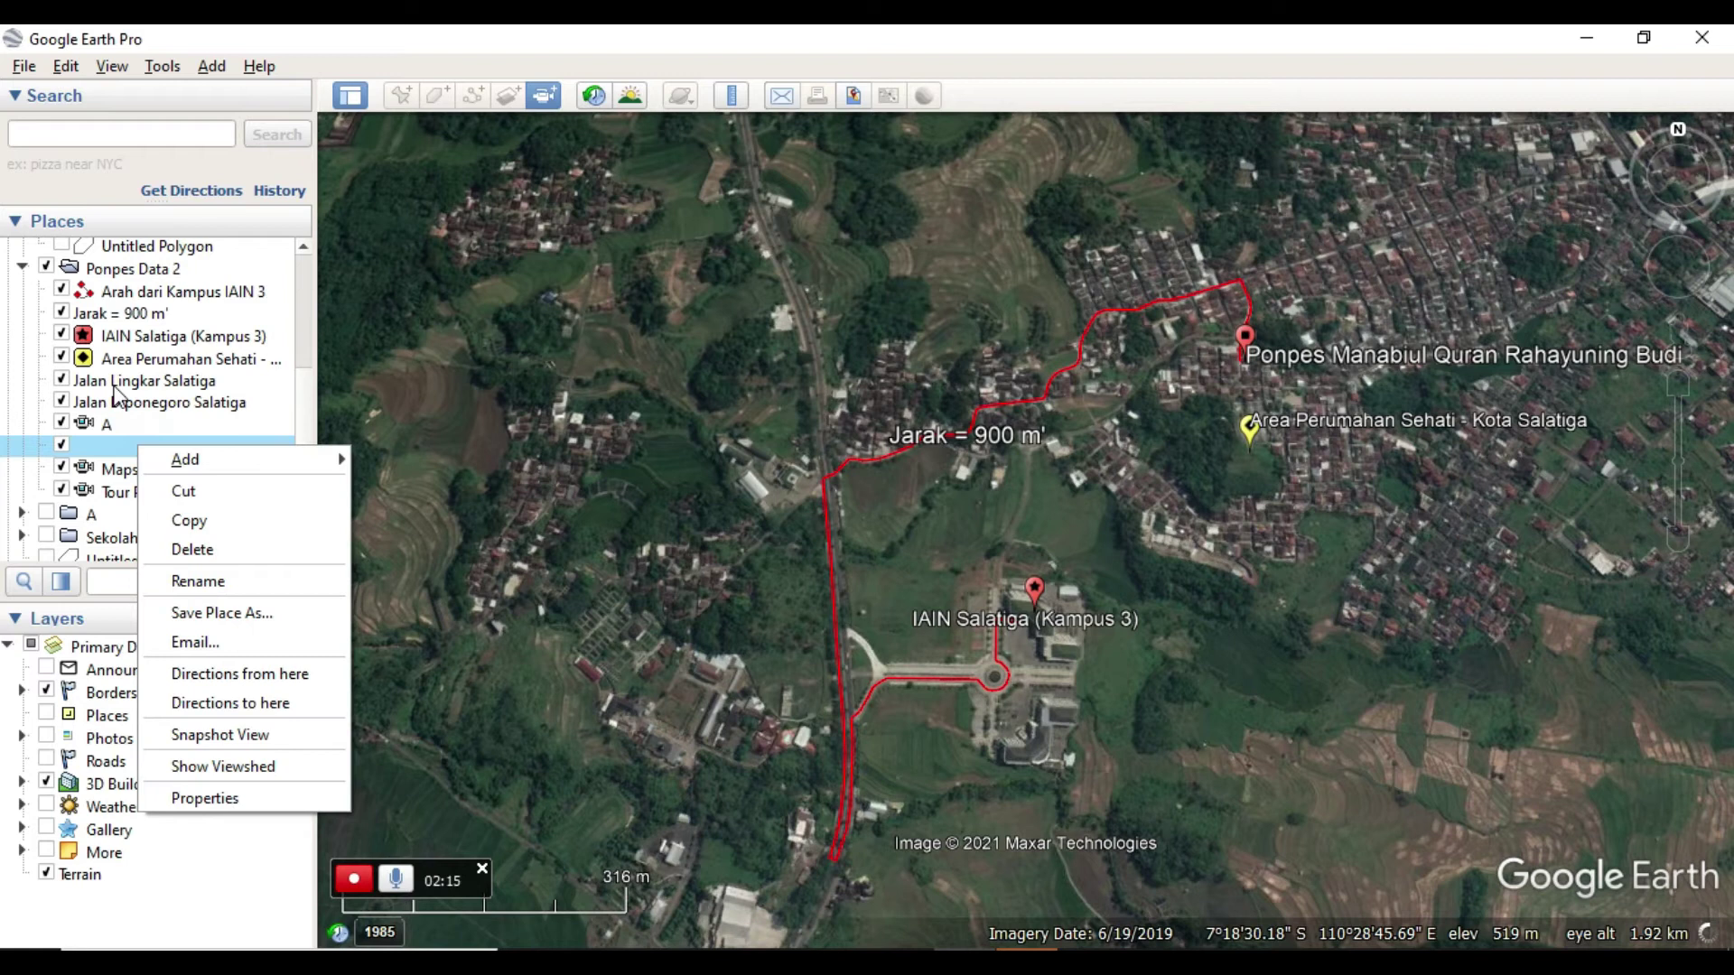
left_click(281, 803)
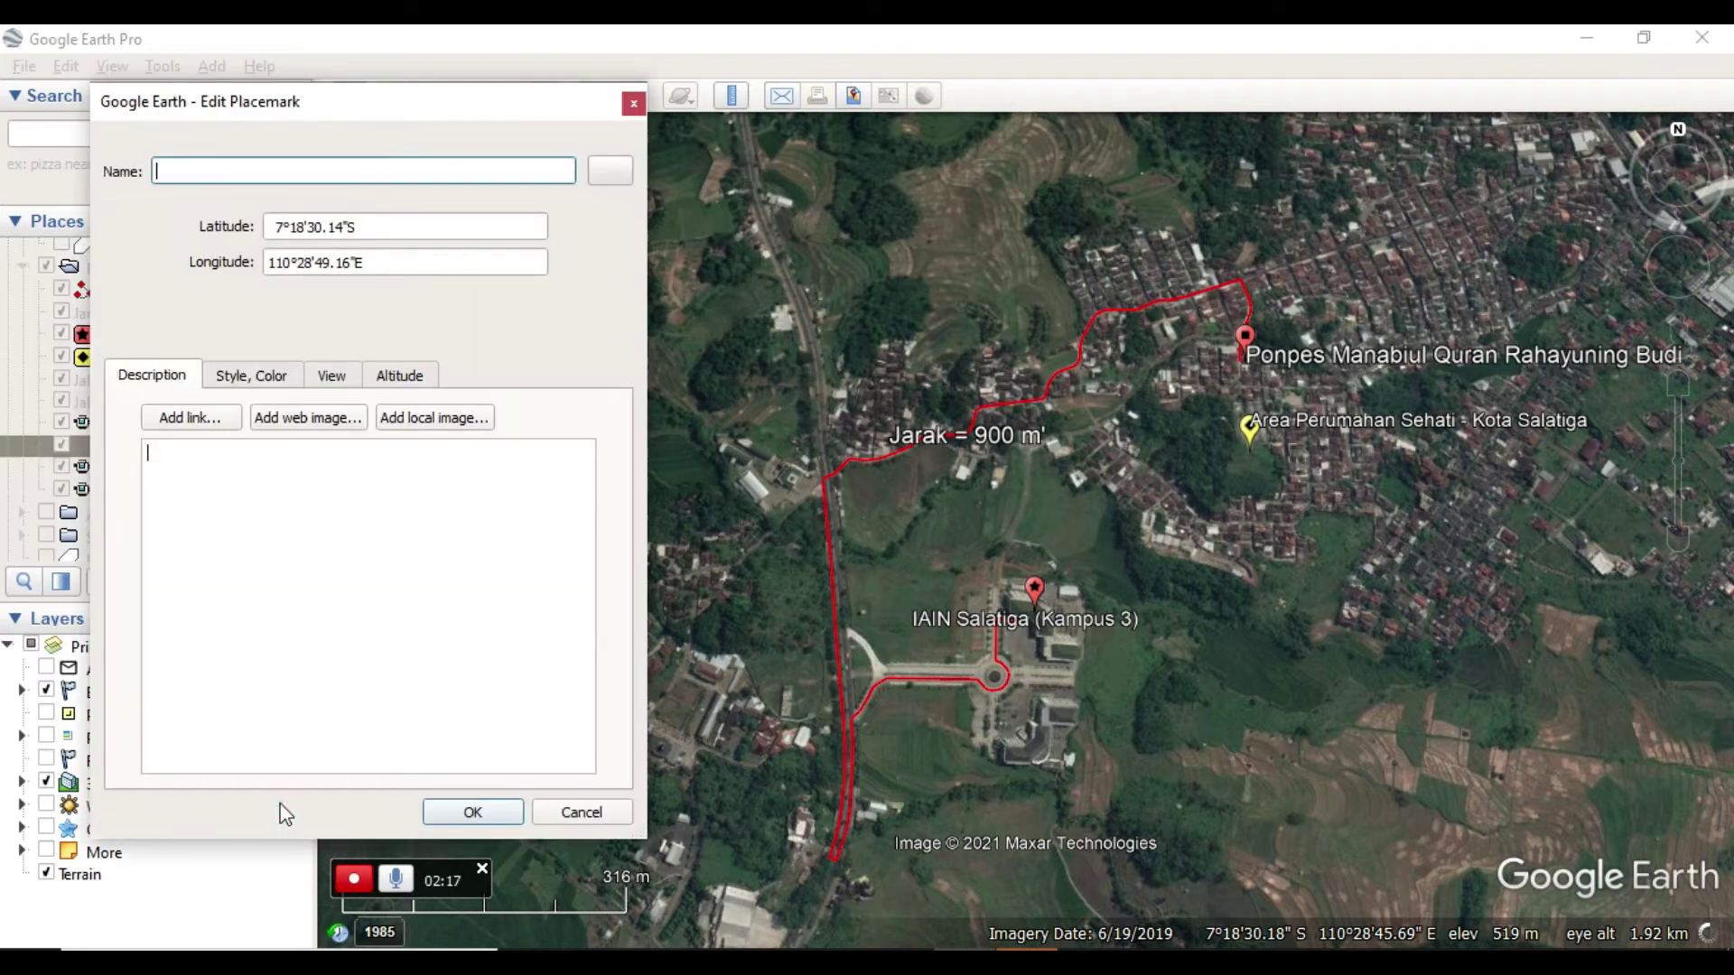
left_click(605, 170)
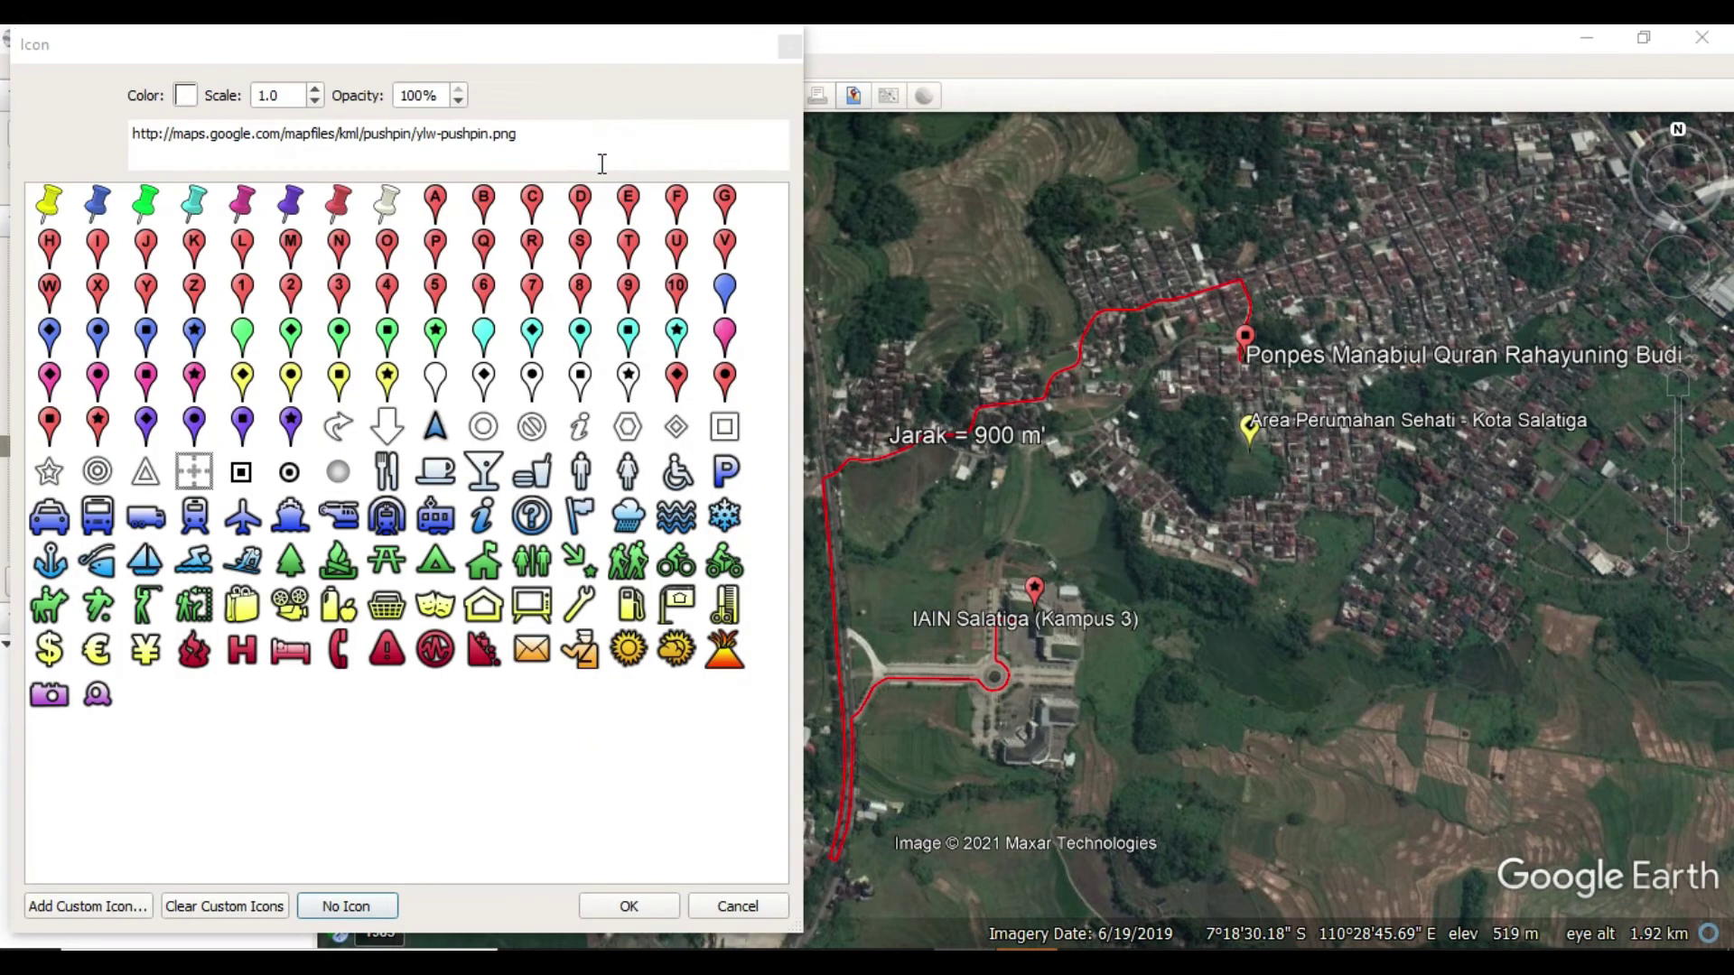
left_click(739, 906)
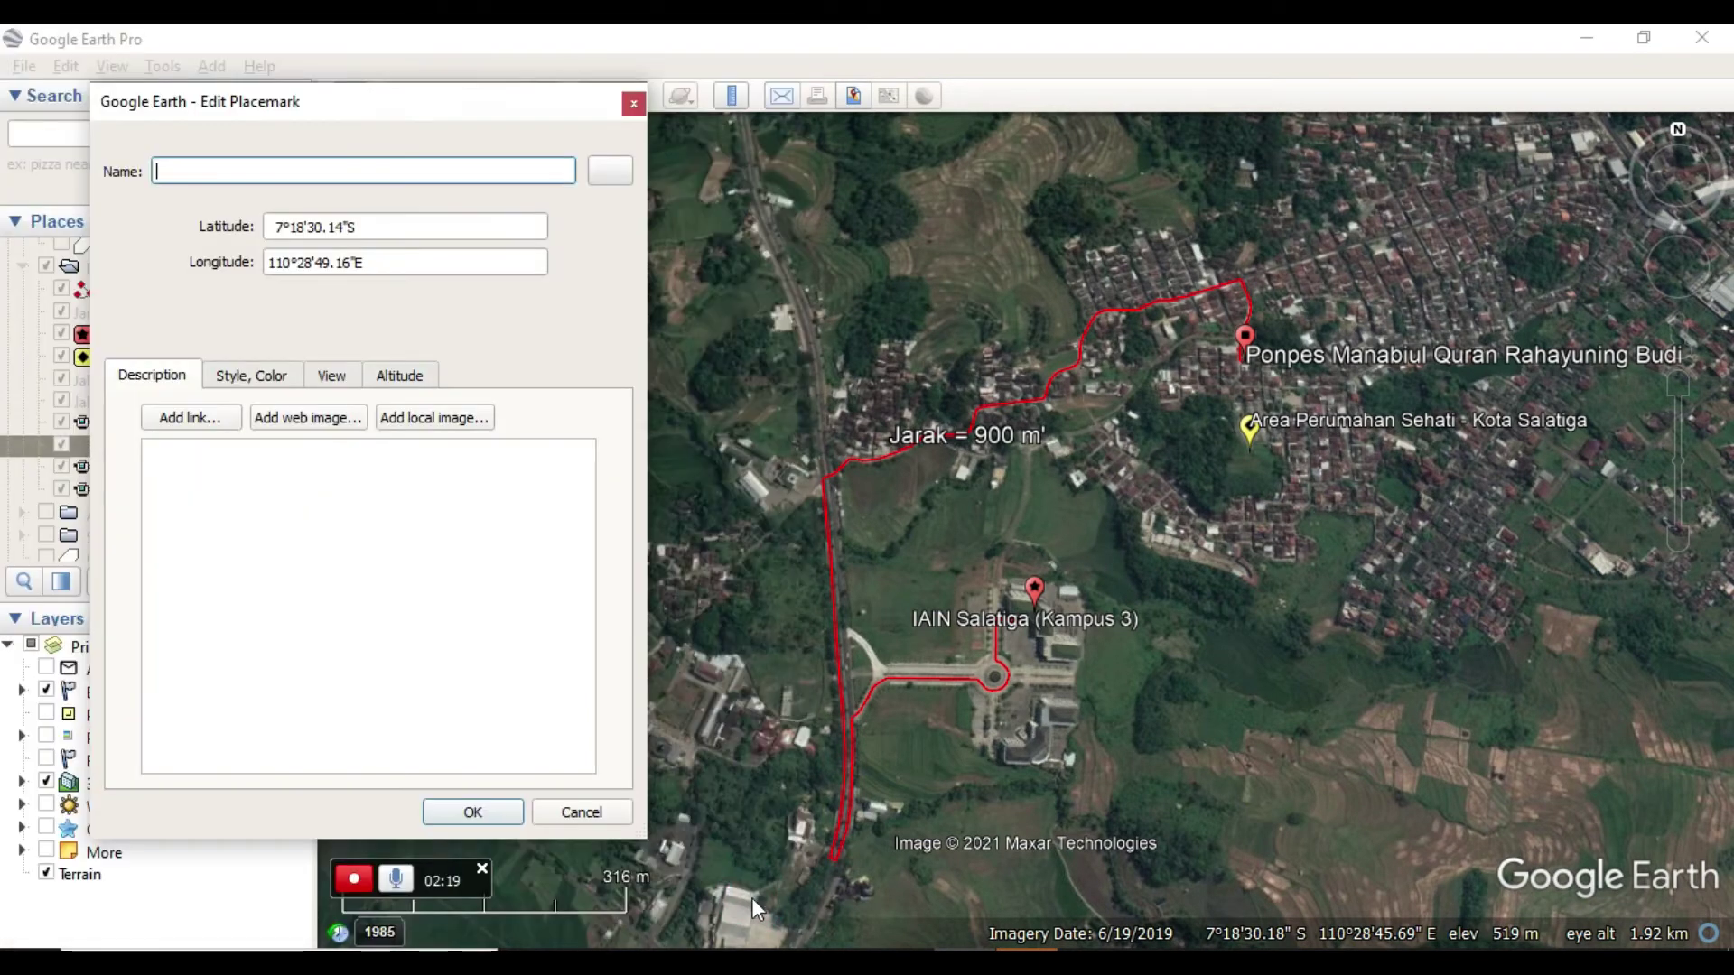
left_click(606, 172)
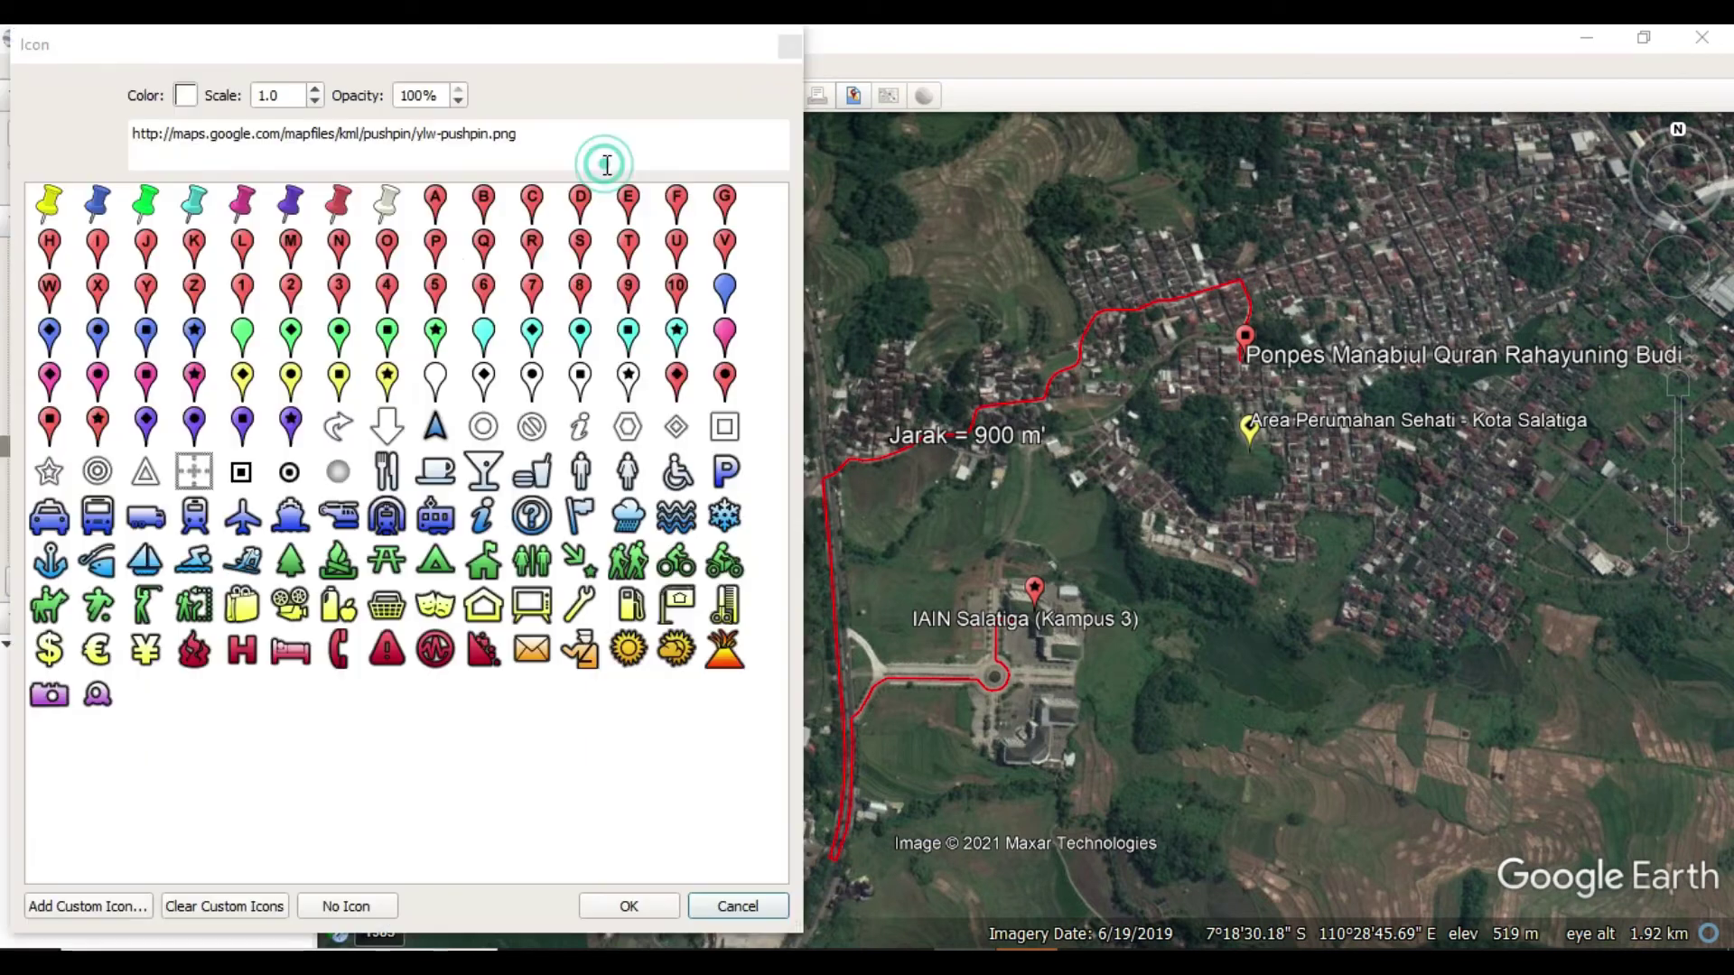
left_click(436, 249)
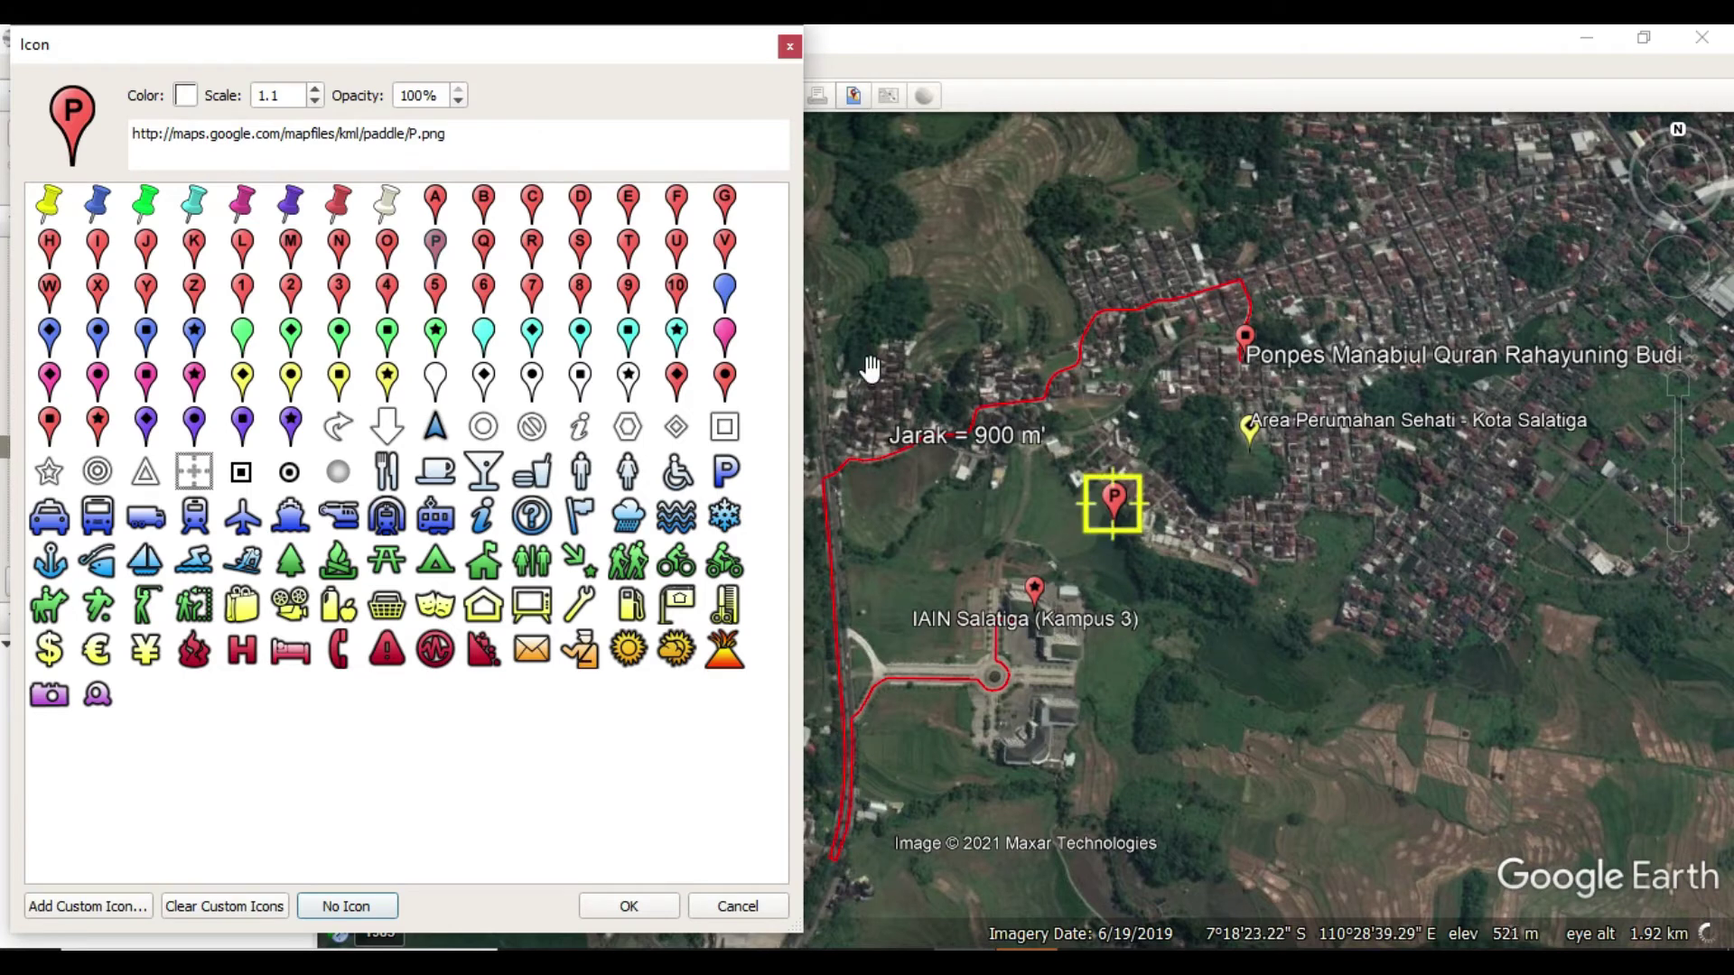
left_click_drag(870, 369, 1058, 208)
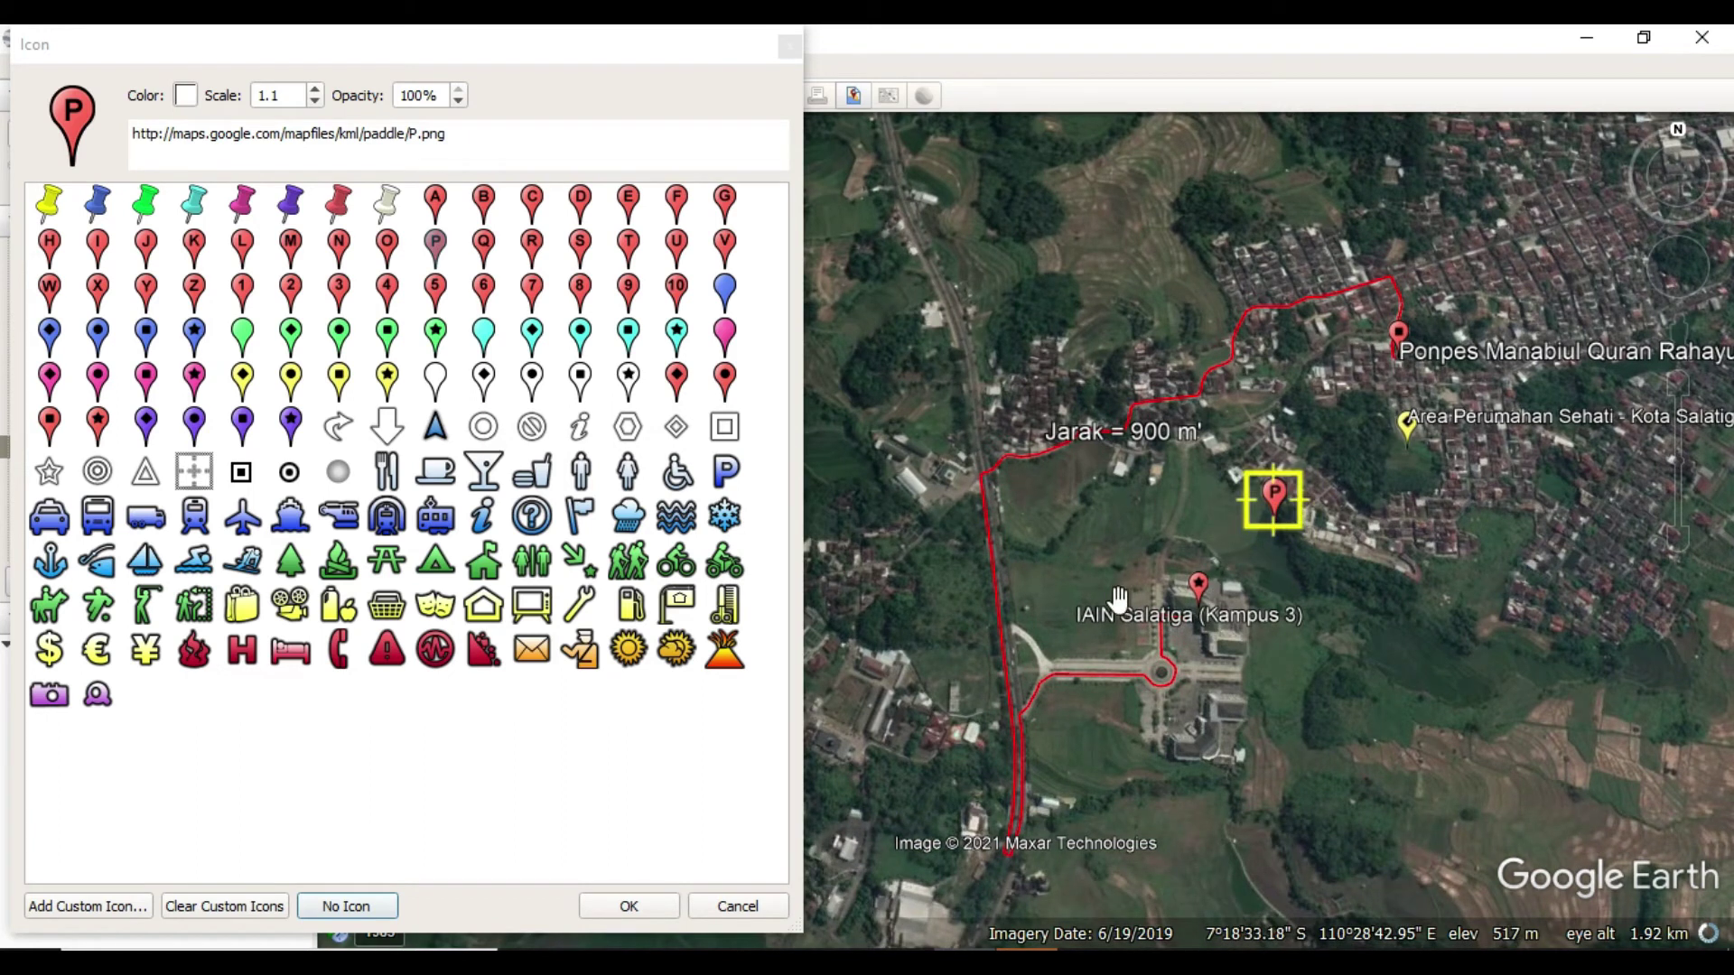
left_click(347, 906)
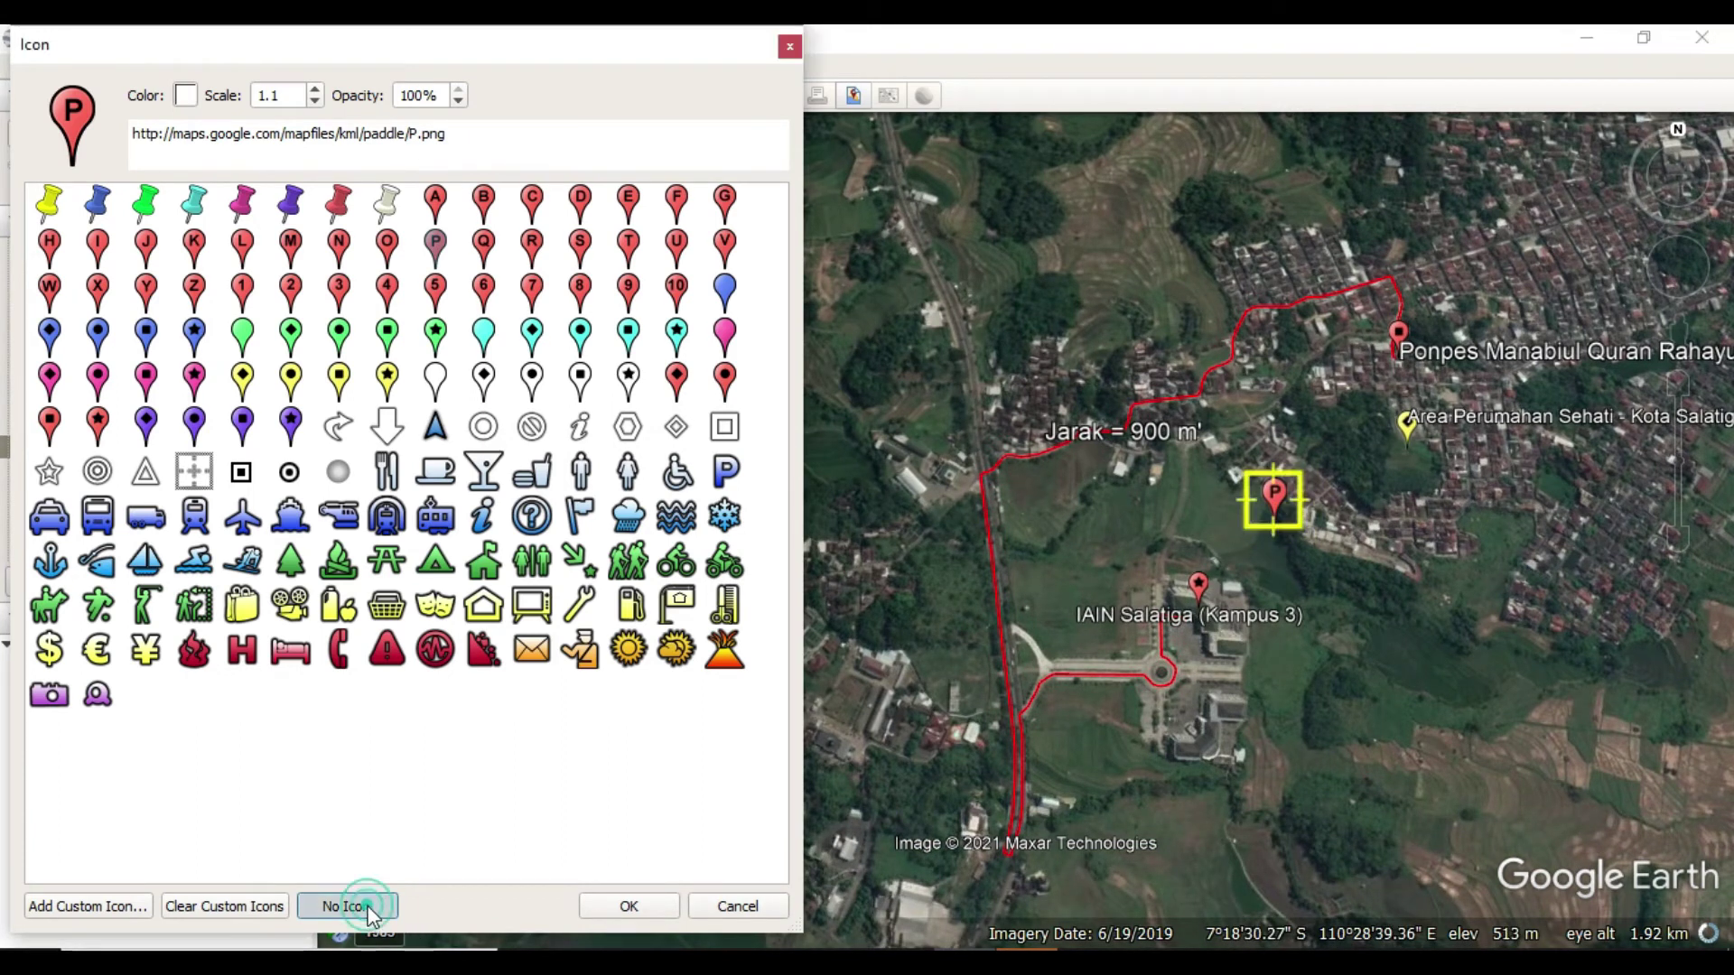
left_click(643, 914)
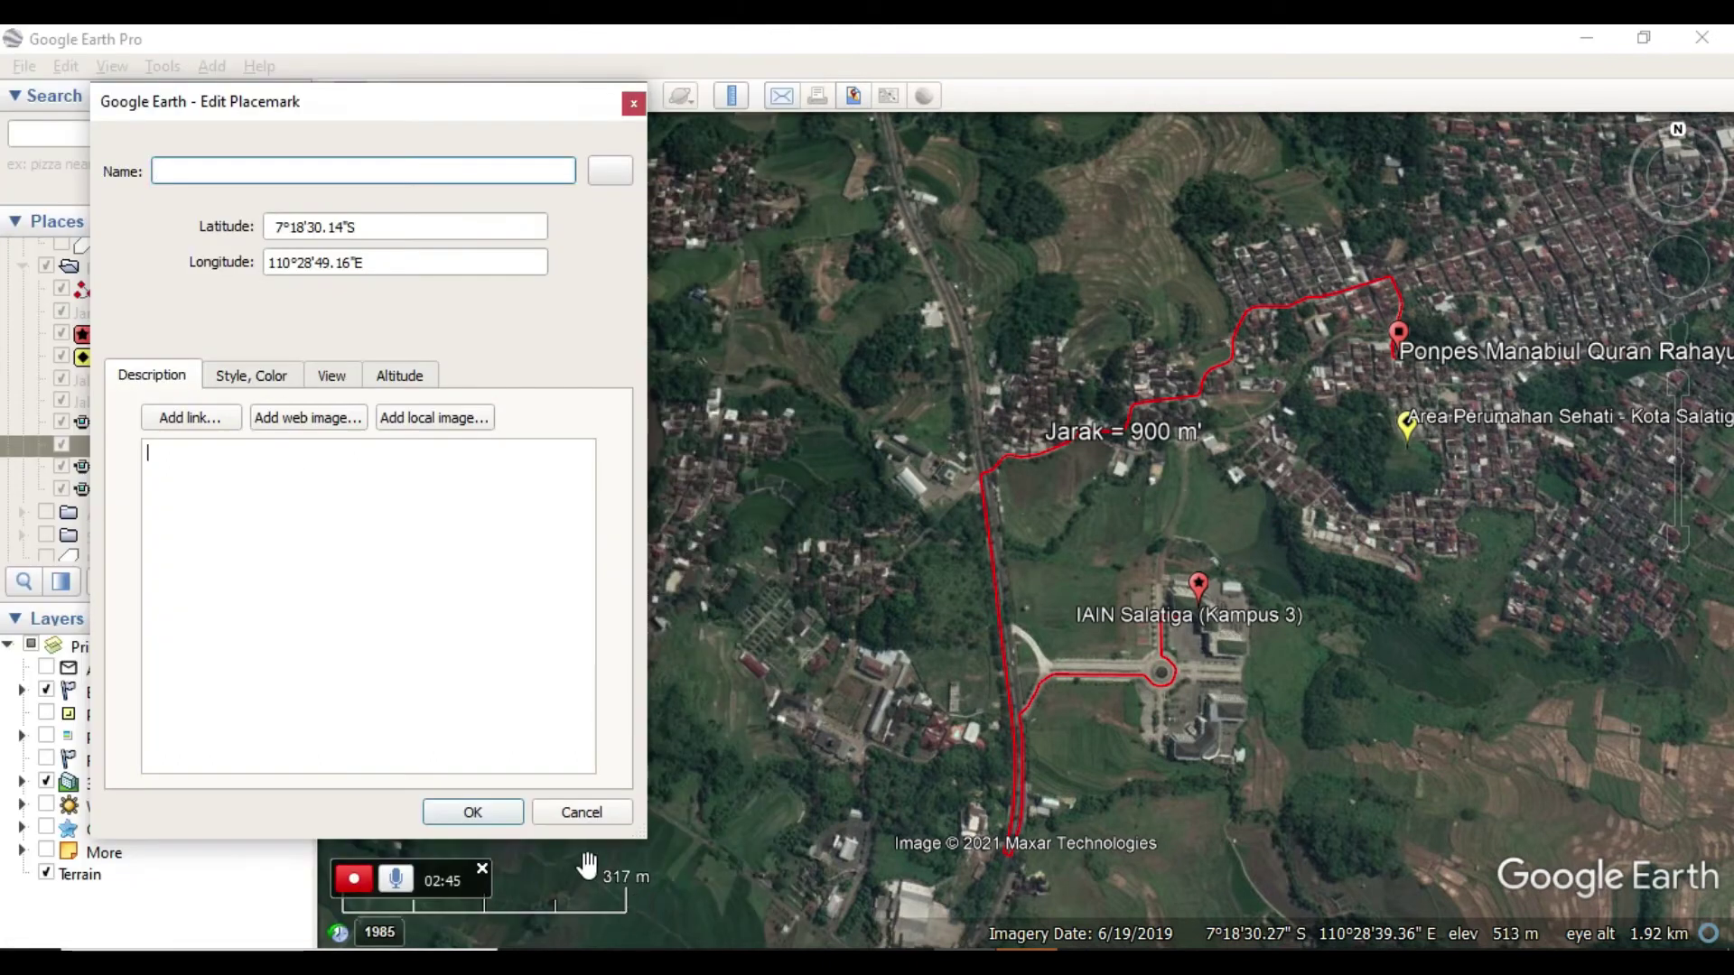
left_click(499, 812)
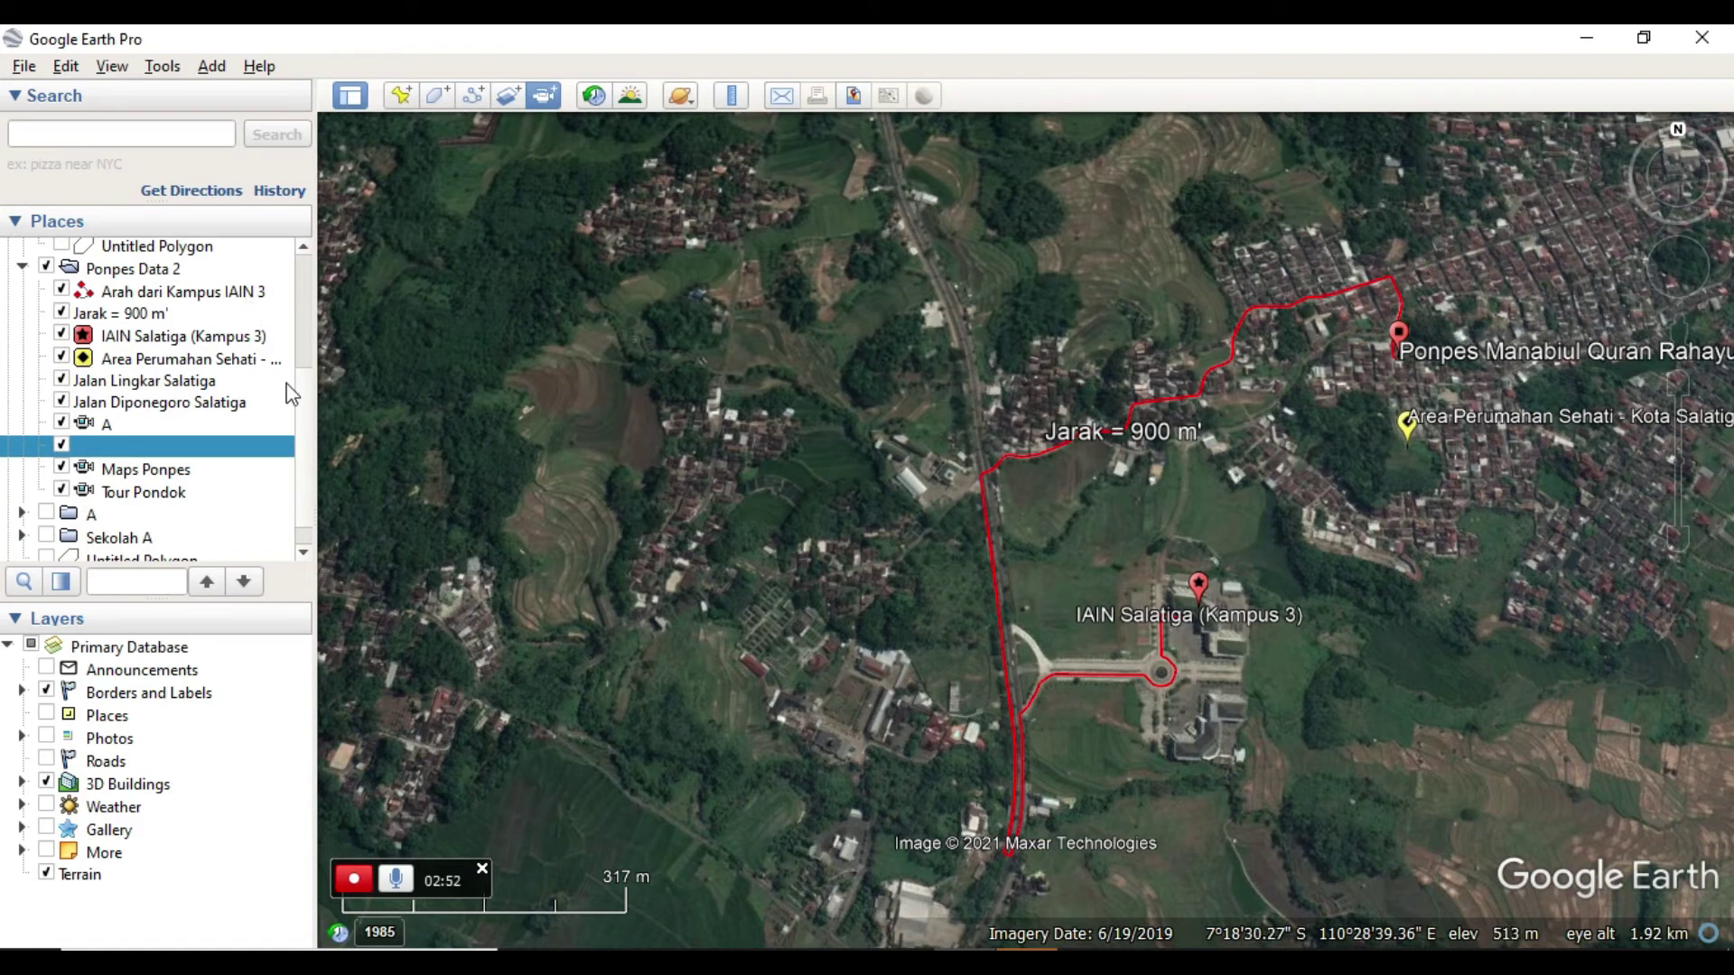
- End the tour recording after flying to the Ponpes Manabiul Quran placemark and back to the unnamed placemark in Ponpes Data 2
left_click_drag(305, 403, 305, 306)
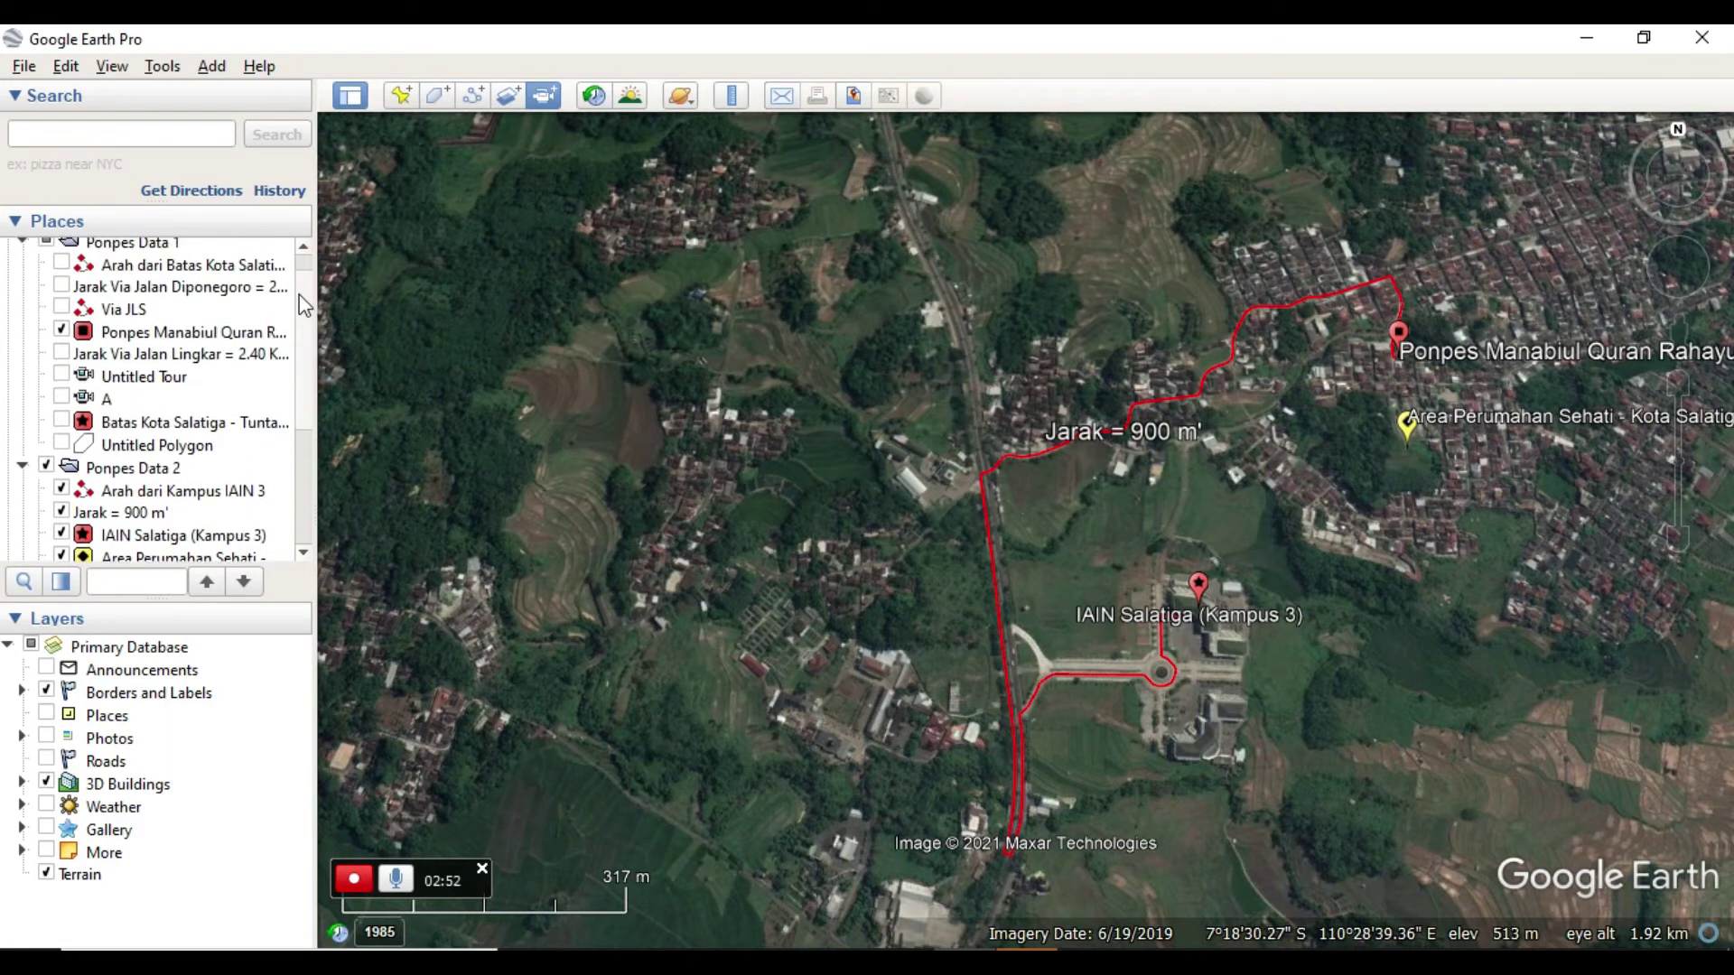
double_click(237, 335)
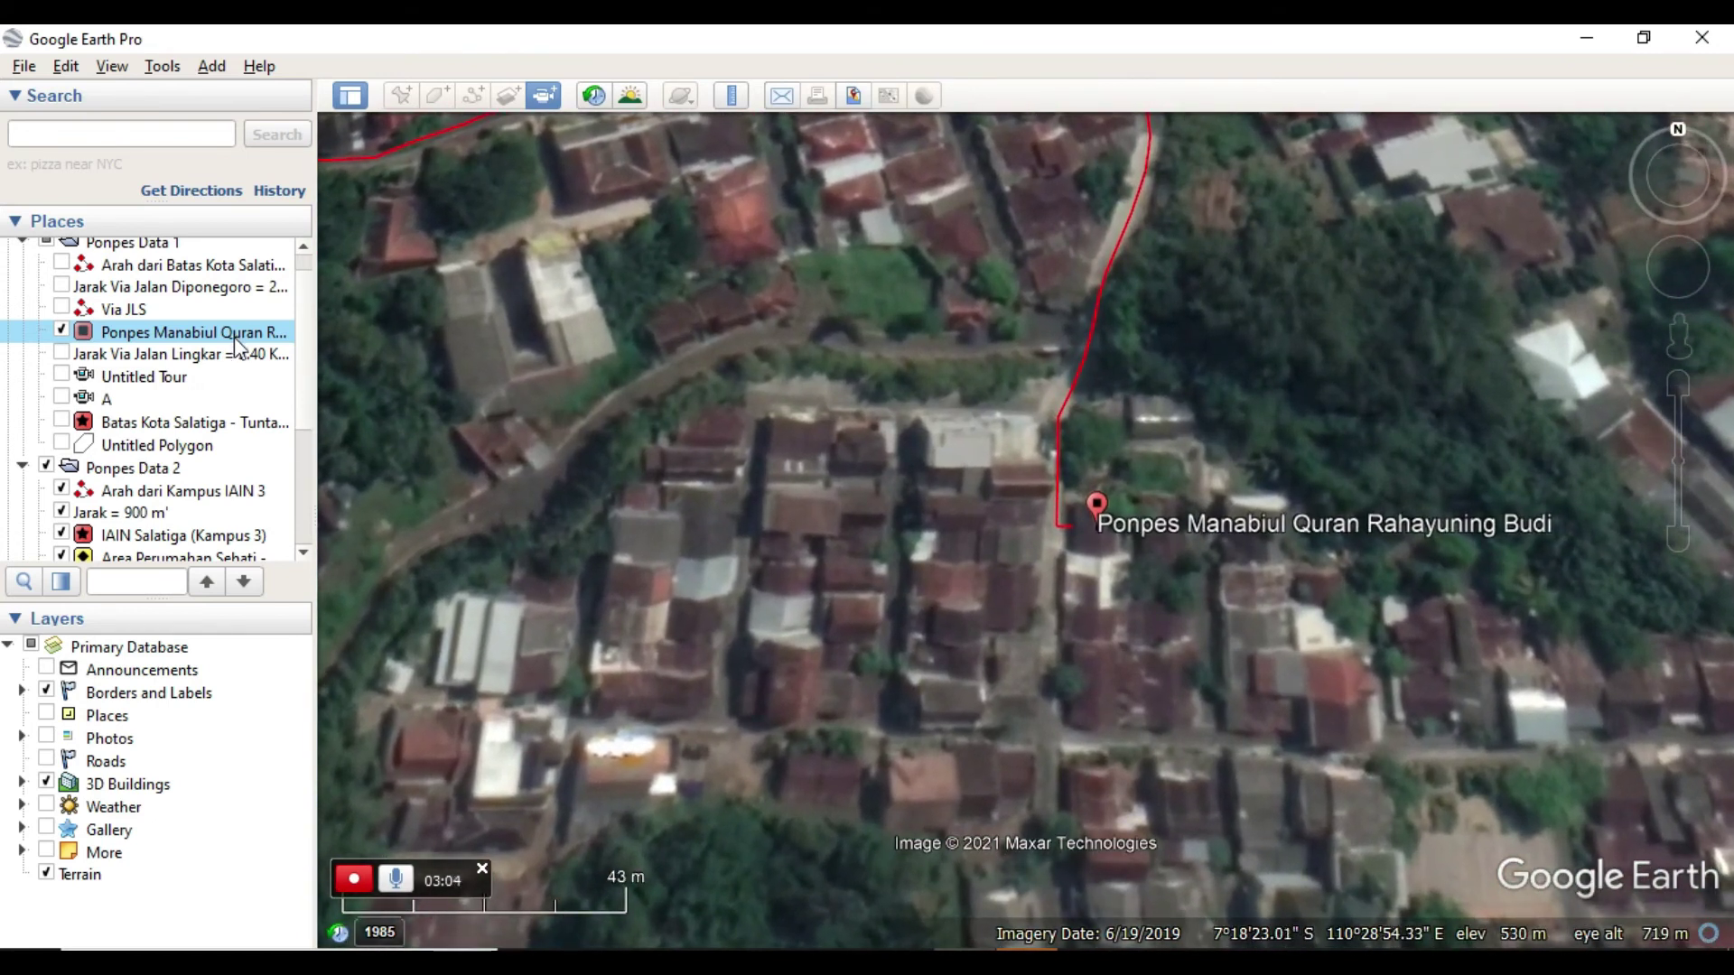
scroll(307, 420, "down", 3)
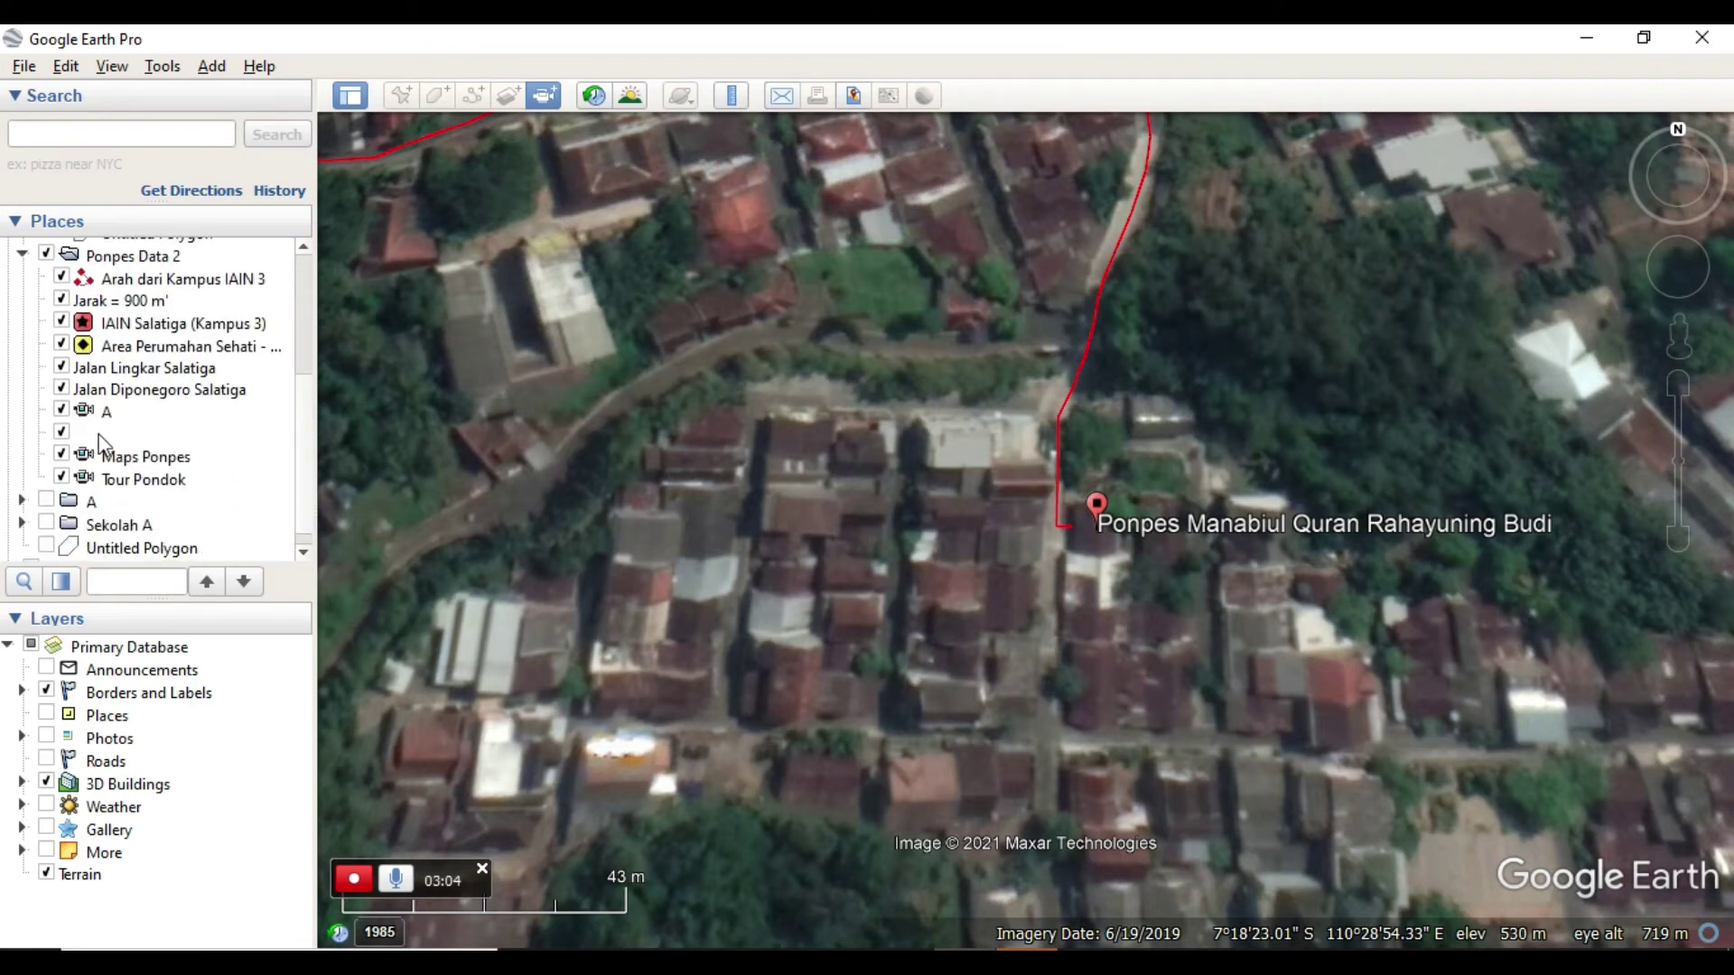
double_click(104, 433)
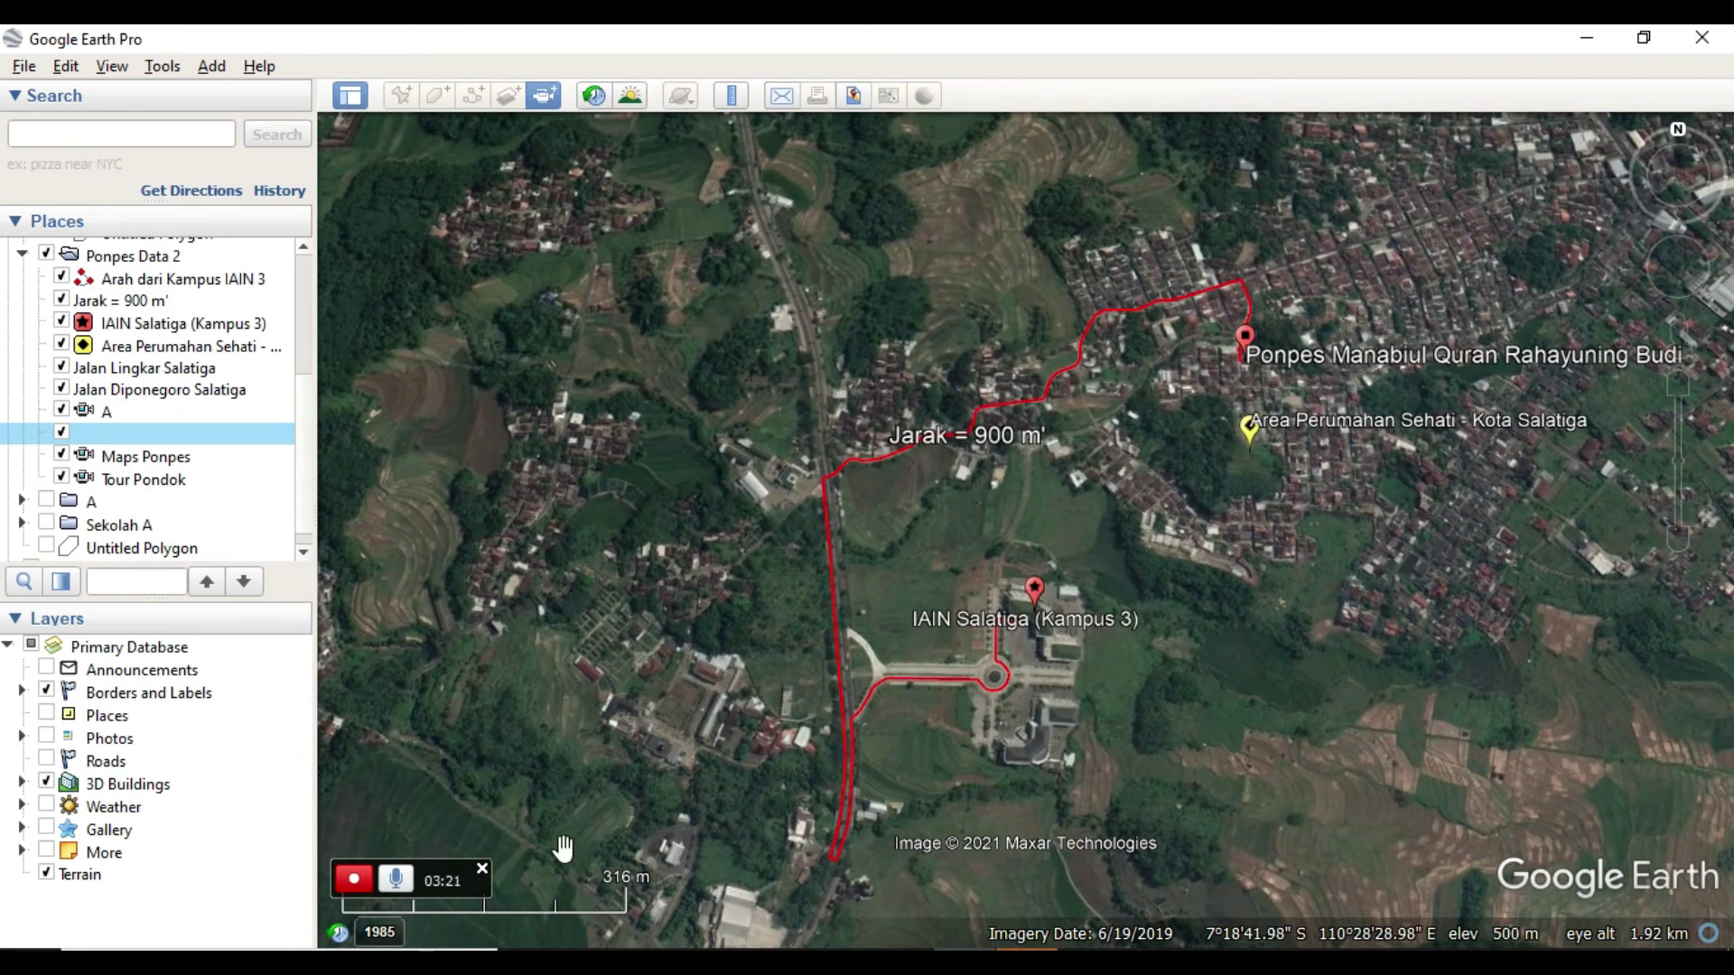
left_click(354, 878)
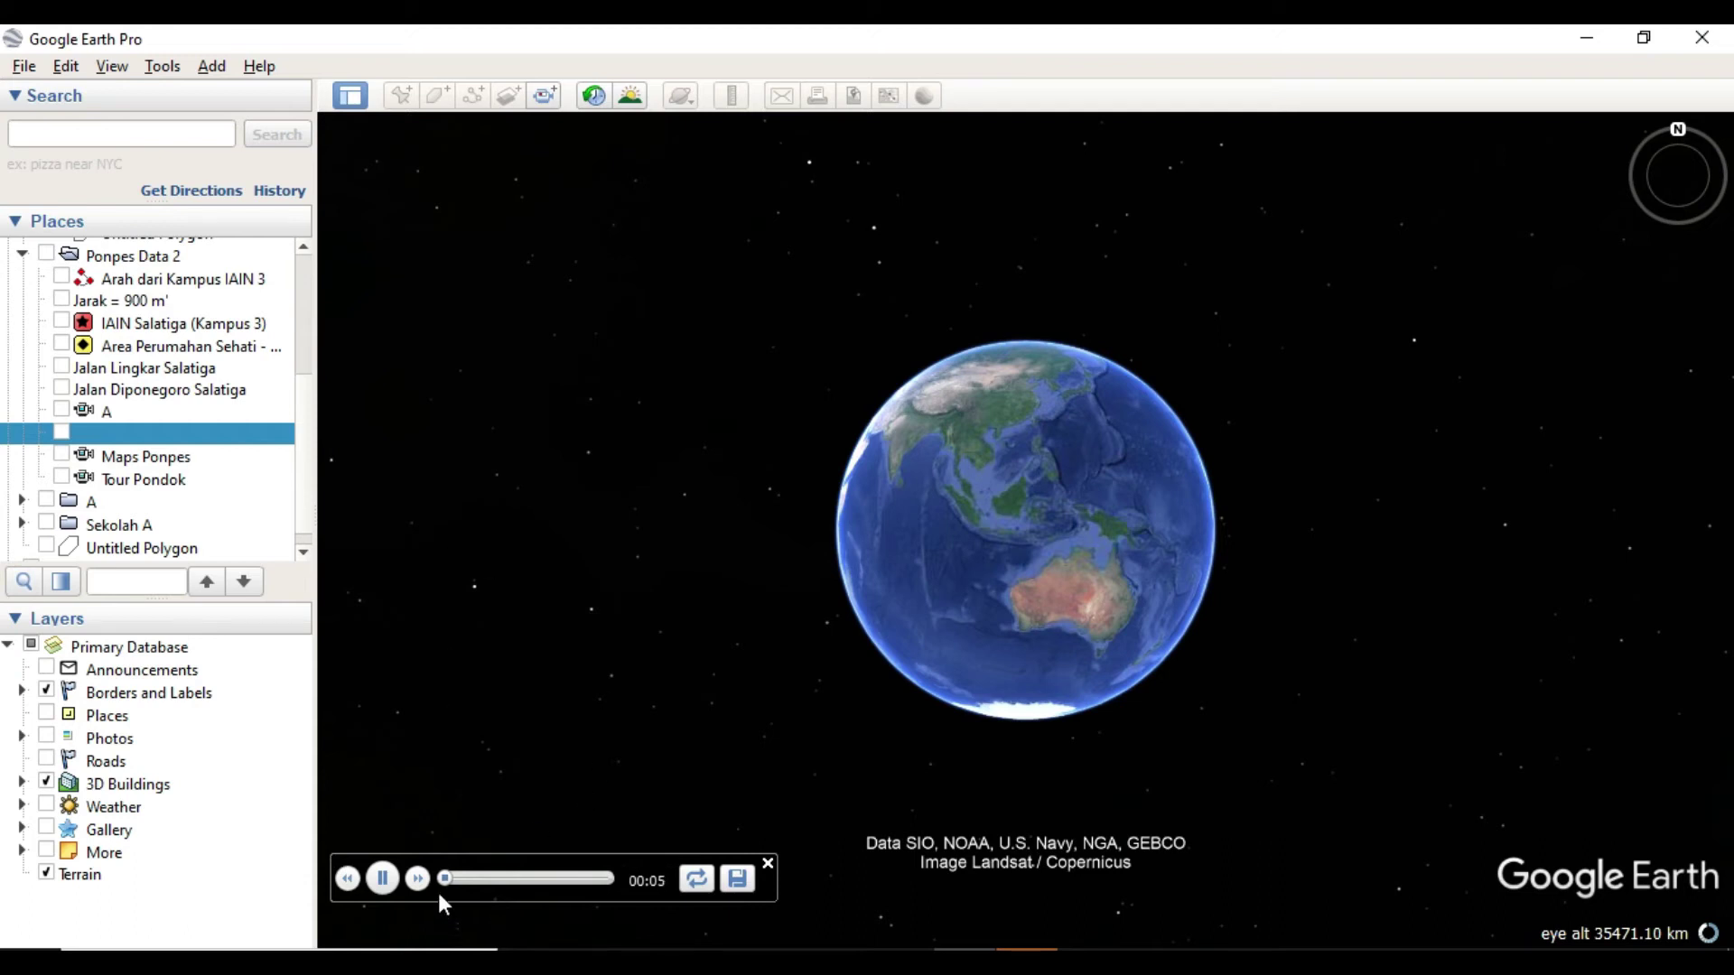
- Preview part of the recorded tour, rewind it to the start and save it as Latihan 3
left_click_drag(445, 880, 595, 885)
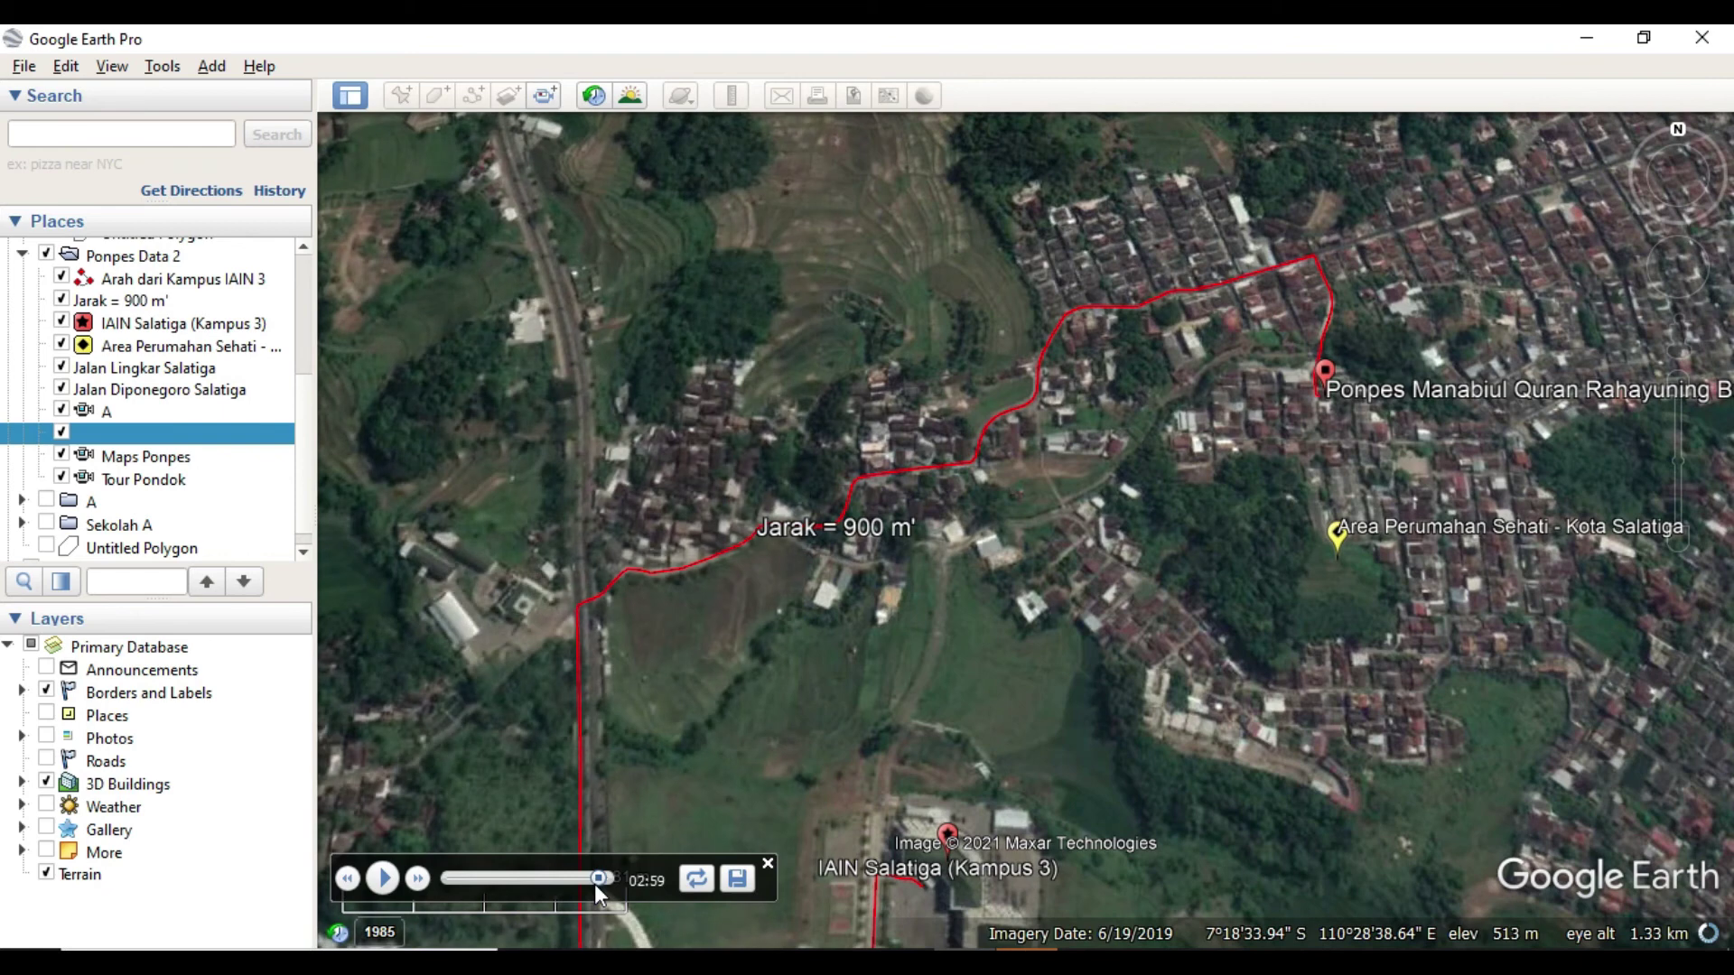
left_click_drag(594, 885, 438, 876)
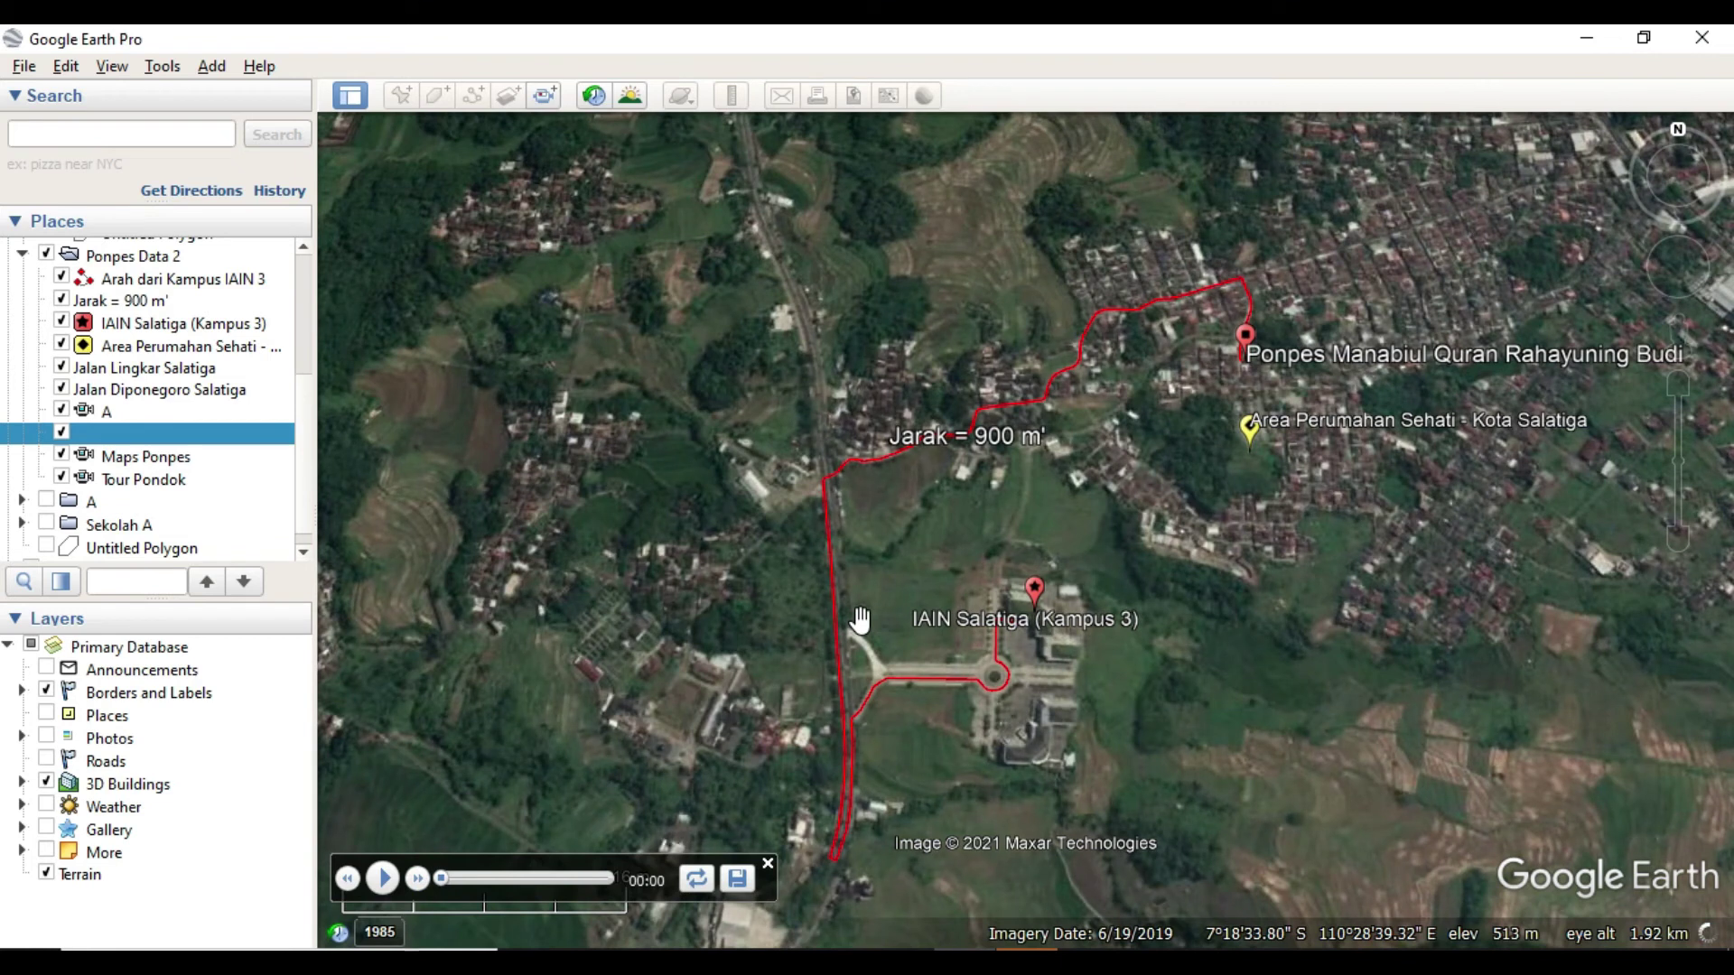
left_click(739, 879)
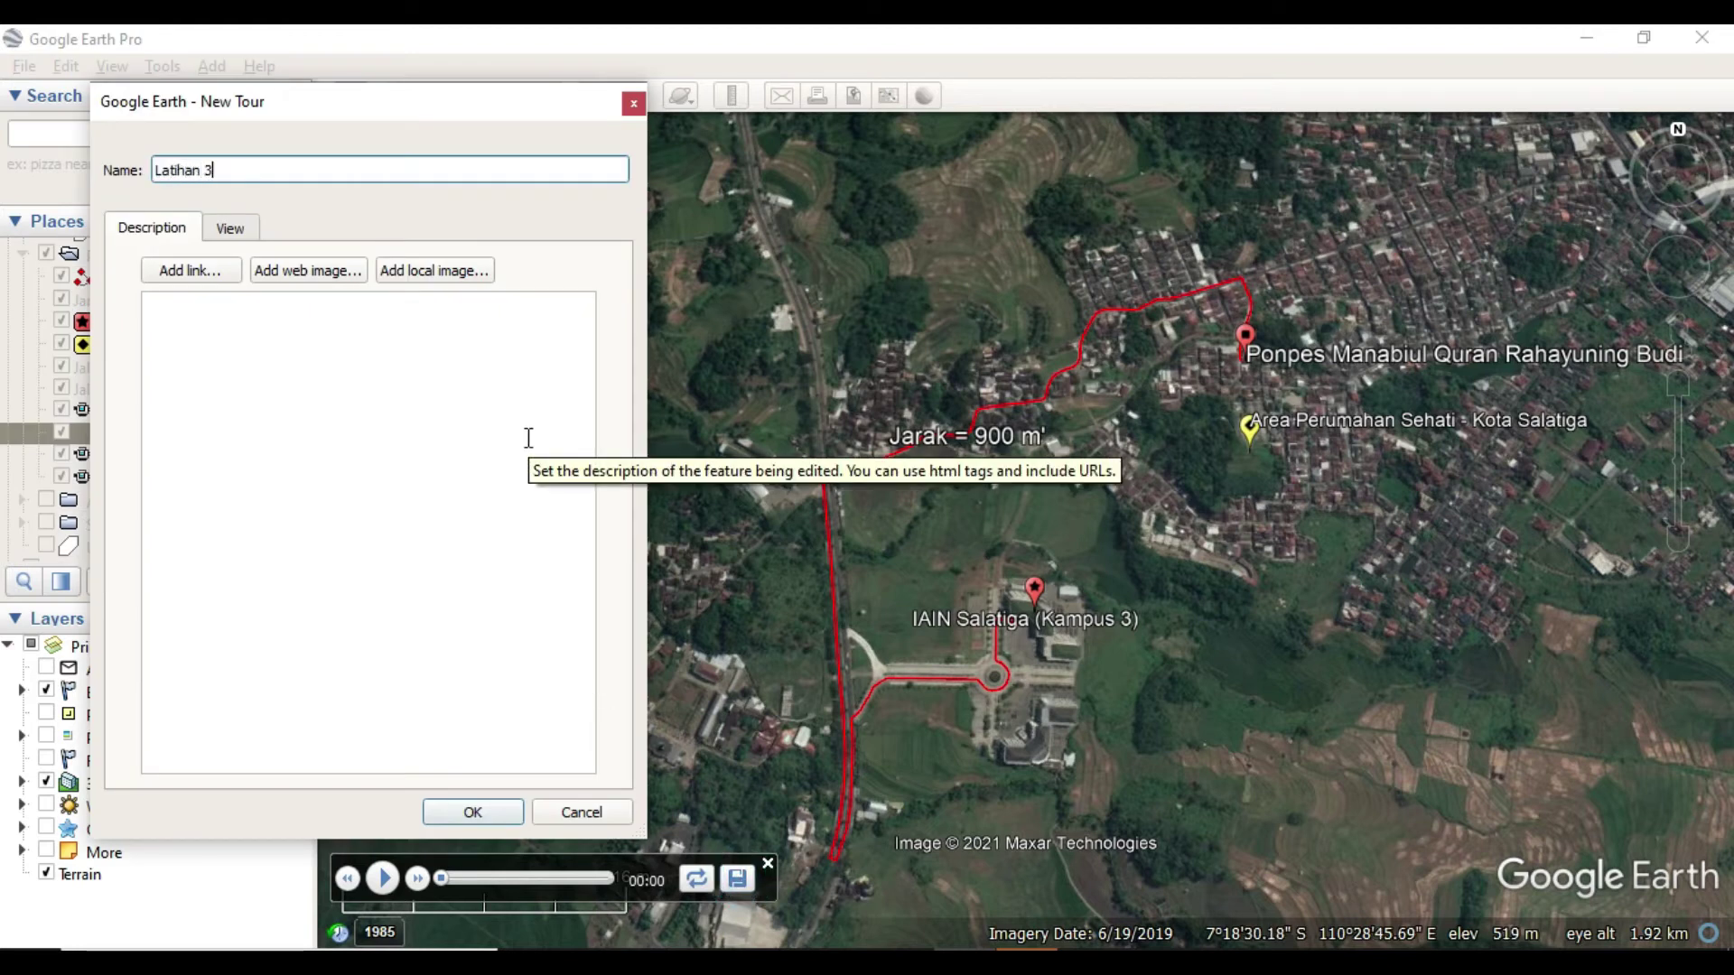
left_click(488, 816)
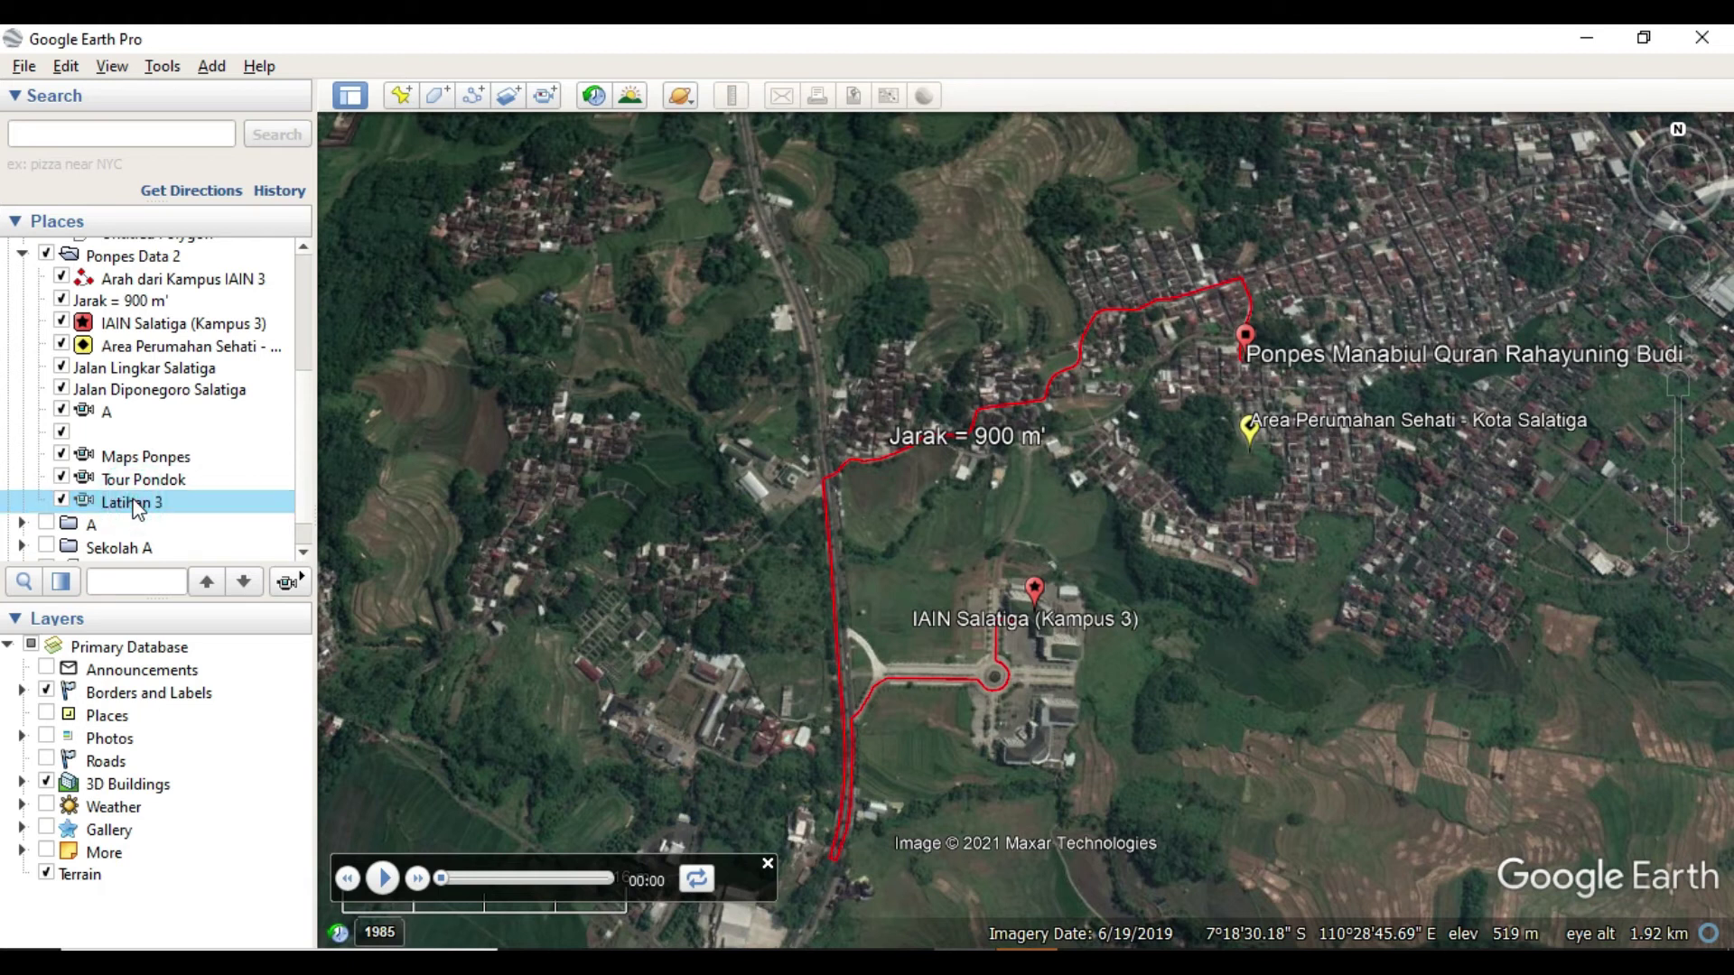
- Play the saved Latihan 3 tour, skip to about its midpoint and pause the playback
double_click(136, 505)
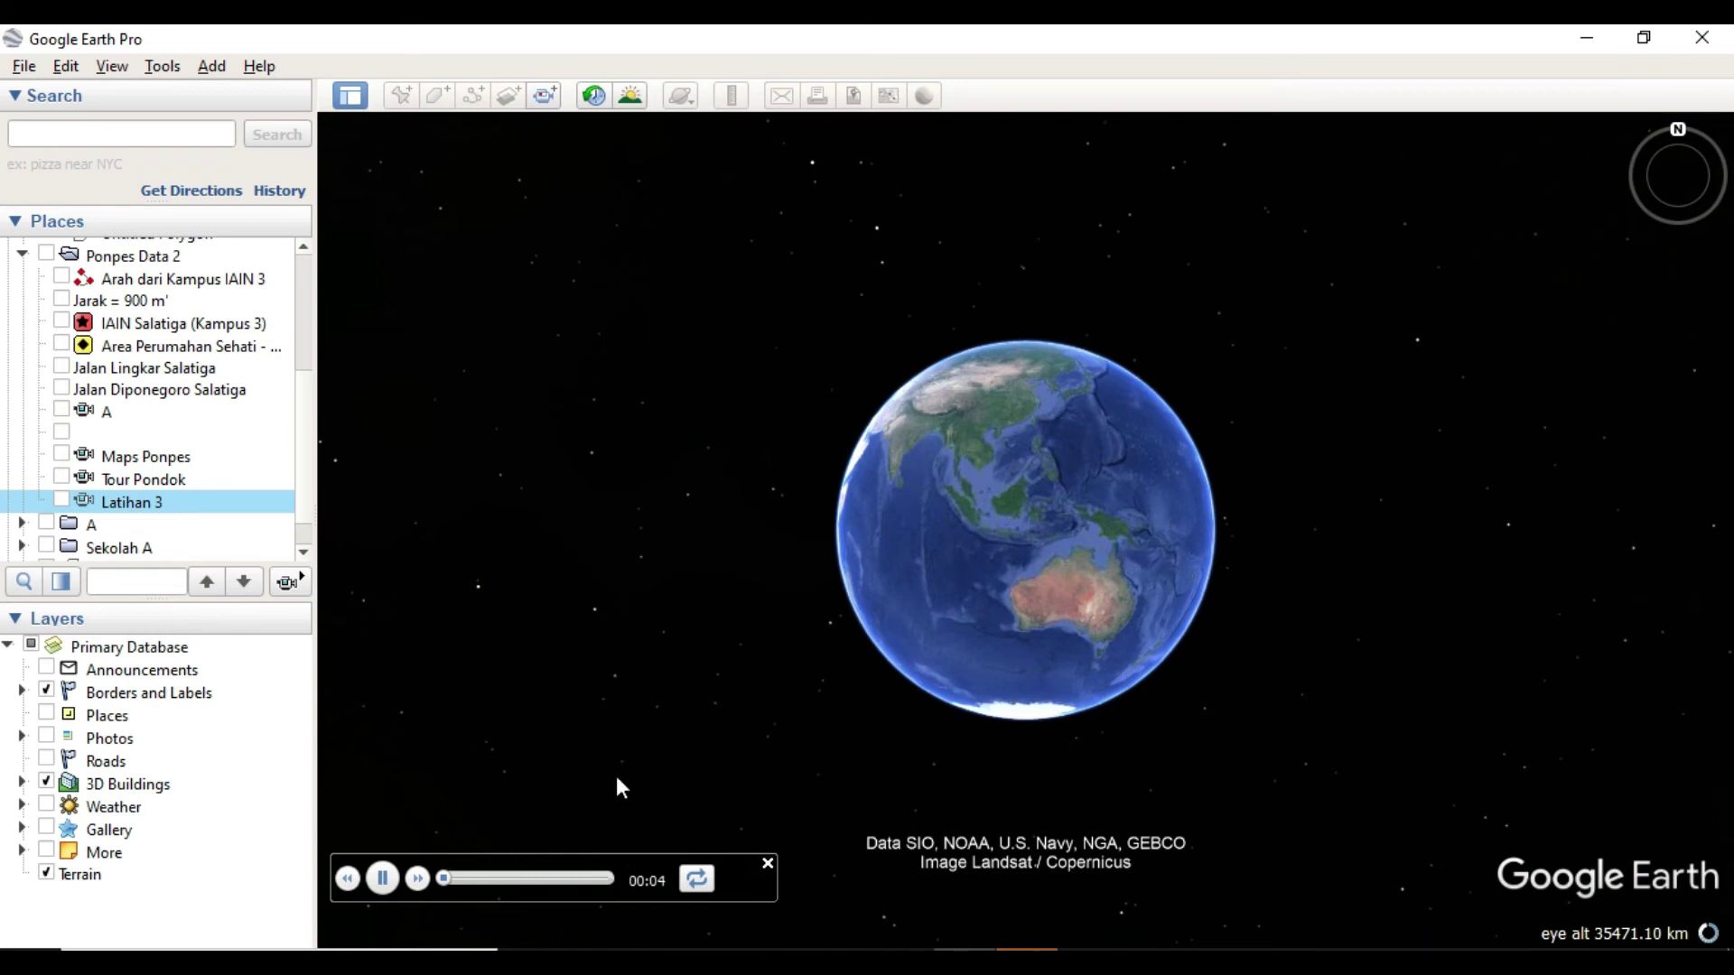
left_click_drag(446, 880, 528, 878)
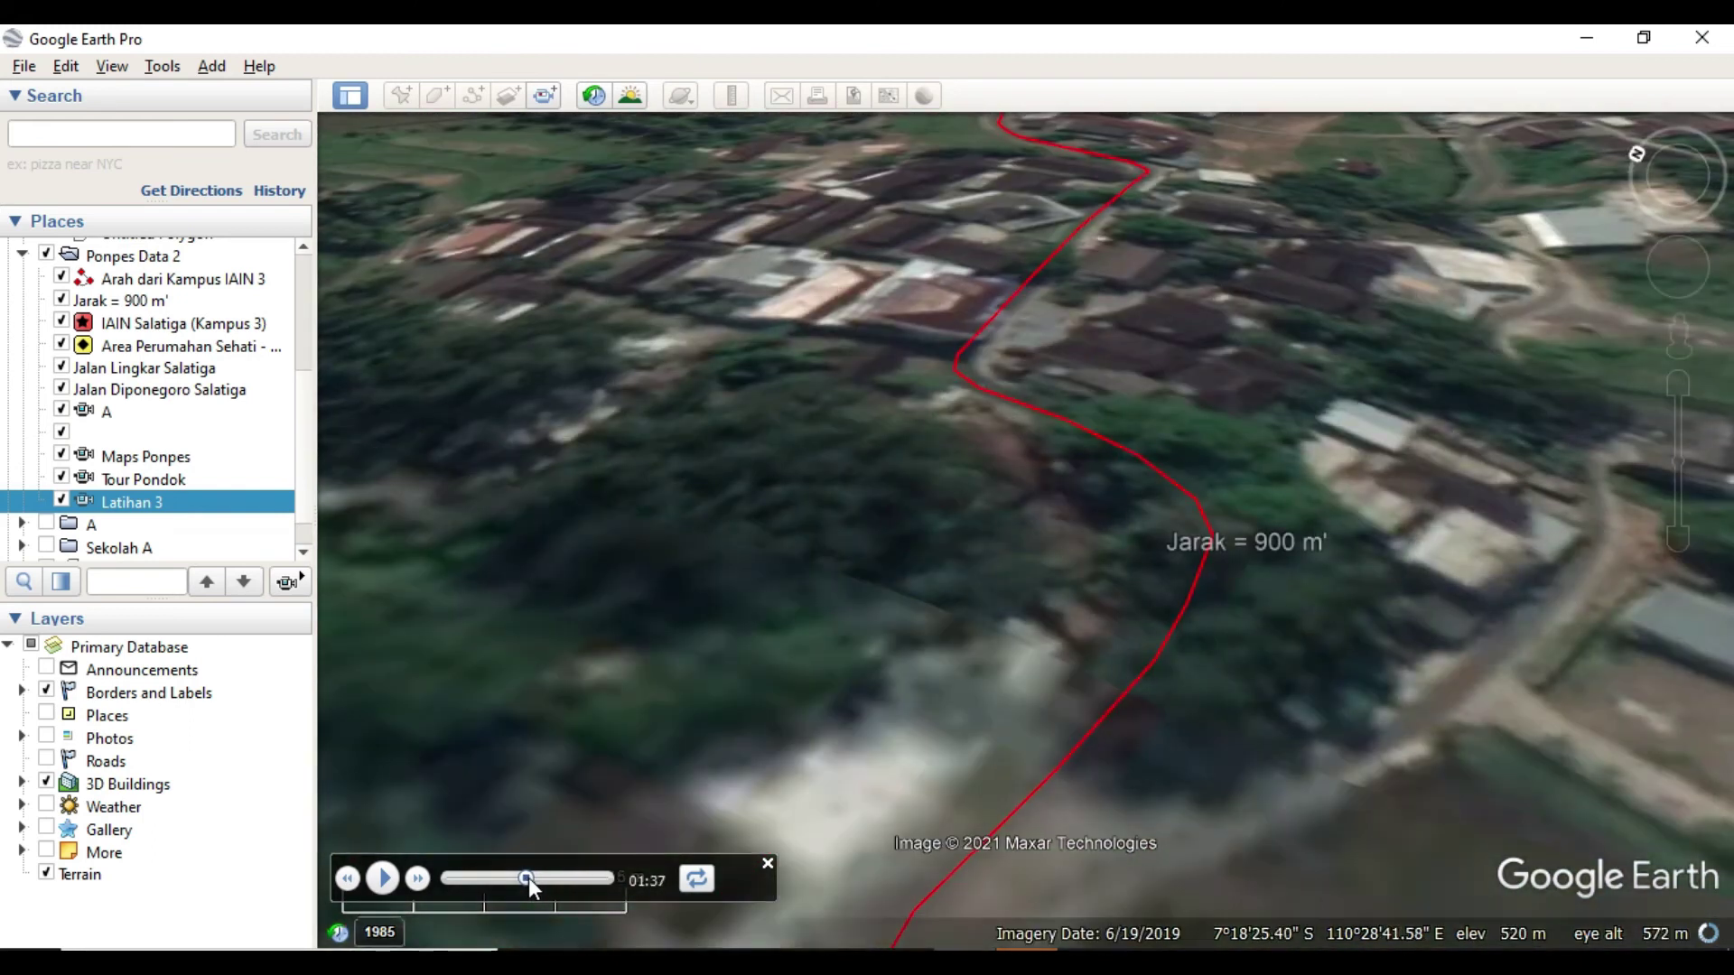
left_click(370, 880)
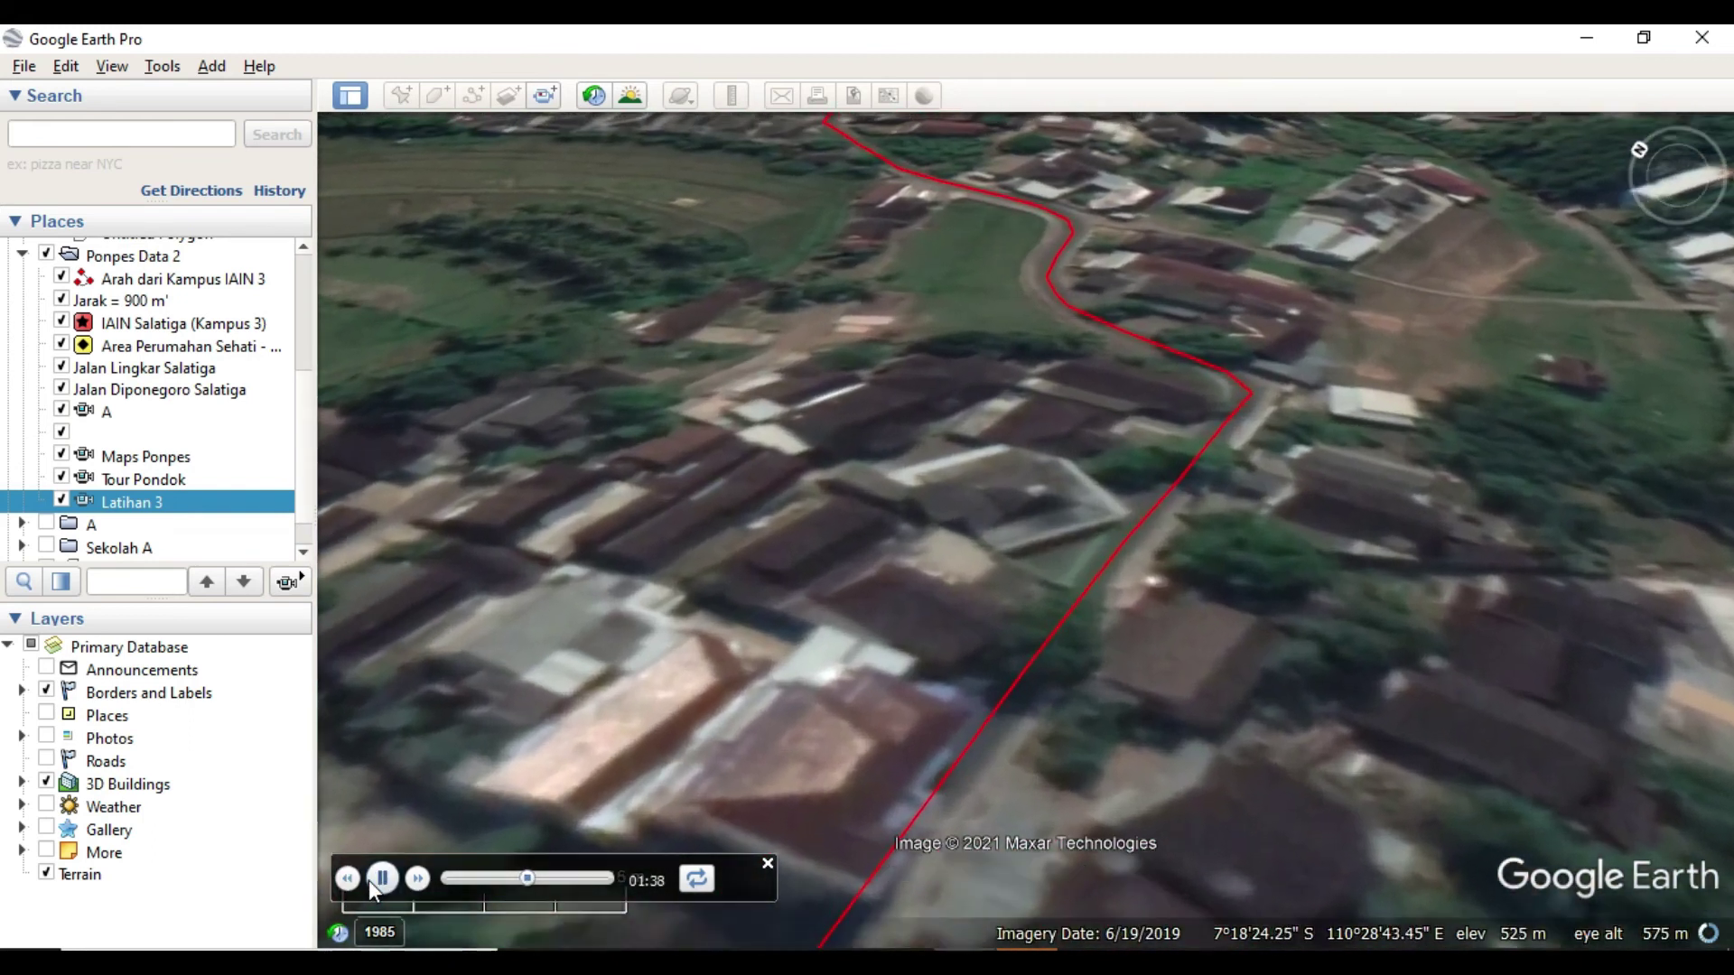
left_click(369, 880)
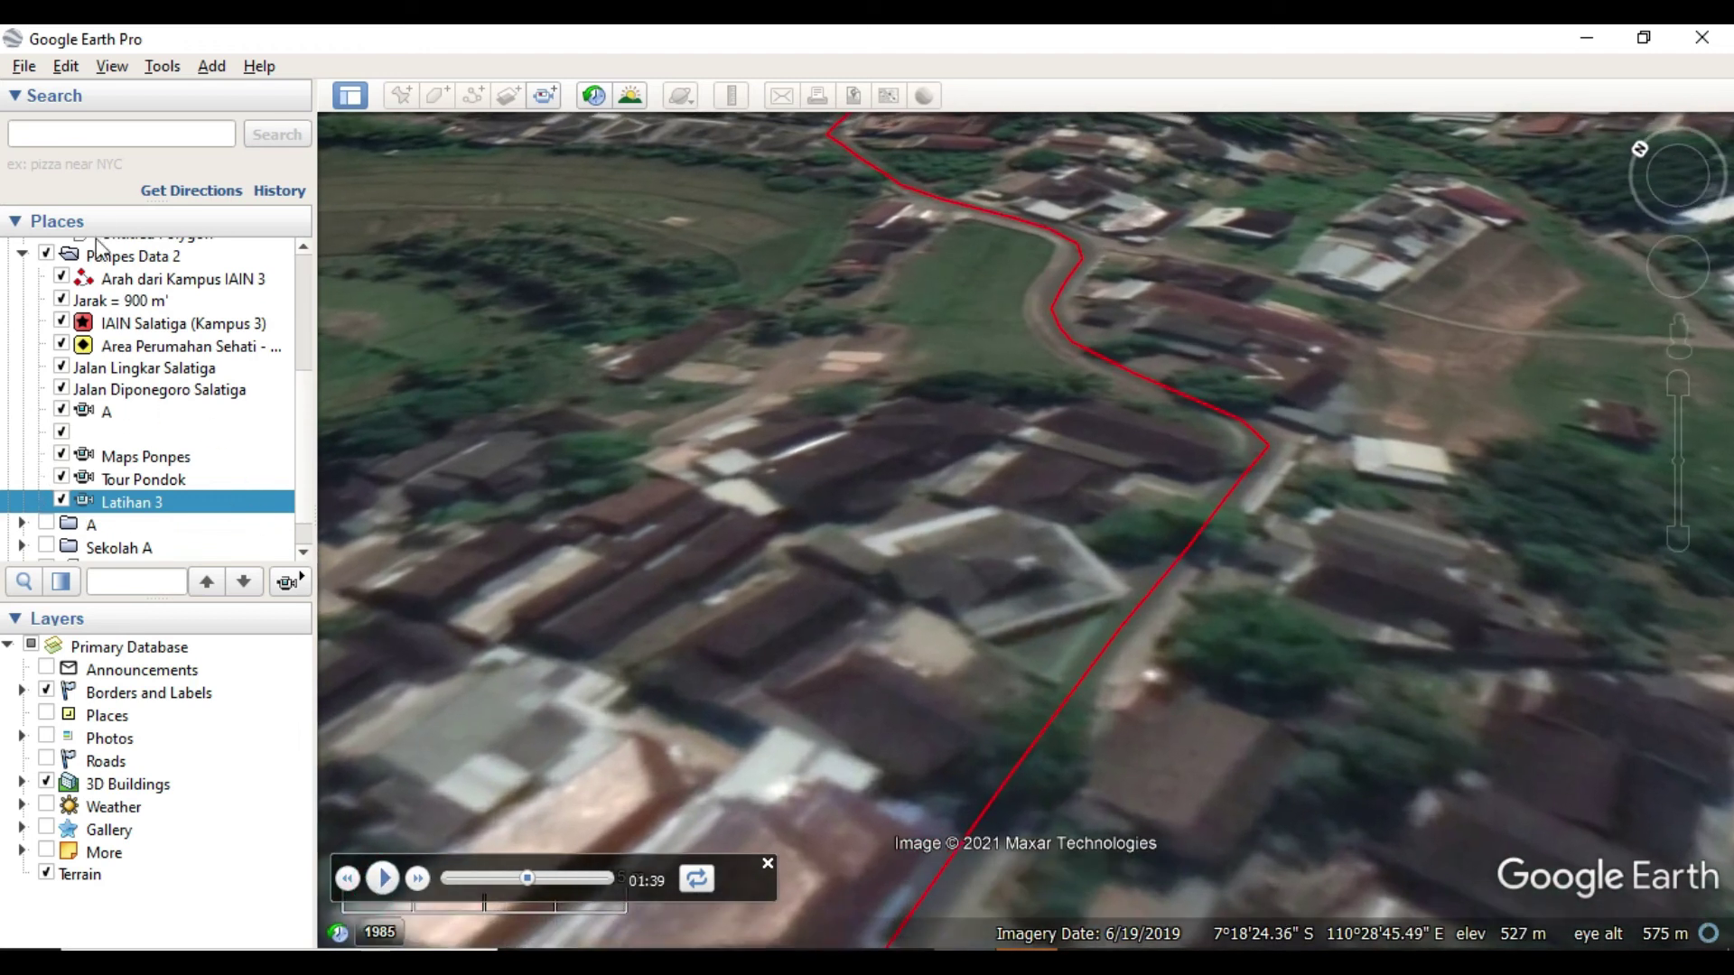
- Close the tour playback and set Movie Maker to record from the saved tour Latihan 3 in Ponpes Data 2
left_click(165, 68)
left_click(165, 69)
left_click(165, 66)
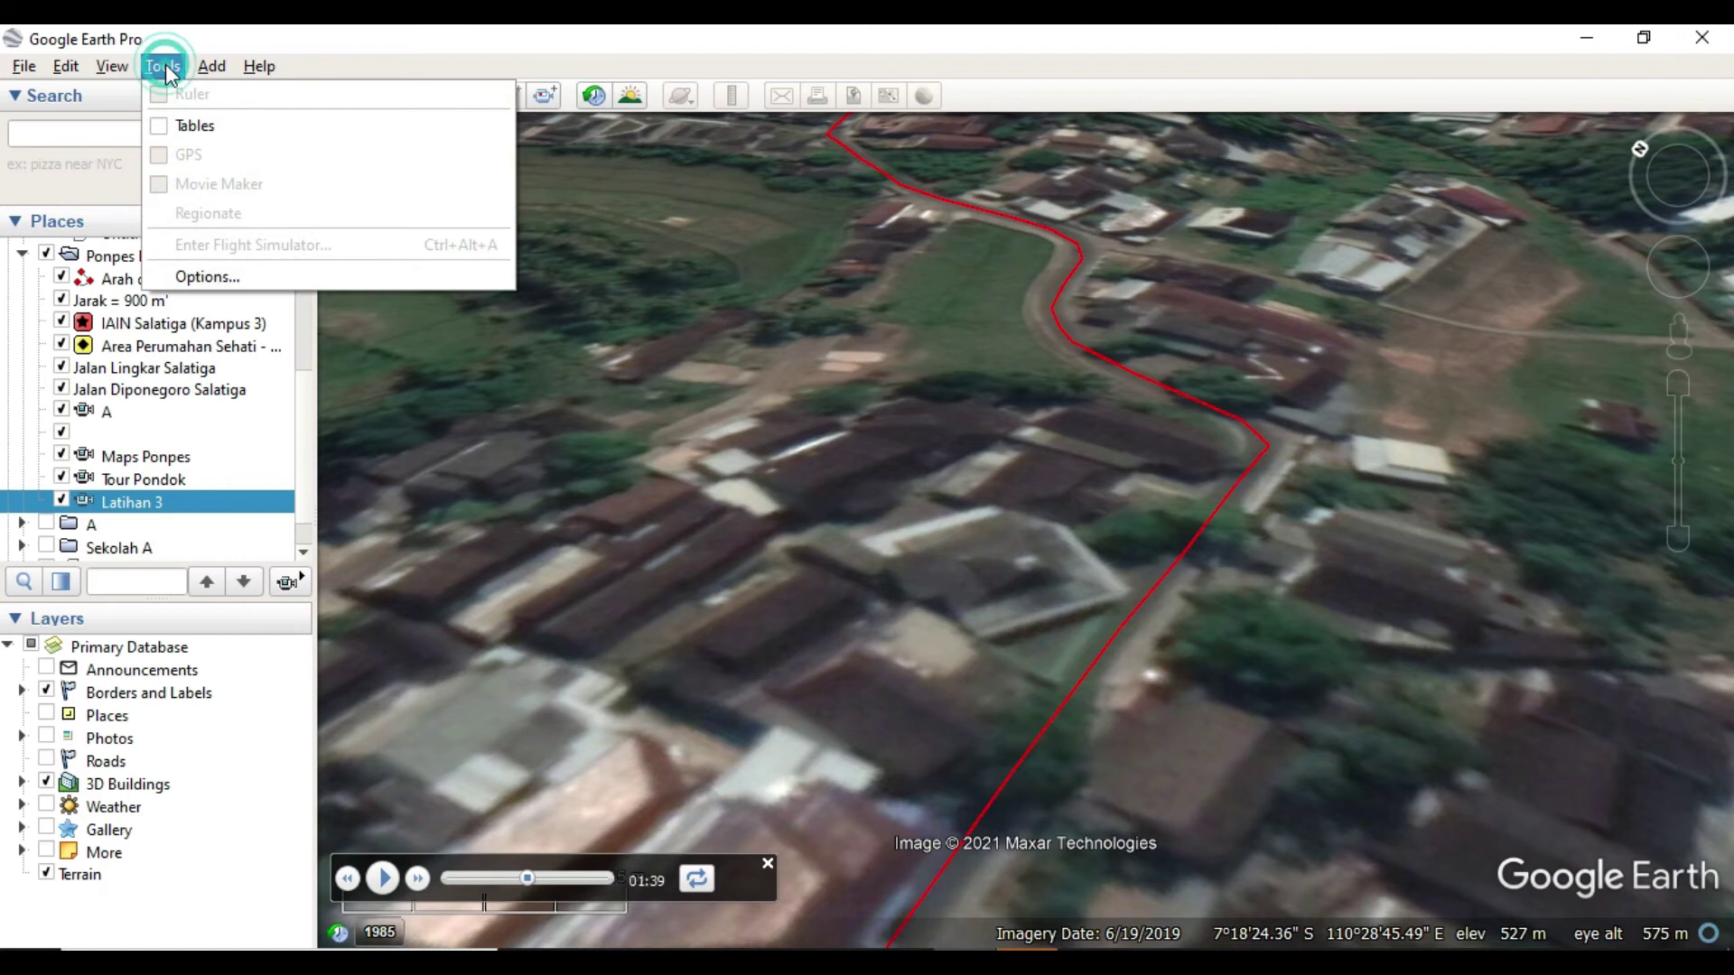
left_click(727, 775)
left_click(768, 866)
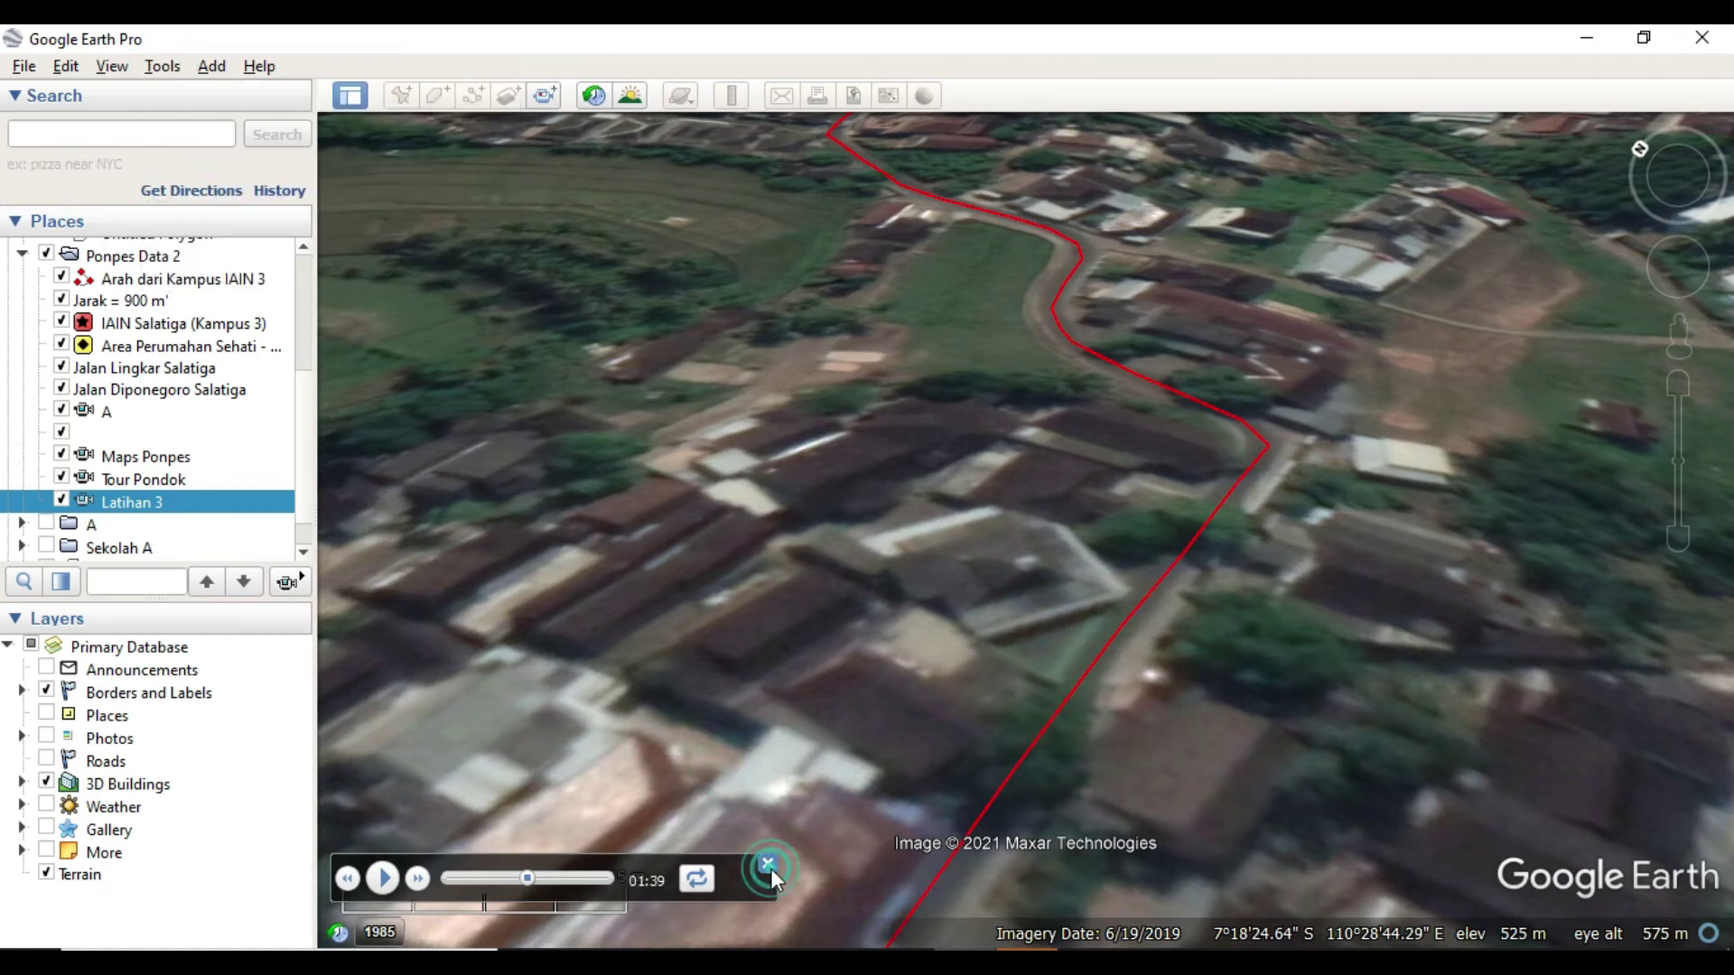
left_click(156, 65)
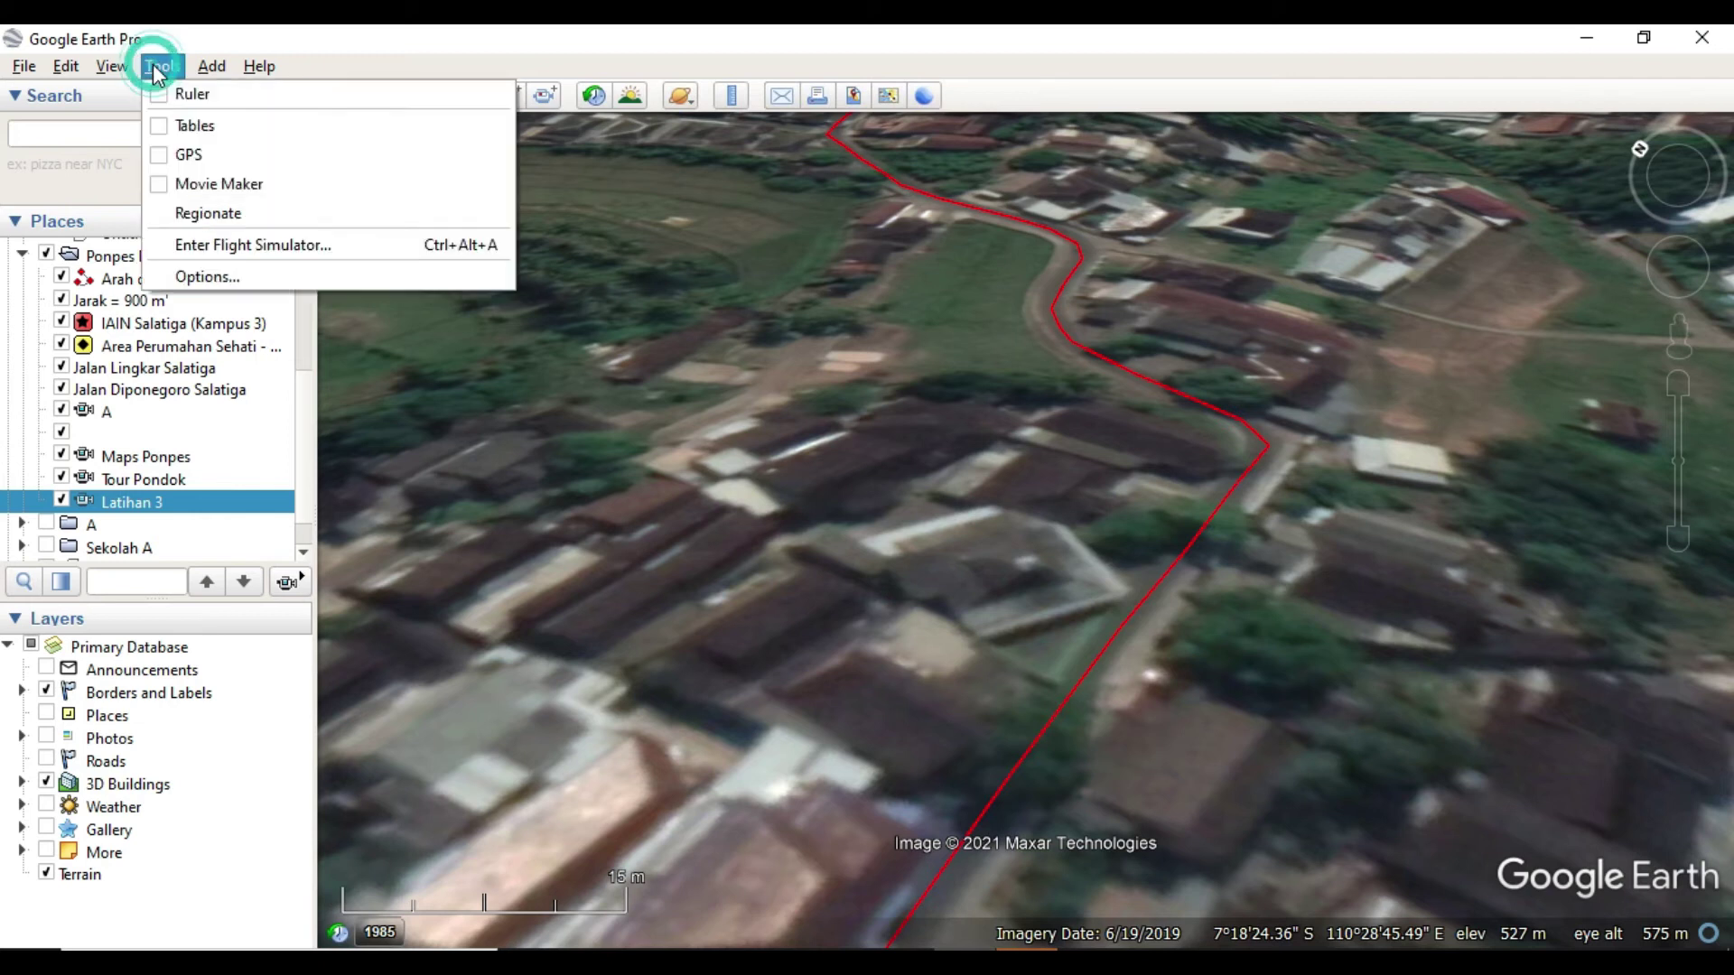
left_click(242, 186)
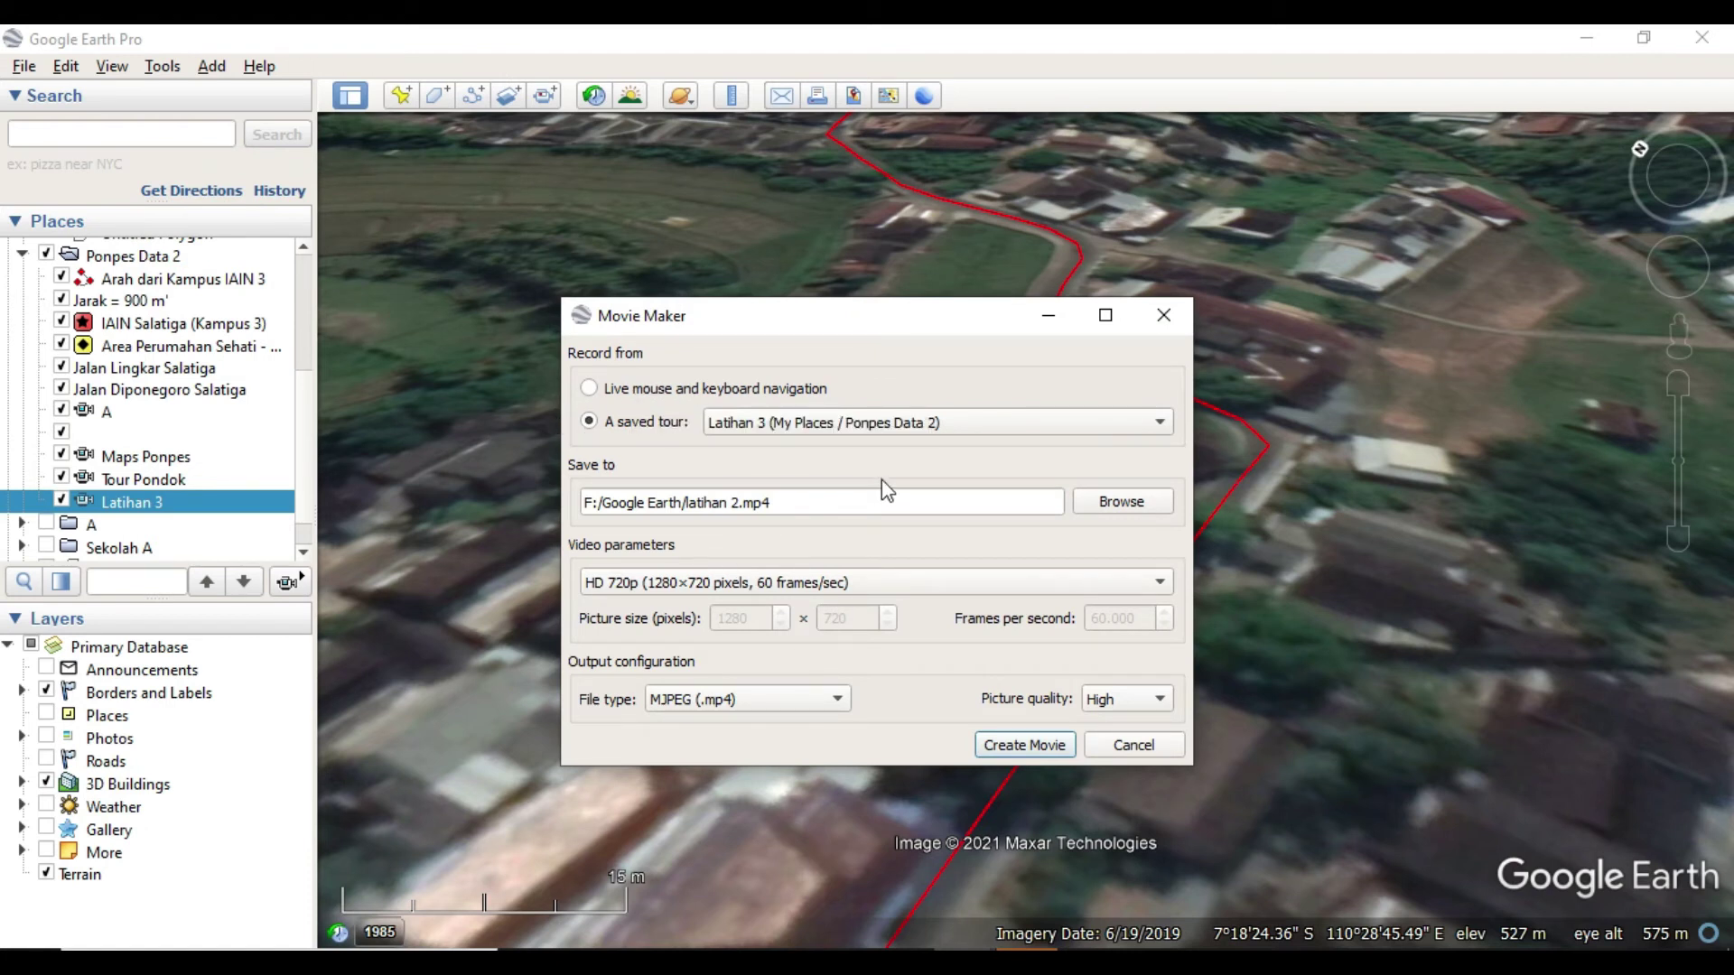
left_click(828, 424)
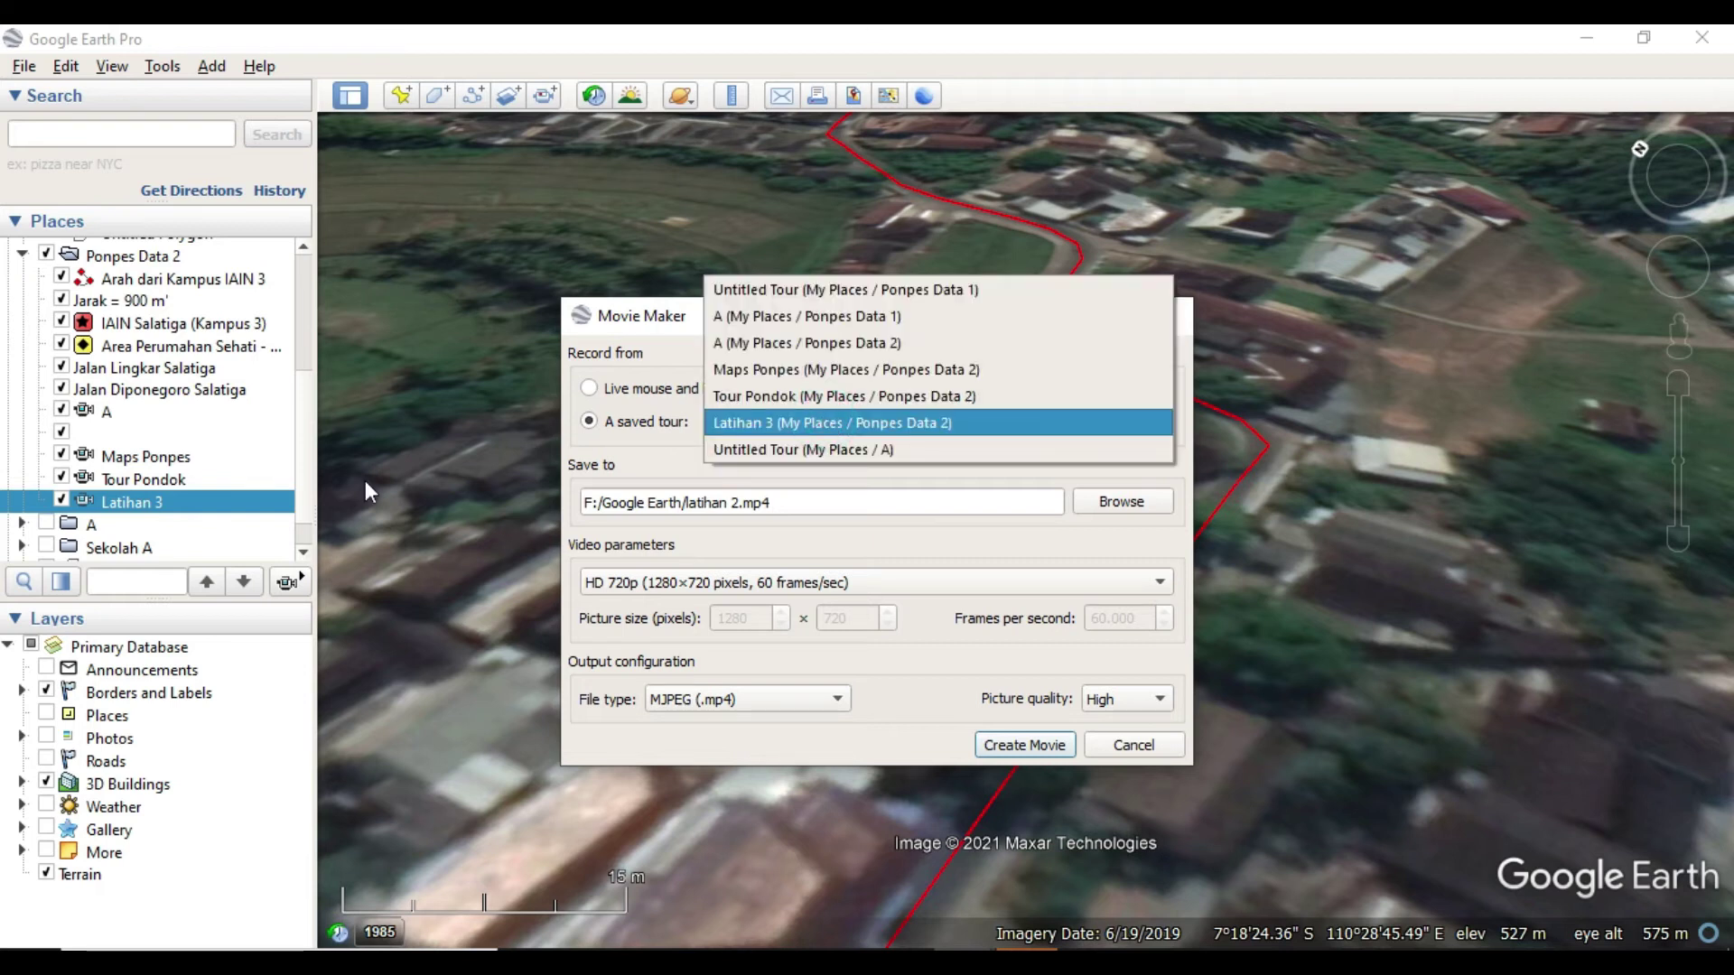
left_click(755, 432)
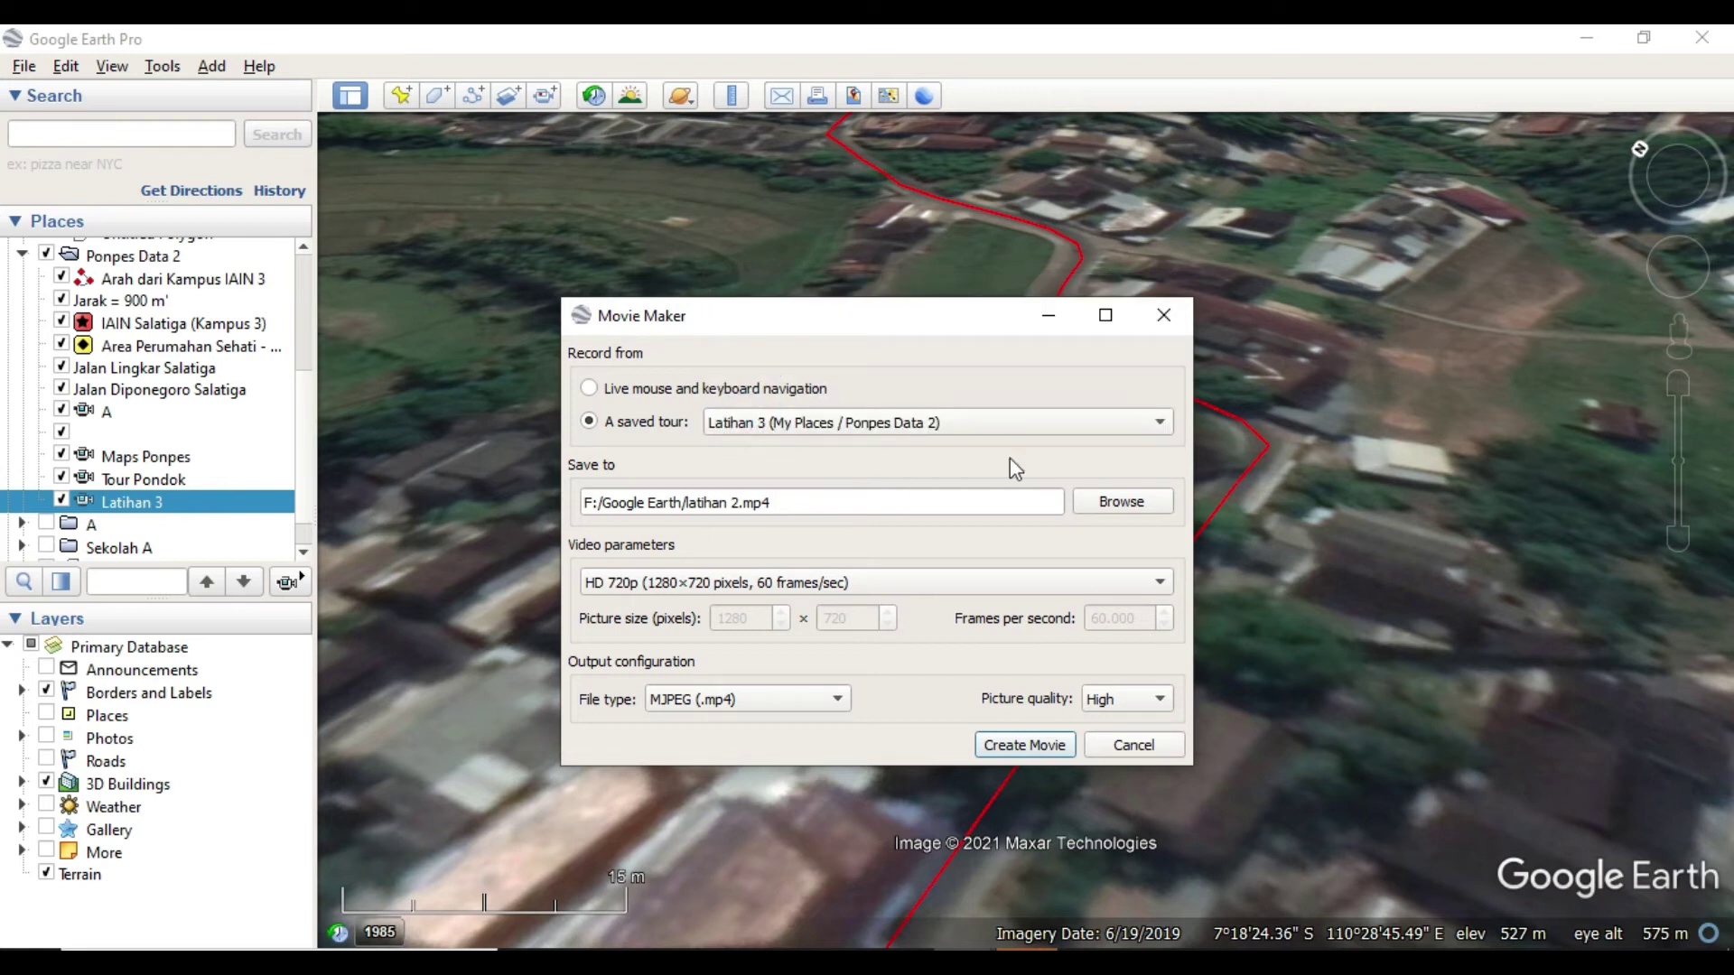
- Set the movie's output file to latihan 3 in the Google Earth folder on drive F
left_click(1105, 503)
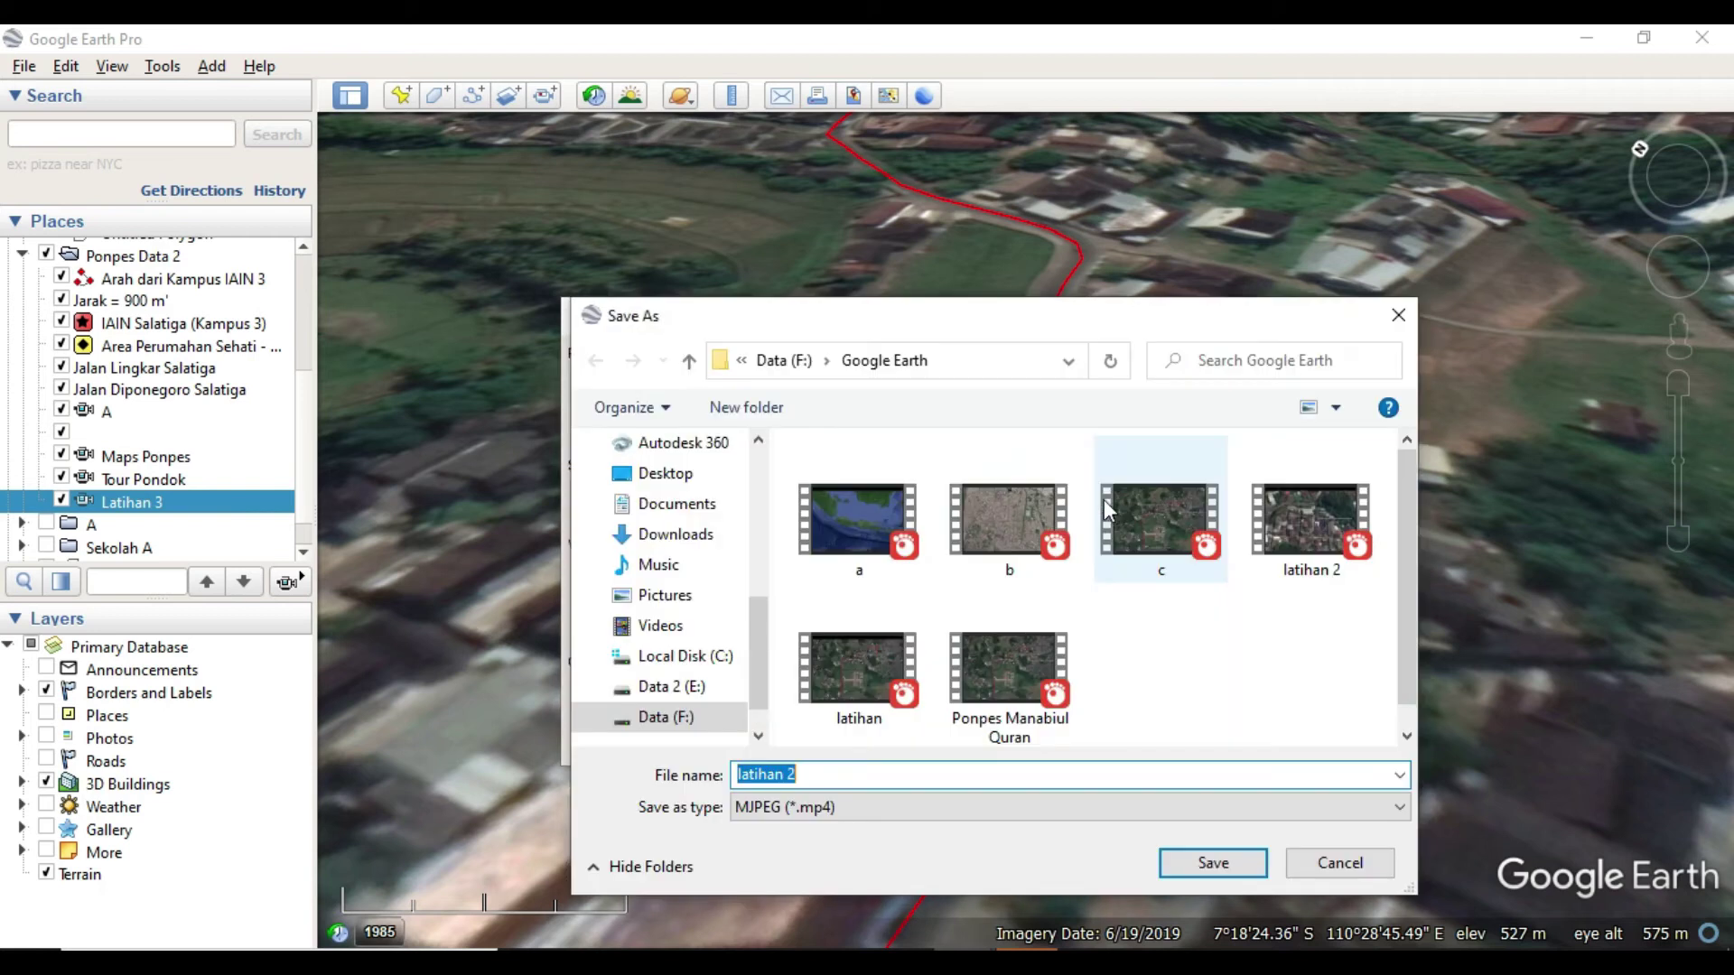
left_click(894, 778)
key("BackSpace")
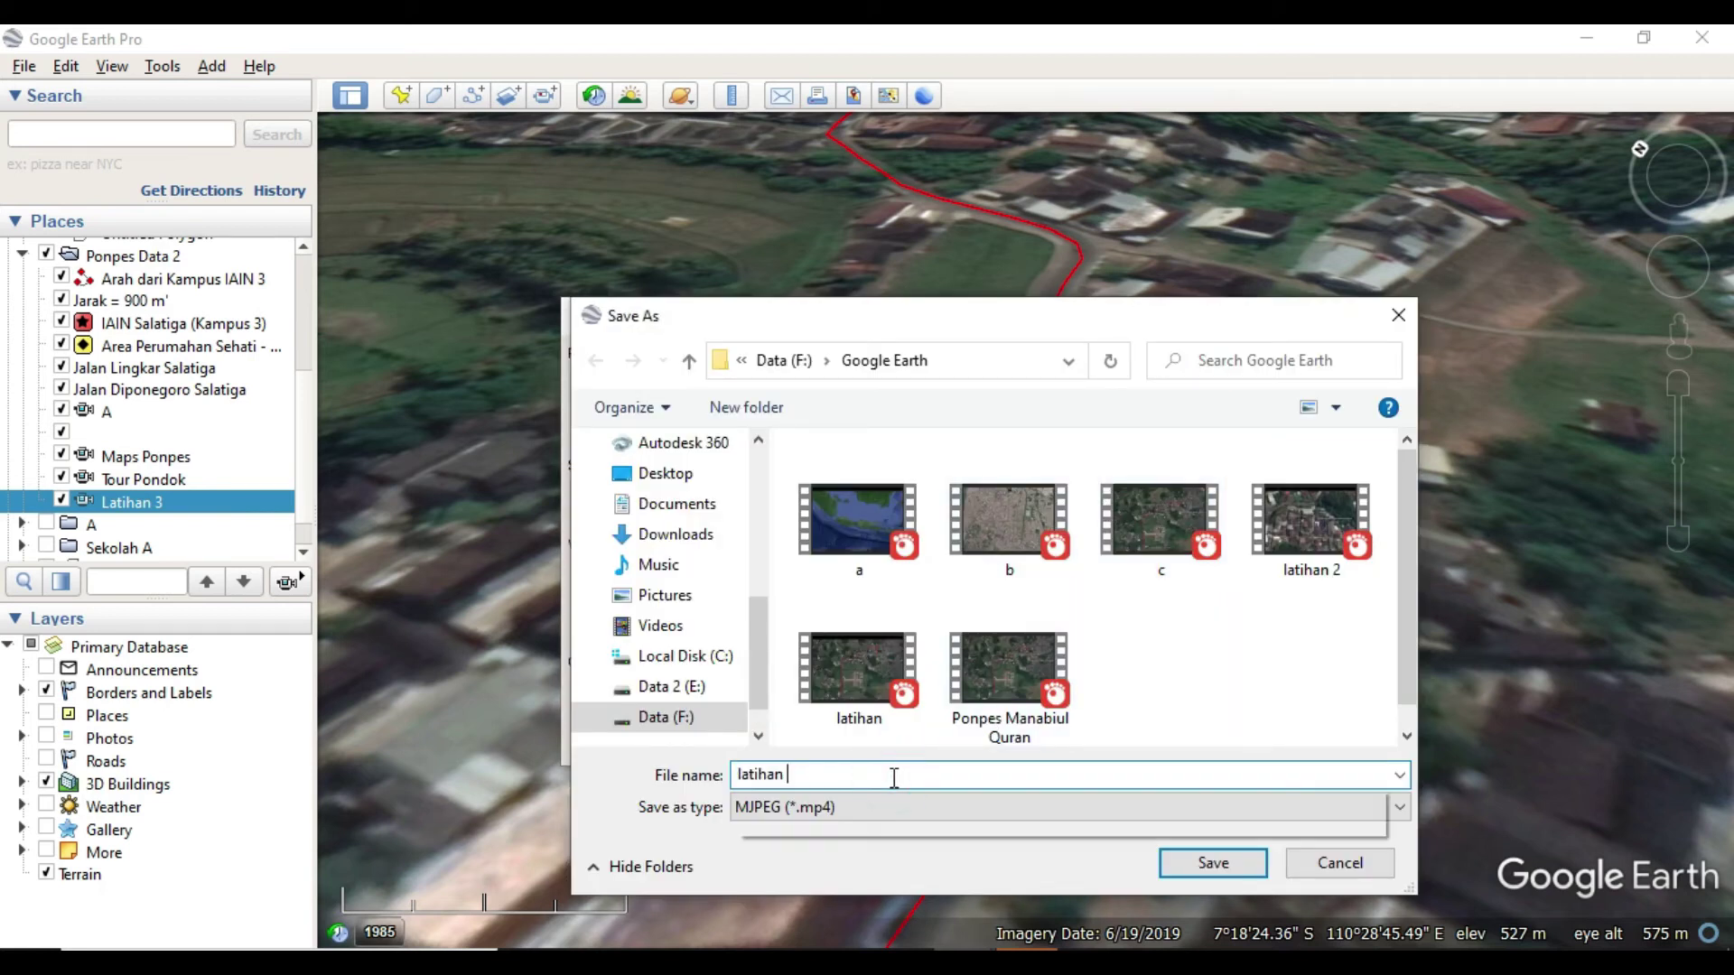
type("3")
left_click(1211, 862)
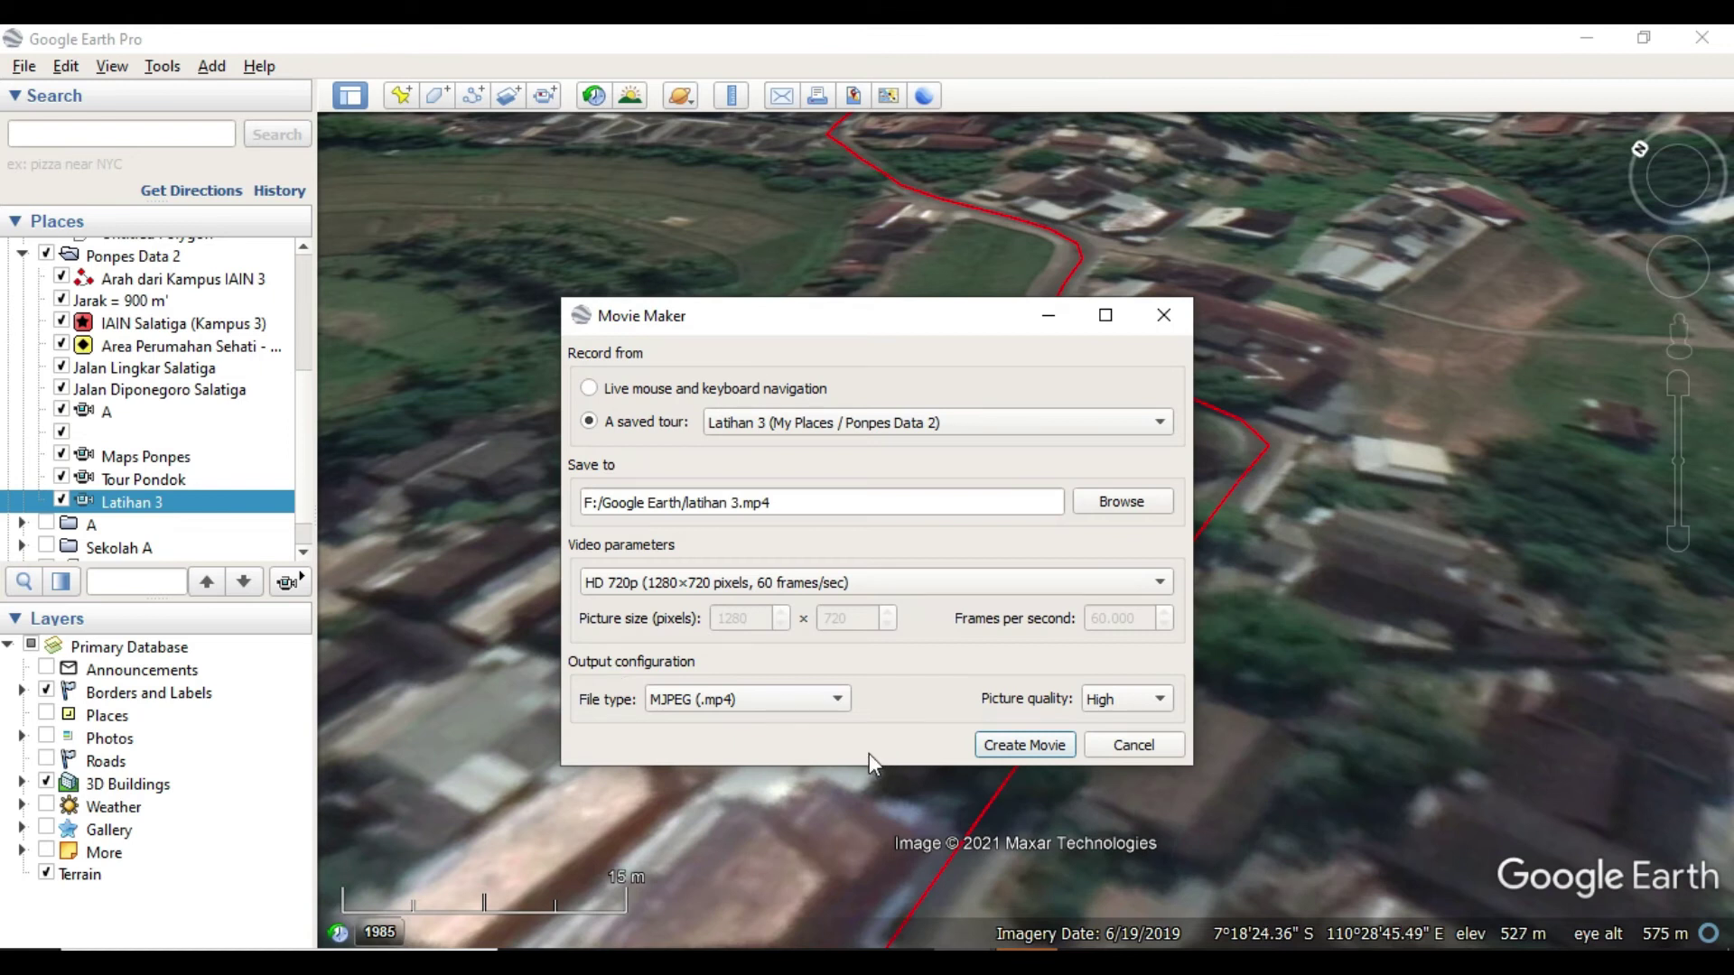
- Set the movie's video parameters to VGA (640×480 pixels, 30 frames/sec) and create the movie
left_click(911, 579)
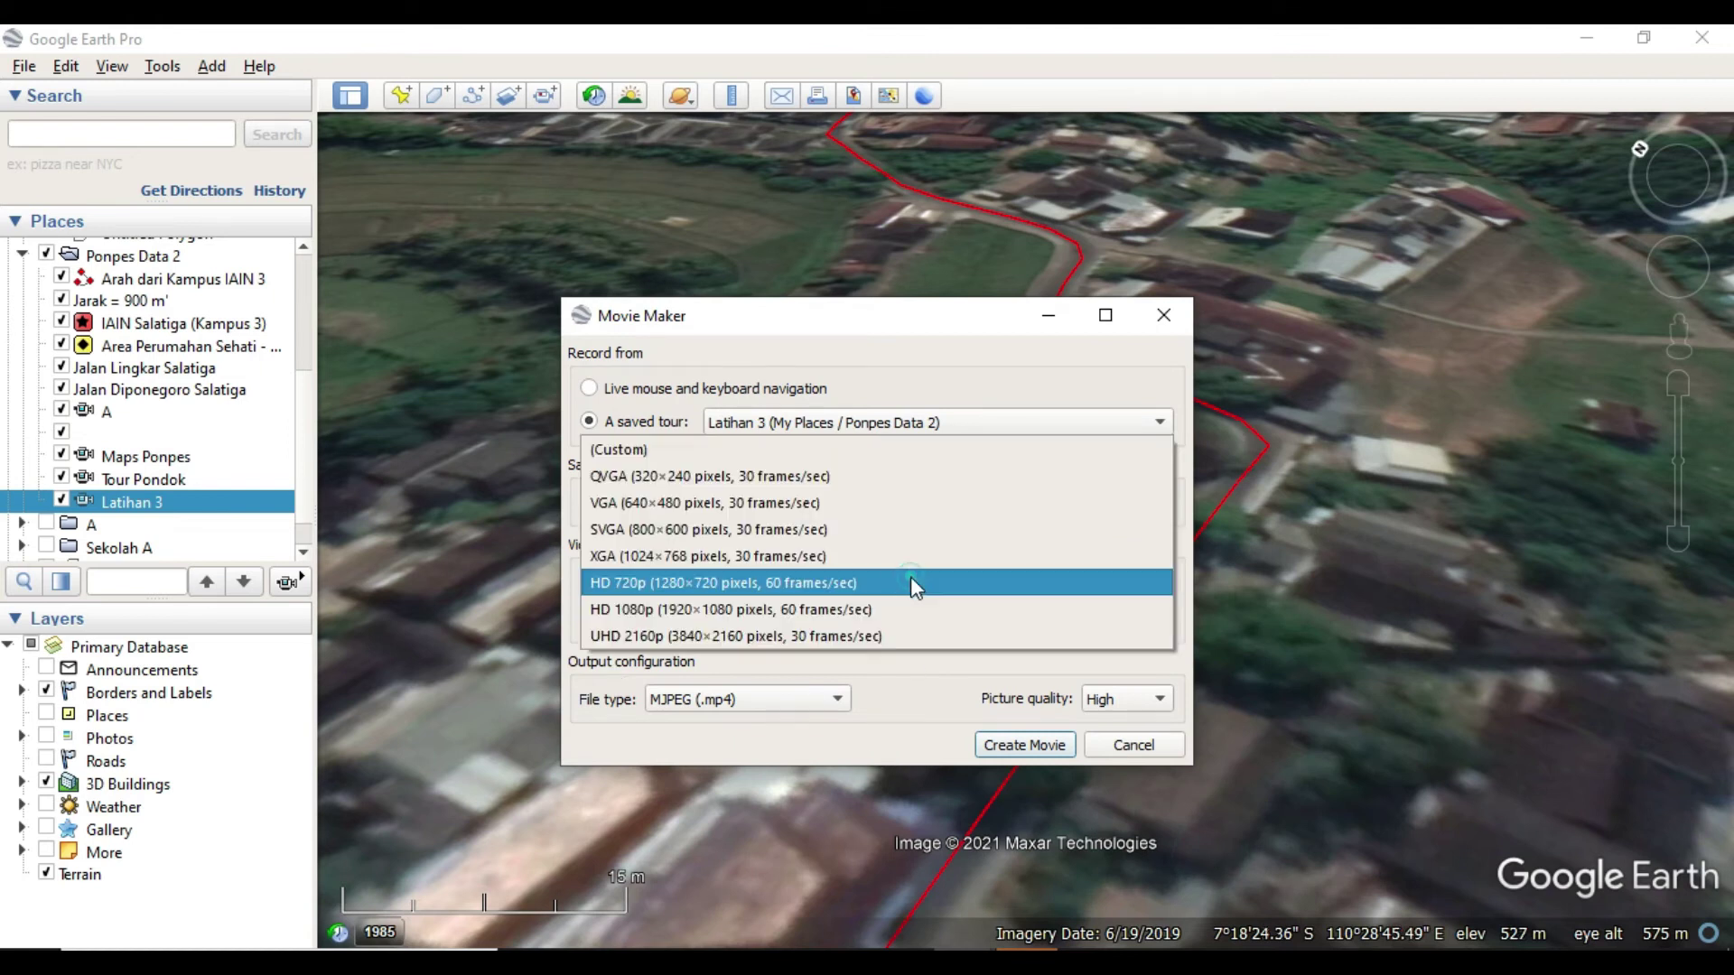
left_click(761, 502)
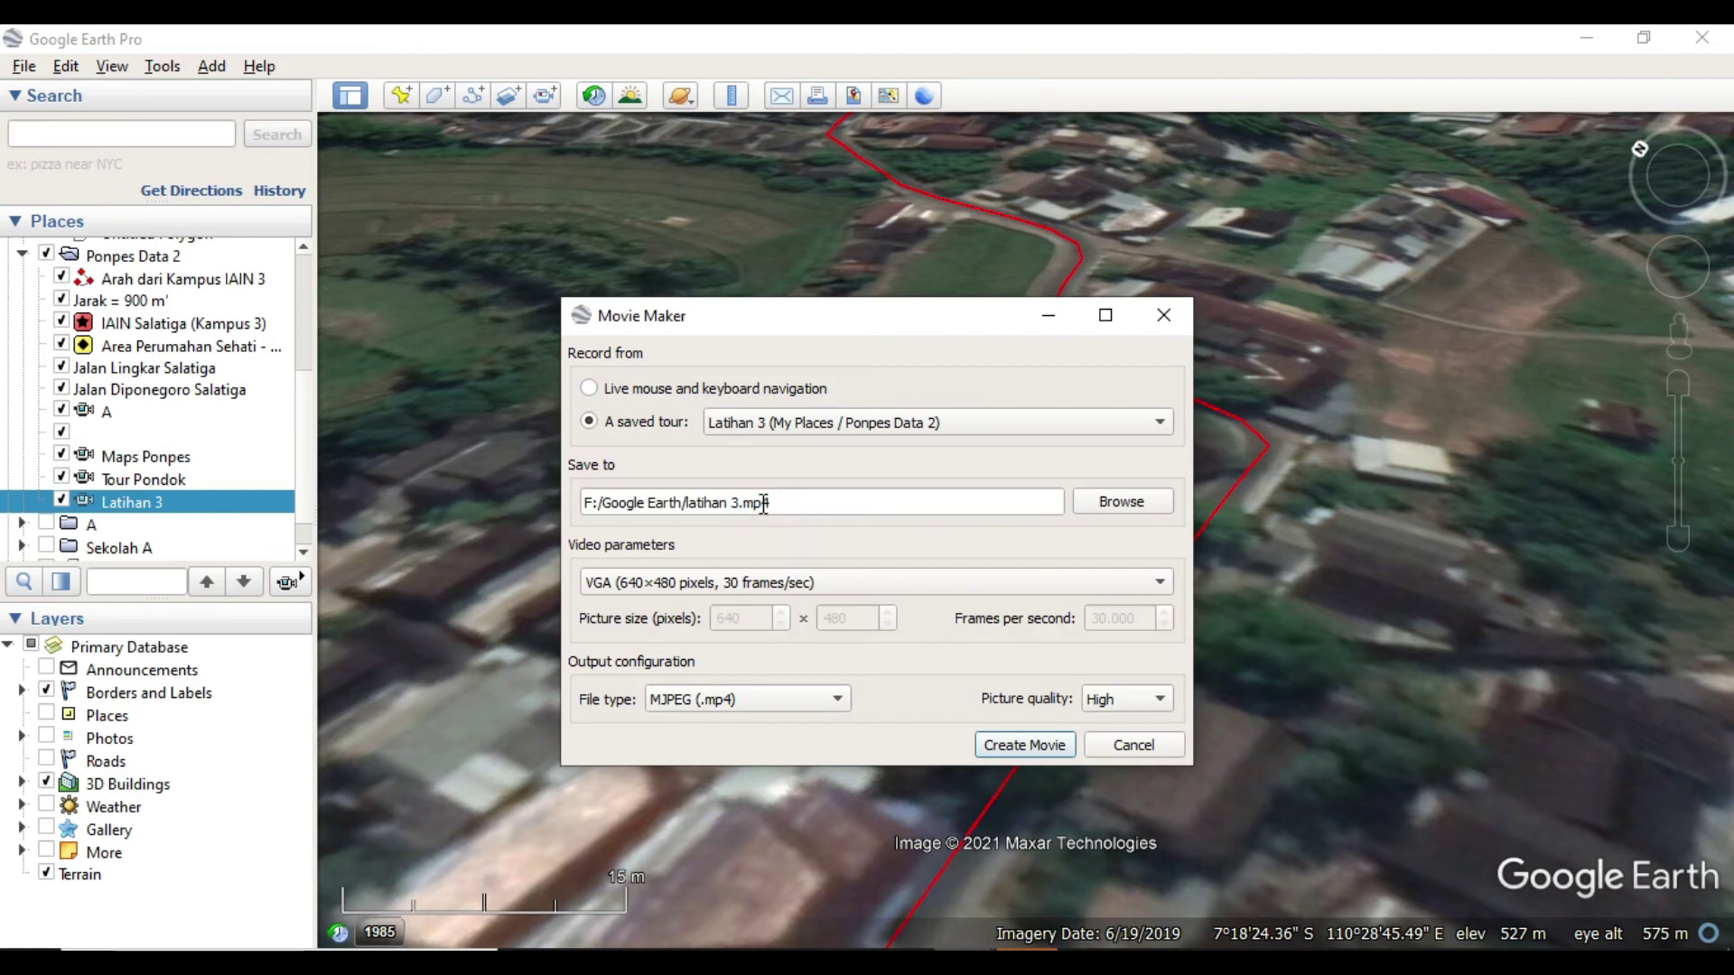
left_click(1047, 739)
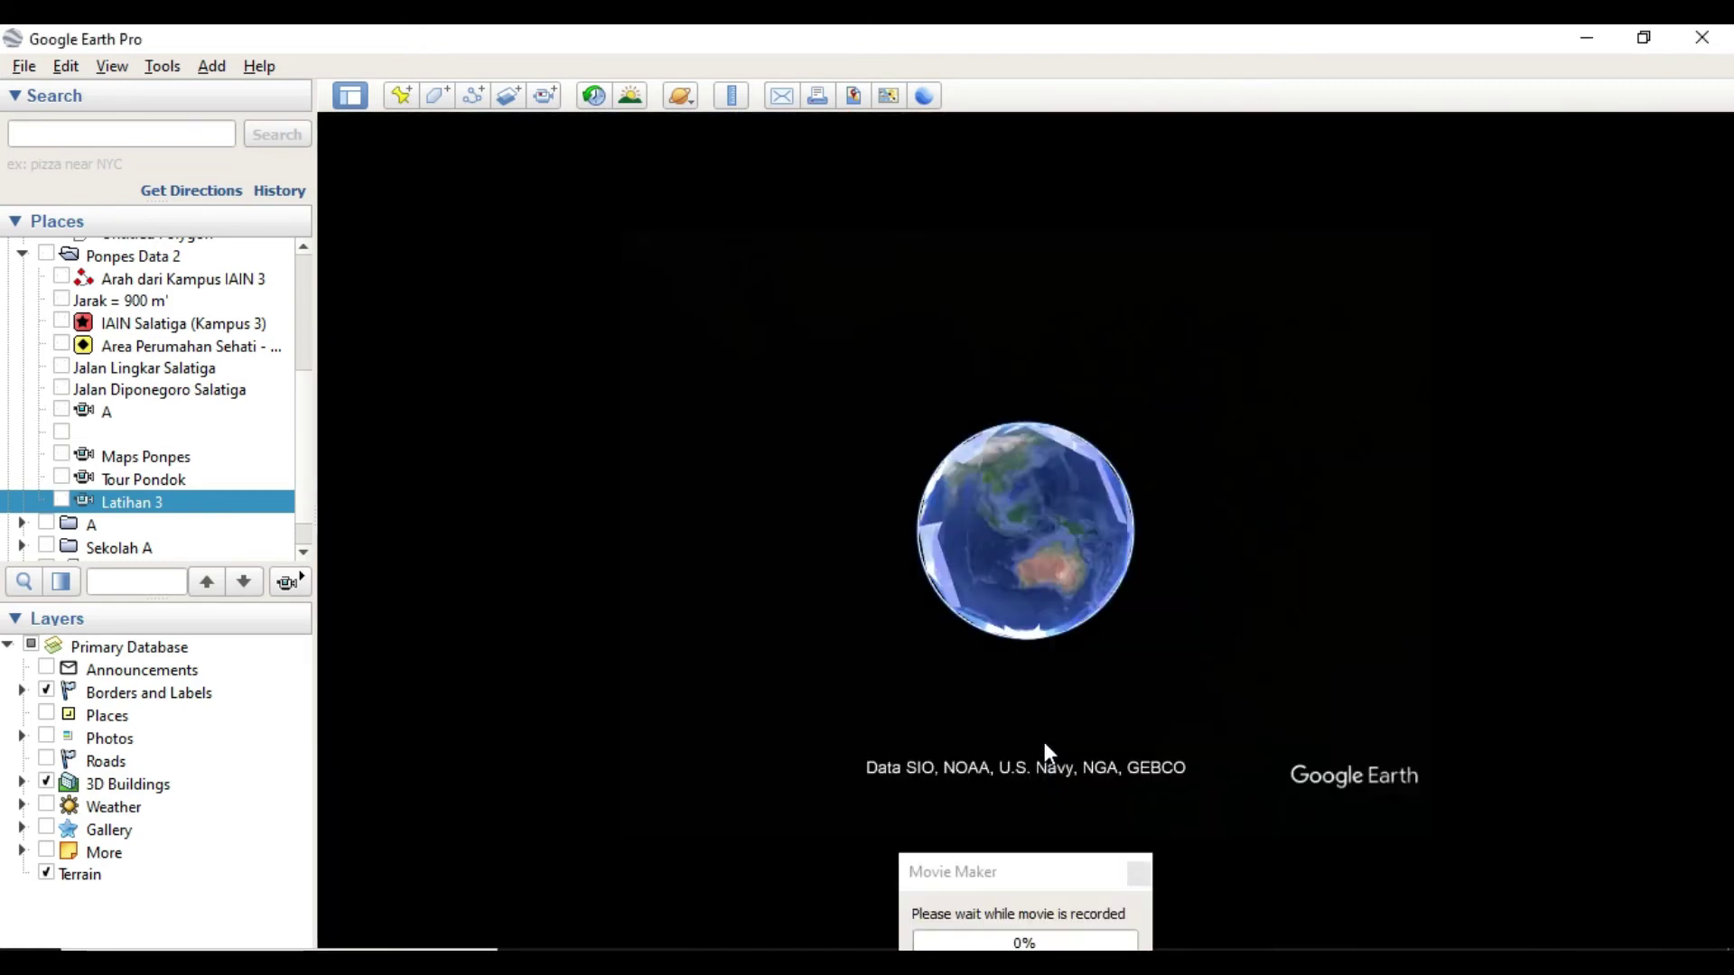
left_click(1028, 869)
left_click_drag(775, 707, 745, 663)
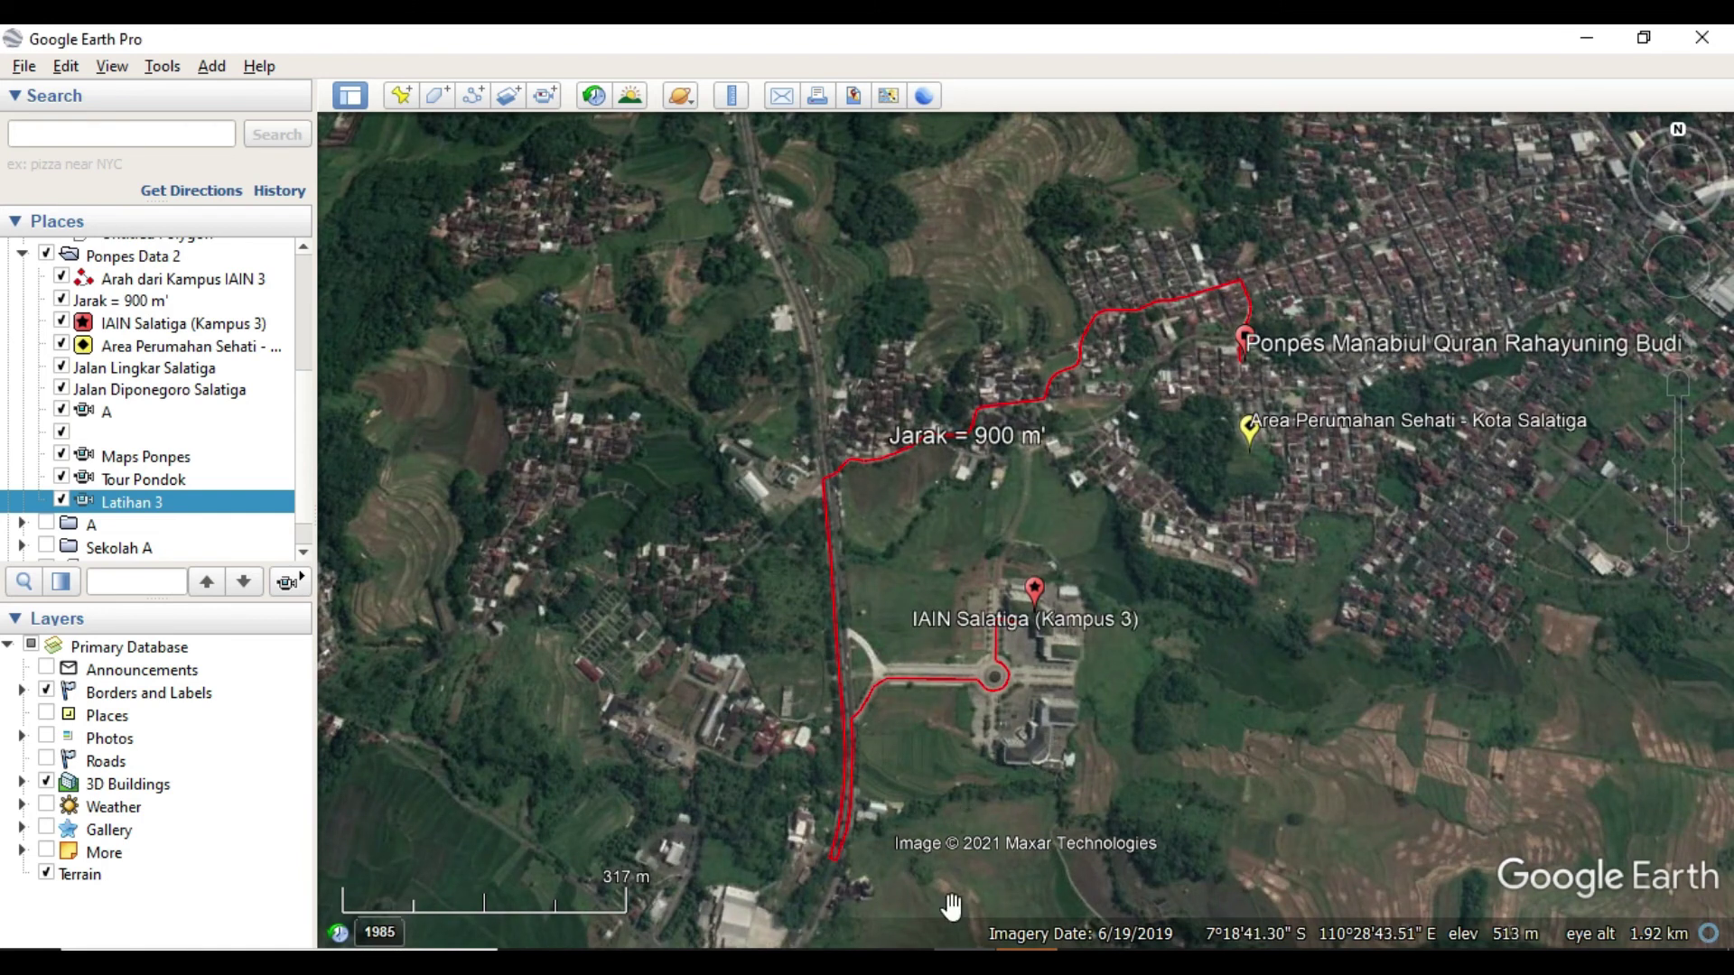
- Switch to File Explorer, play the exported latihan 3 video, skip to about 2:10, view it maximized and close the player
left_click(944, 963)
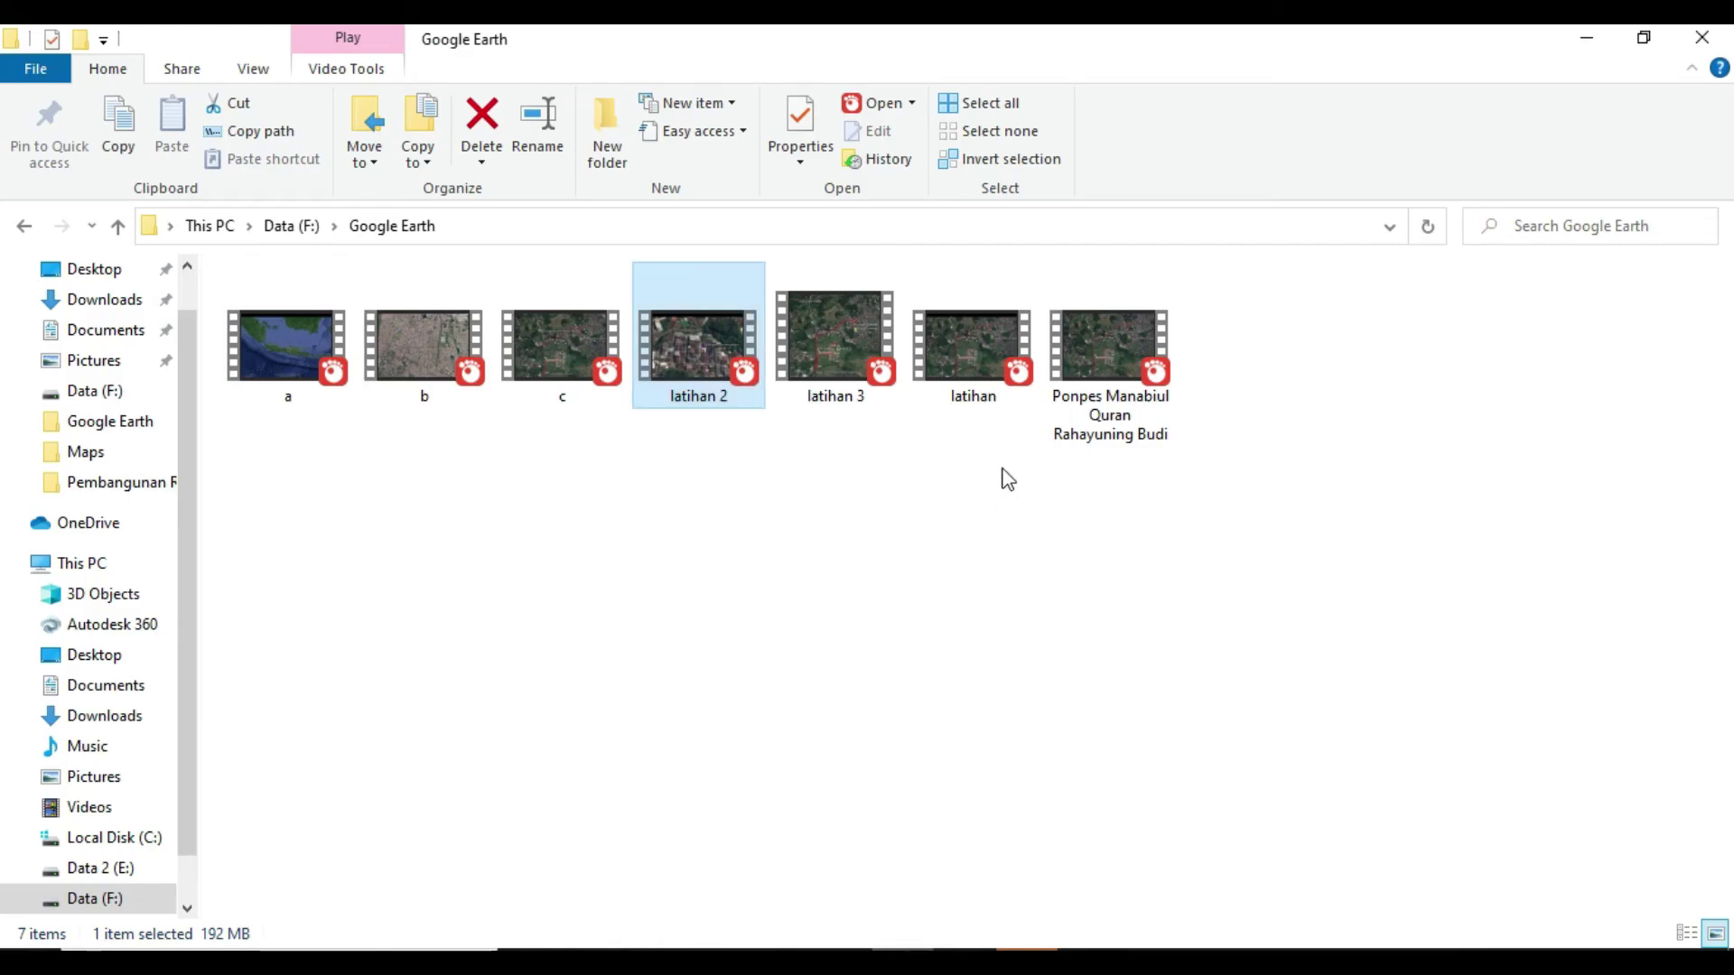
double_click(845, 359)
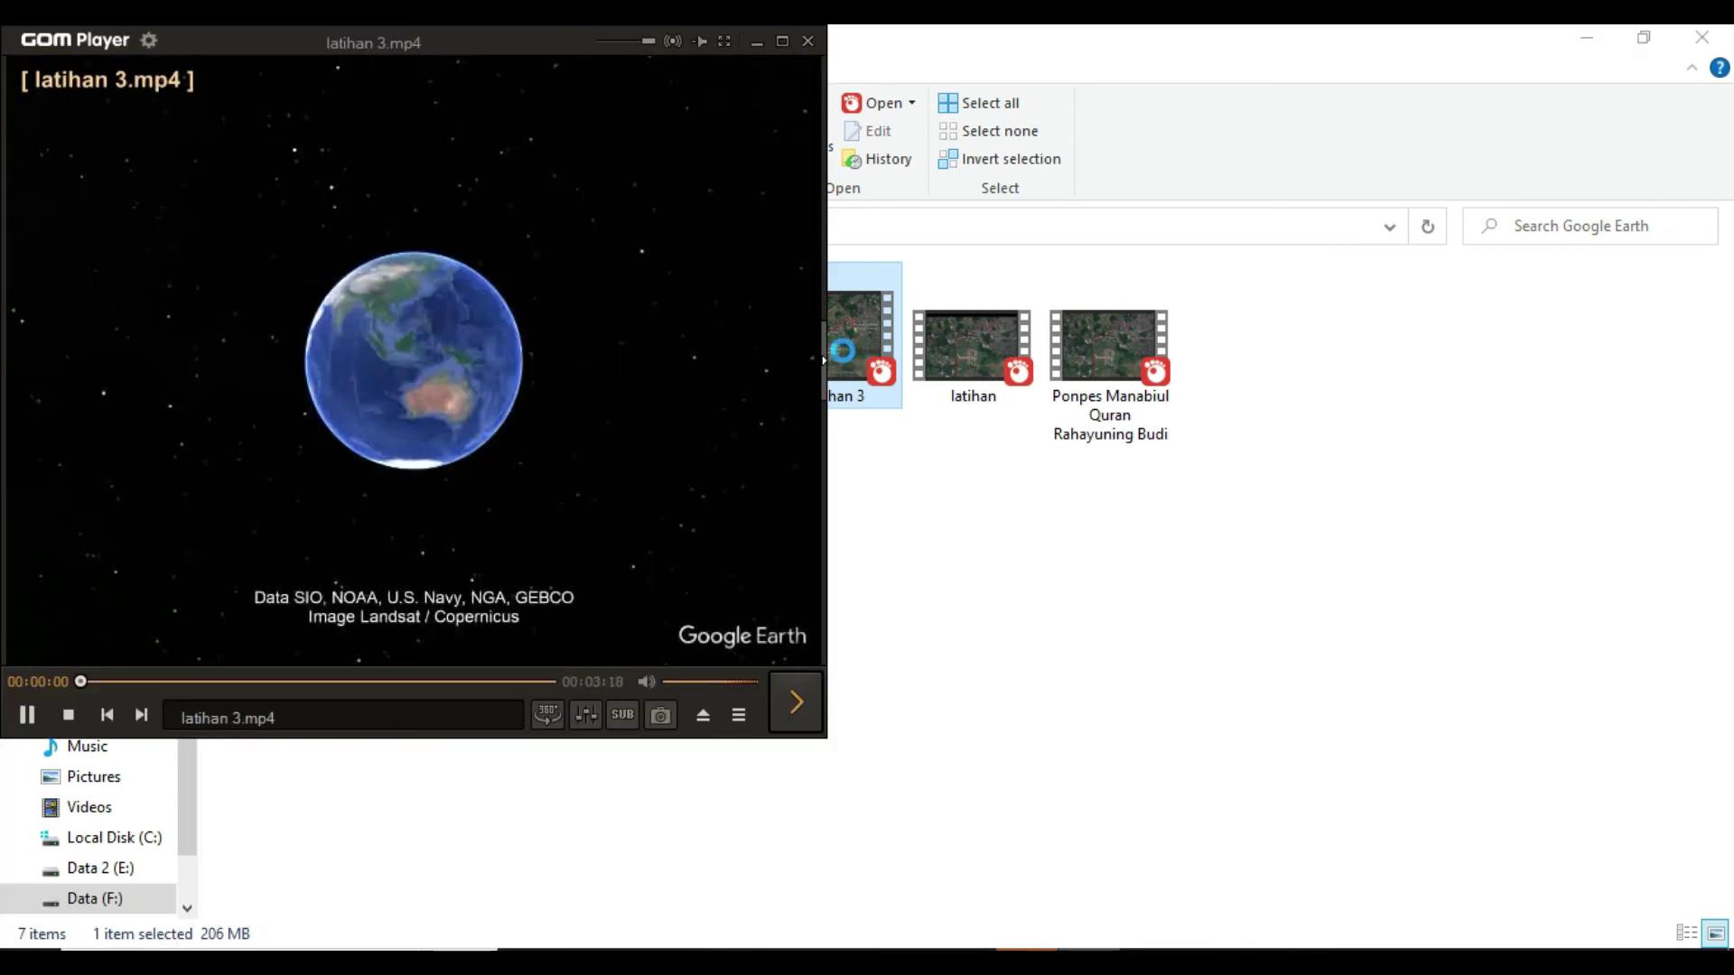
left_click(652, 392)
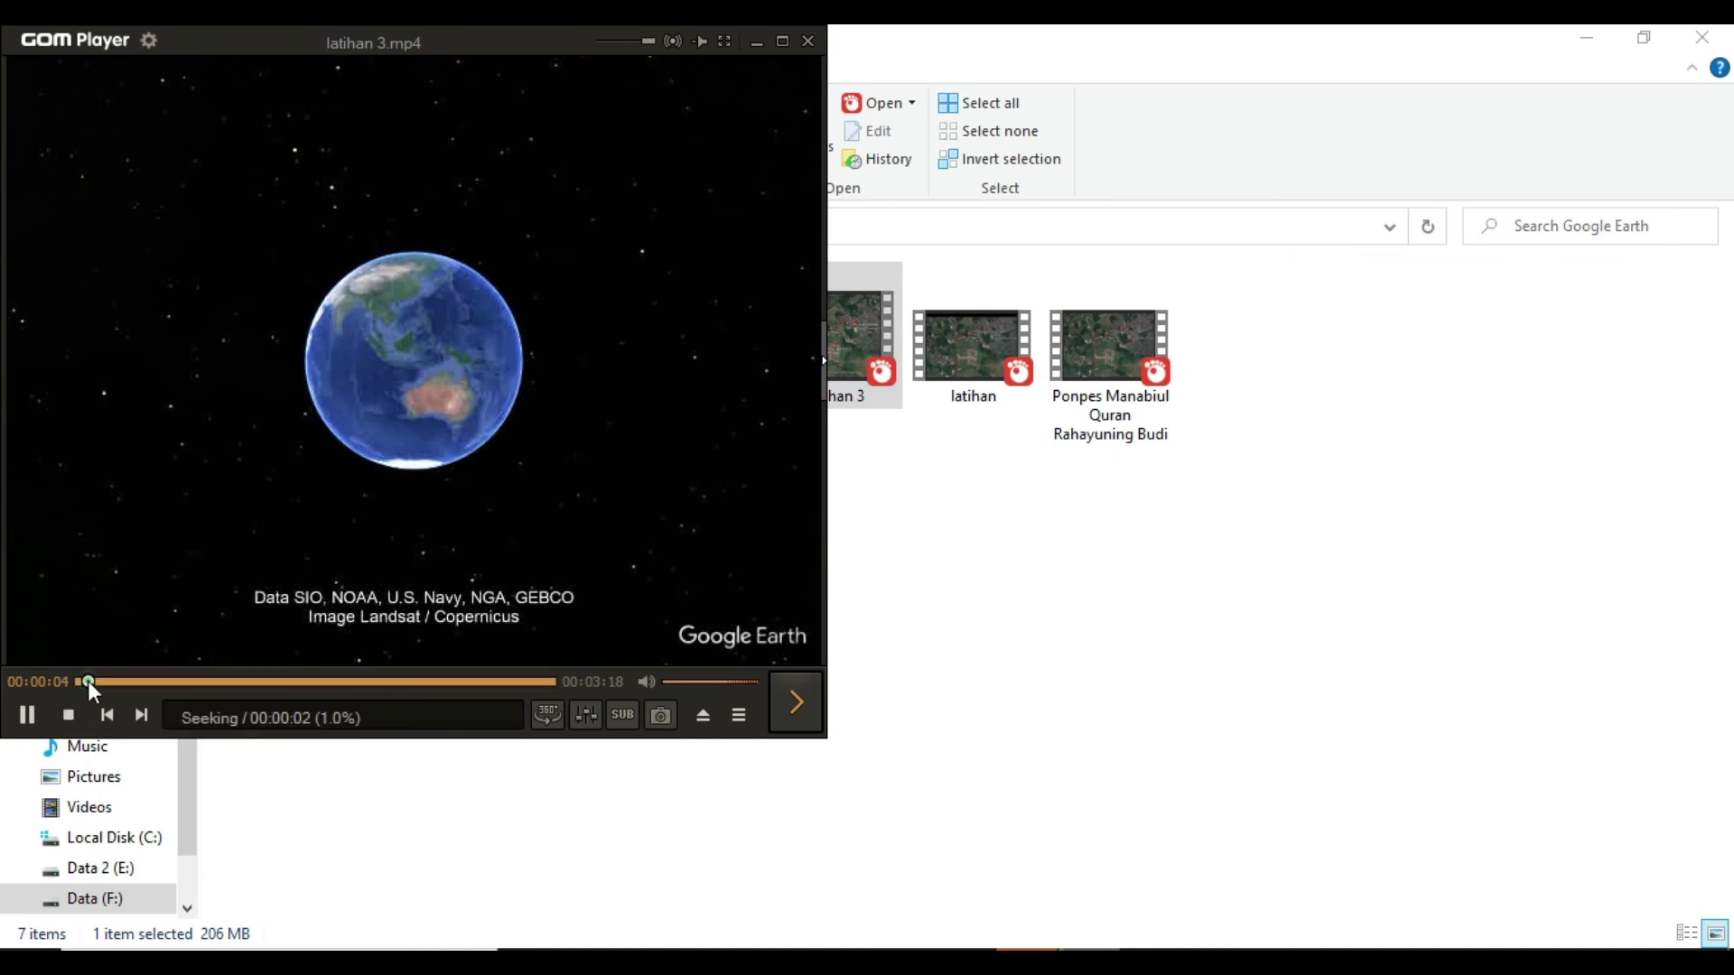
left_click_drag(89, 681, 484, 685)
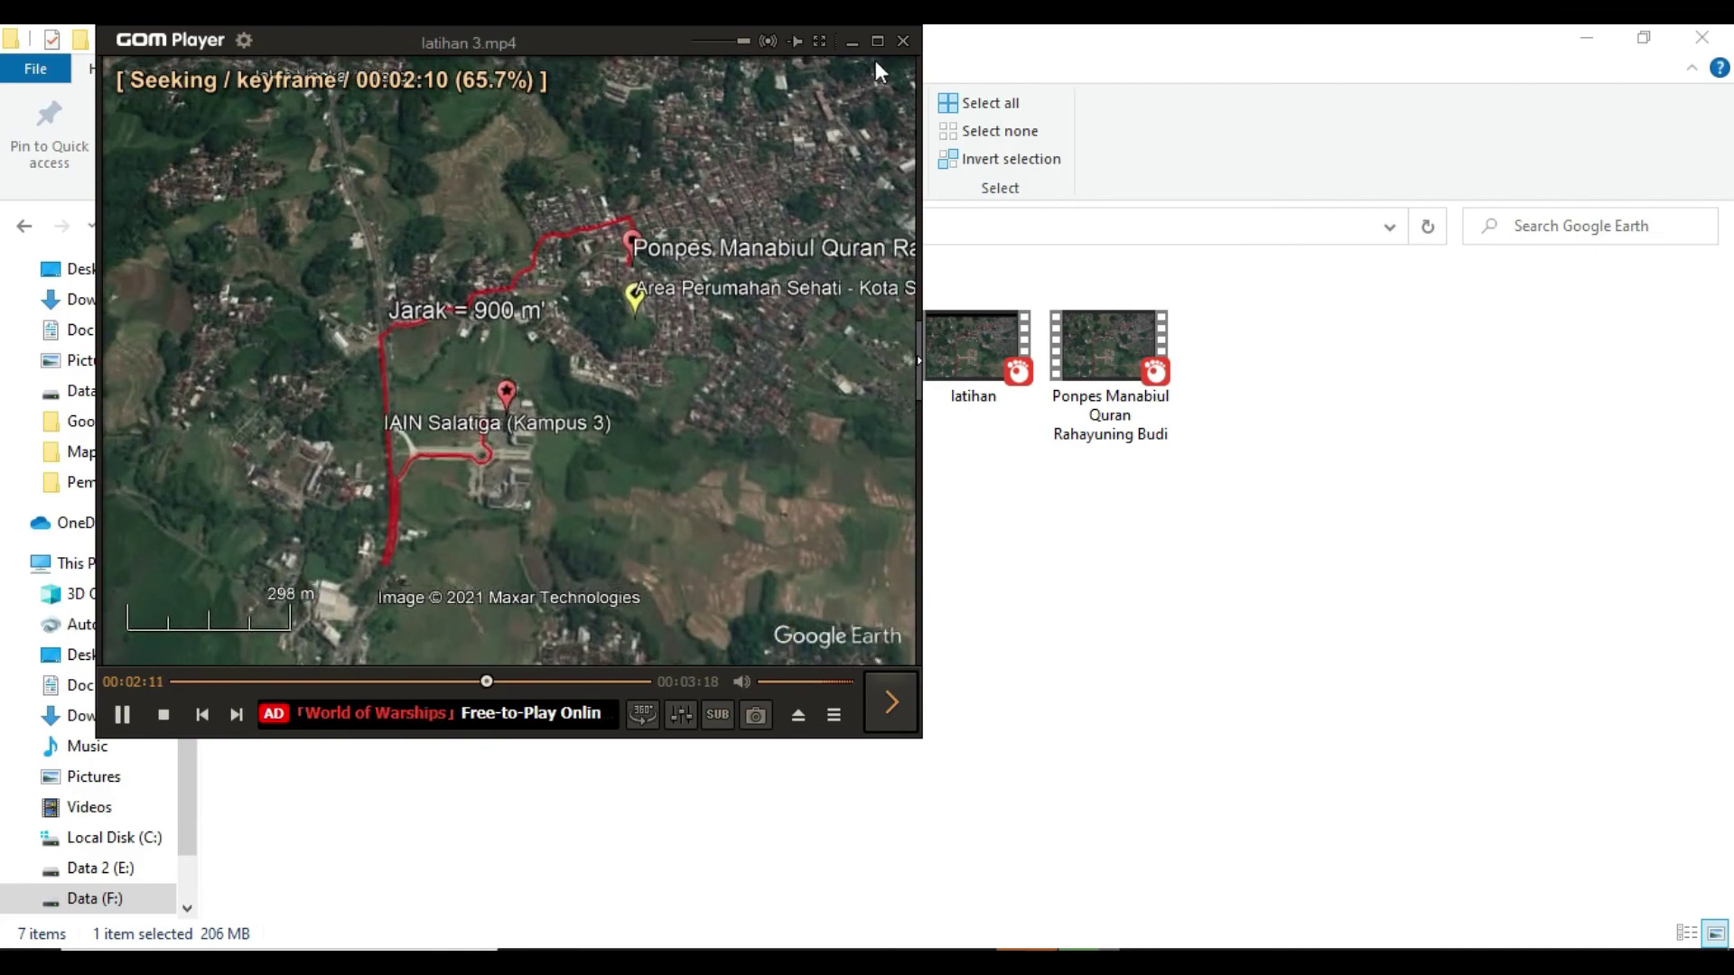
left_click(877, 40)
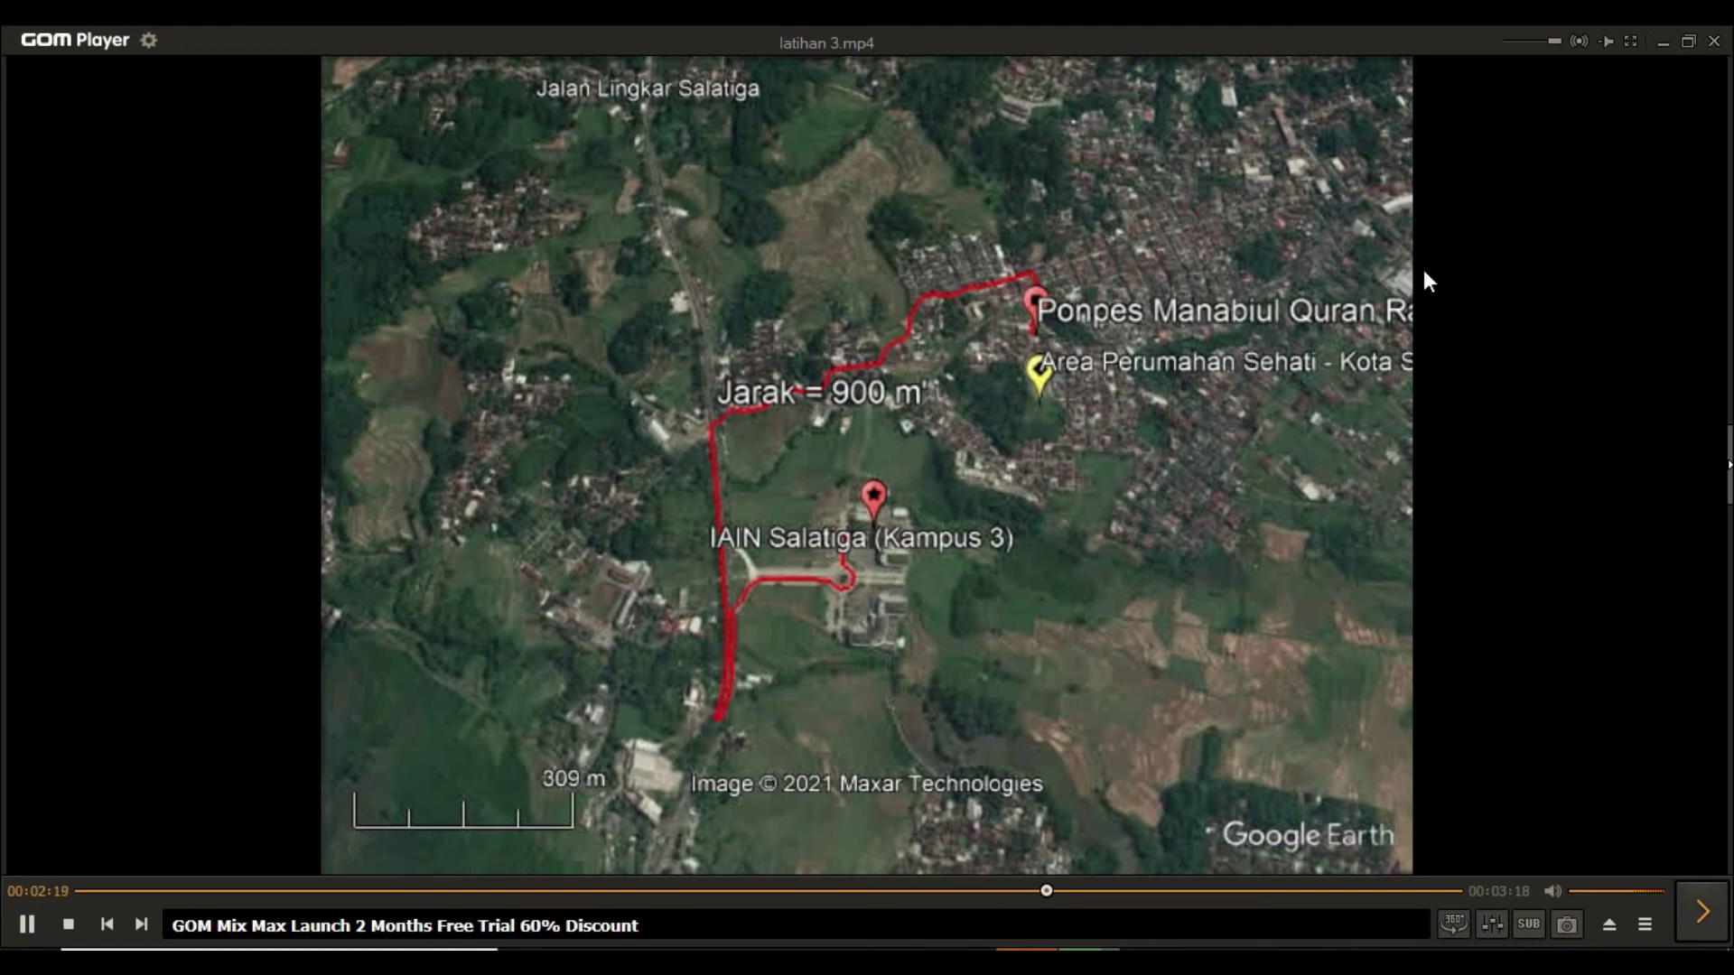
left_click(1713, 42)
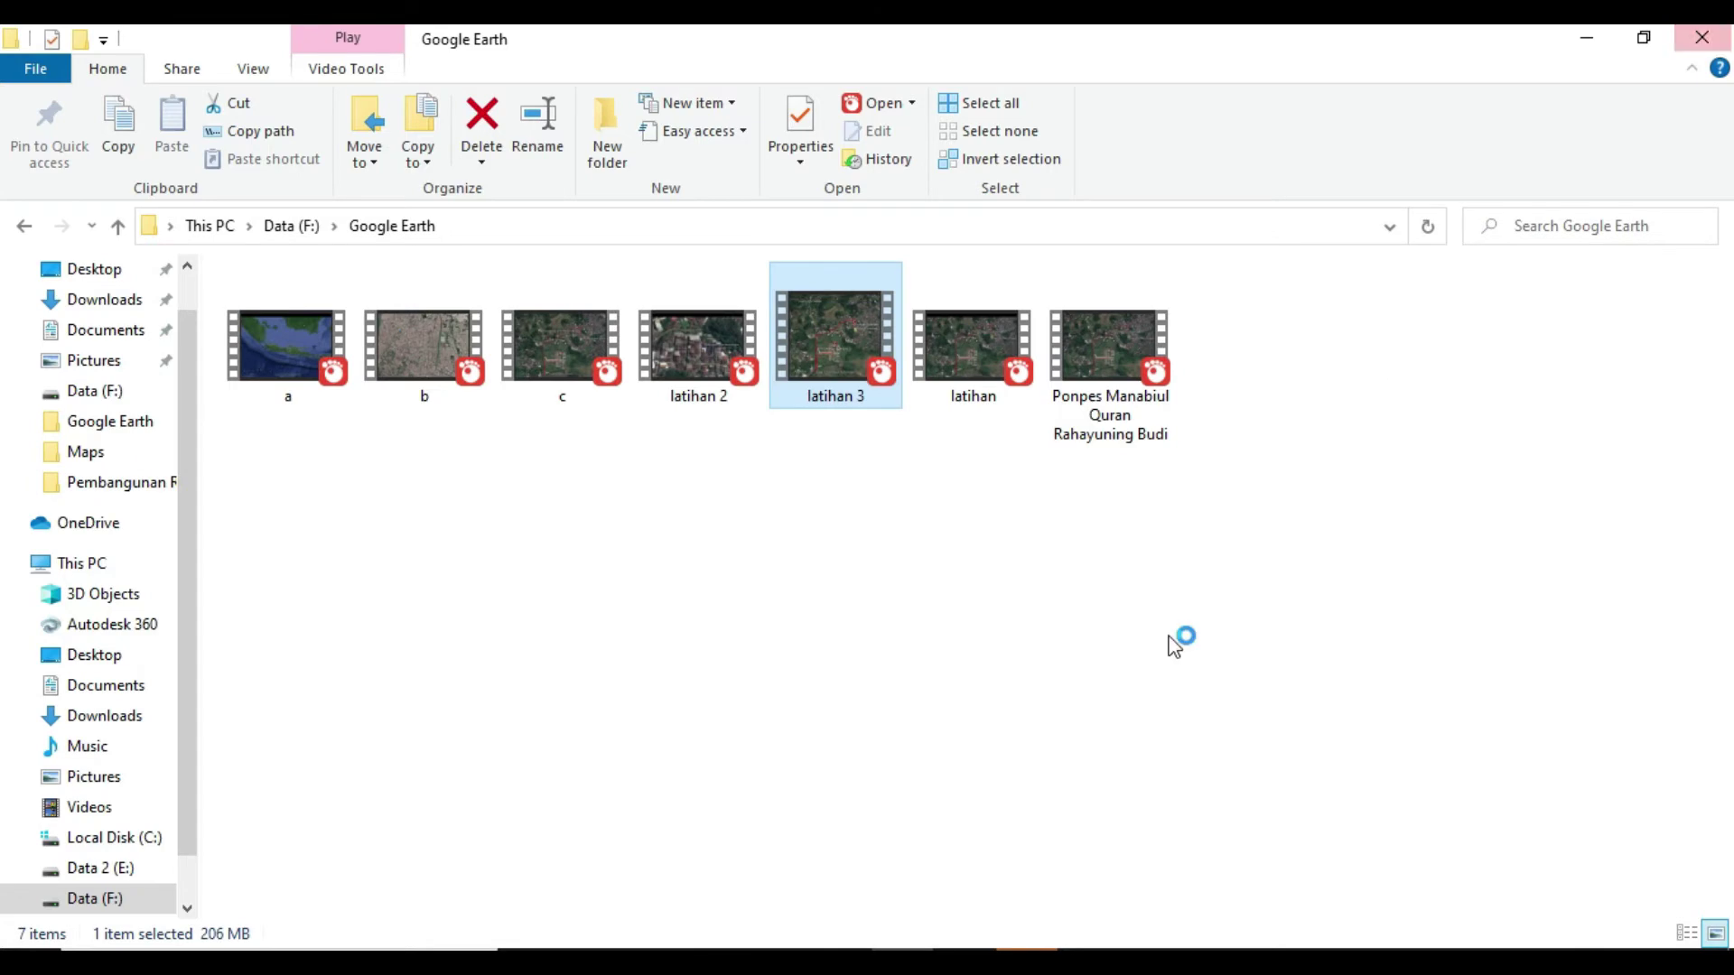
- Return to Google Earth Pro and set Movie Maker's video parameters to HD 1080p (1920×1080 pixels, 60 frames/sec)
left_click(966, 963)
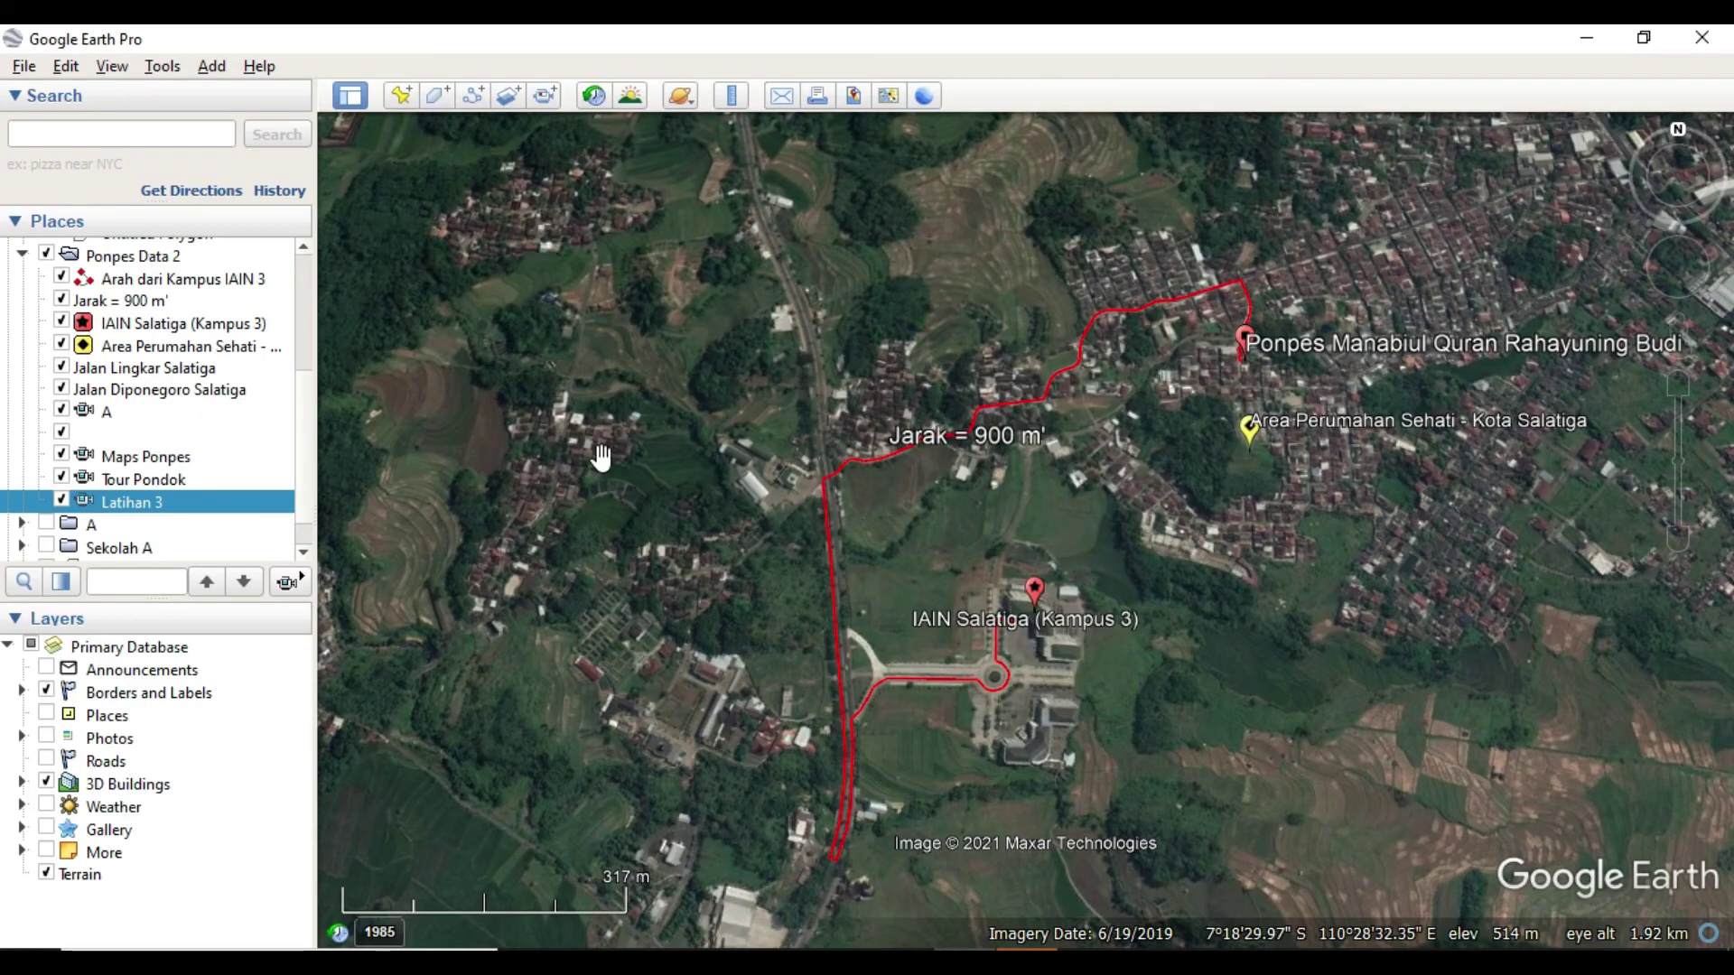
left_click(166, 72)
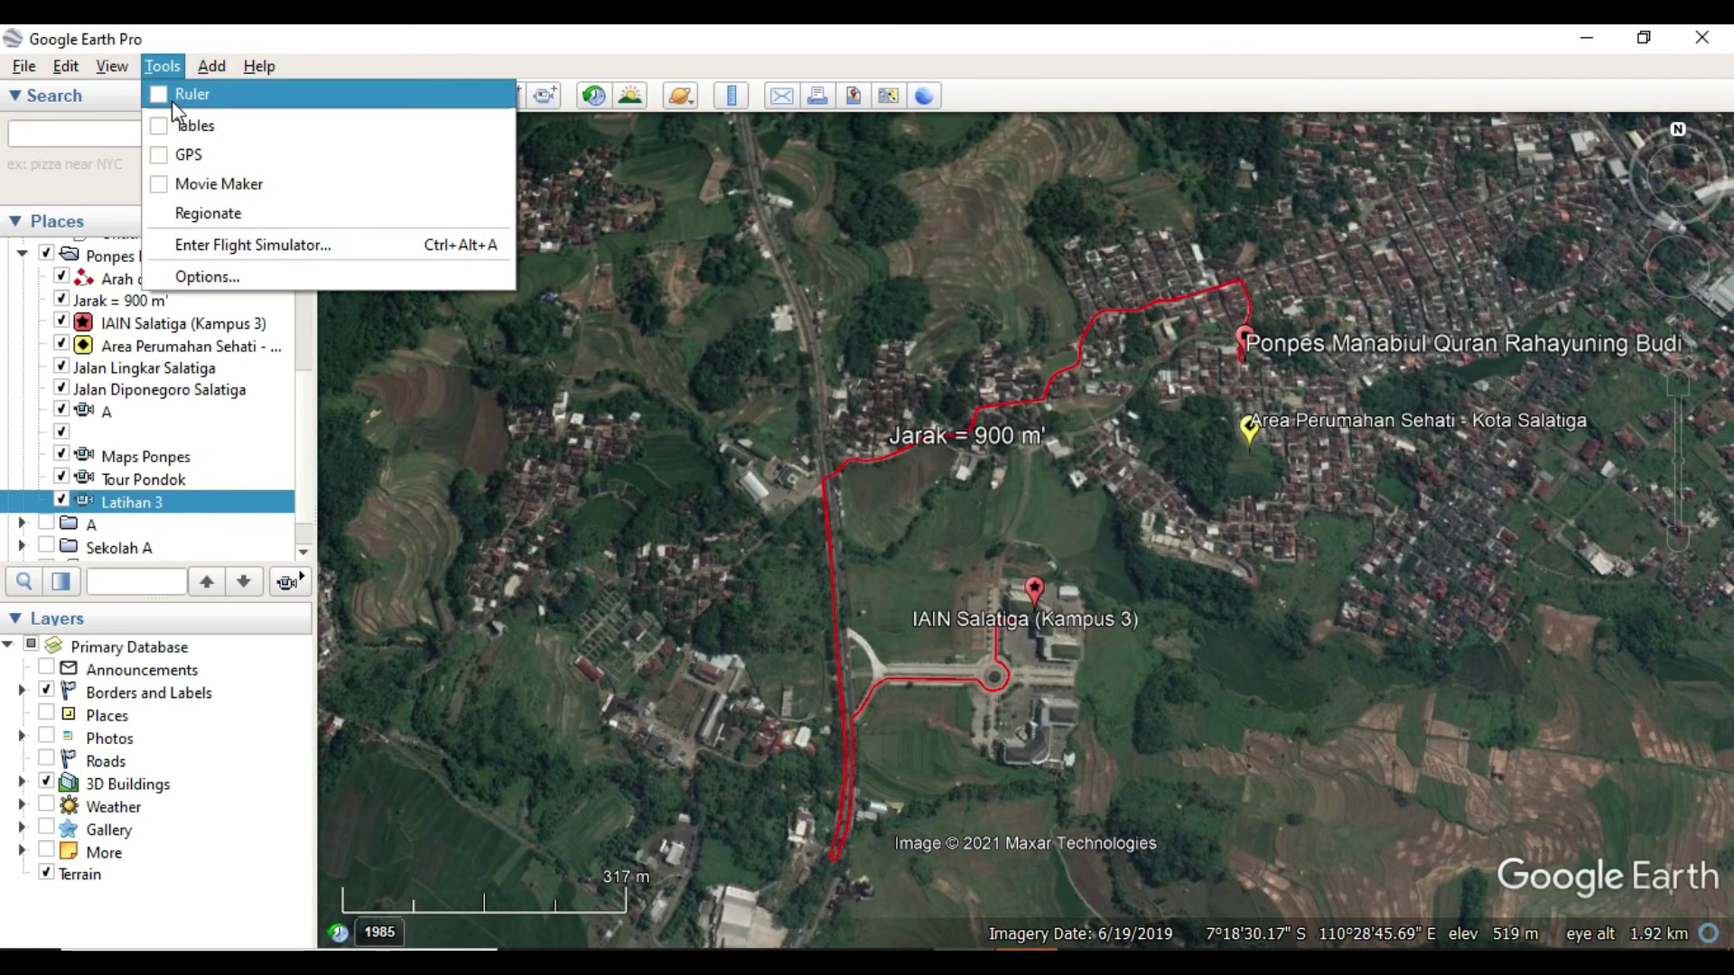
left_click(202, 177)
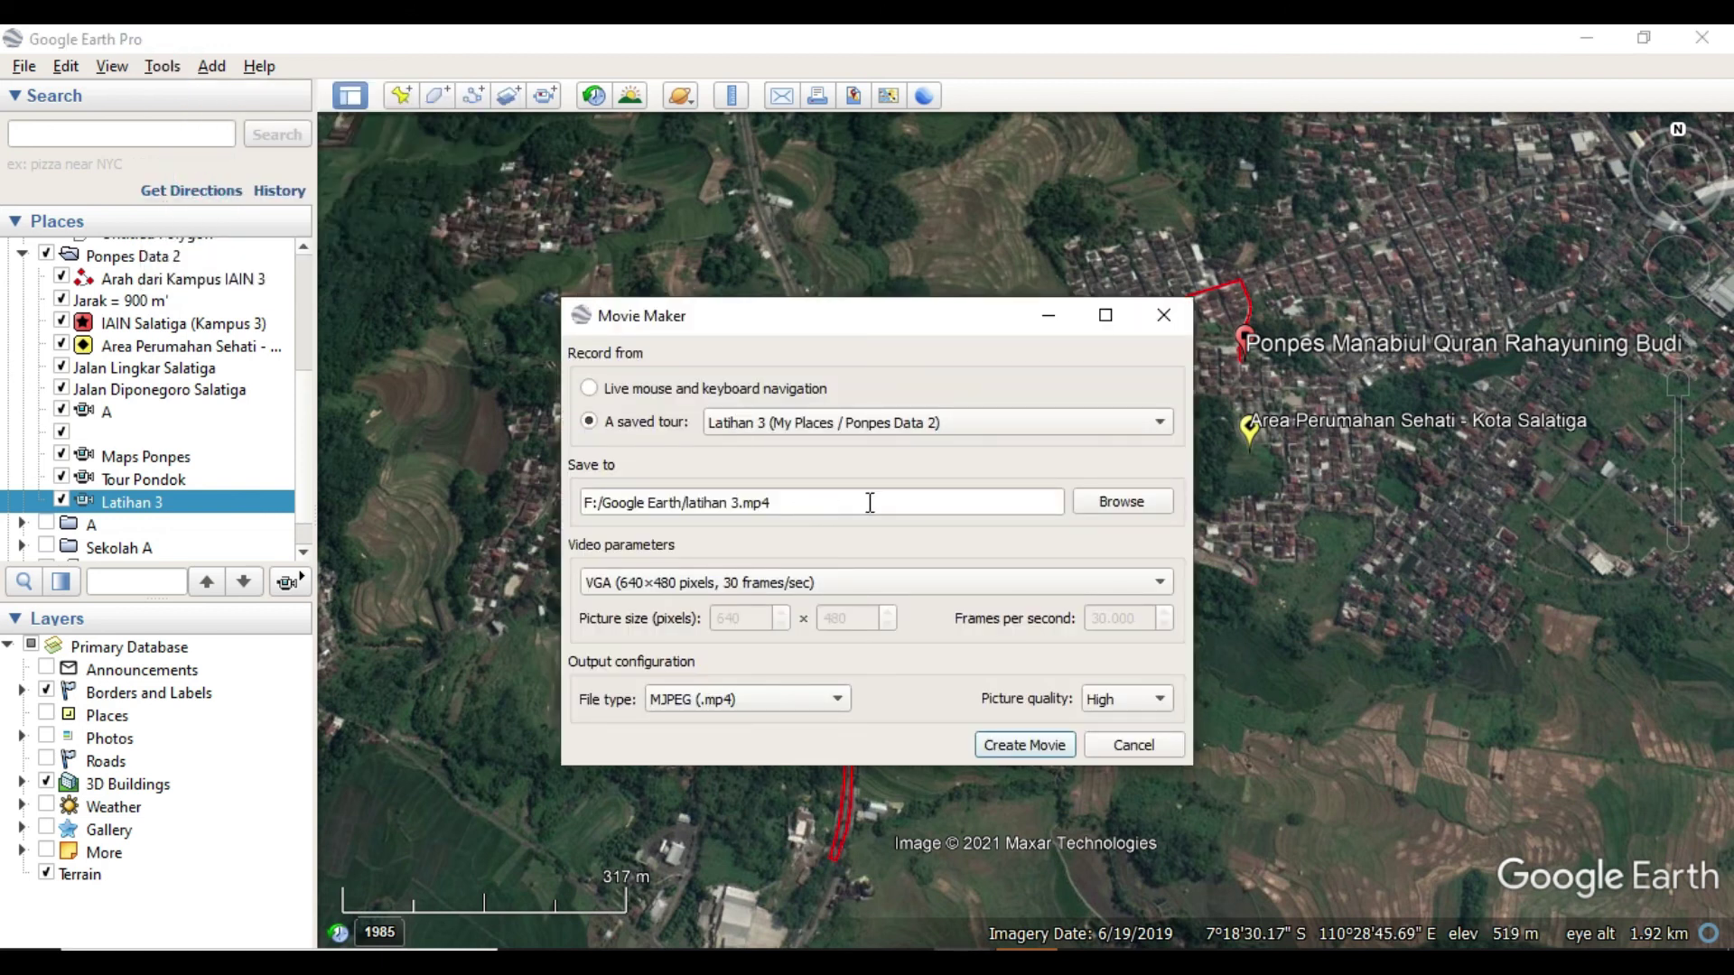
left_click(802, 581)
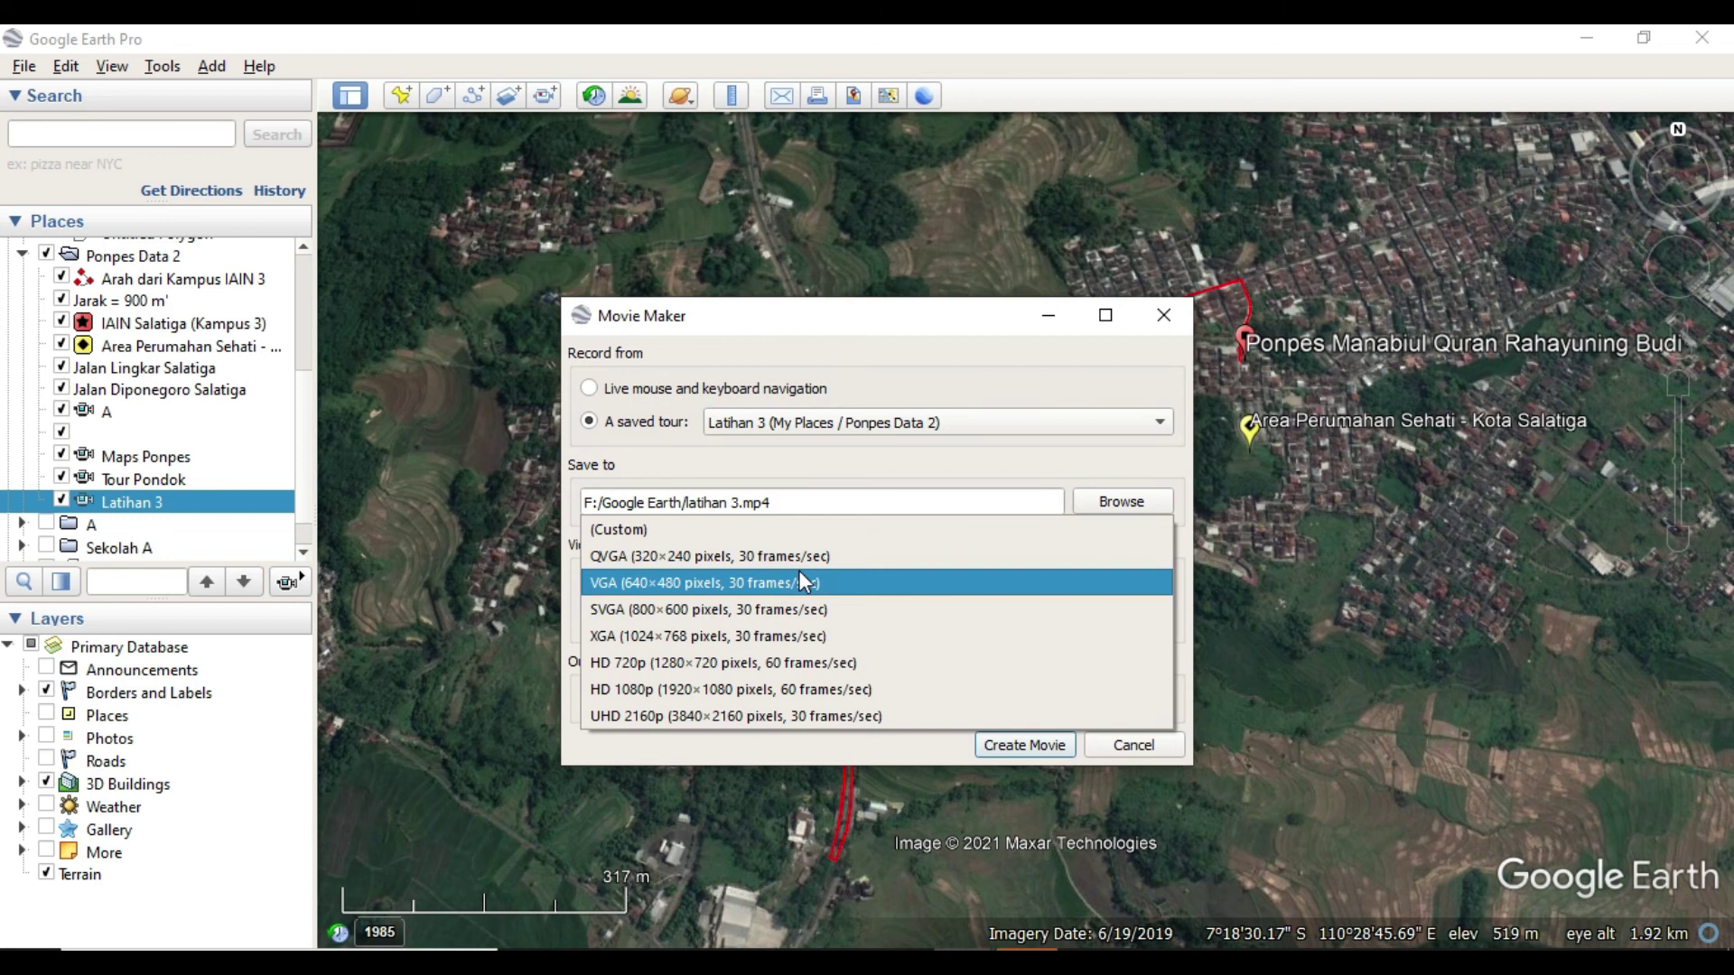
left_click(869, 470)
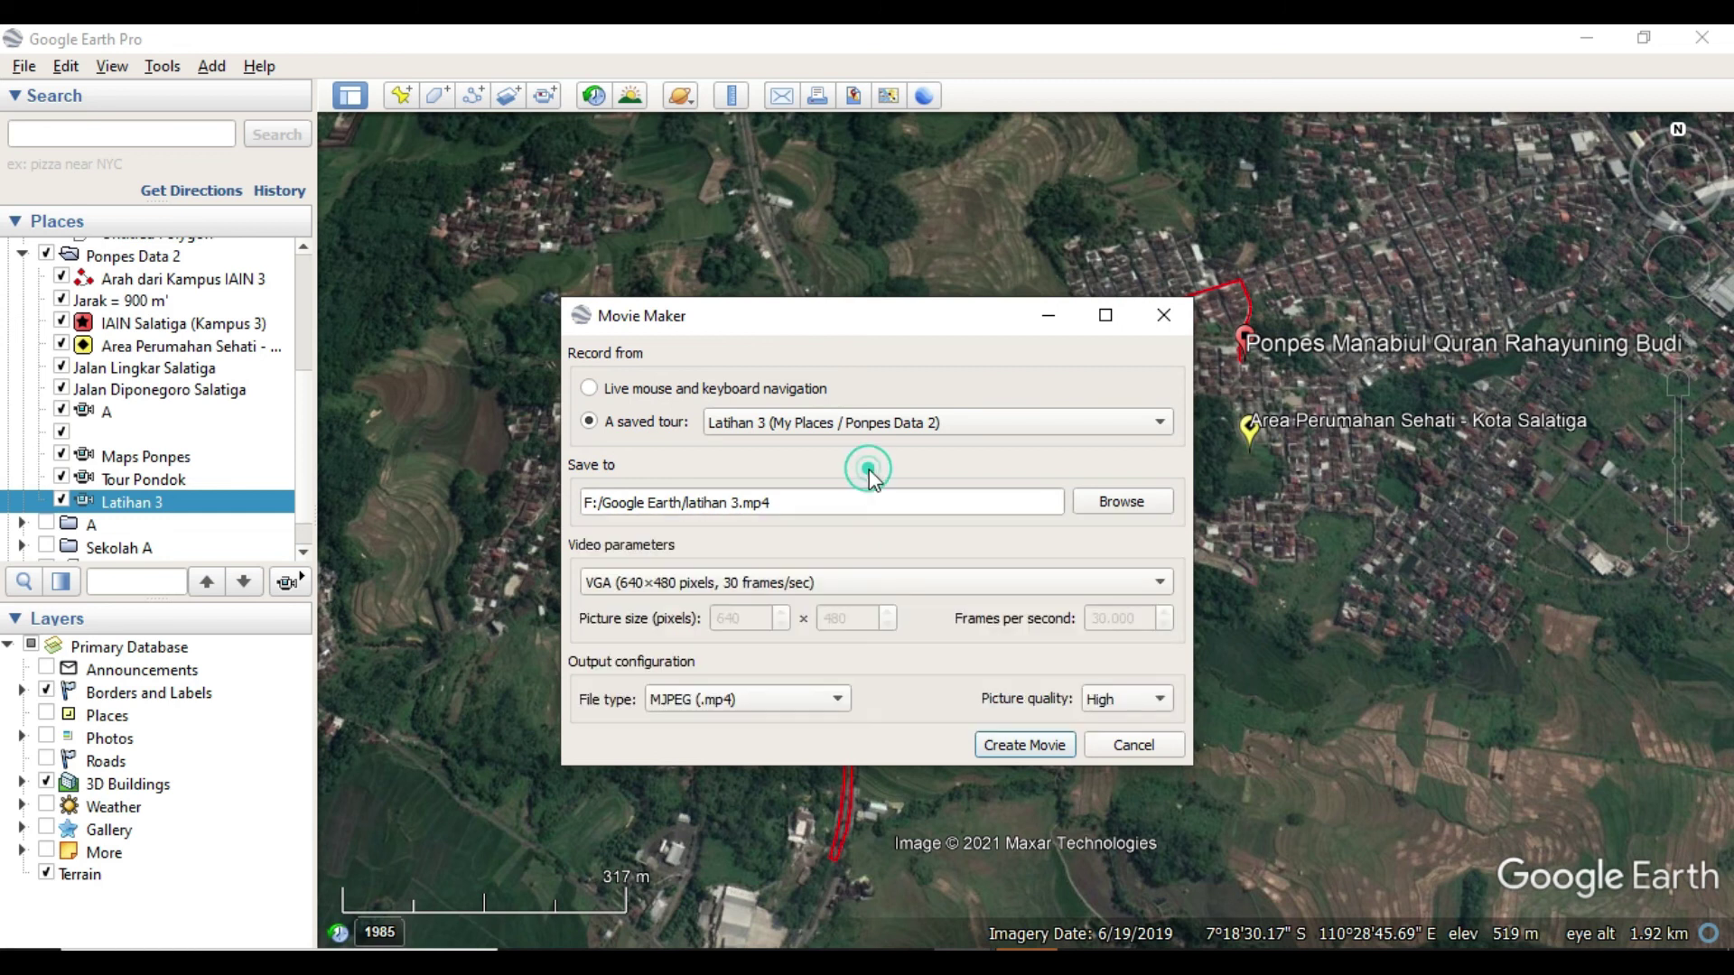
left_click(782, 582)
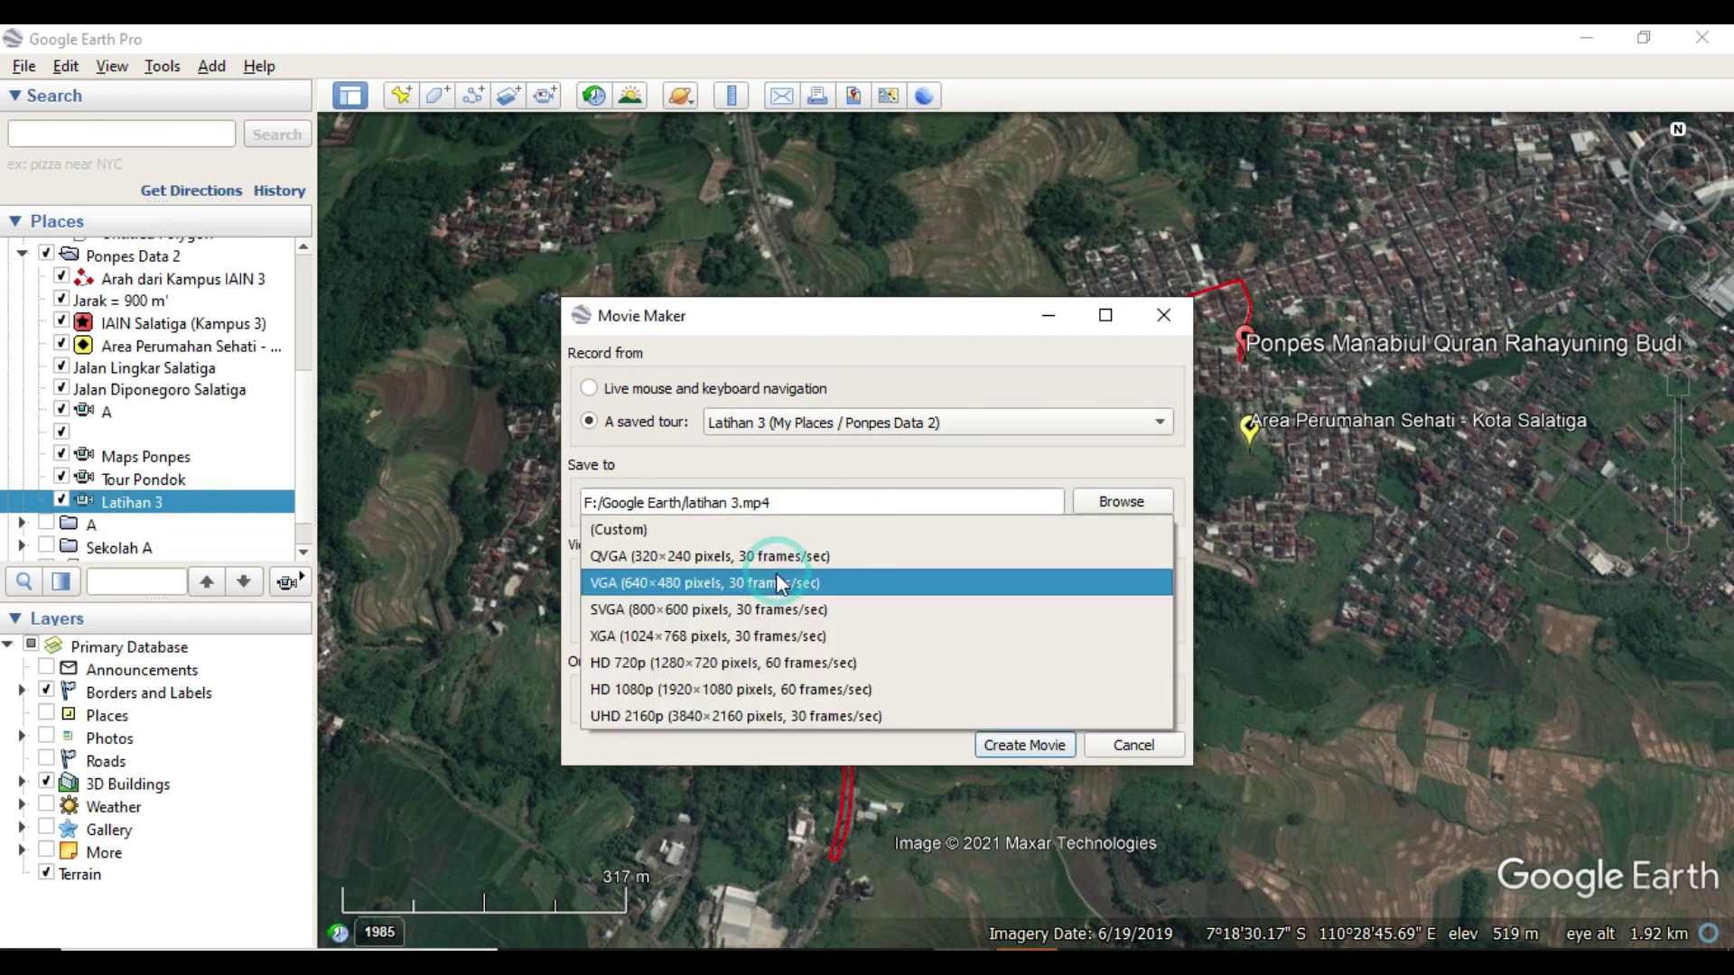
left_click(731, 688)
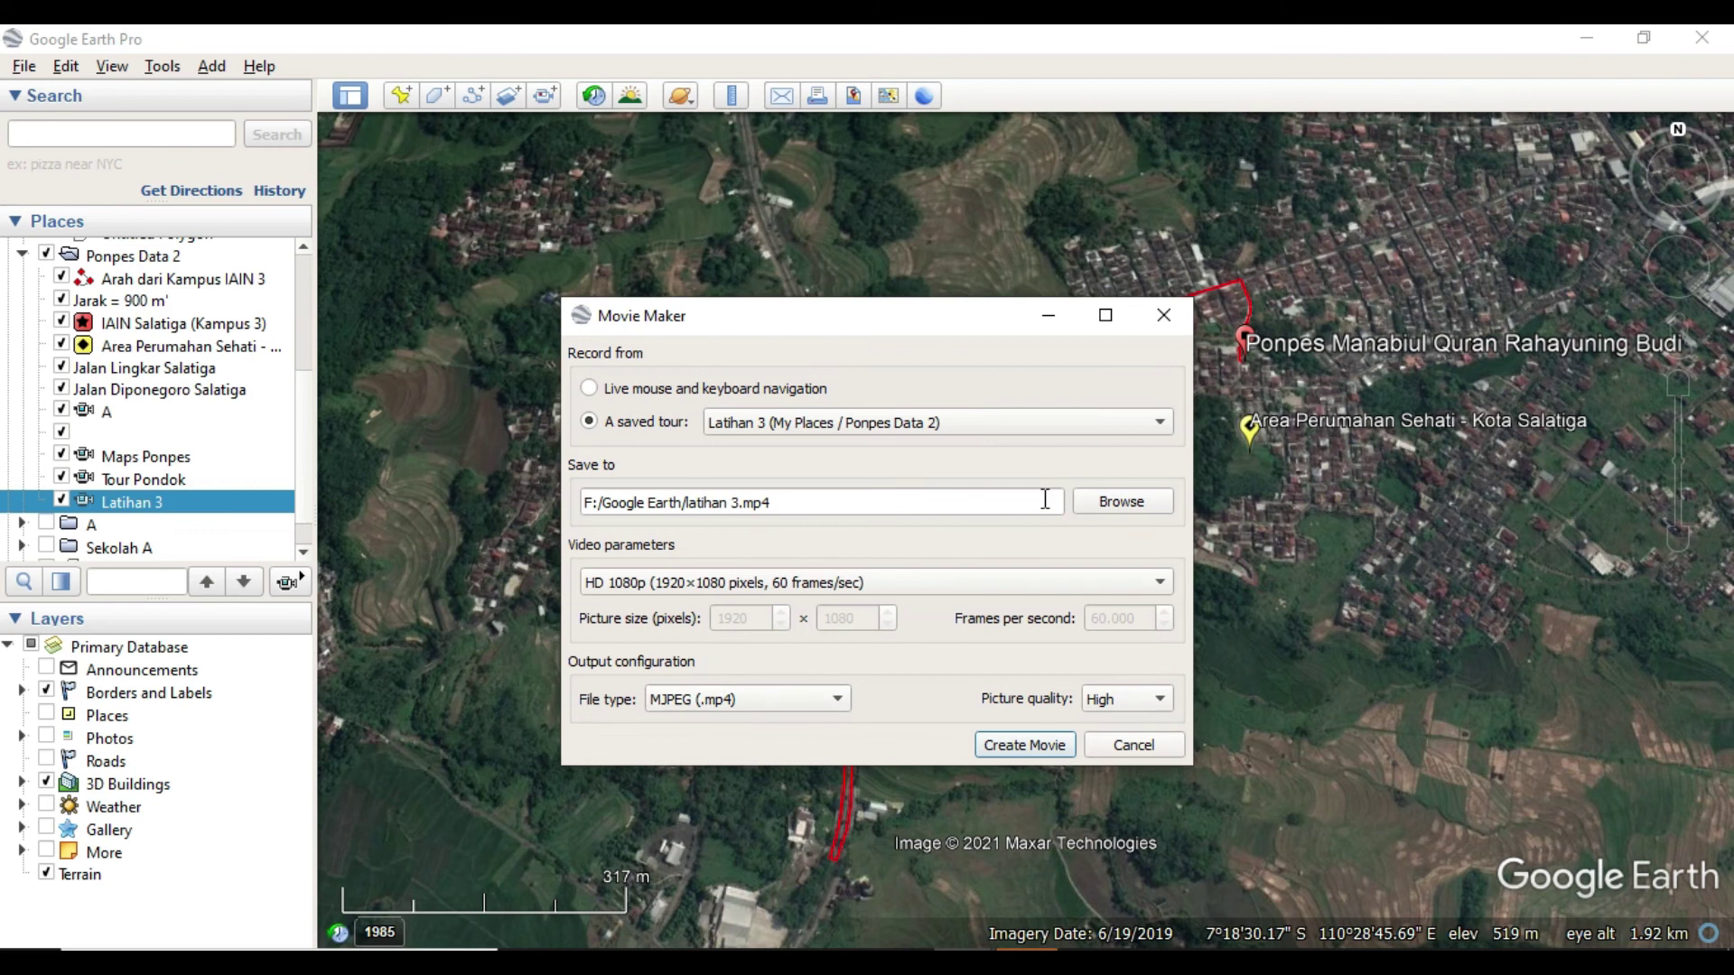
- Set the movie's output file to latihan 5 in the Google Earth folder on drive F
left_click(1111, 504)
left_click(886, 773)
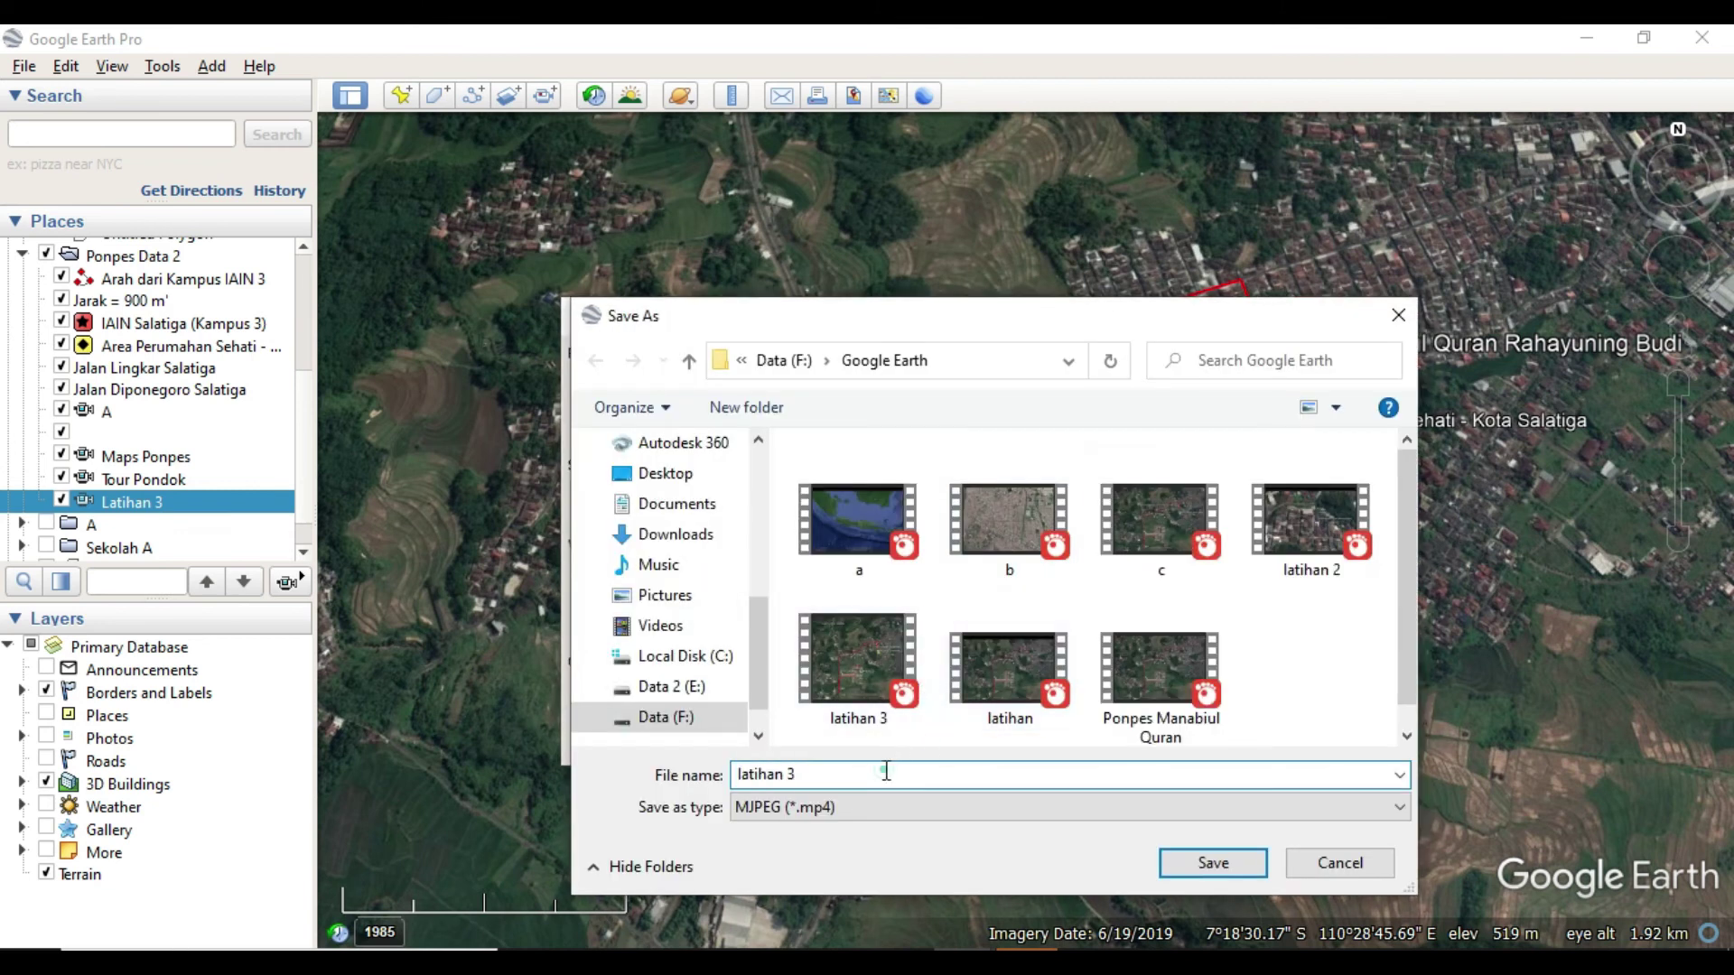
key("BackSpace")
type("5")
left_click(1227, 863)
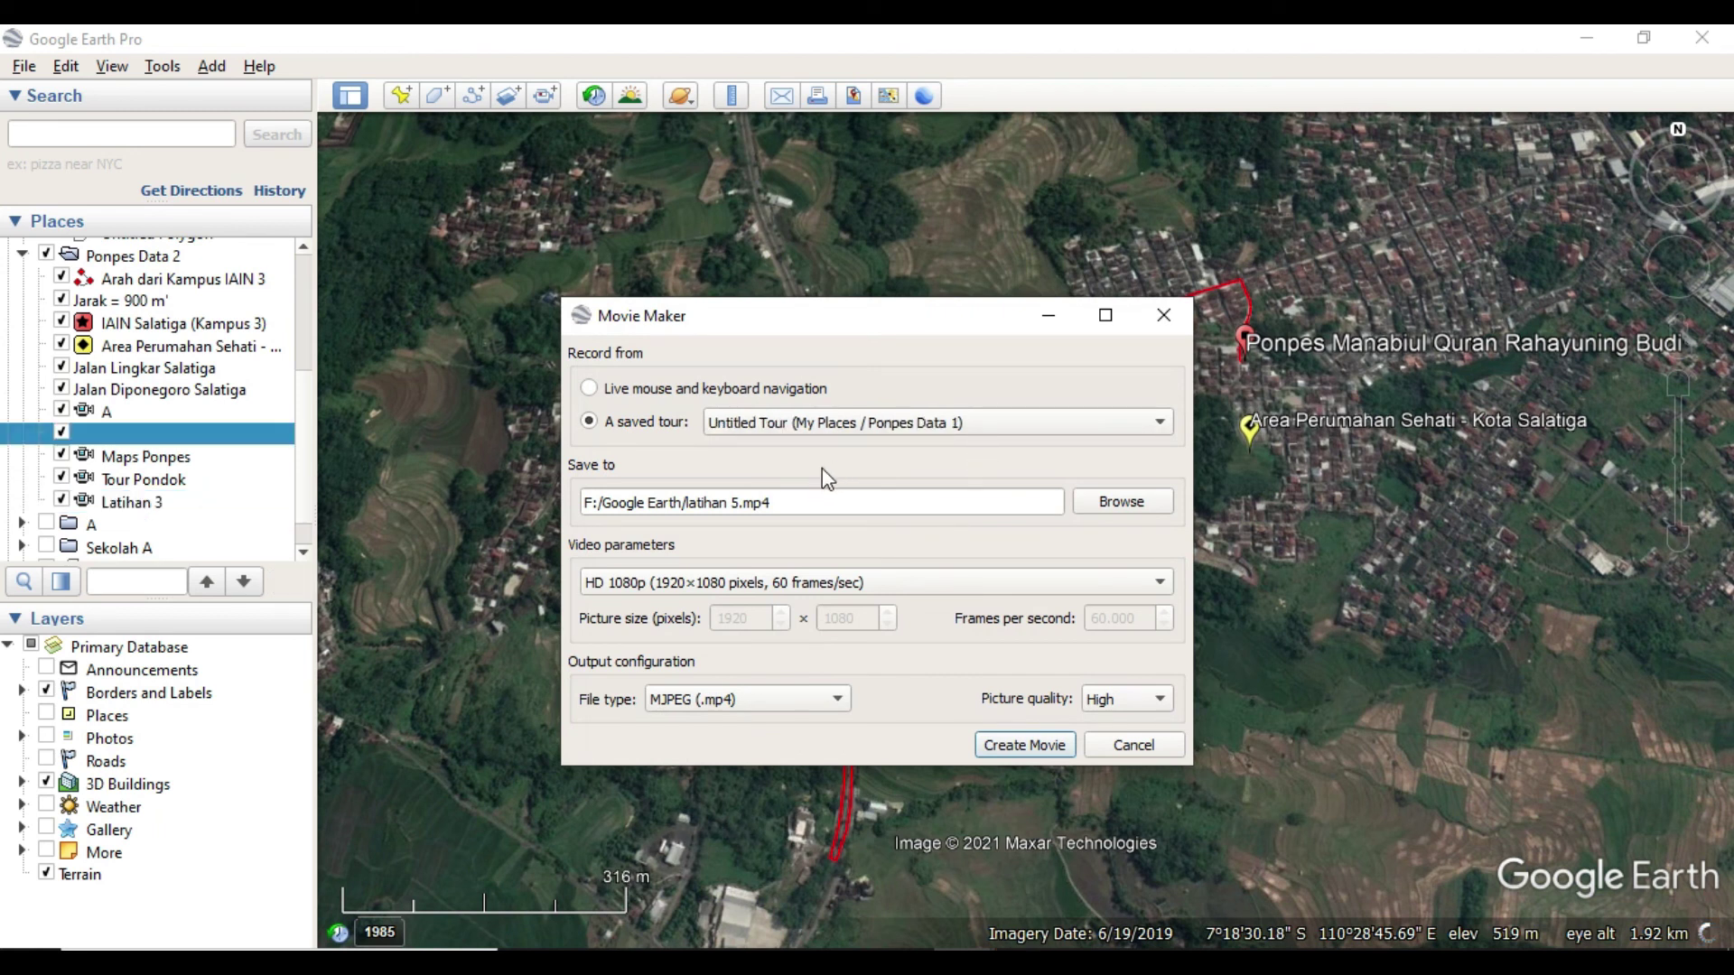
- Review the available video resolution presets and close Movie Maker without creating a movie
left_click(836, 584)
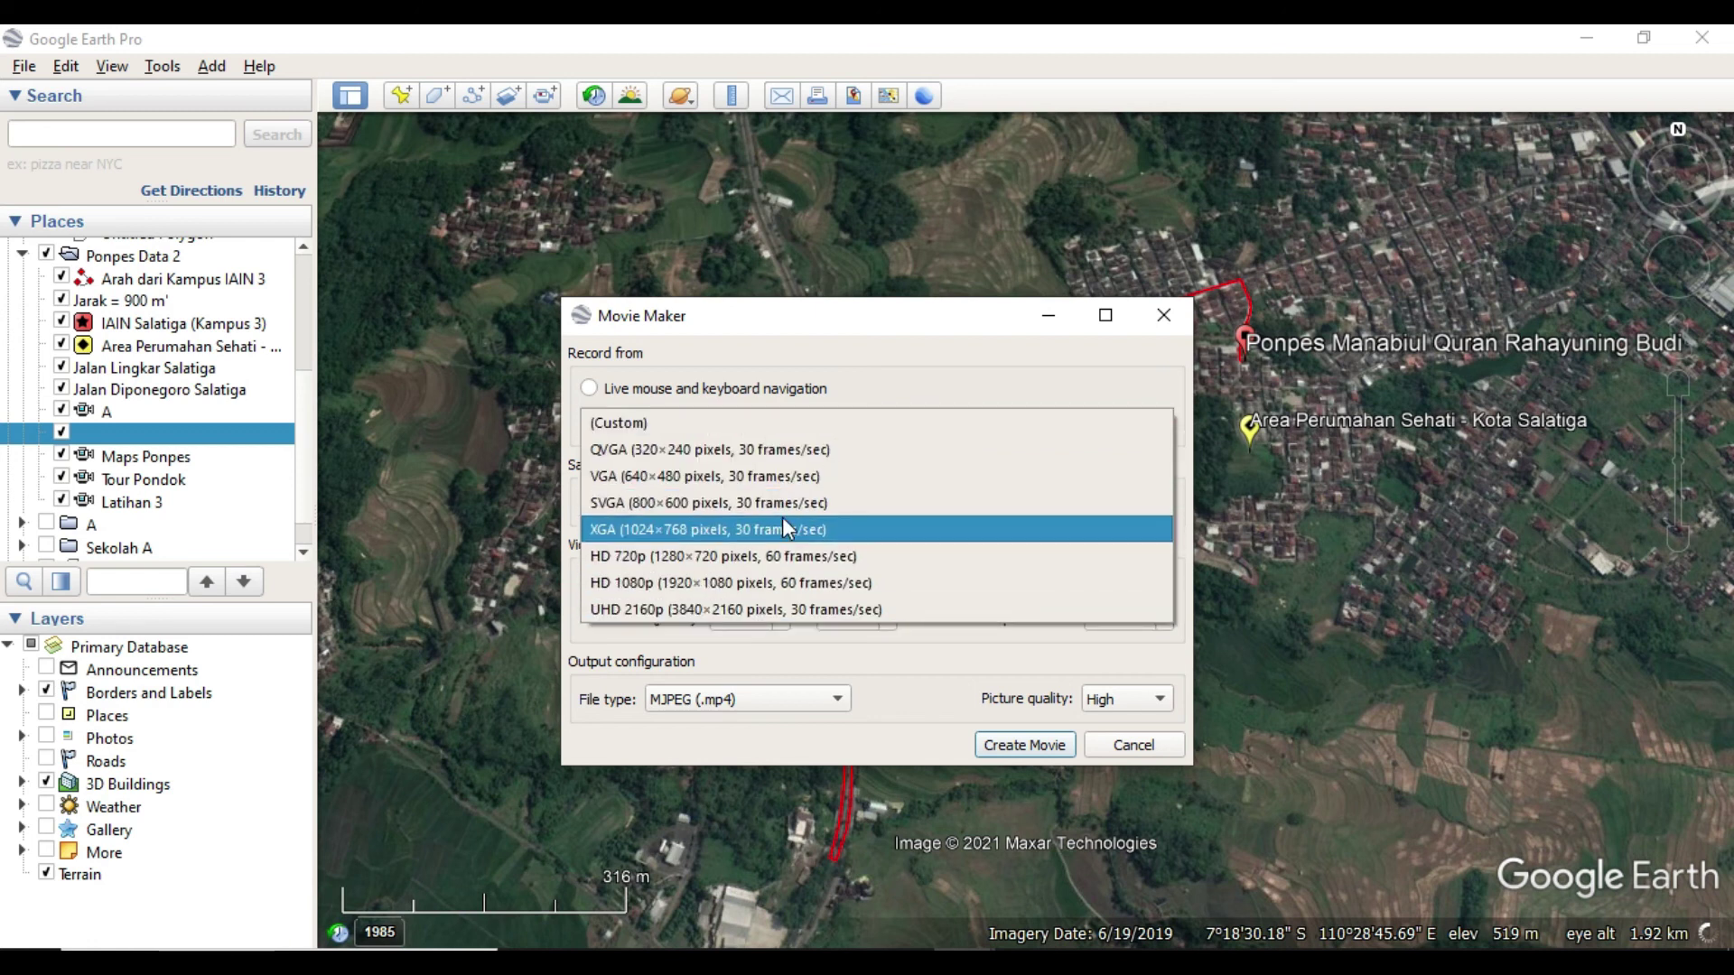
left_click(887, 367)
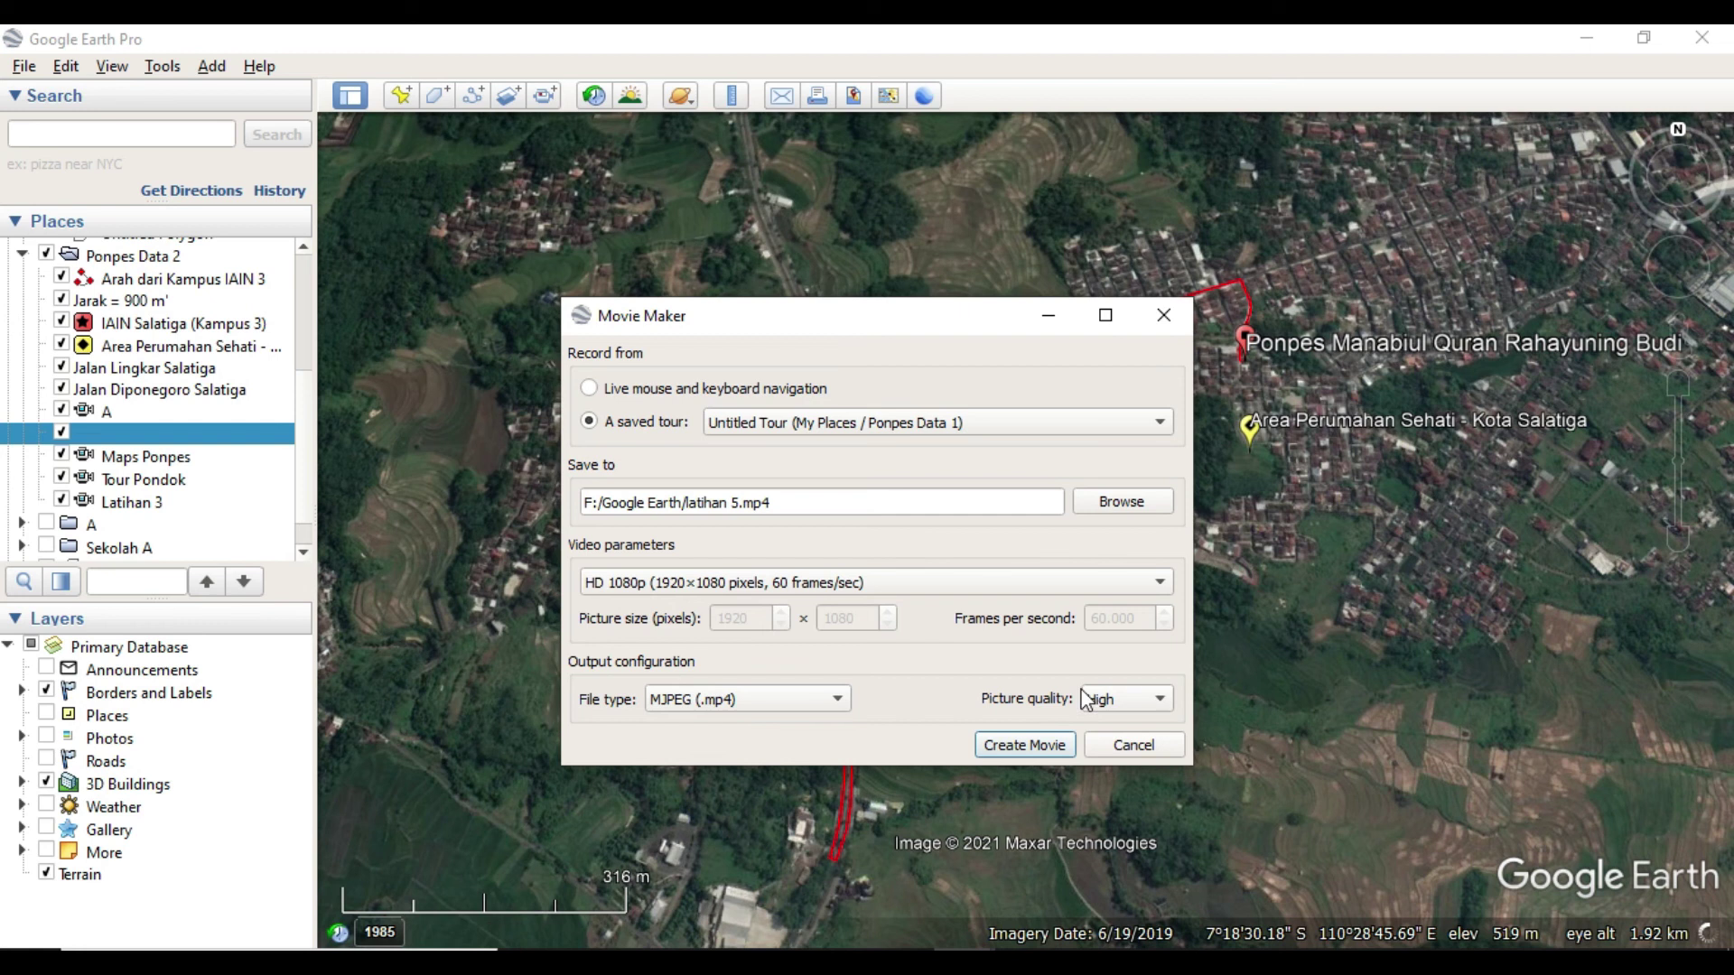
left_click(1131, 745)
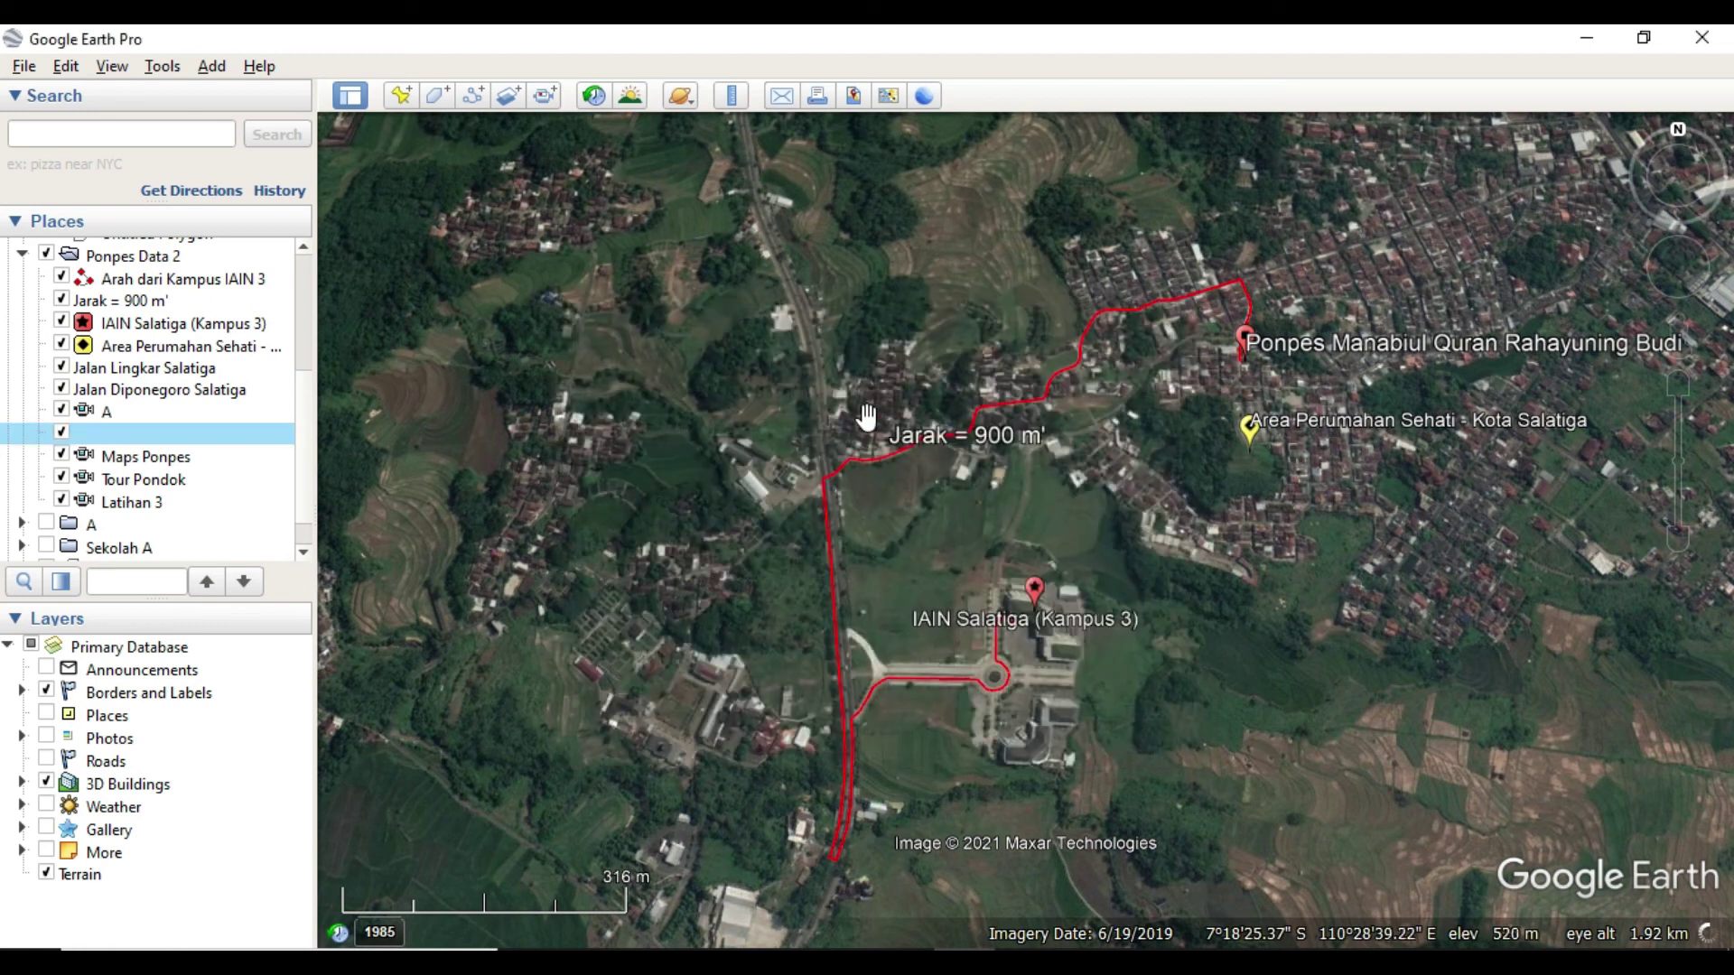
- Reopen Movie Maker twice to review its recording, output and video settings, closing it each time without creating a movie
left_click_drag(1056, 461, 988, 509)
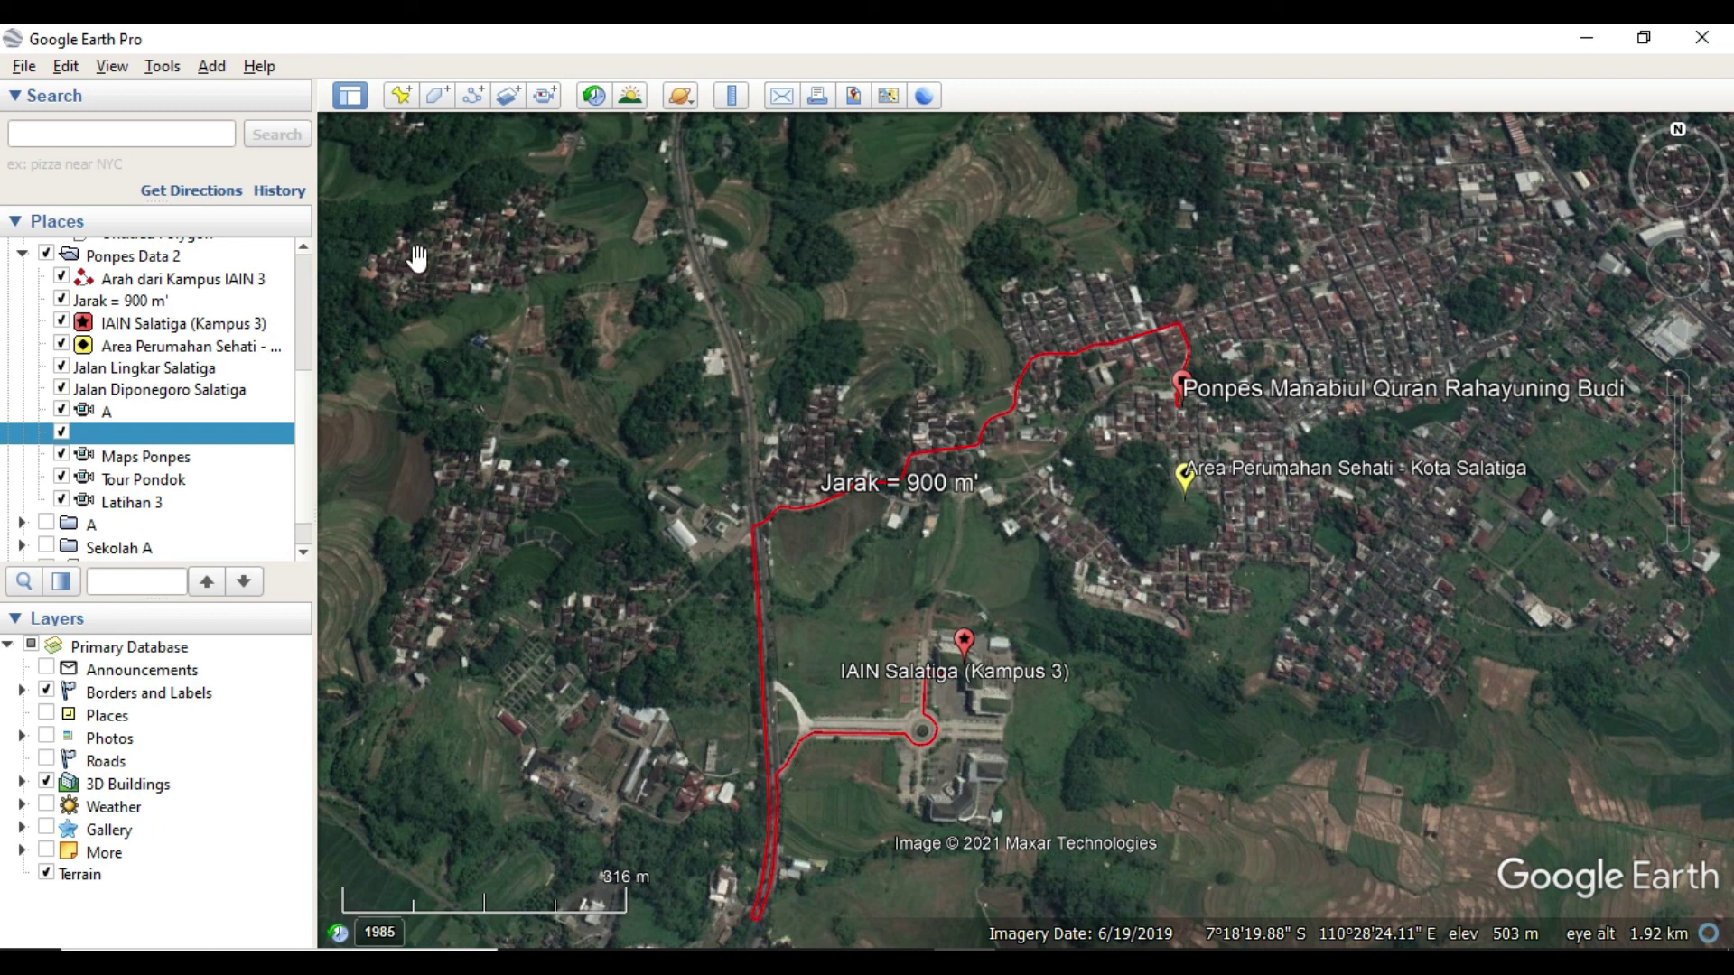
left_click(164, 67)
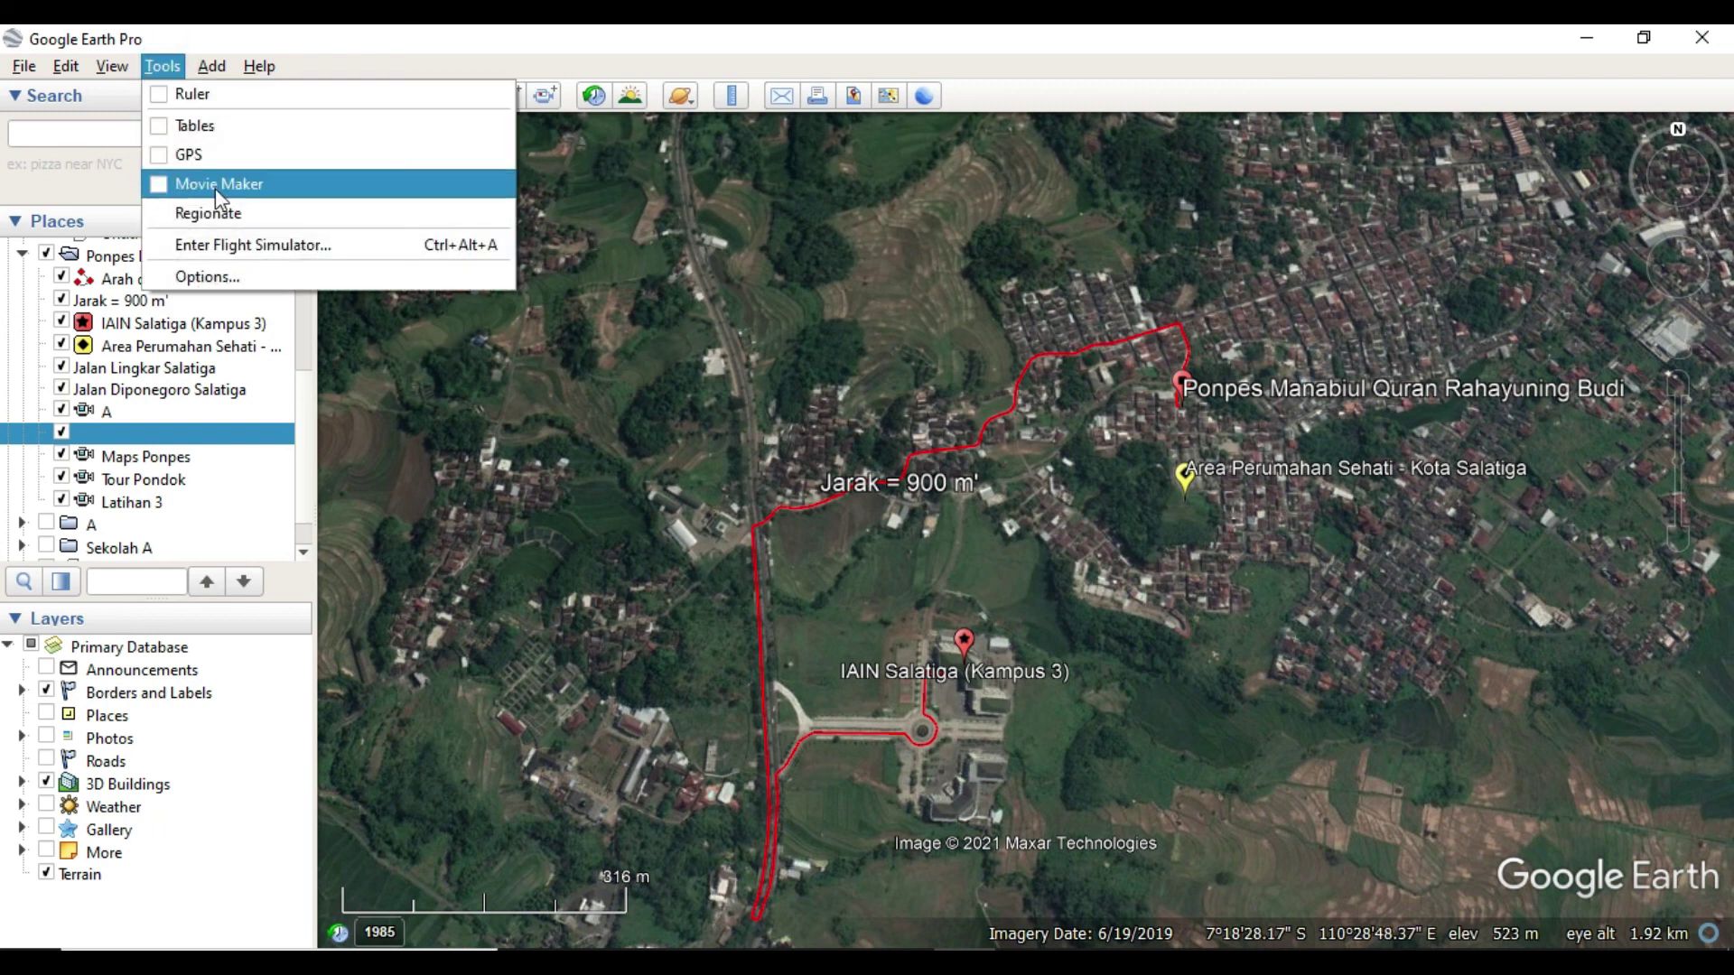
left_click(441, 191)
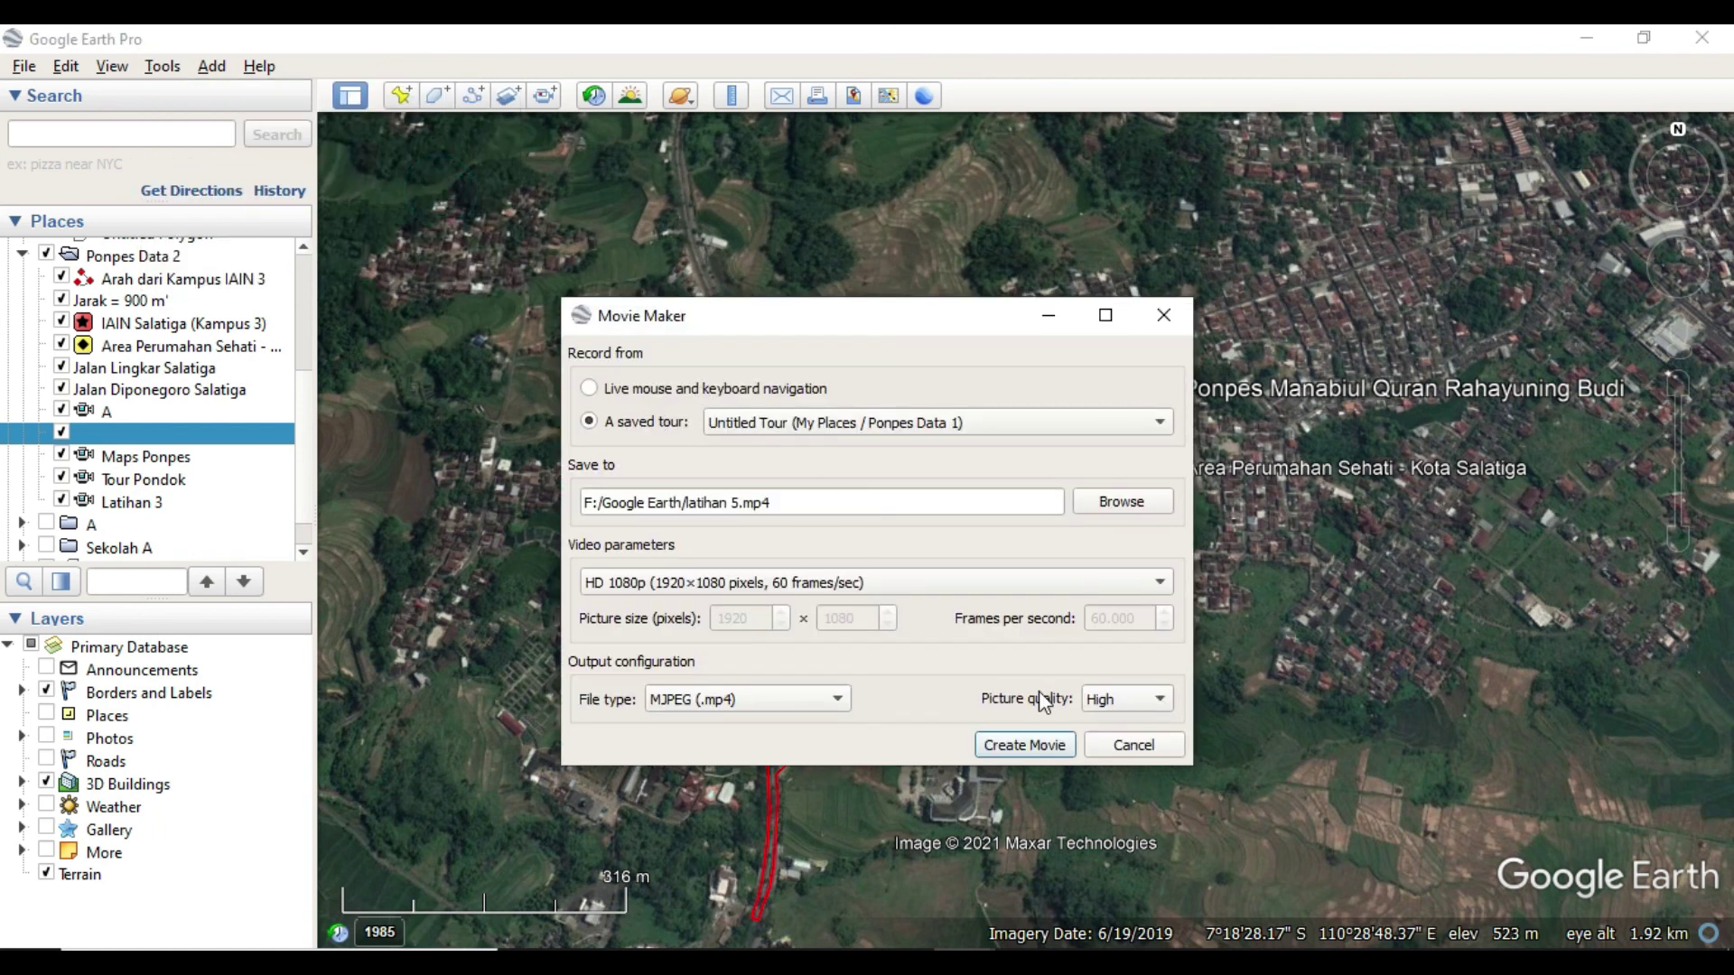
left_click(1118, 761)
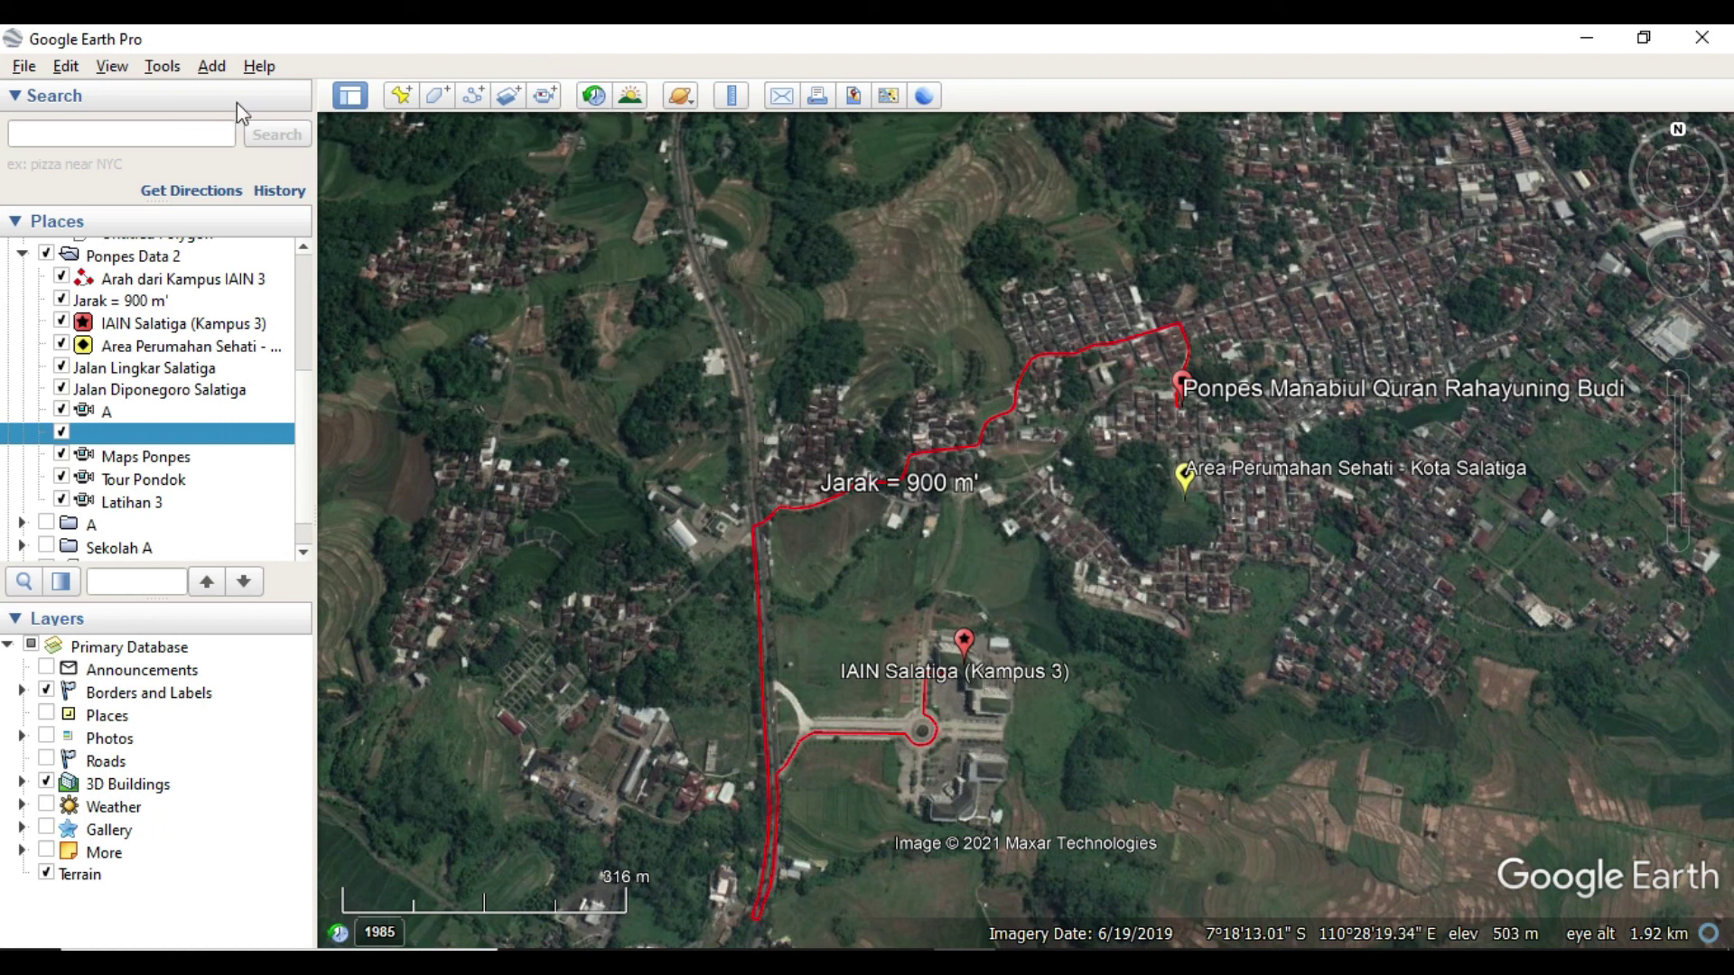
left_click(171, 68)
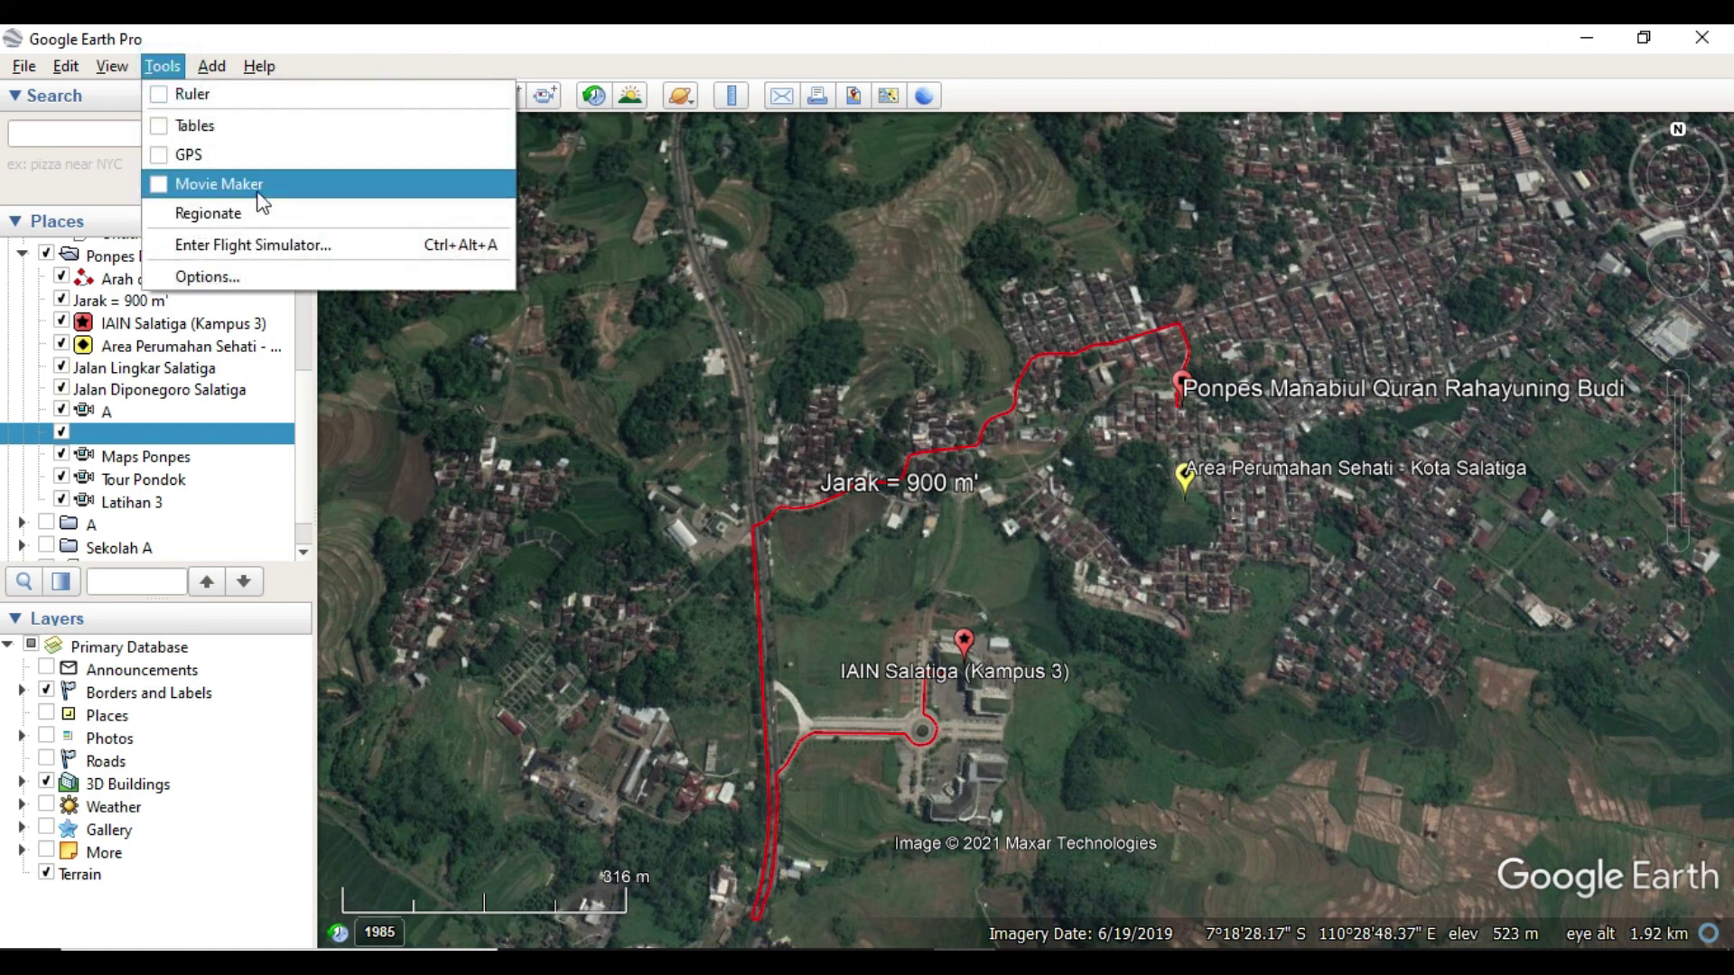
left_click(261, 189)
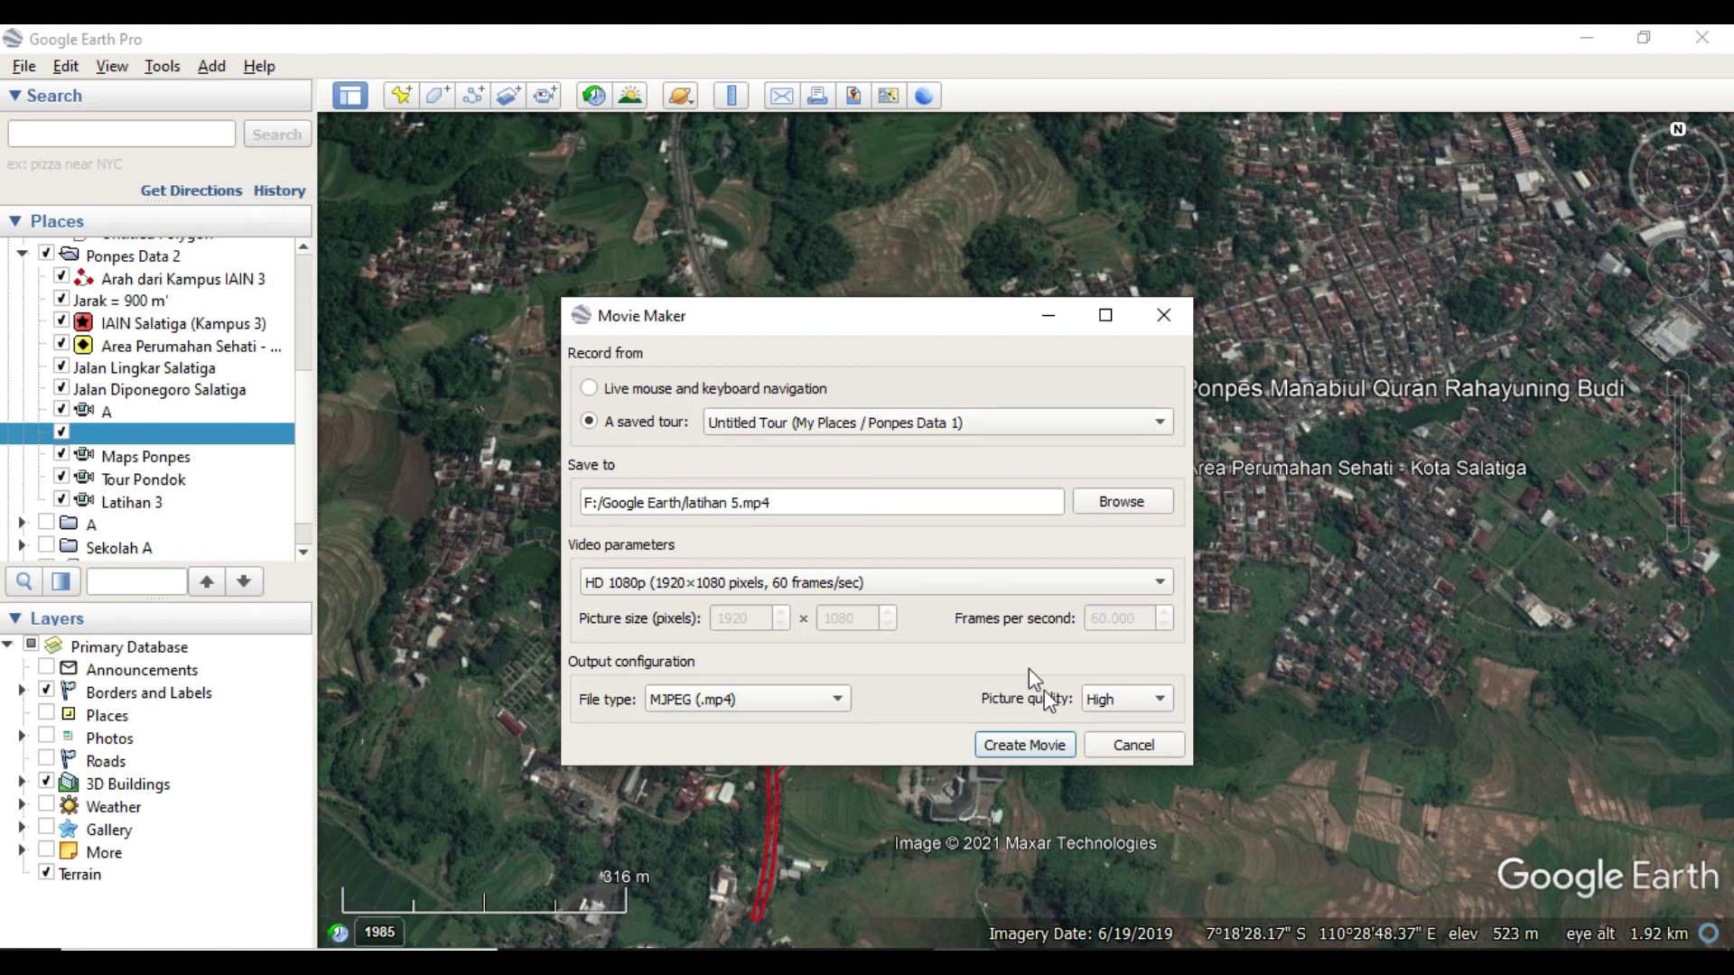
left_click(1147, 750)
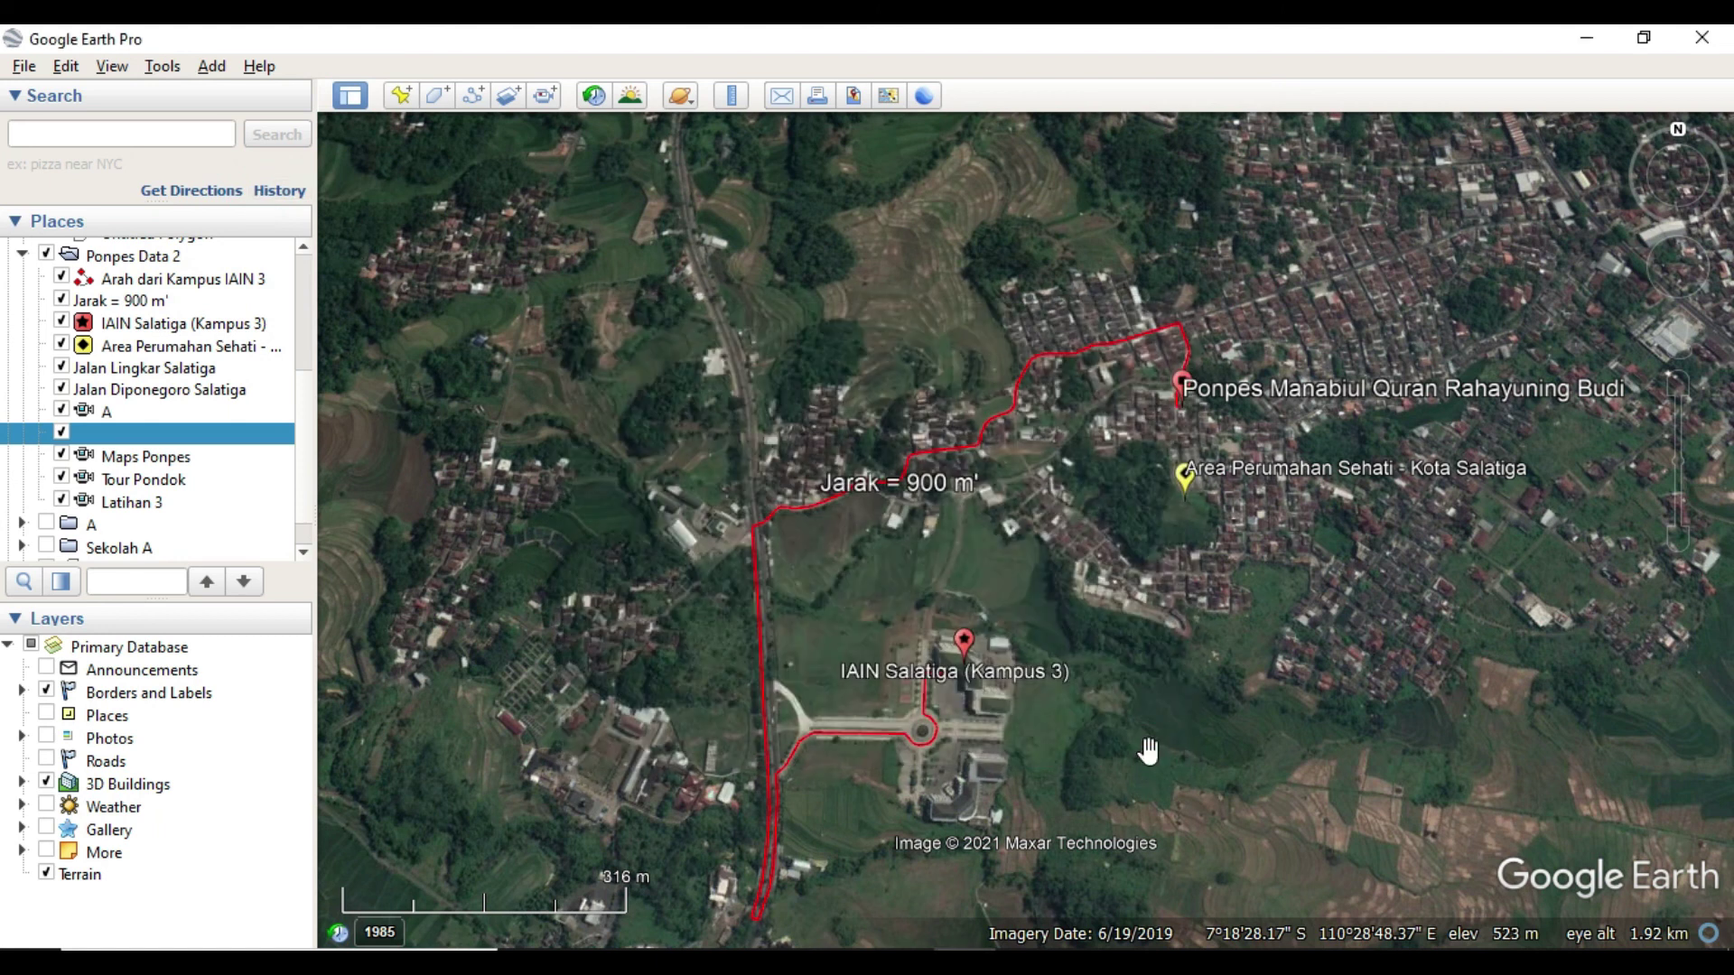